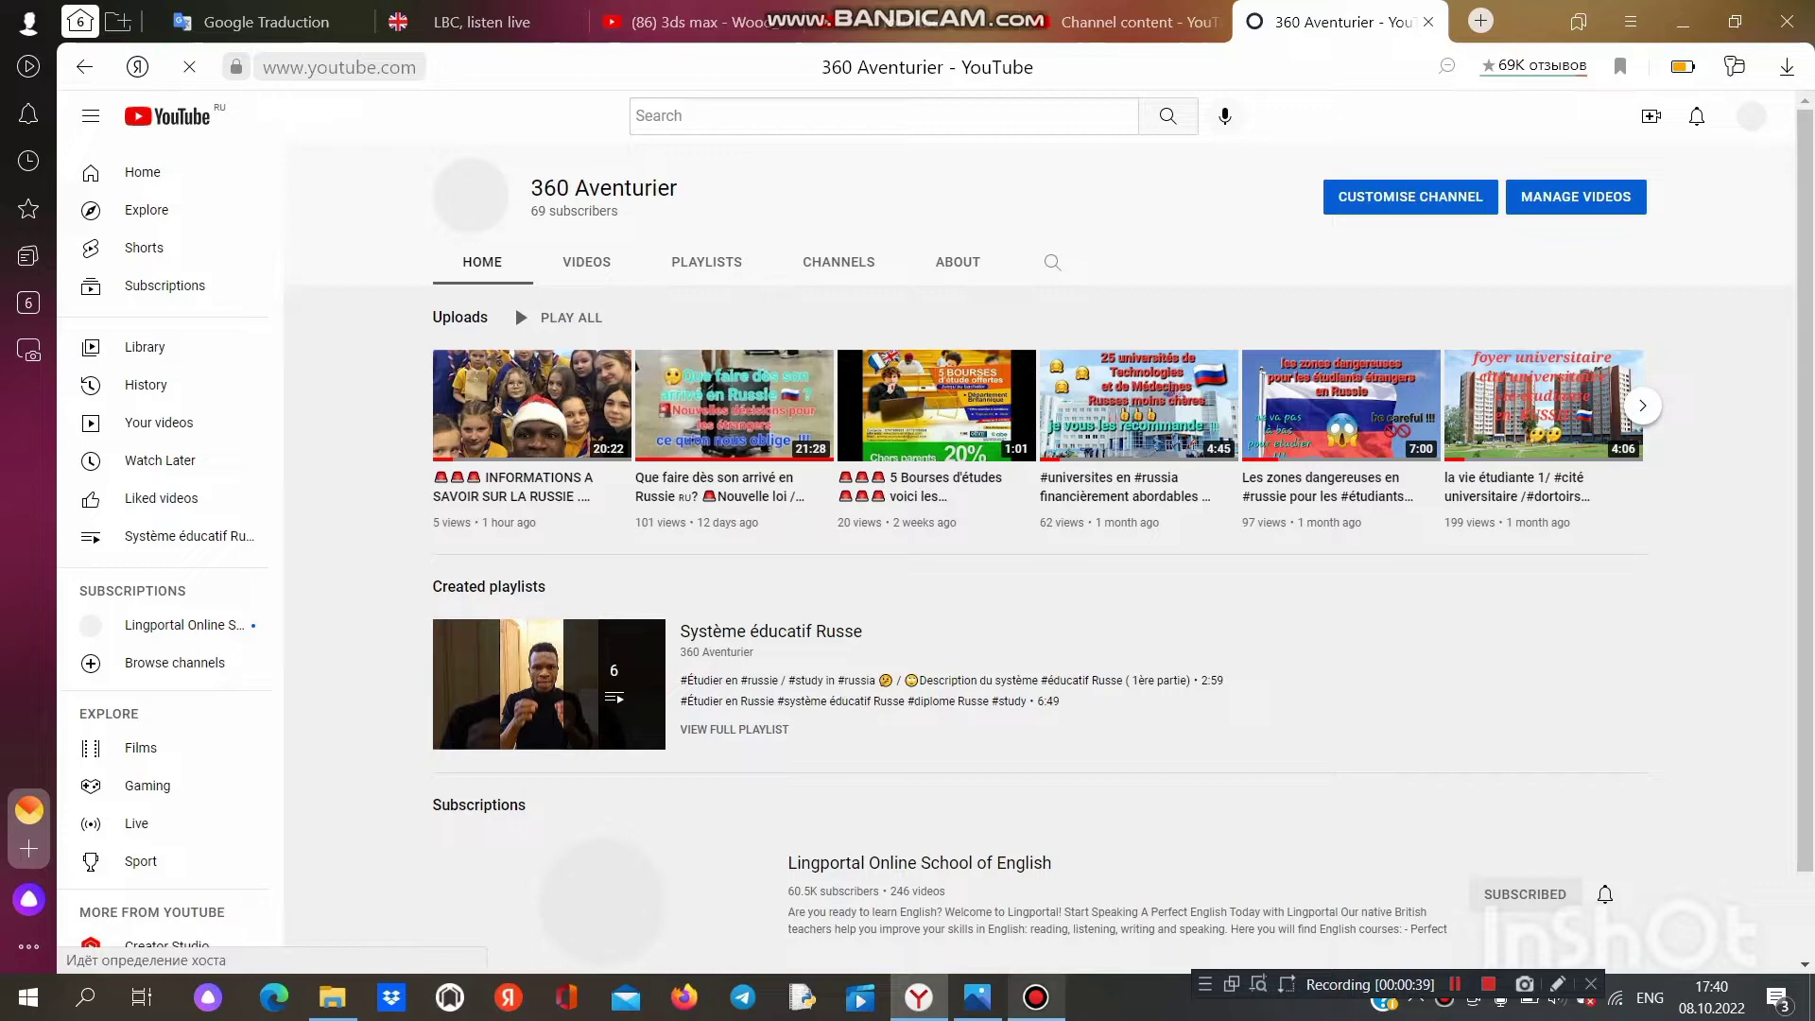
Step: Bring up the Bandicam recorder window over the 360 Aventurier channel's videos page
{"action": "left_click", "coordinate": [1035, 997]}
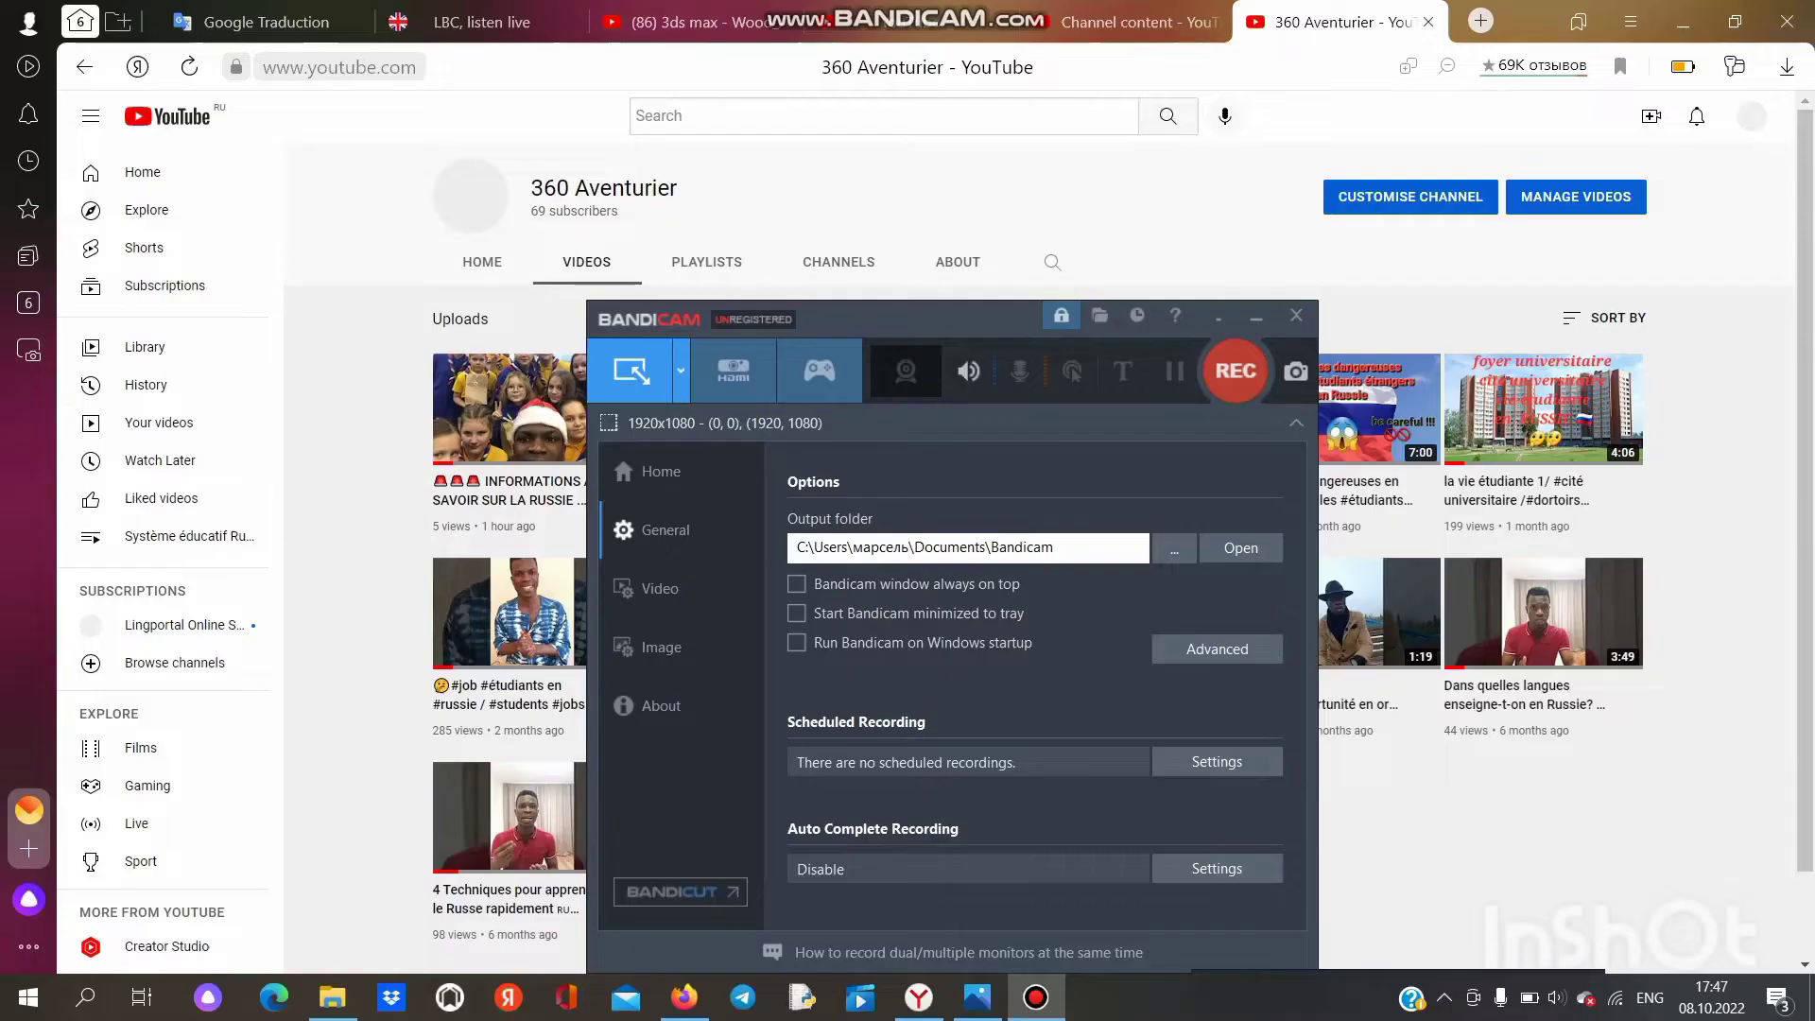
Step: Start a new Bandicam recording with F12 and minimize the recorder window
{"action": "key", "text": "F12"}
{"action": "left_click", "coordinate": [1256, 317]}
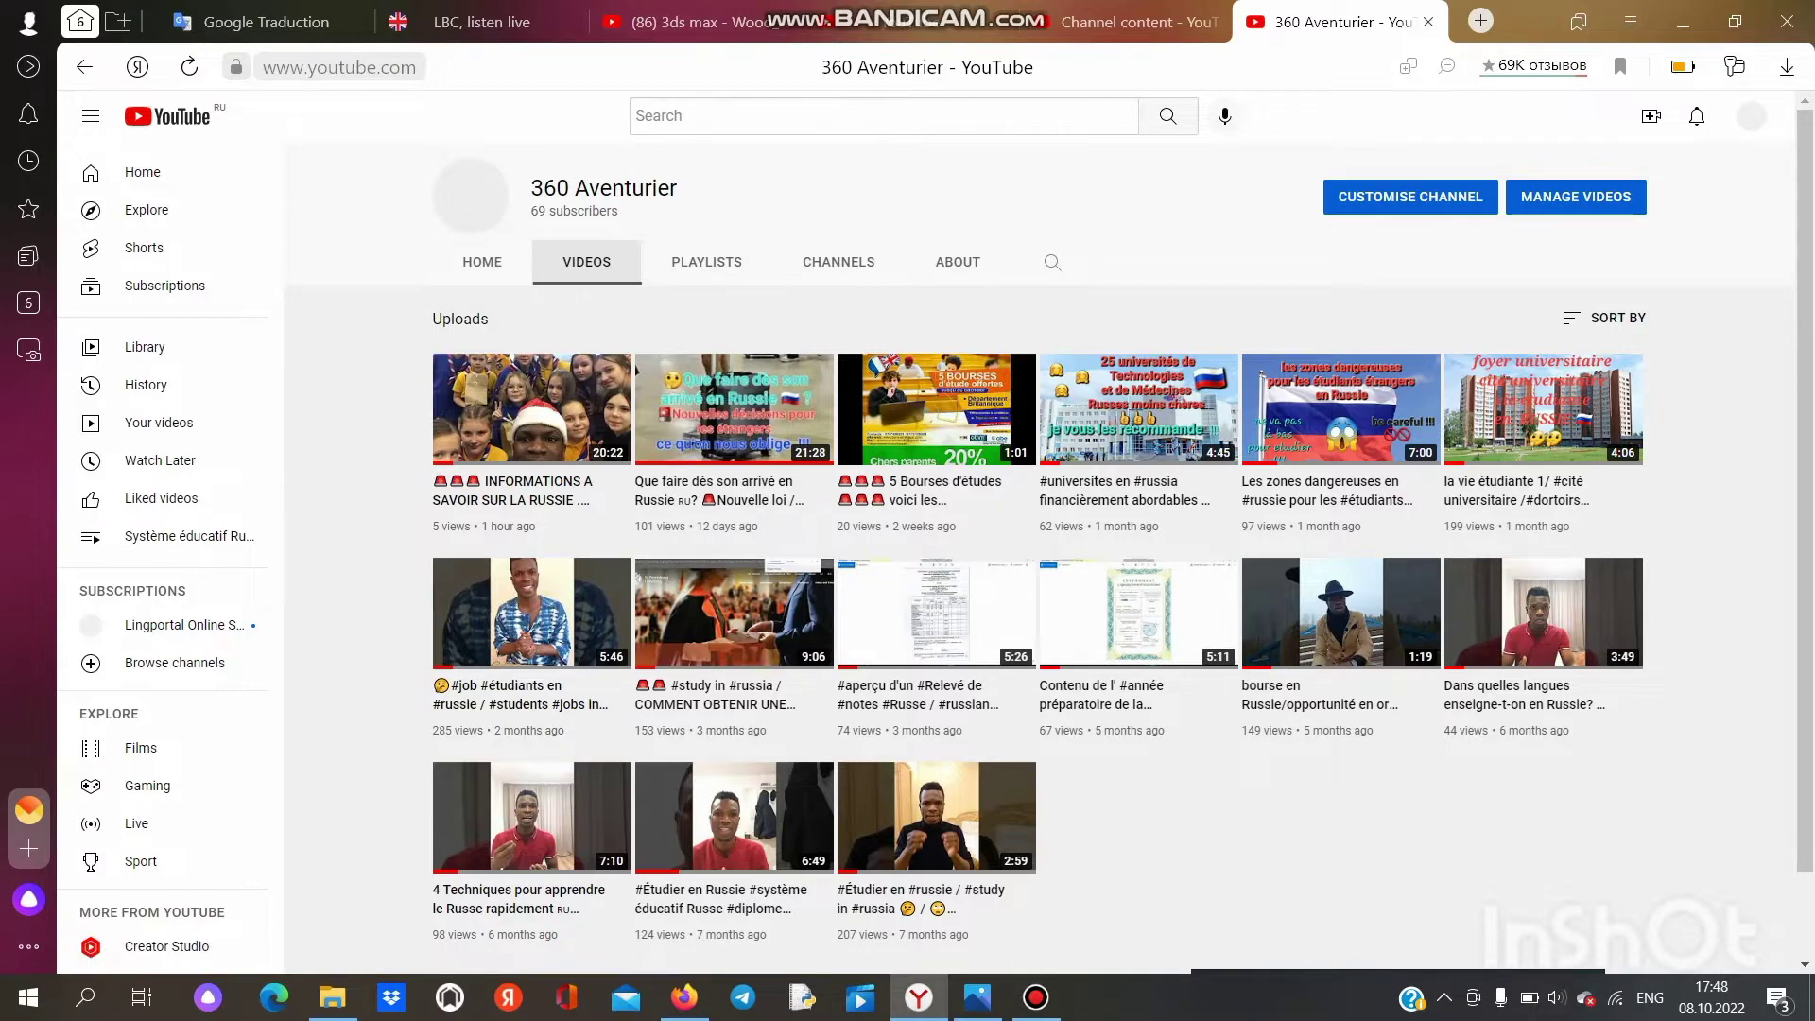
{"action": "left_click", "coordinate": [1682, 21]}
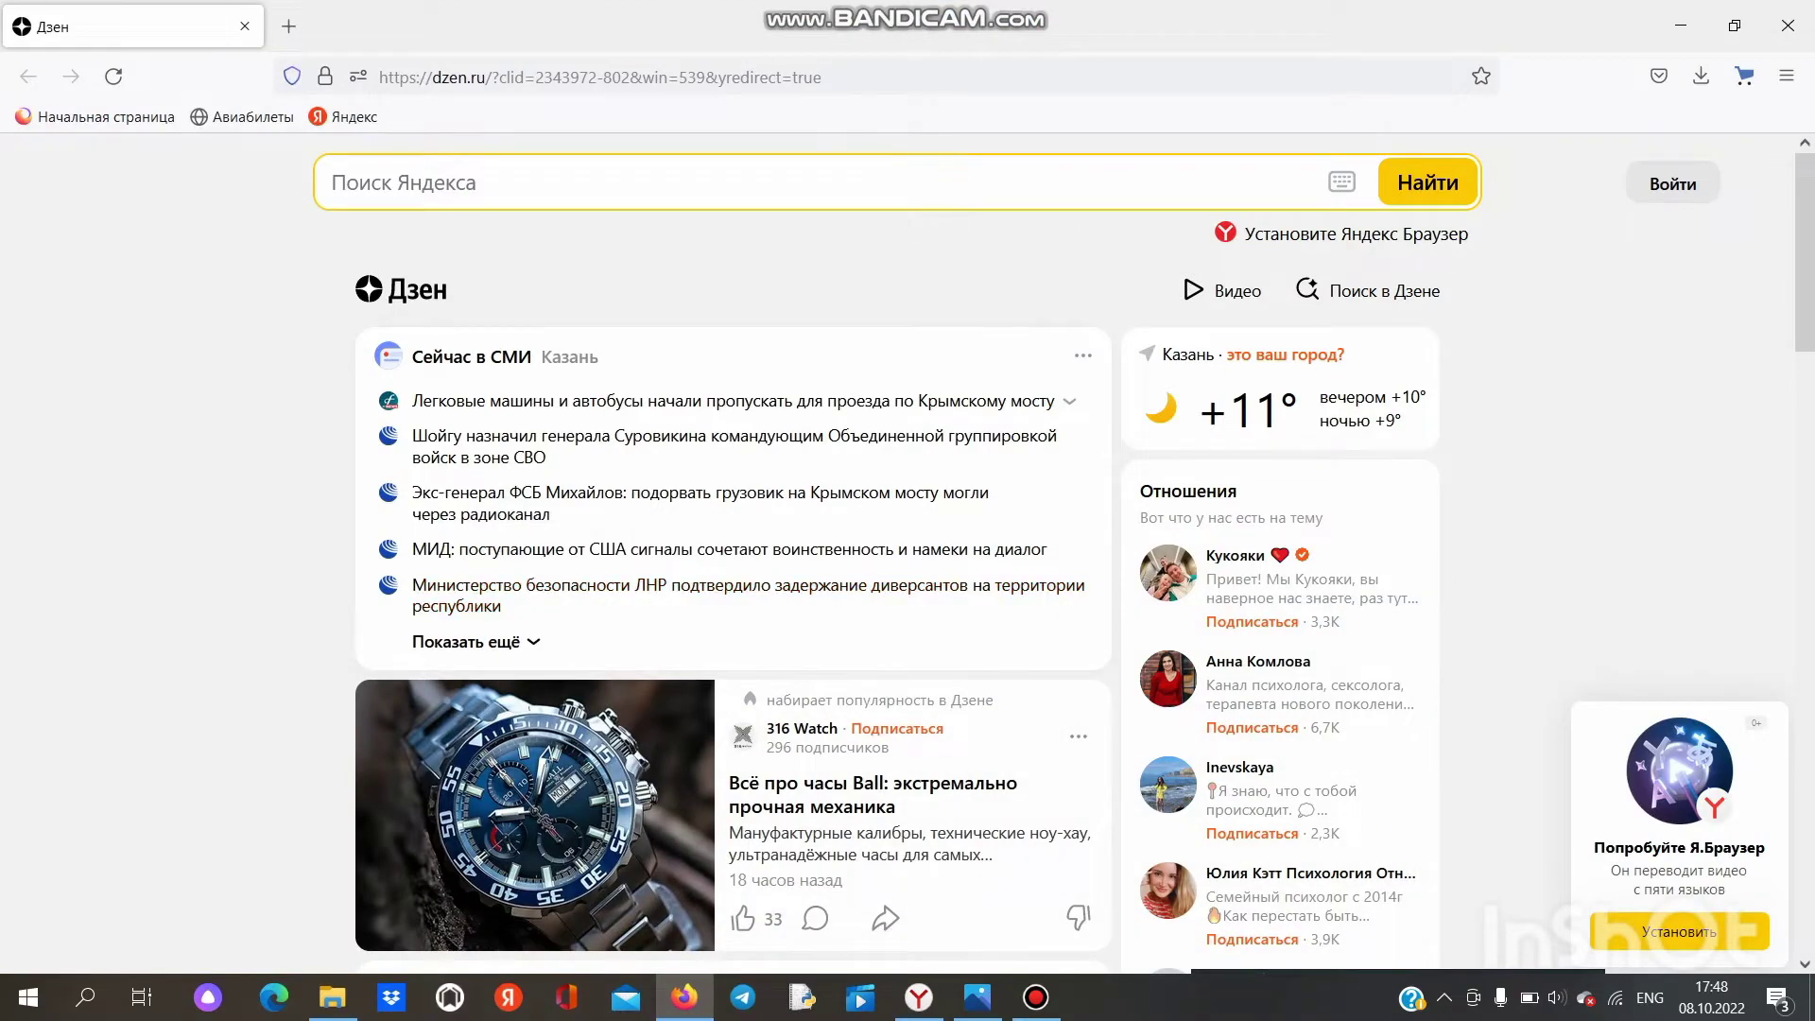
{"action": "left_click", "coordinate": [425, 182]}
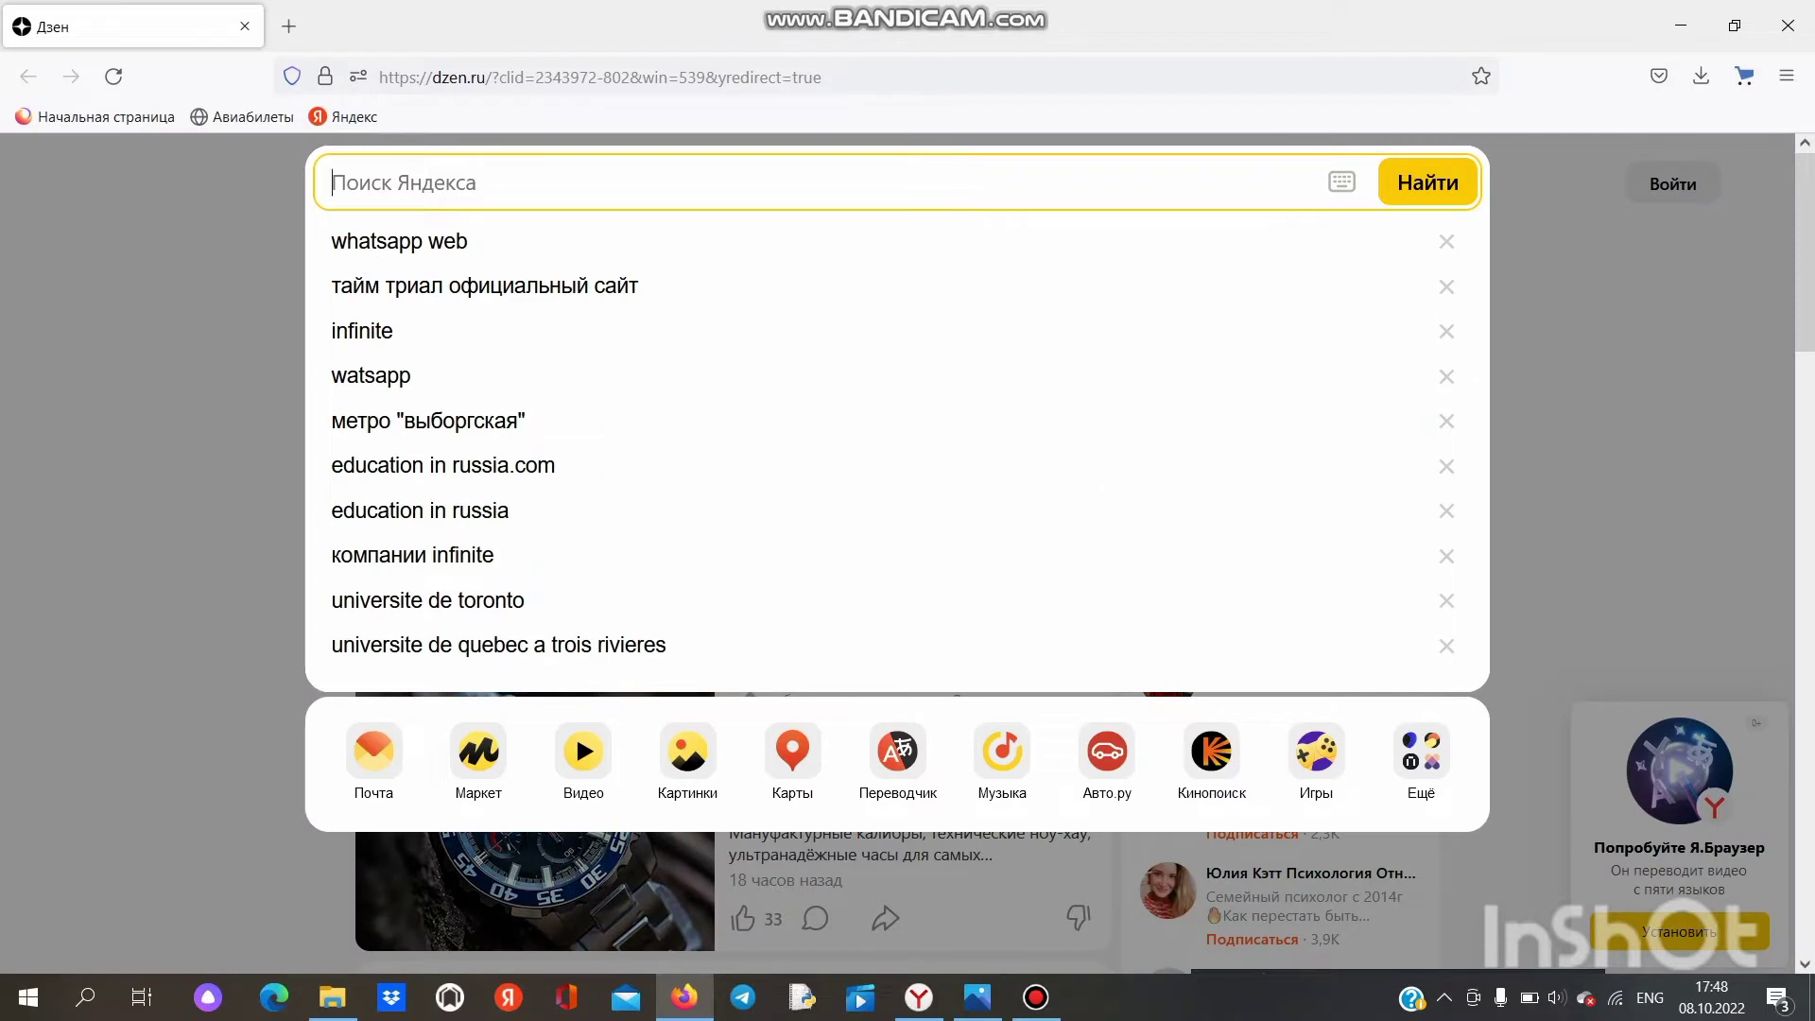
{"action": "type", "text": "http://Visa.Kdmid.ru"}
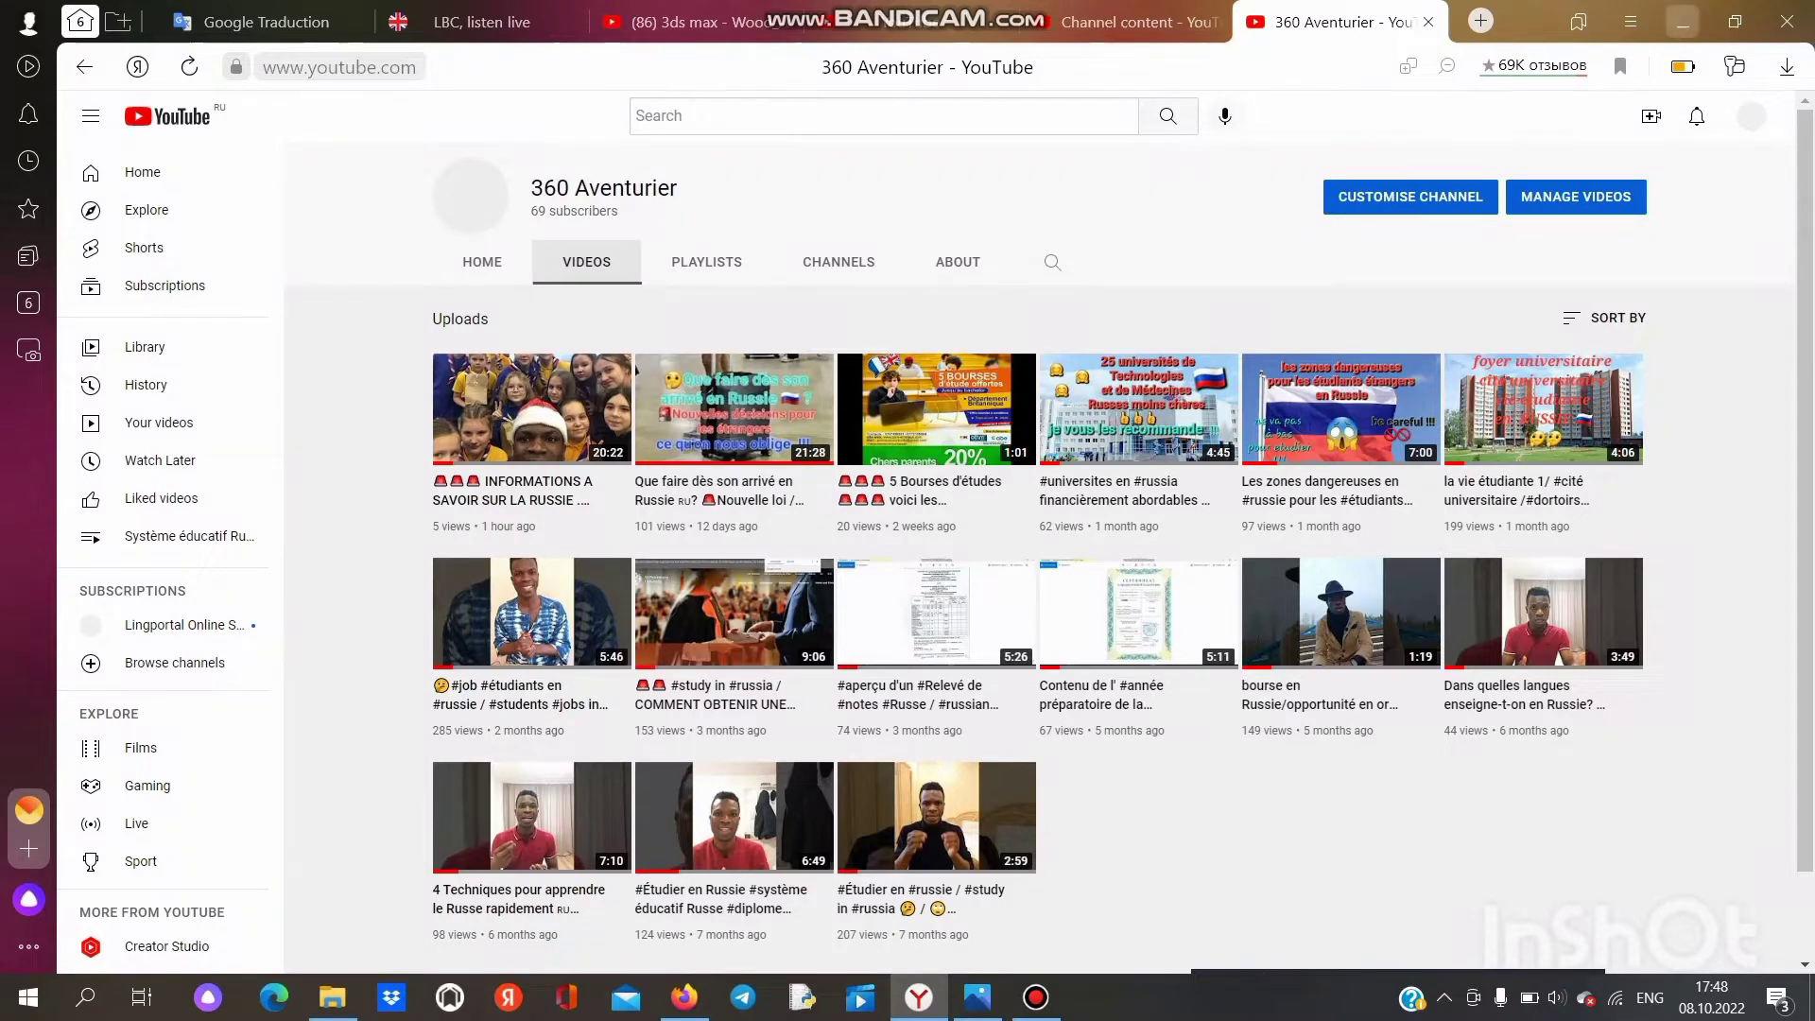
{"action": "left_click", "coordinate": [1682, 21]}
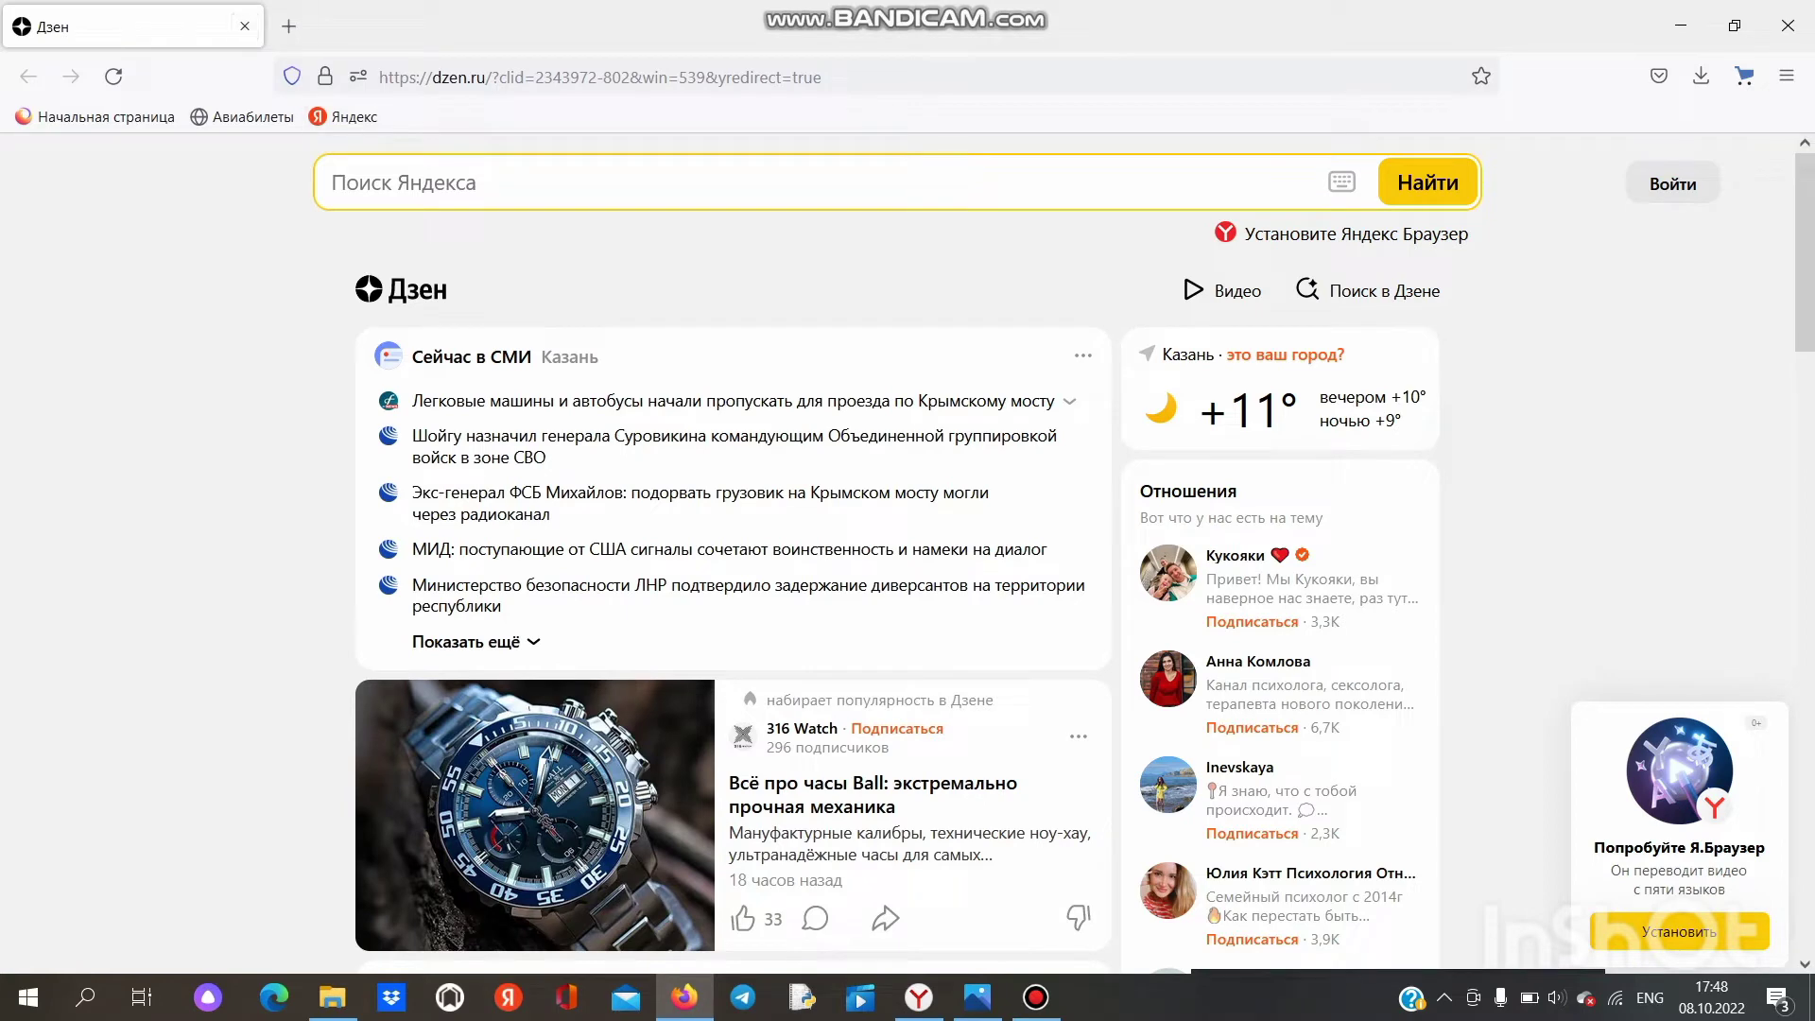
{"action": "left_click", "coordinate": [567, 182]}
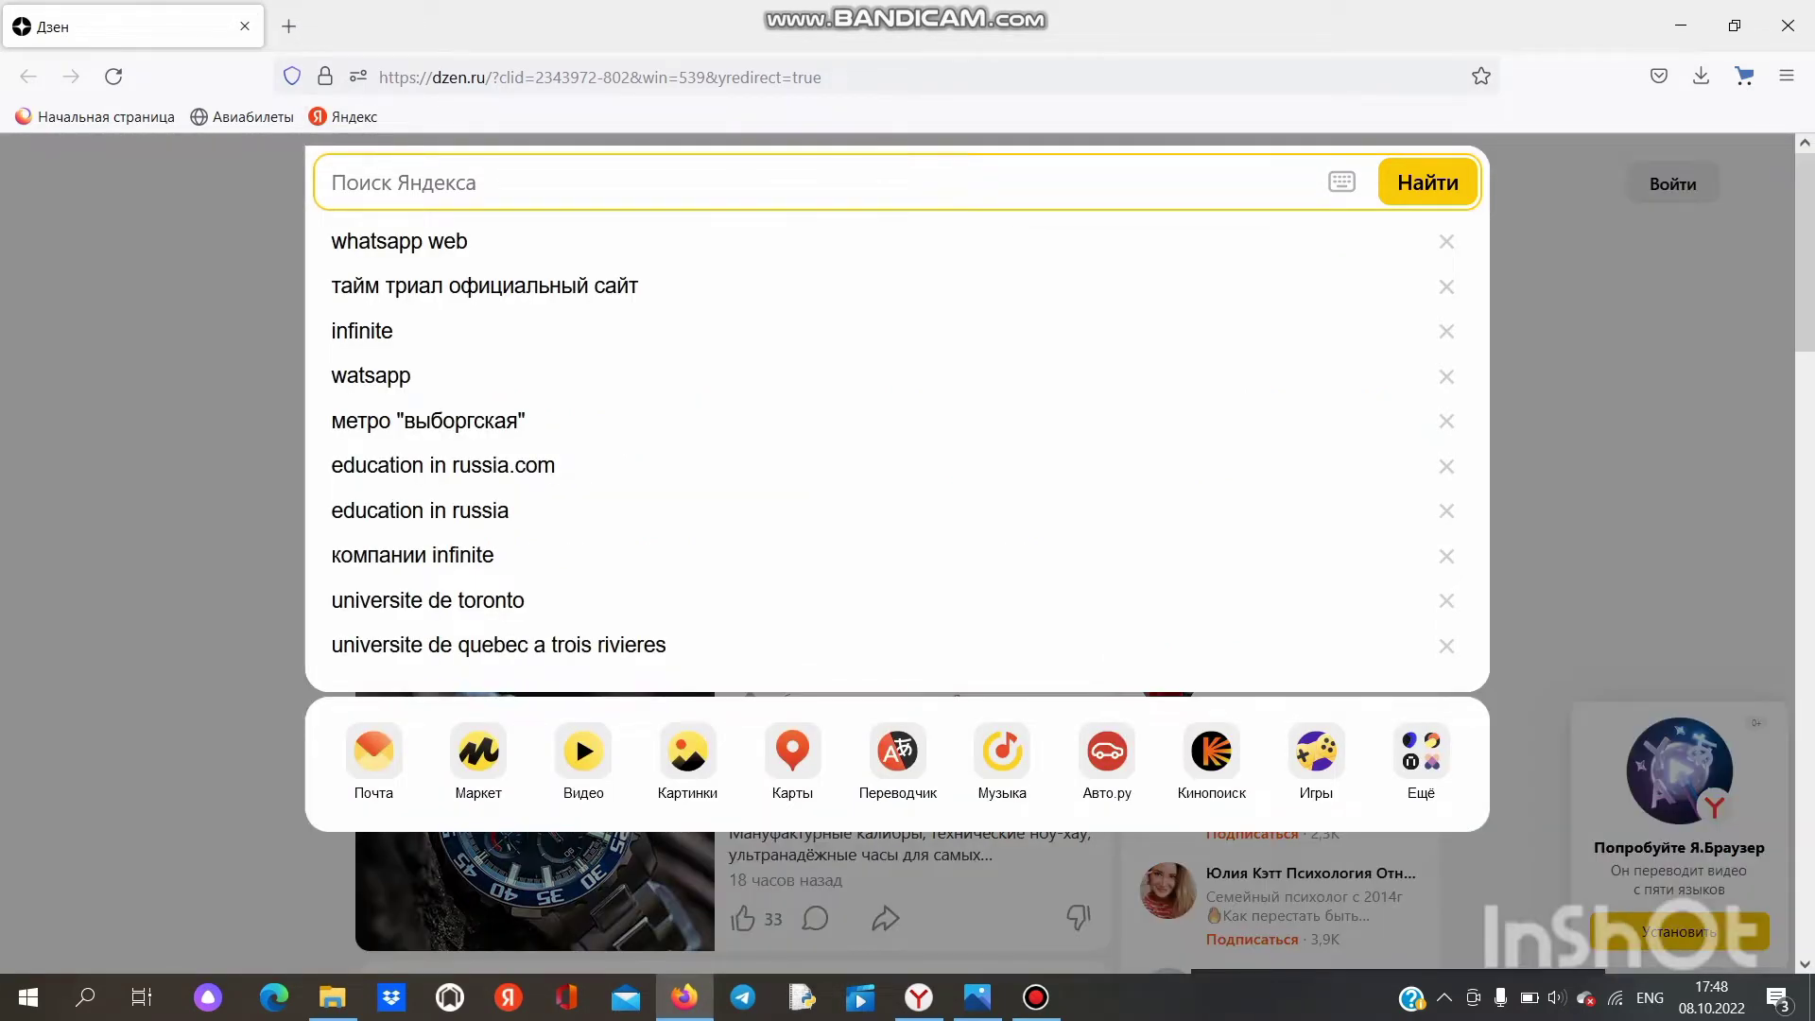
{"action": "type", "text": "http://Visa.Kdmid.ru"}
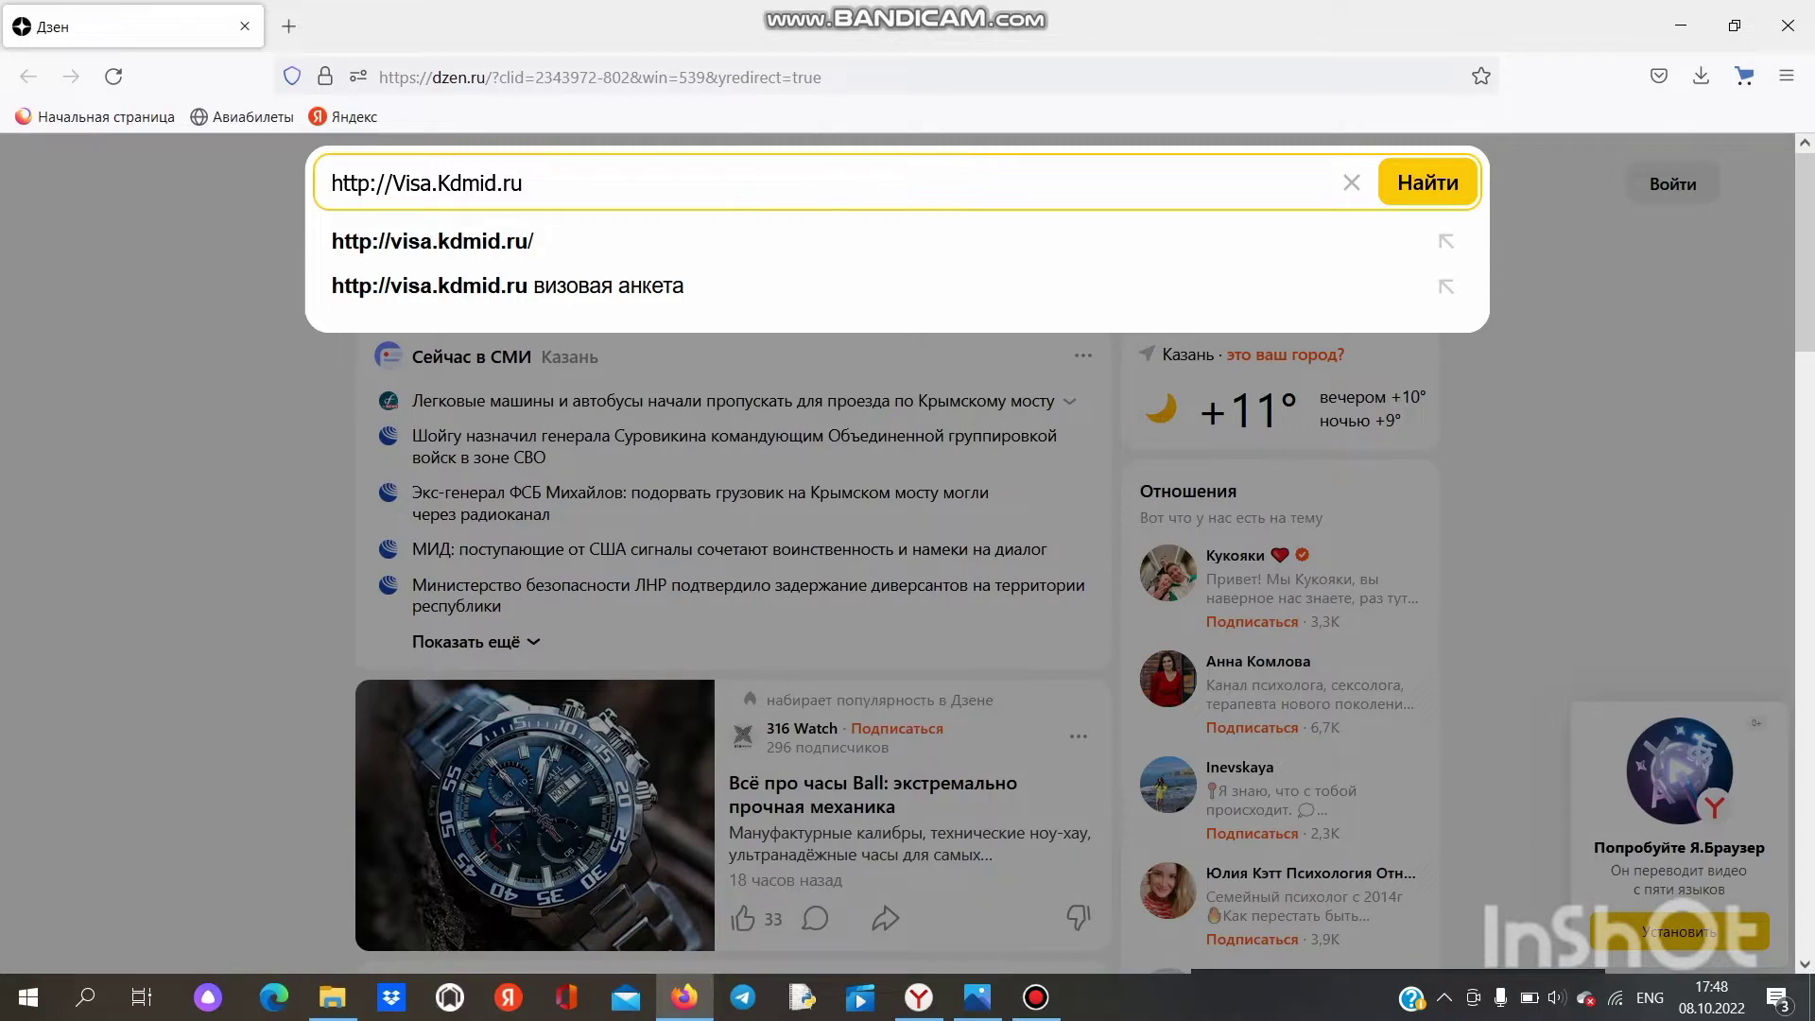
{"action": "left_click", "coordinate": [1427, 182]}
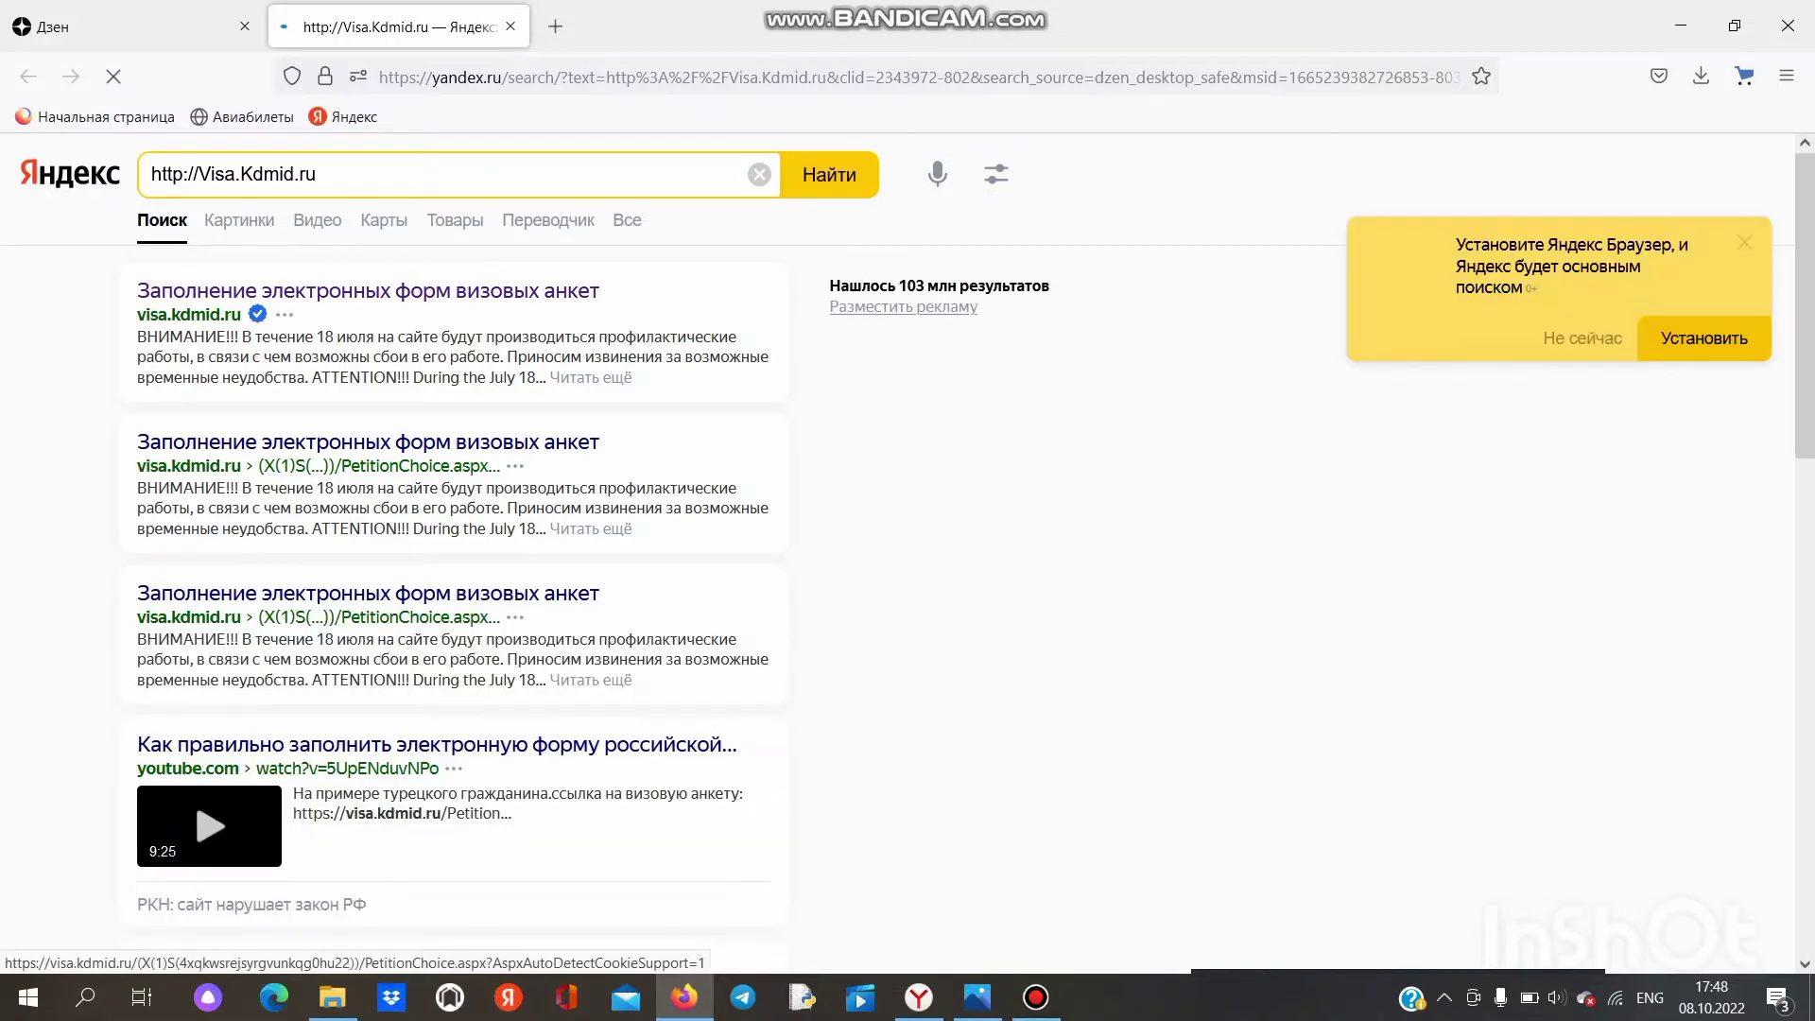
{"action": "left_click", "coordinate": [189, 315]}
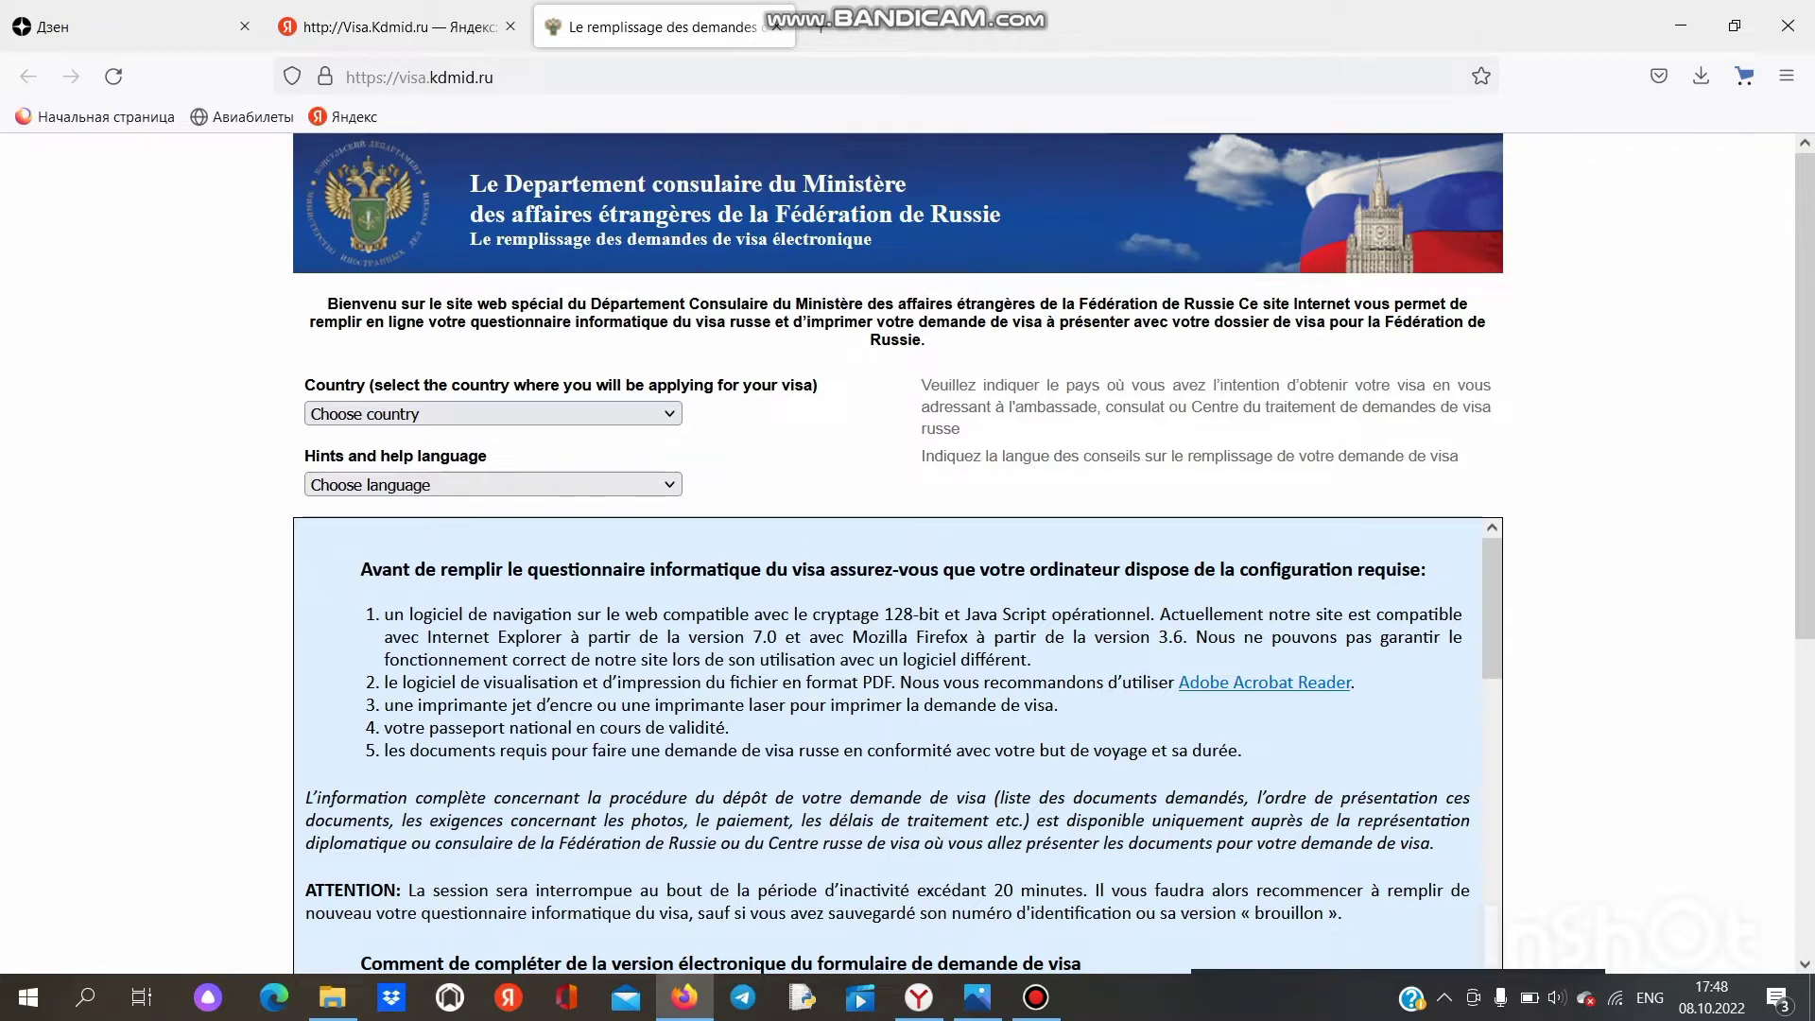
Step: Choose INDIA as the country of application
{"action": "left_click", "coordinate": [492, 413]}
{"action": "scroll", "coordinate": [482, 713], "scroll_direction": "down", "scroll_amount": 10}
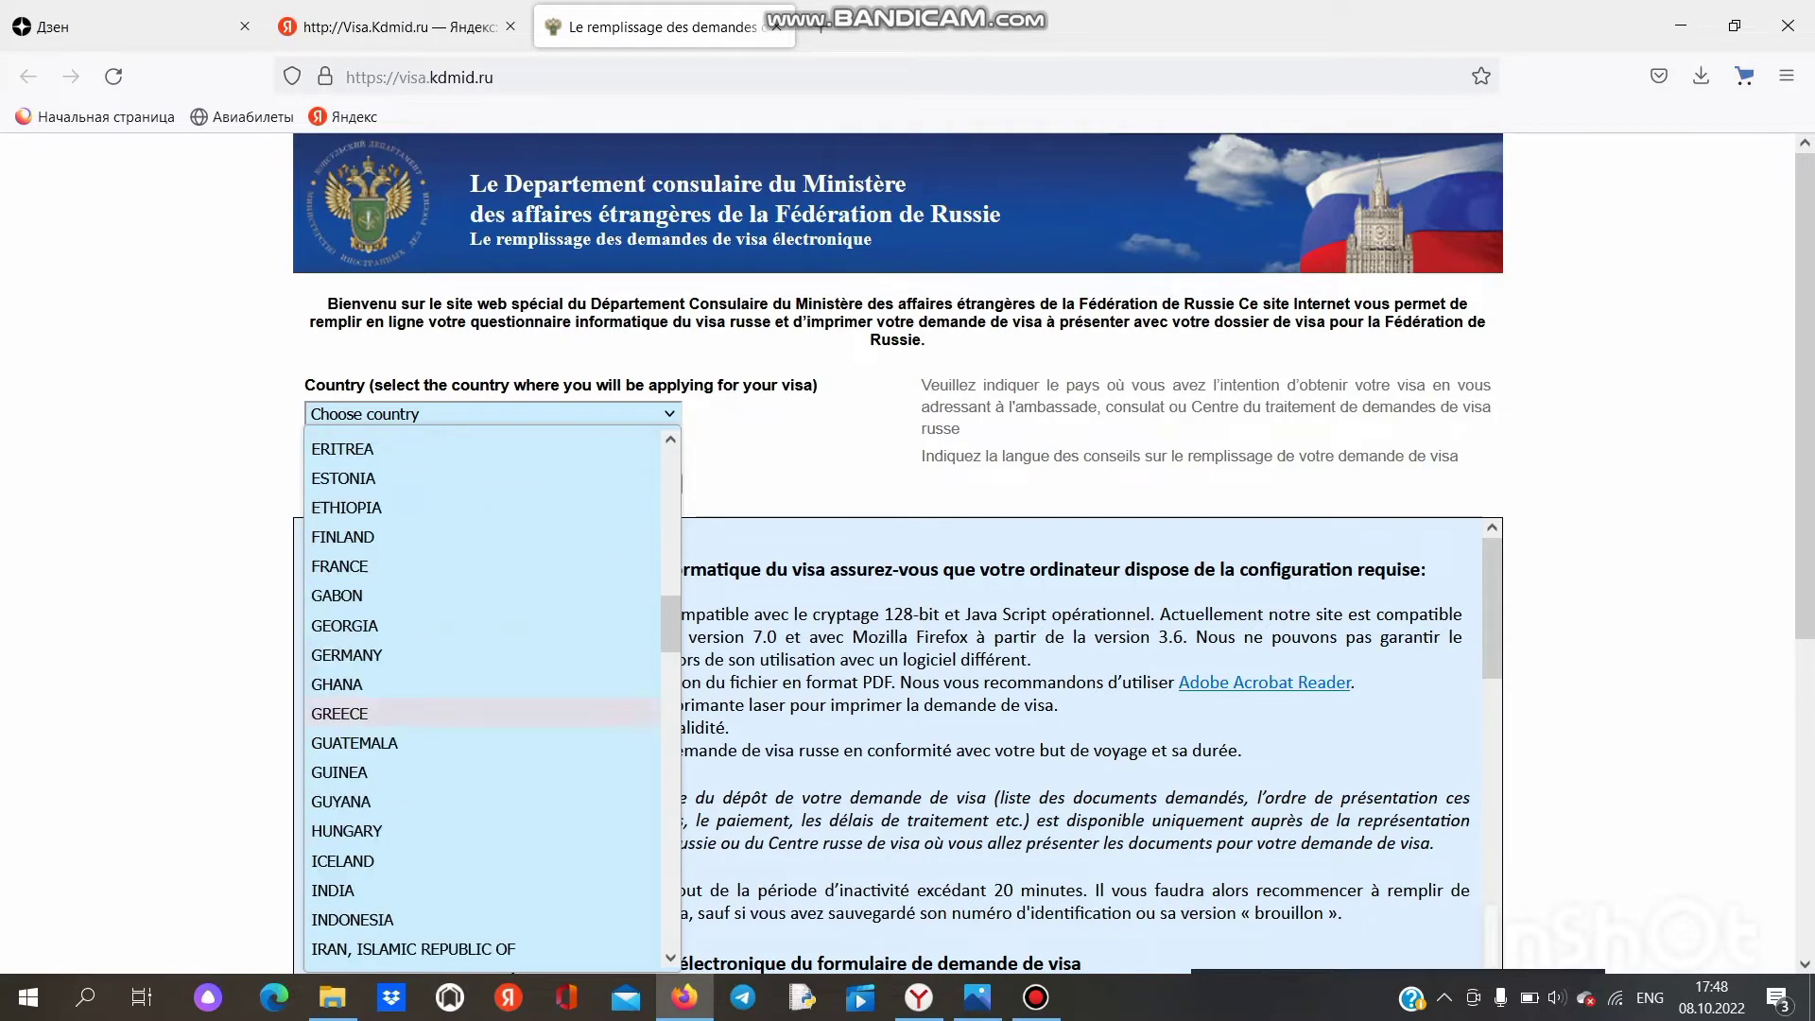
{"action": "key", "text": "Escape"}
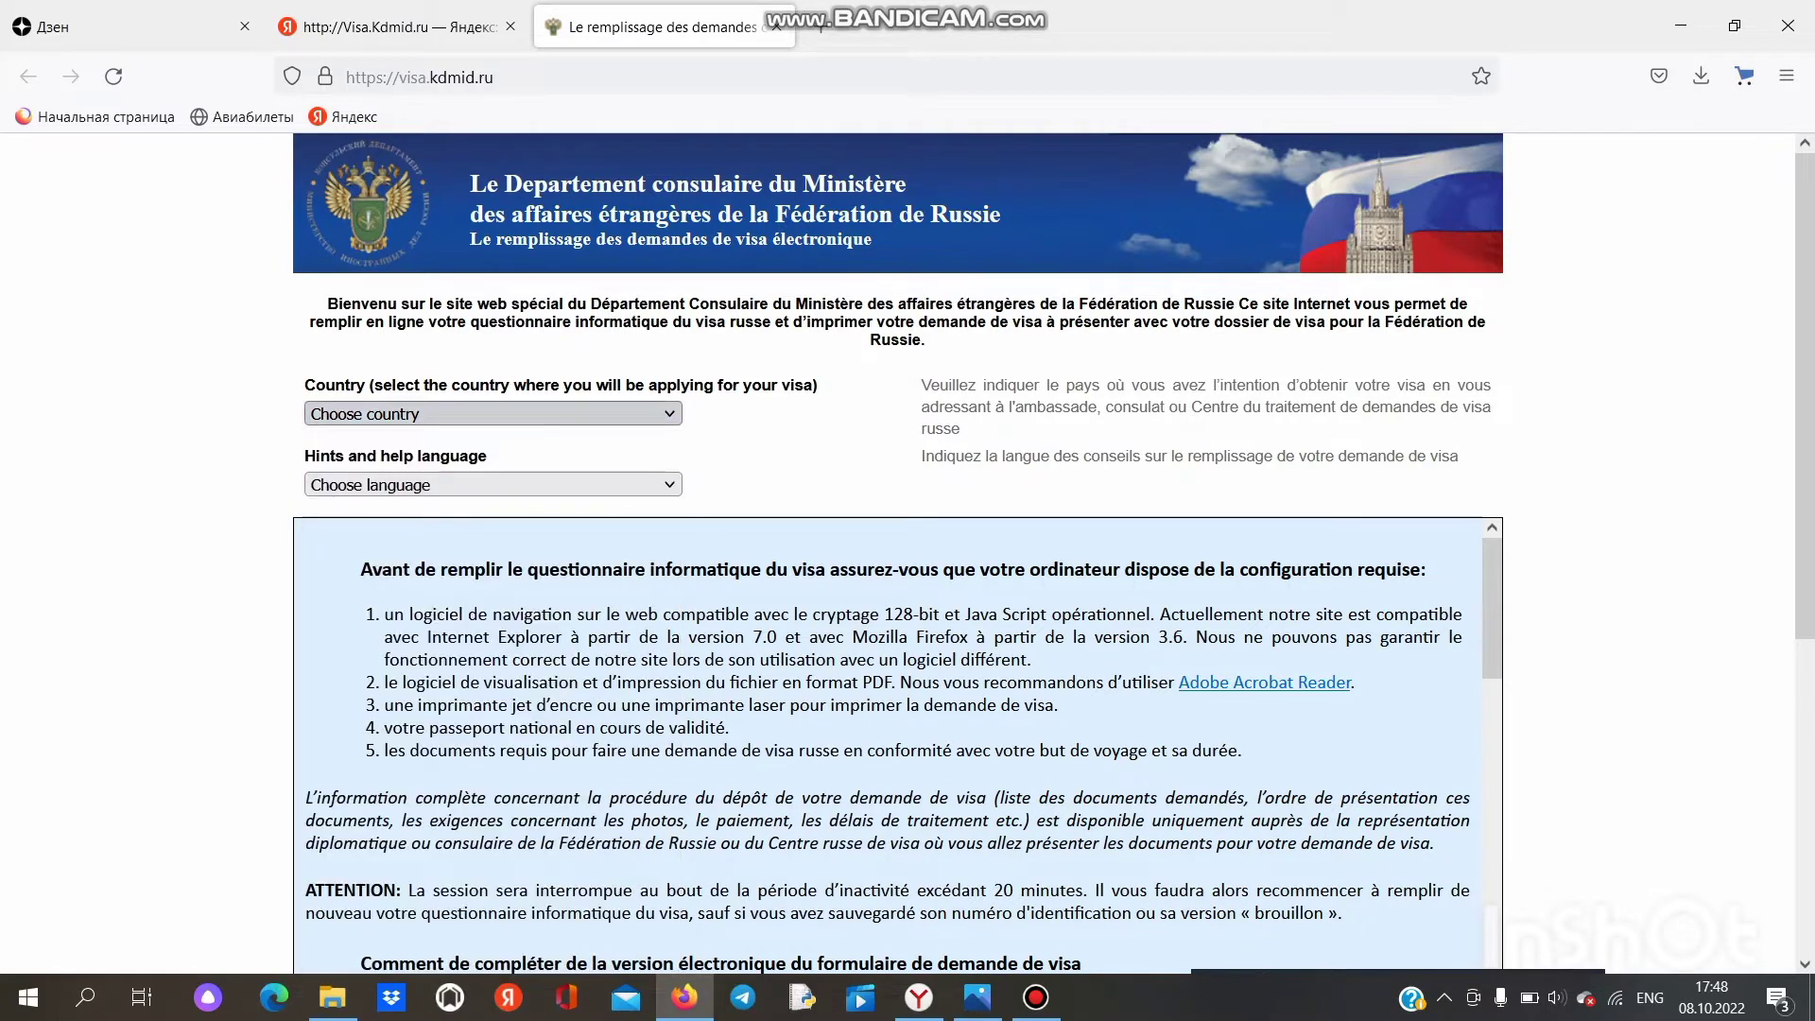
{"action": "left_click", "coordinate": [491, 413]}
{"action": "scroll", "coordinate": [482, 700], "scroll_direction": "down", "scroll_amount": 20}
{"action": "scroll", "coordinate": [482, 700], "scroll_direction": "up", "scroll_amount": 15}
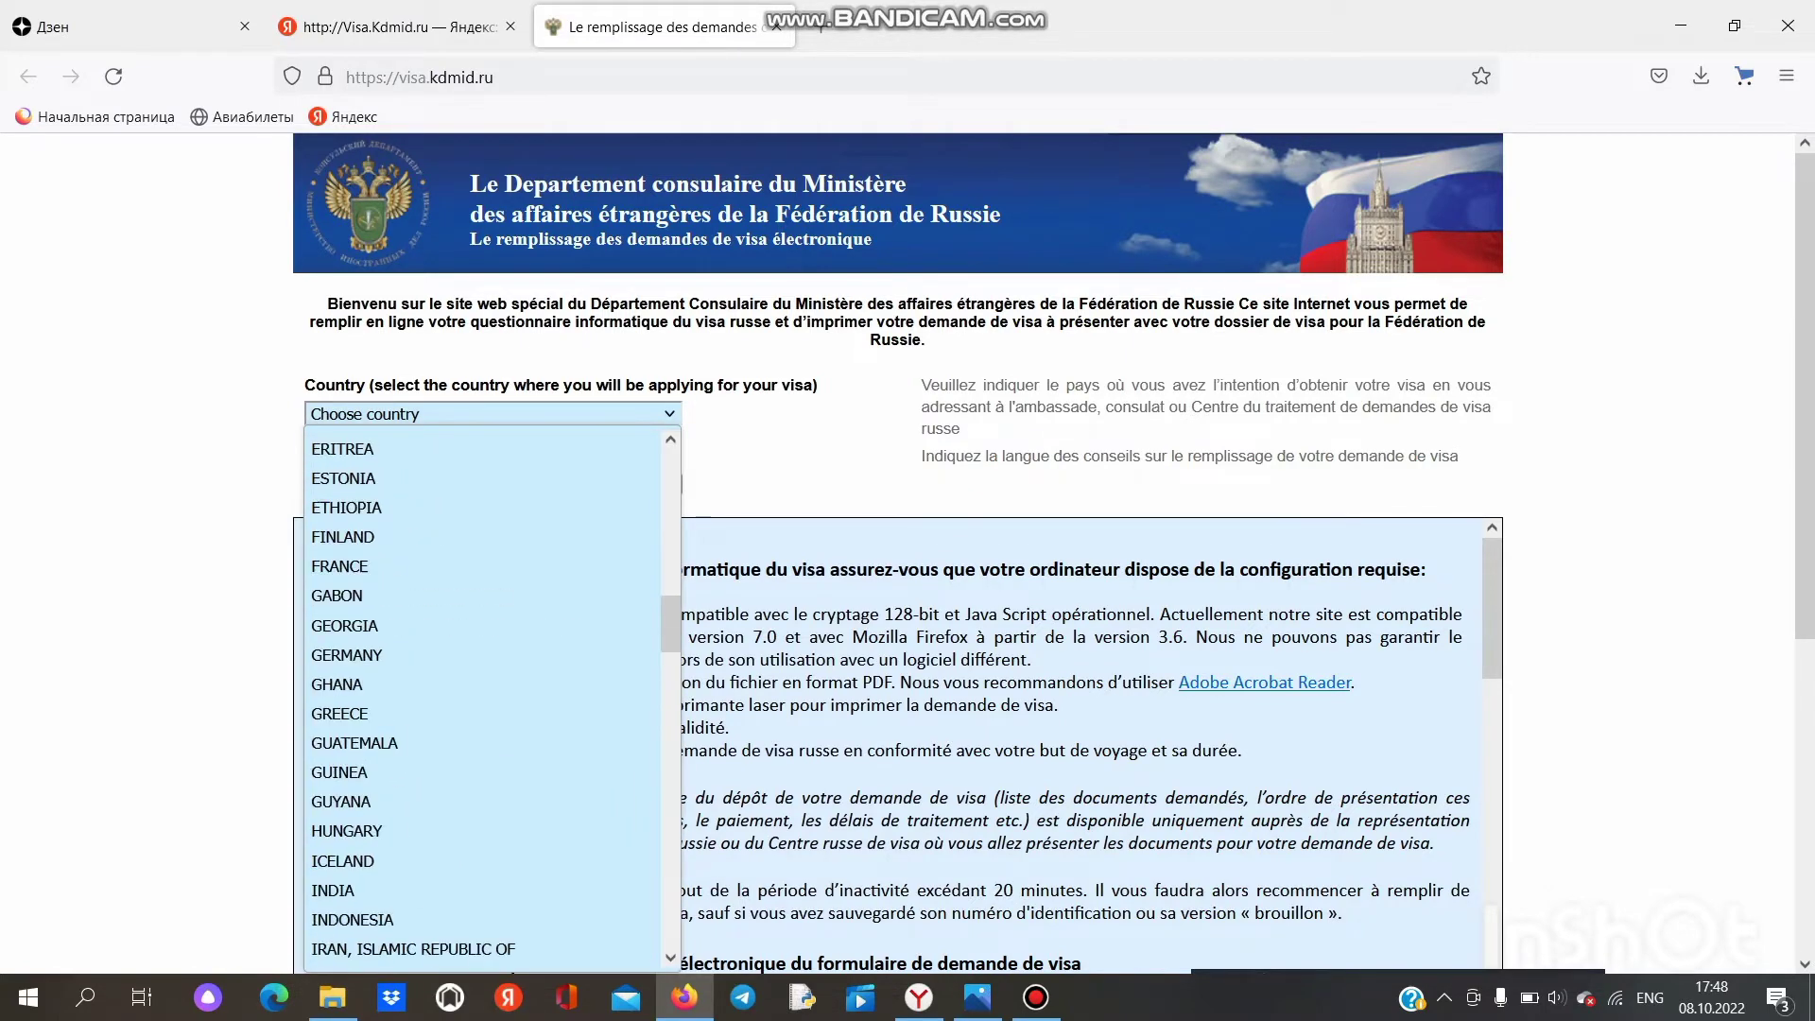
{"action": "scroll", "coordinate": [482, 700], "scroll_direction": "up", "scroll_amount": 6}
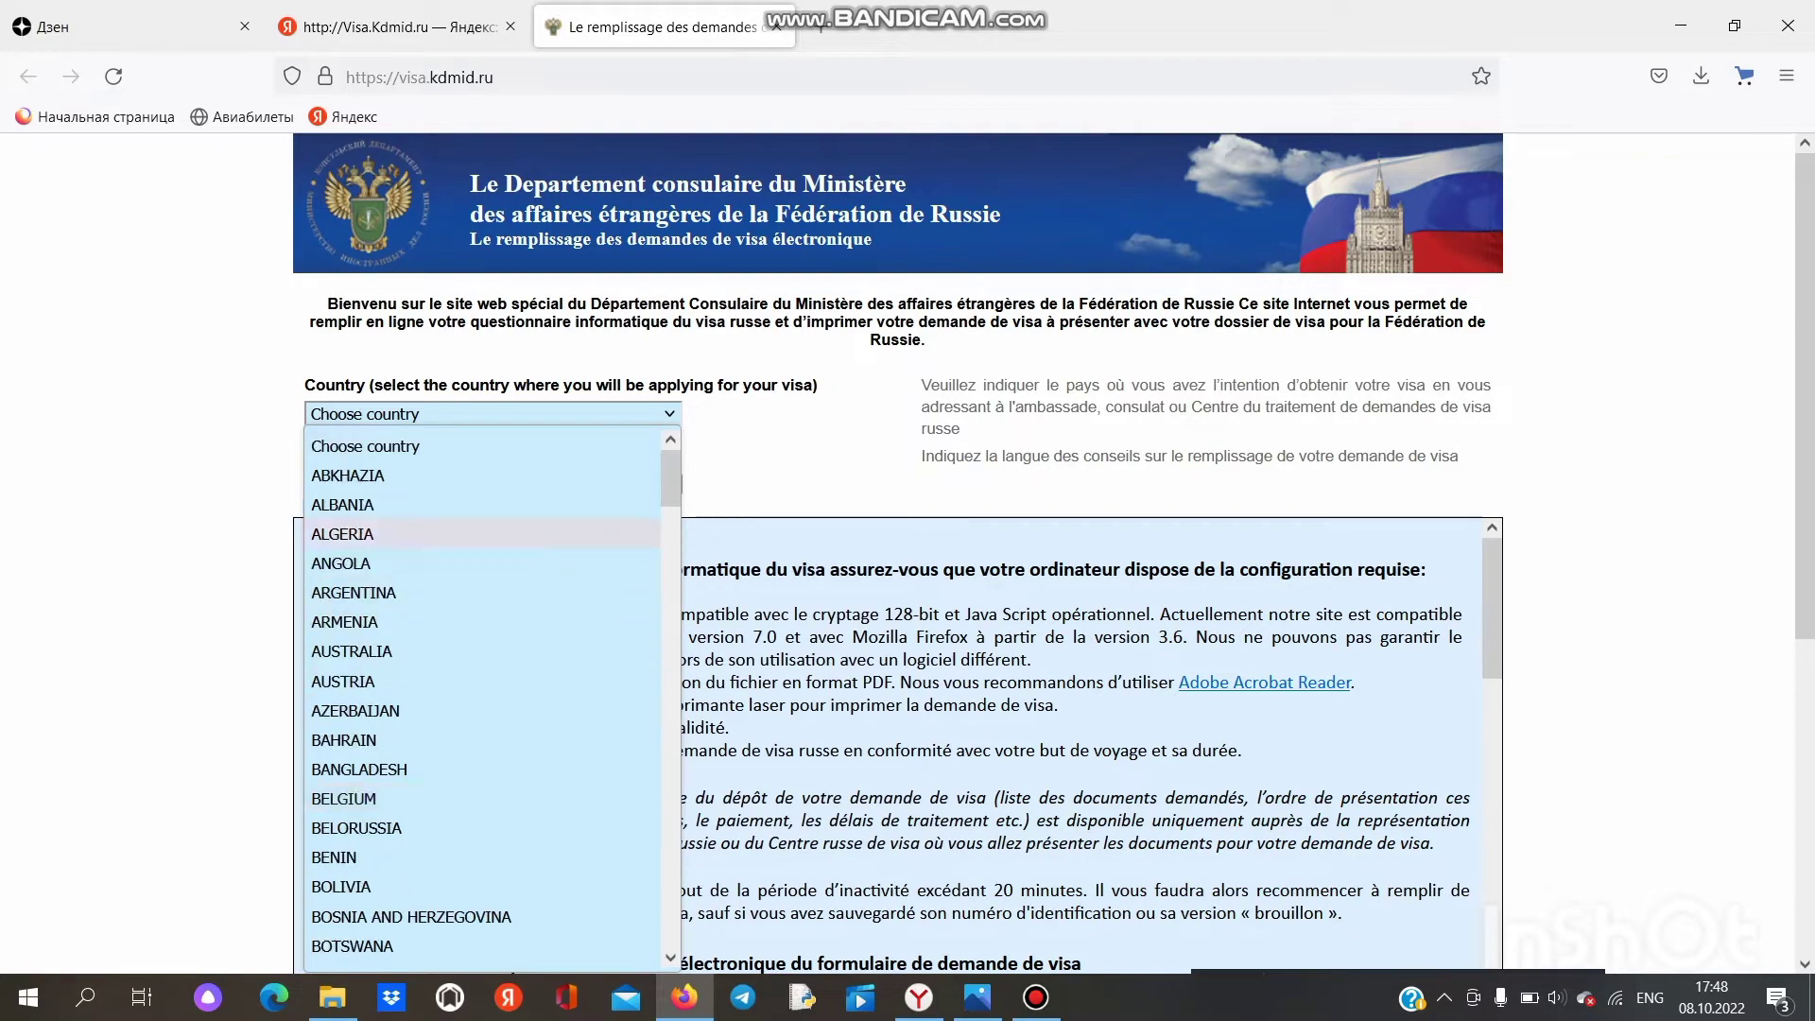
{"action": "scroll", "coordinate": [482, 700], "scroll_direction": "down", "scroll_amount": 20}
{"action": "scroll", "coordinate": [482, 700], "scroll_direction": "up", "scroll_amount": 15}
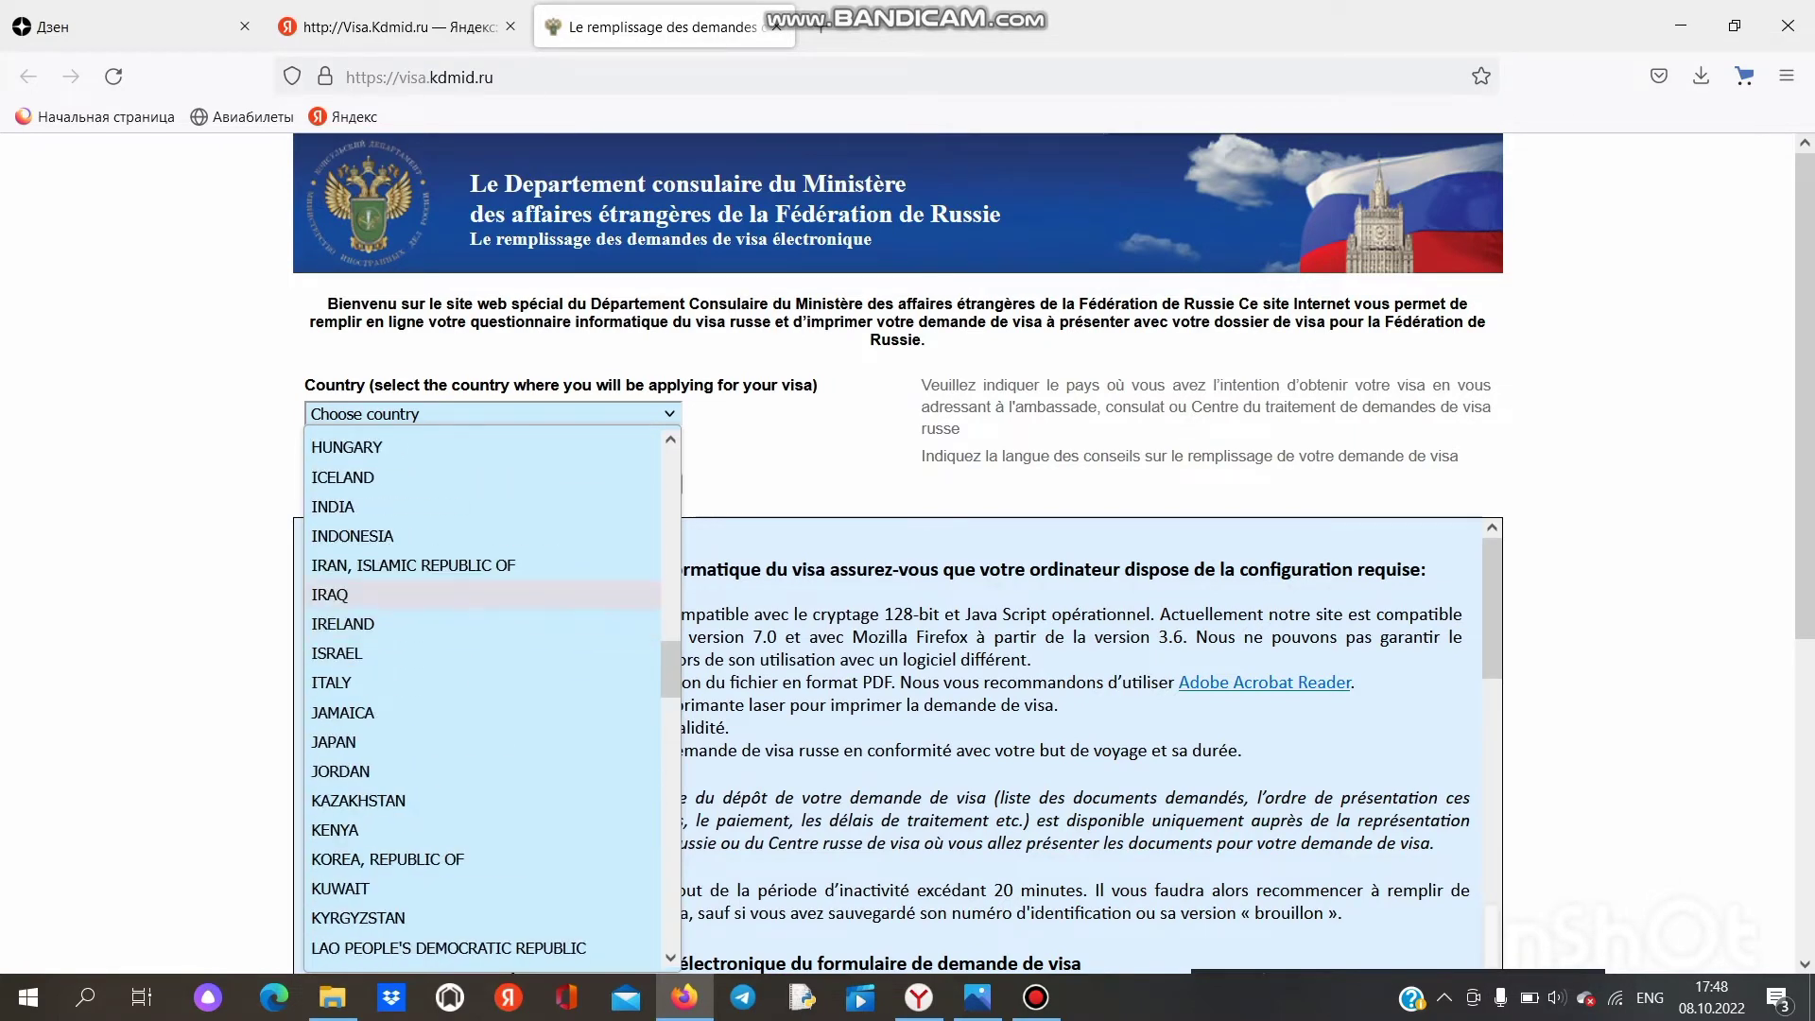
{"action": "left_click", "coordinate": [482, 505]}
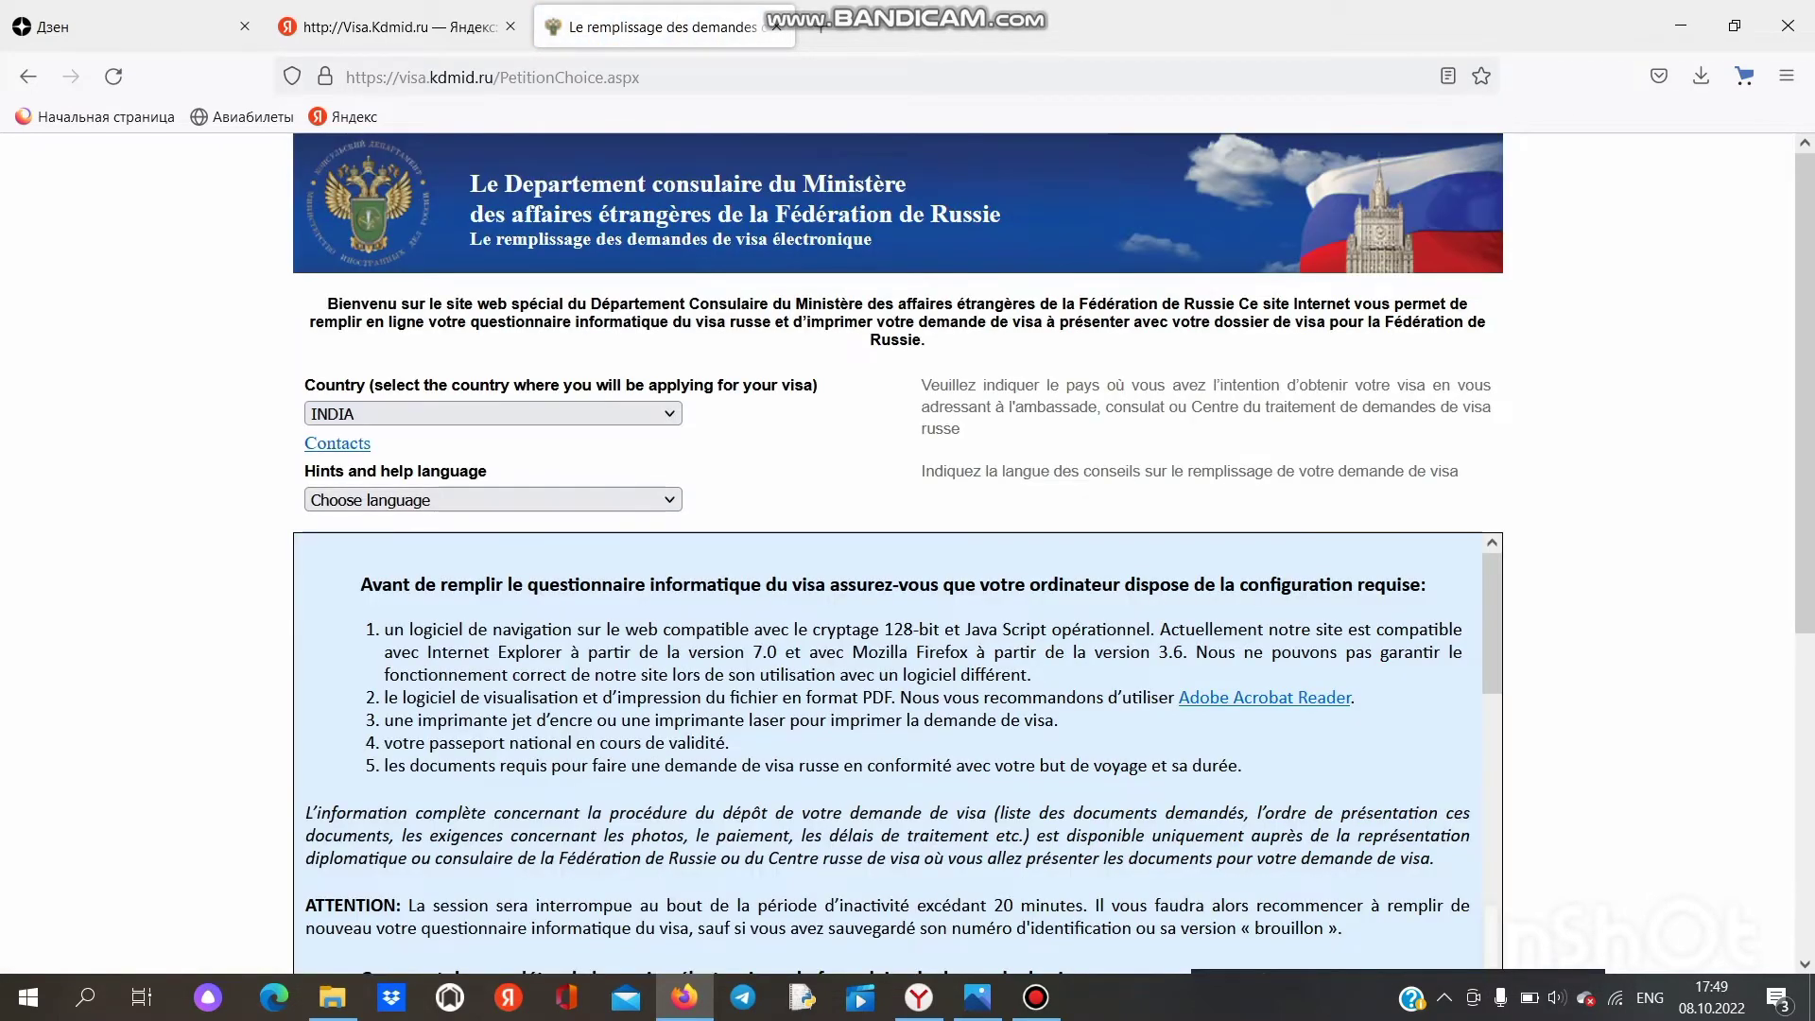
Step: Set hints language to ENGLISH, tick 'I have read this information', and start a new application
{"action": "left_click", "coordinate": [492, 499]}
{"action": "scroll", "coordinate": [482, 687], "scroll_direction": "down", "scroll_amount": 3}
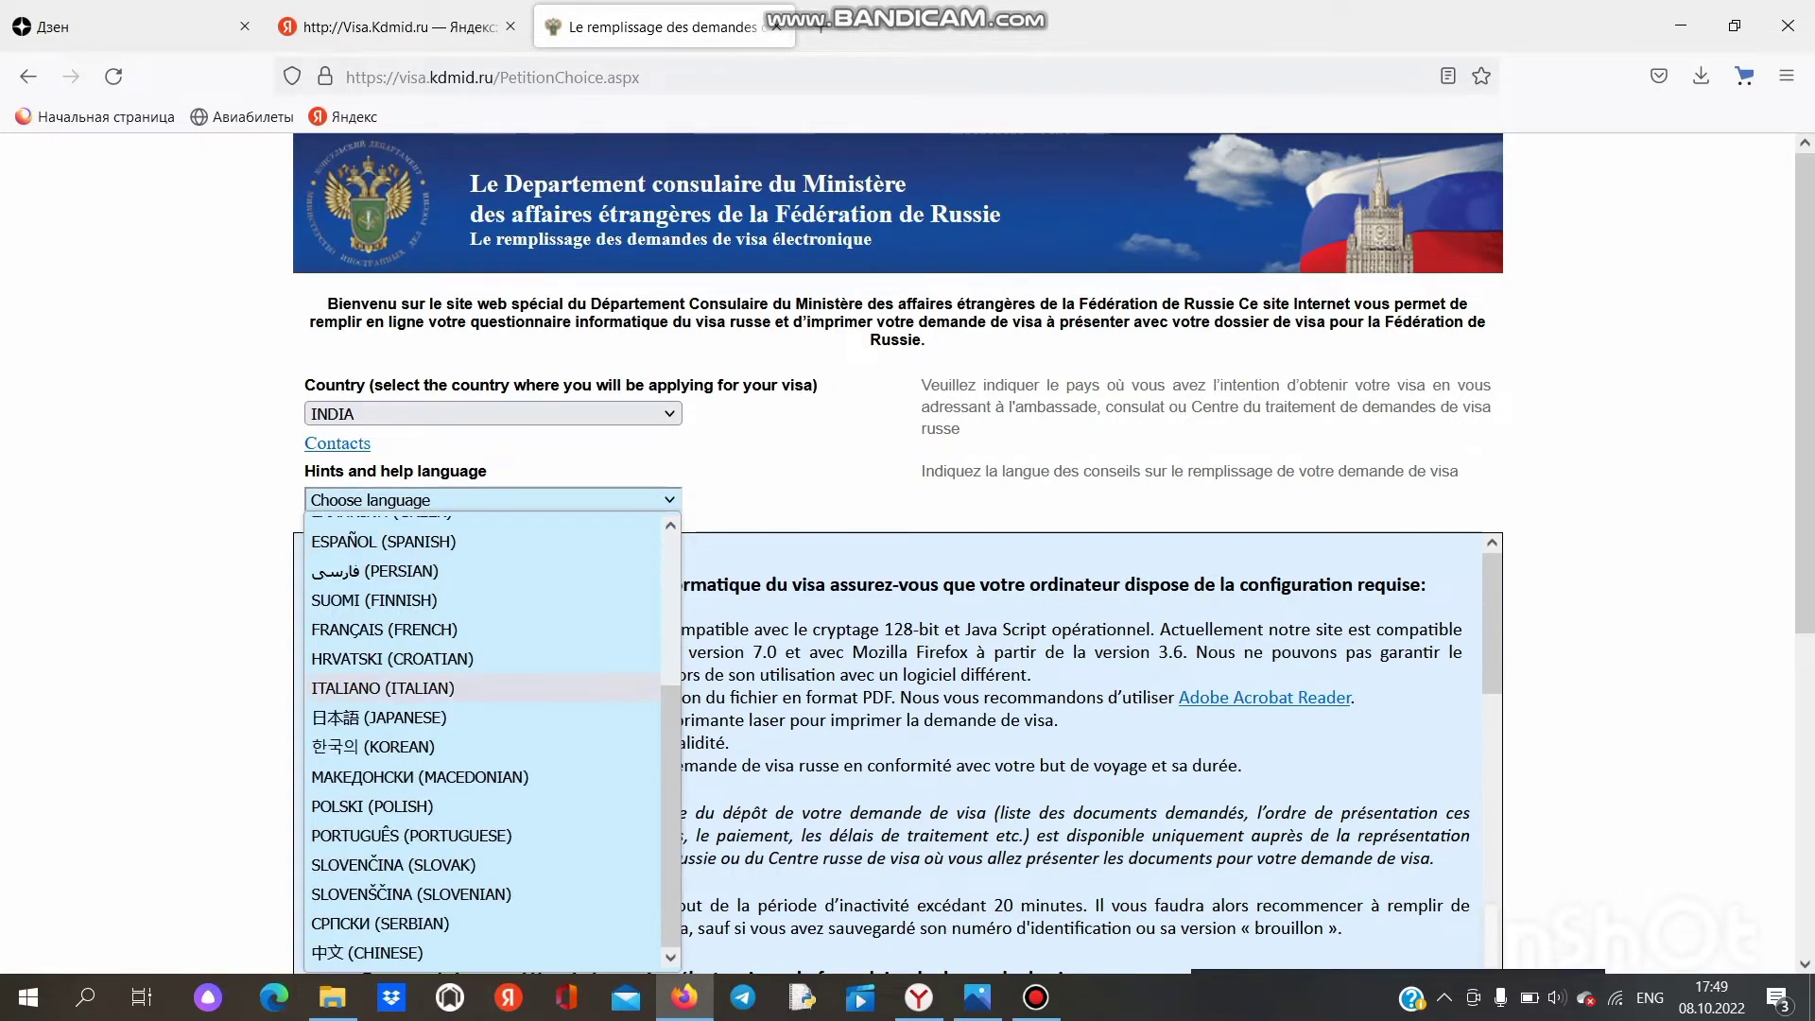
{"action": "scroll", "coordinate": [482, 756], "scroll_direction": "up", "scroll_amount": 3}
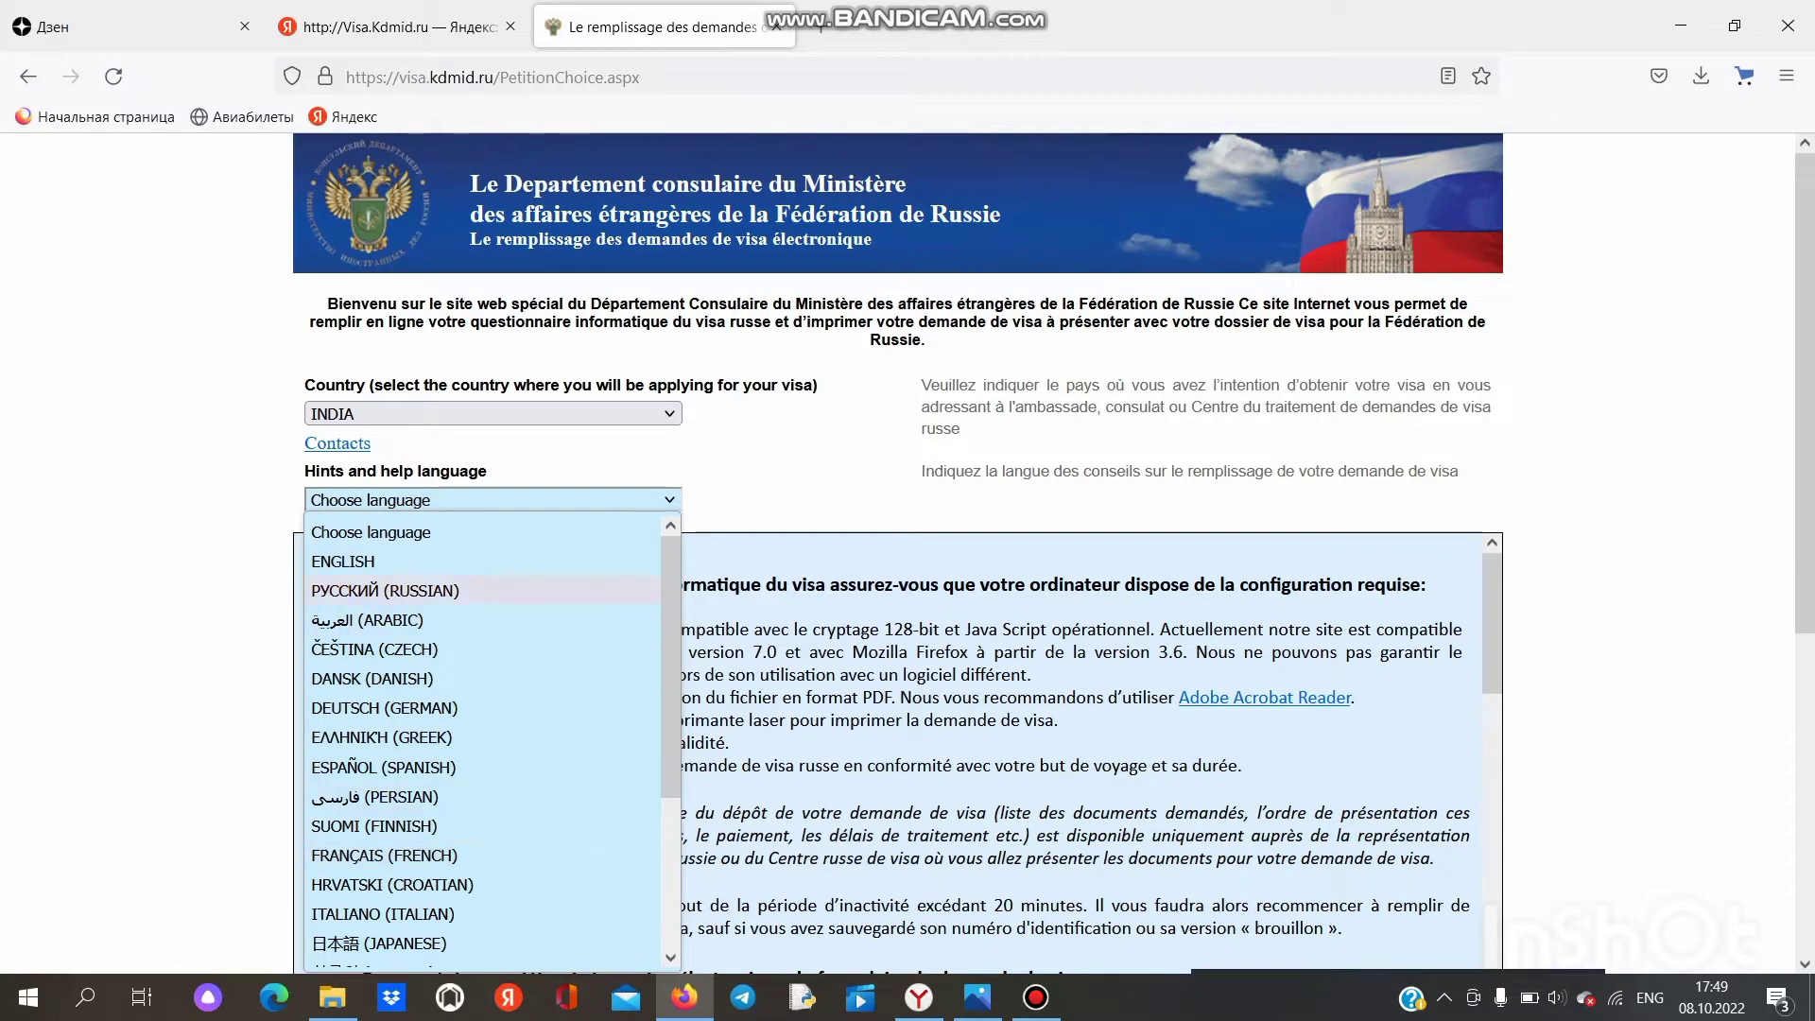
{"action": "left_click", "coordinate": [343, 562]}
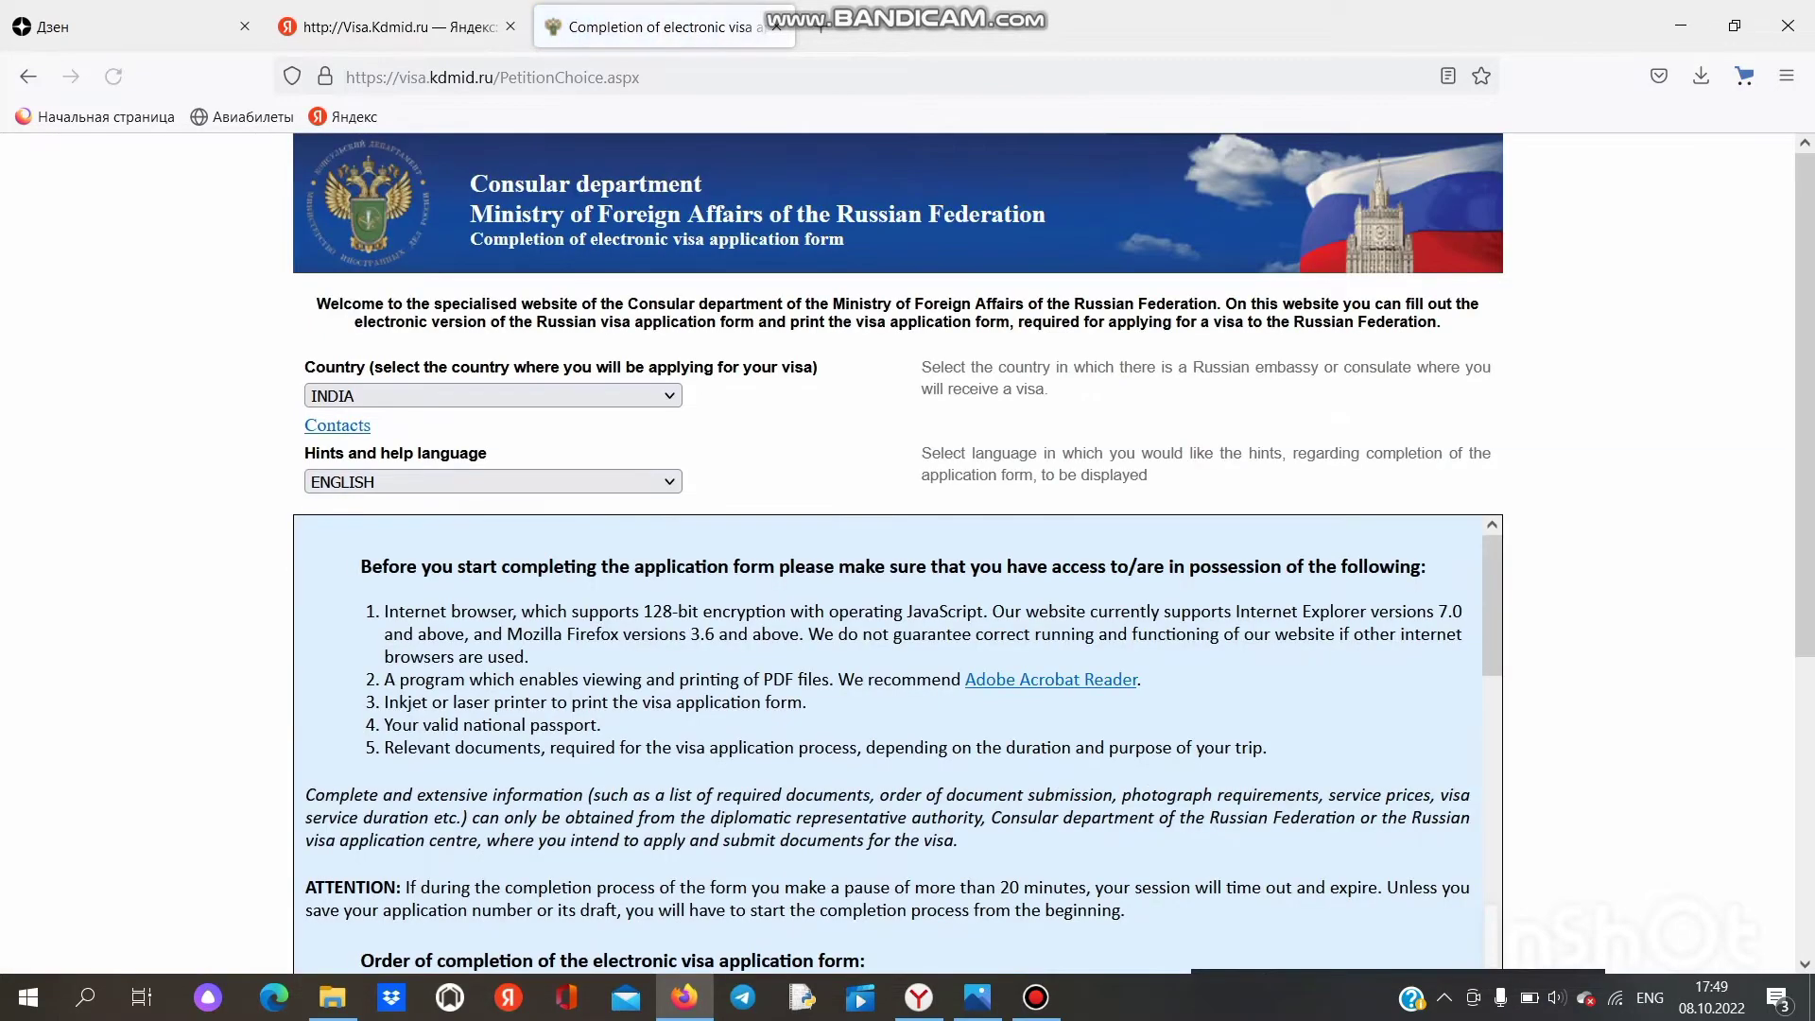
{"action": "scroll", "coordinate": [898, 747], "scroll_direction": "down", "scroll_amount": 3}
{"action": "scroll", "coordinate": [898, 747], "scroll_direction": "down", "scroll_amount": 5}
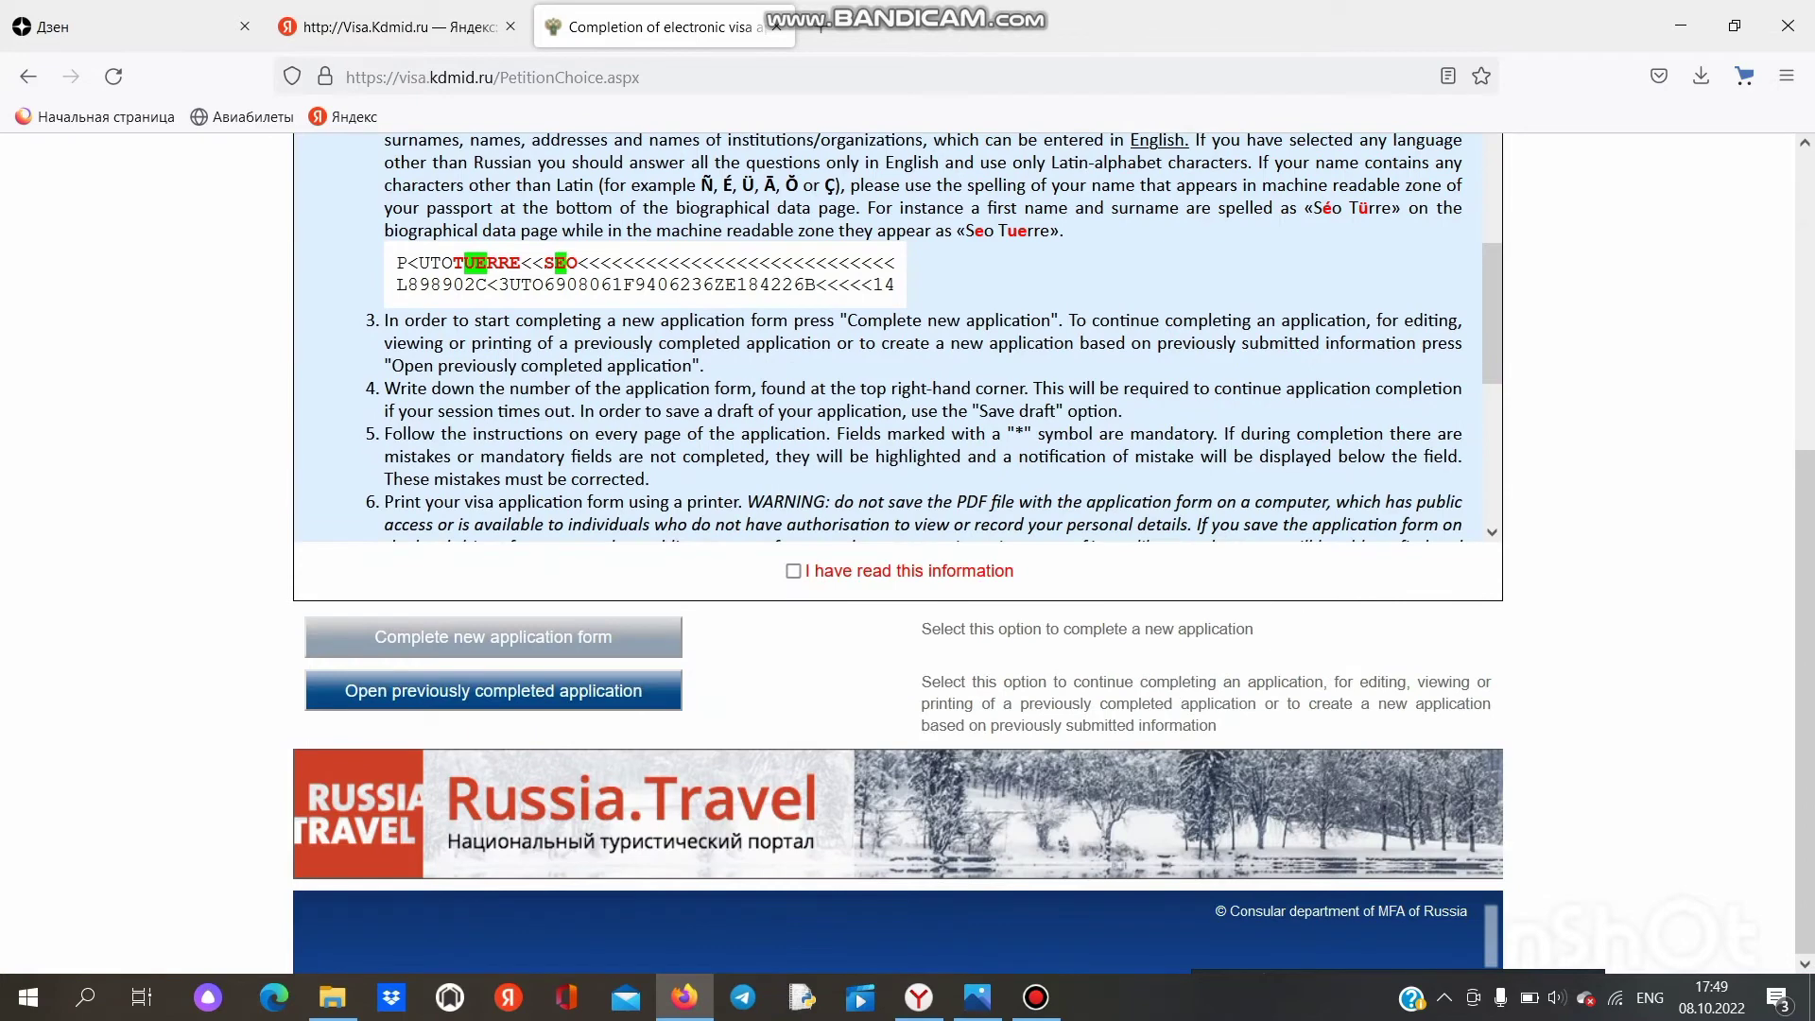
{"action": "scroll", "coordinate": [889, 330], "scroll_direction": "down", "scroll_amount": 4}
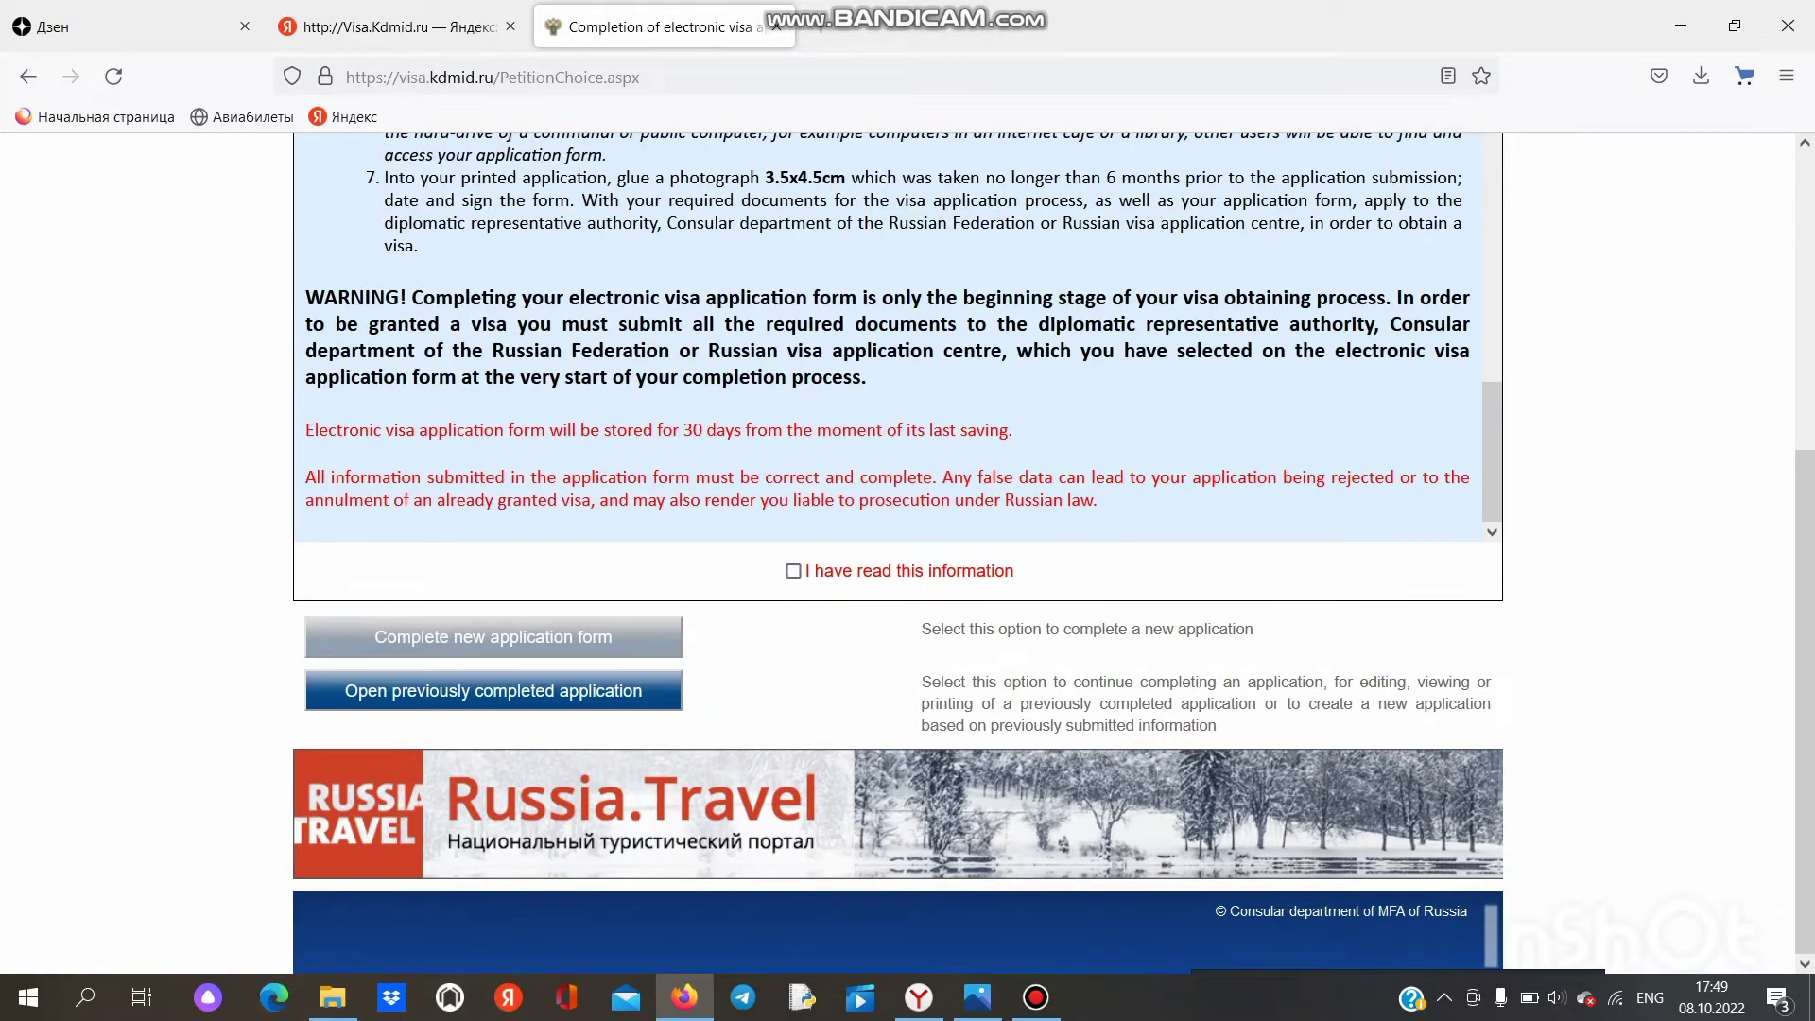
{"action": "left_click", "coordinate": [793, 571]}
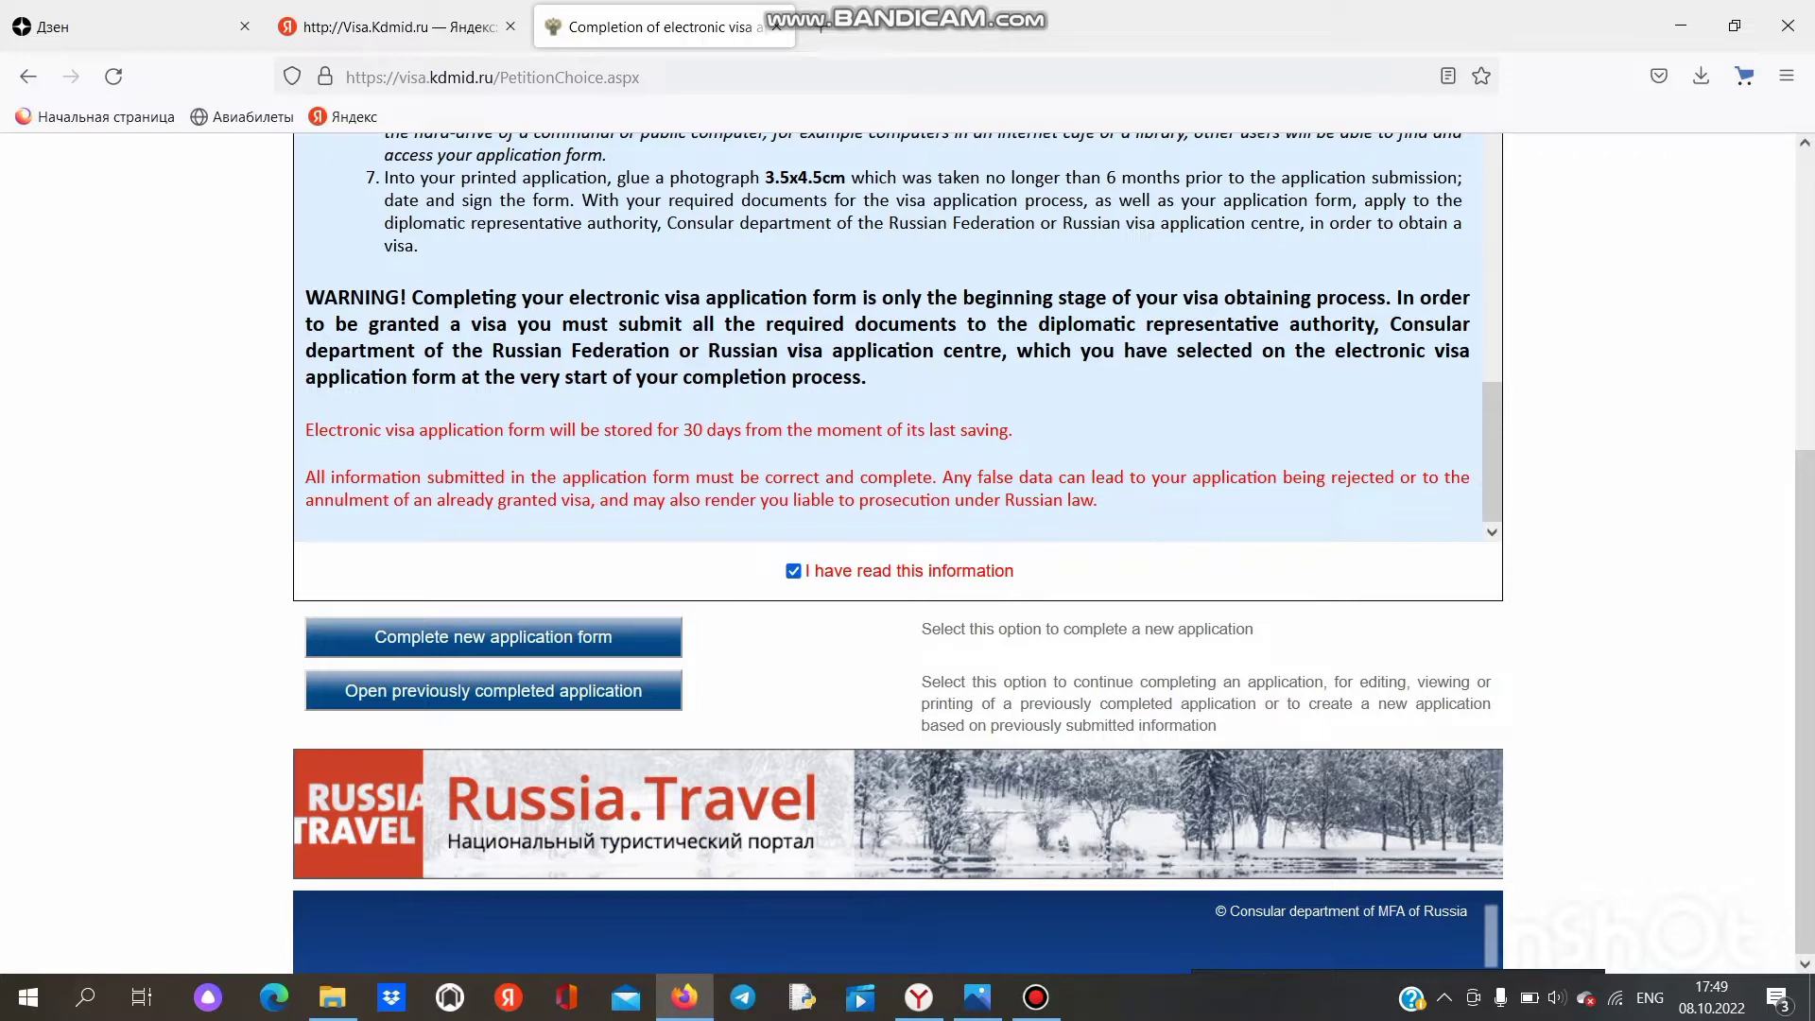
{"action": "left_click", "coordinate": [494, 636]}
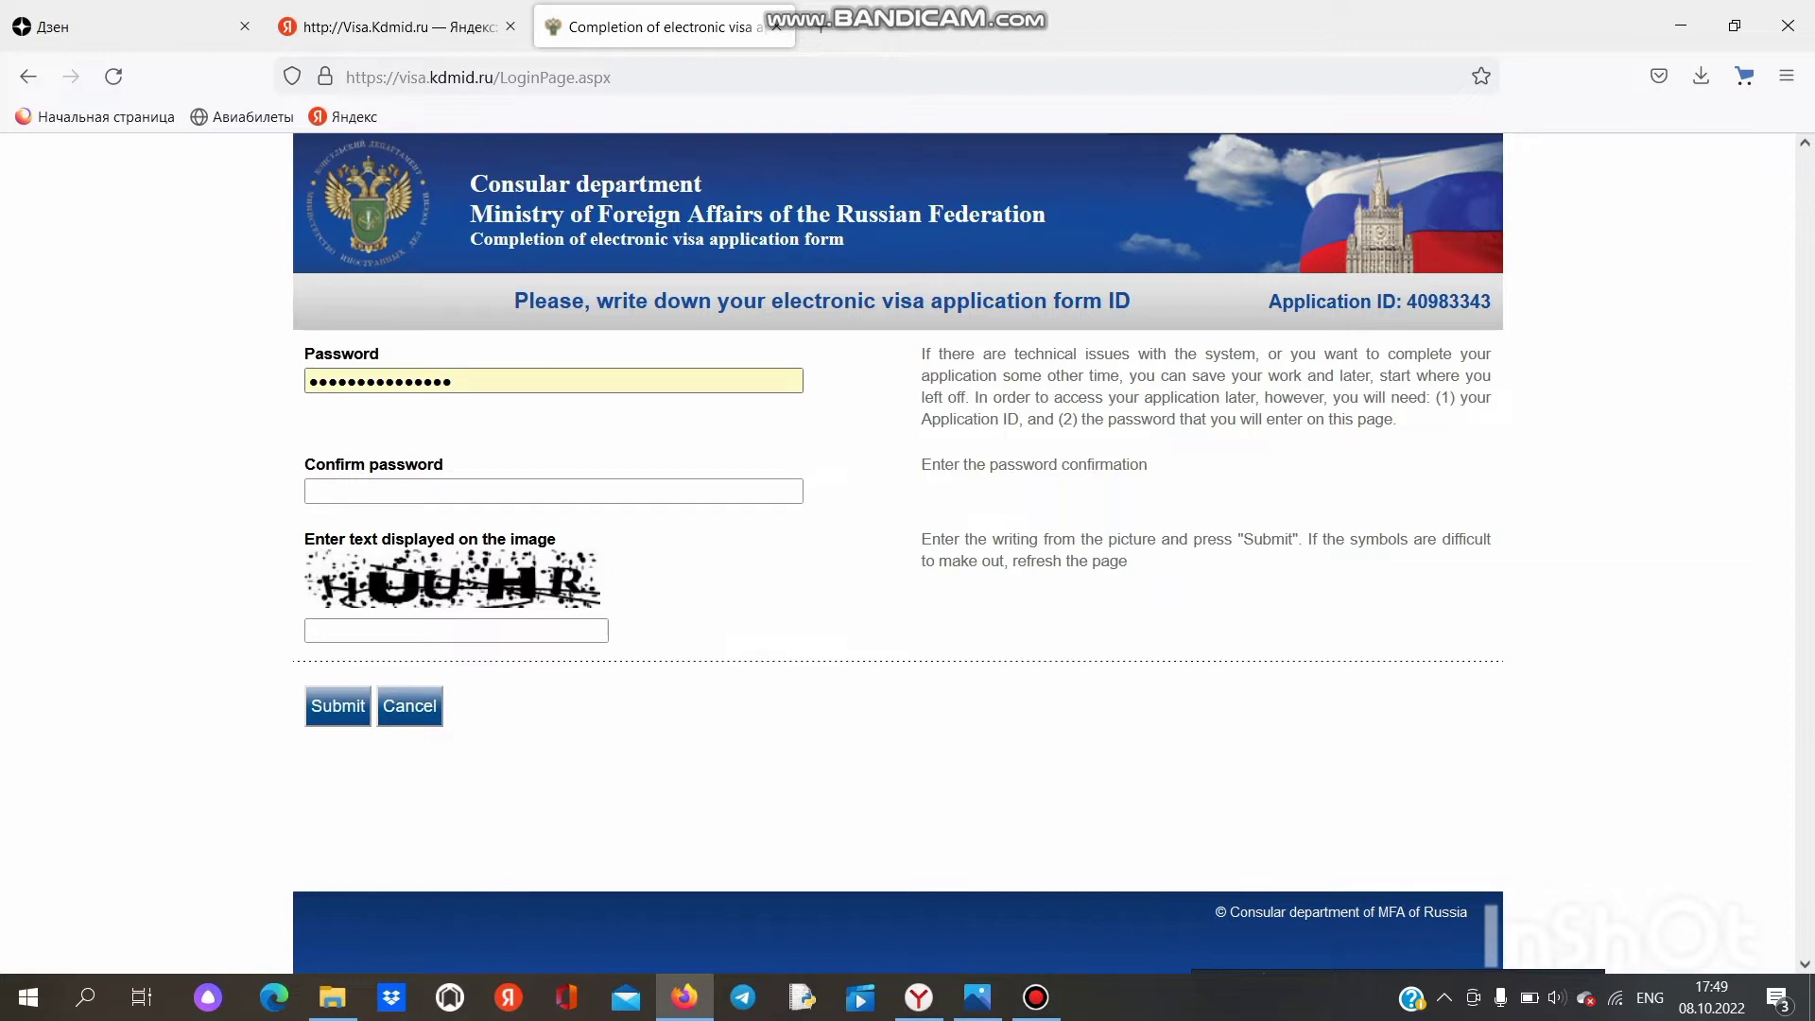
Step: Replace the autofilled application password with a newly typed password
{"action": "left_click", "coordinate": [456, 381]}
{"action": "key", "text": "BackSpace"}
{"action": "key", "text": "BackSpace"}
{"action": "key", "text": "BackSpace"}
{"action": "key", "text": "BackSpace"}
{"action": "key", "text": "BackSpace"}
{"action": "key", "text": "BackSpace"}
{"action": "key", "text": "BackSpace"}
{"action": "key", "text": "BackSpace"}
{"action": "key", "text": "BackSpace"}
{"action": "key", "text": "BackSpace"}
{"action": "key", "text": "BackSpace"}
{"action": "key", "text": "BackSpace"}
{"action": "key", "text": "BackSpace"}
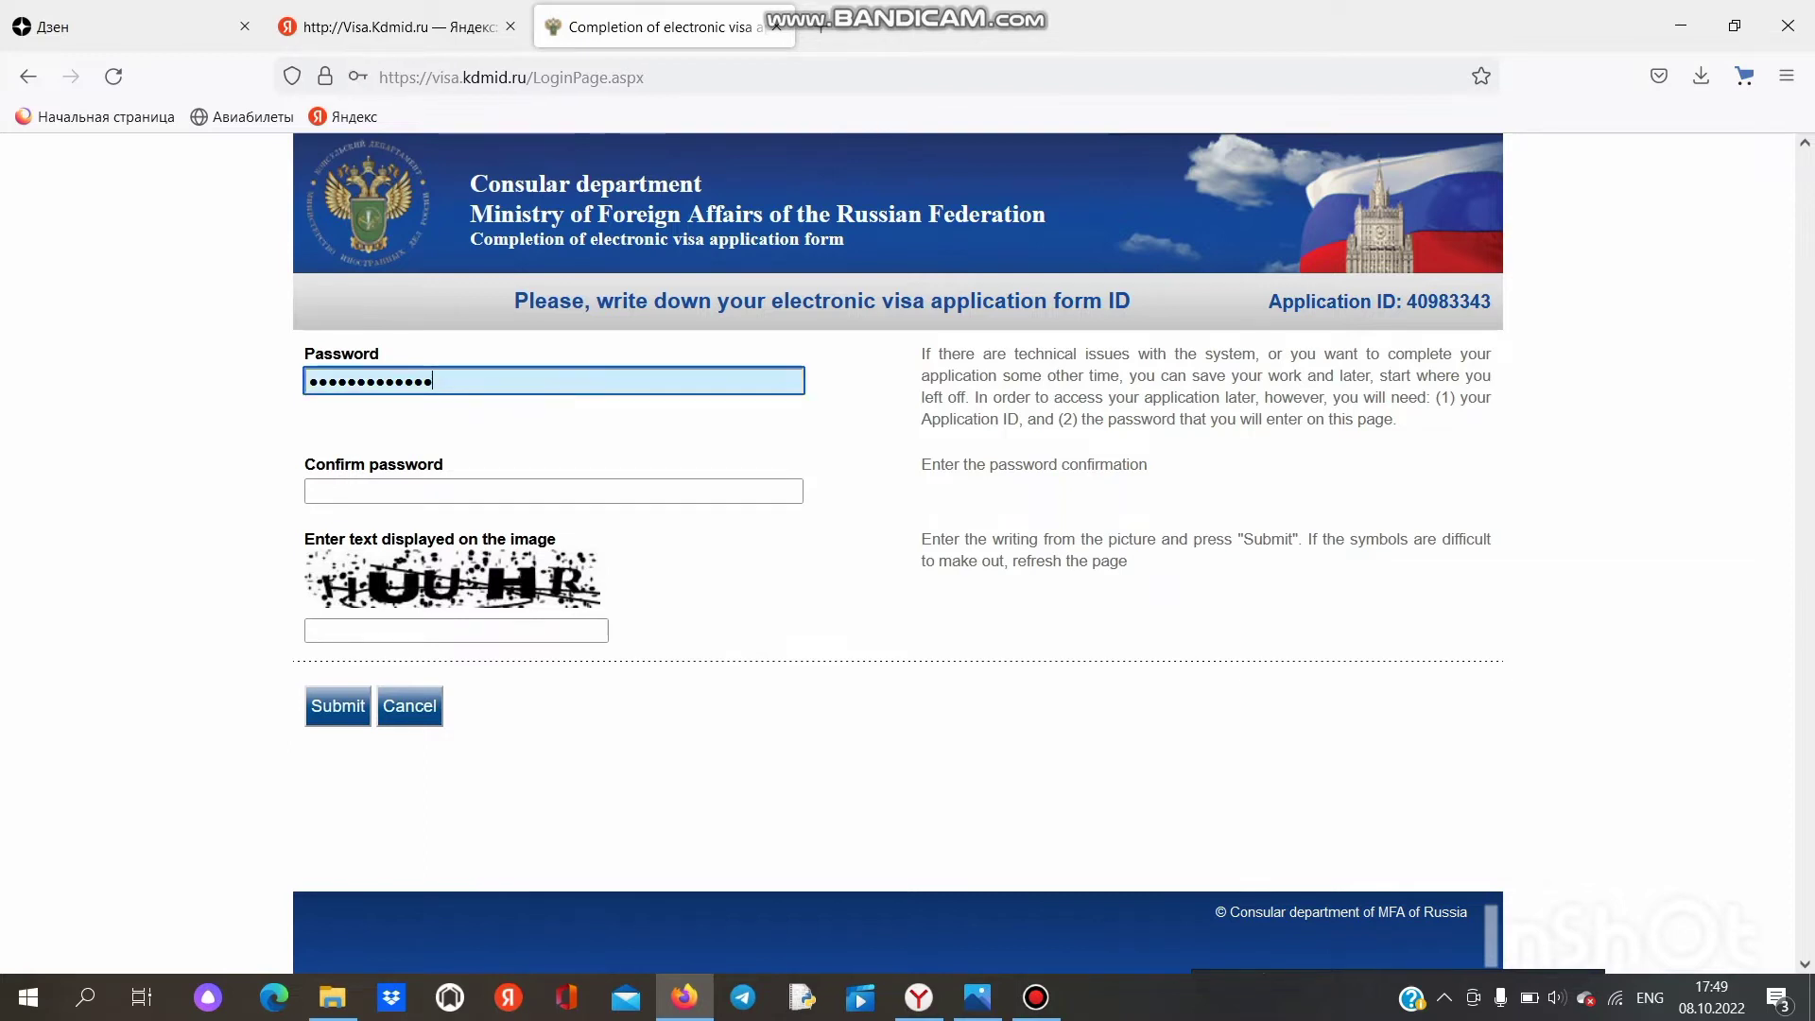
{"action": "key", "text": "BackSpace"}
{"action": "key", "text": "BackSpace"}
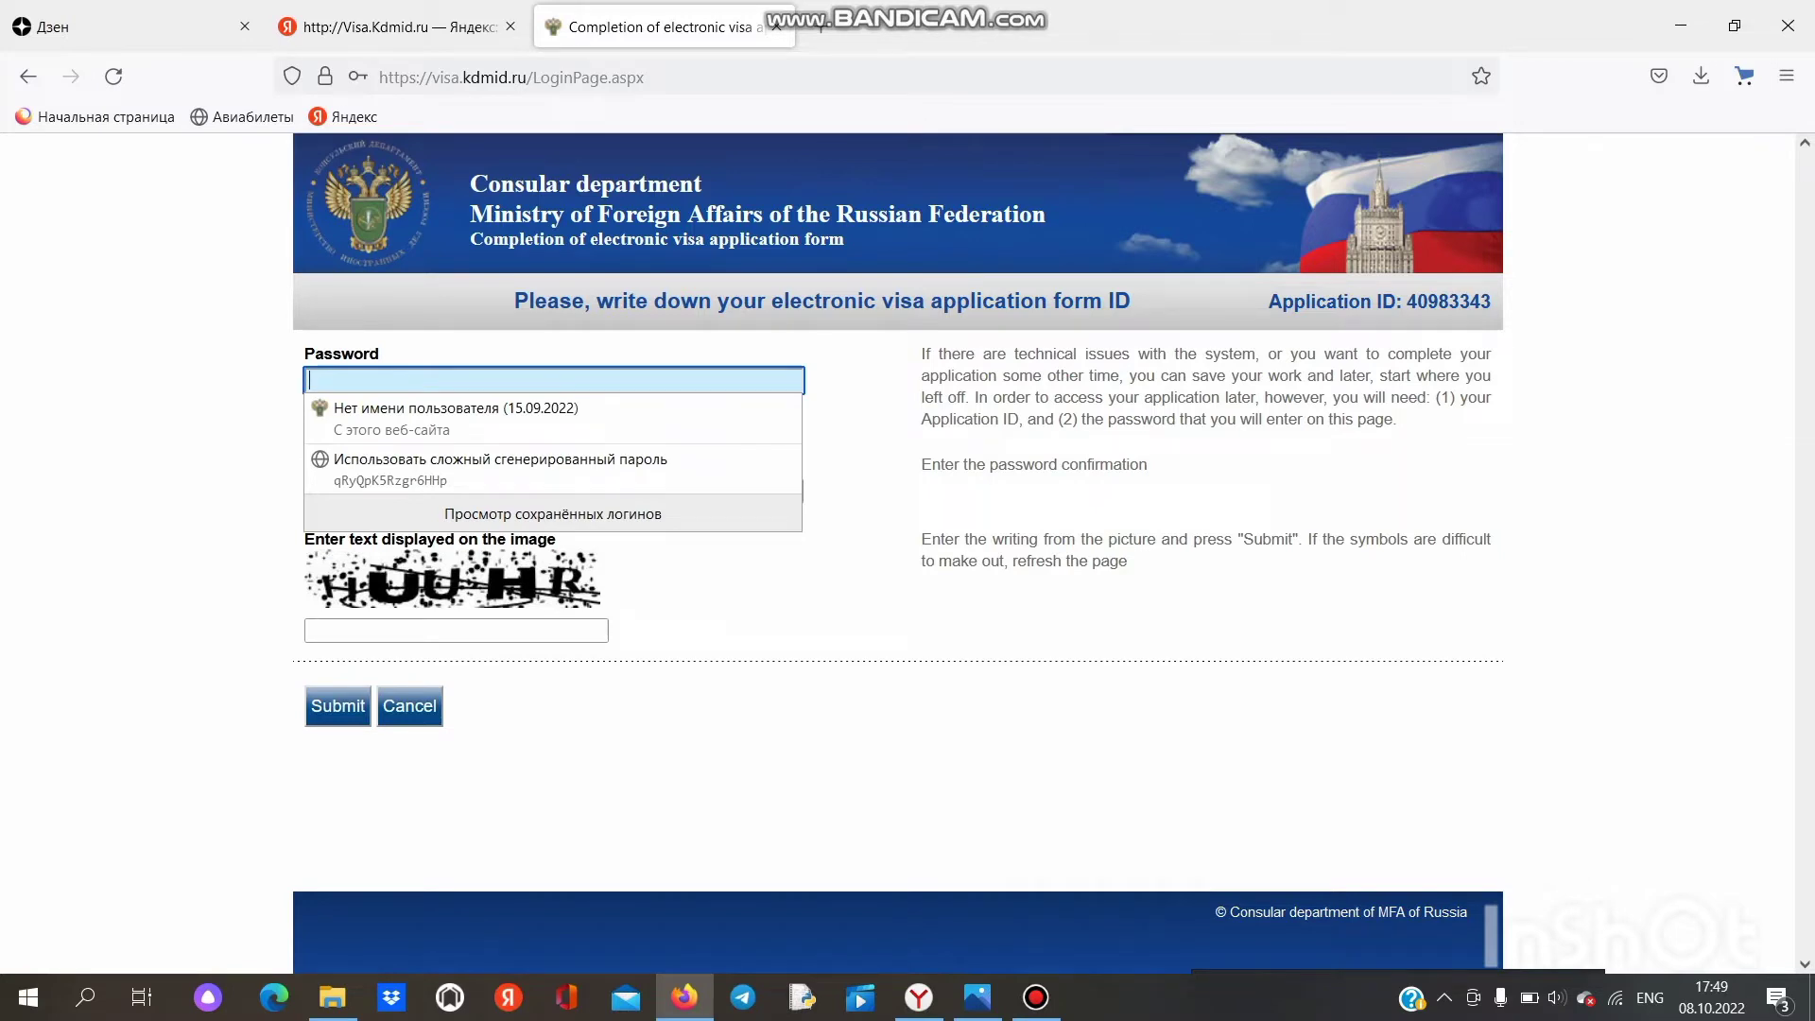
{"action": "type", "text": "••••••••"}
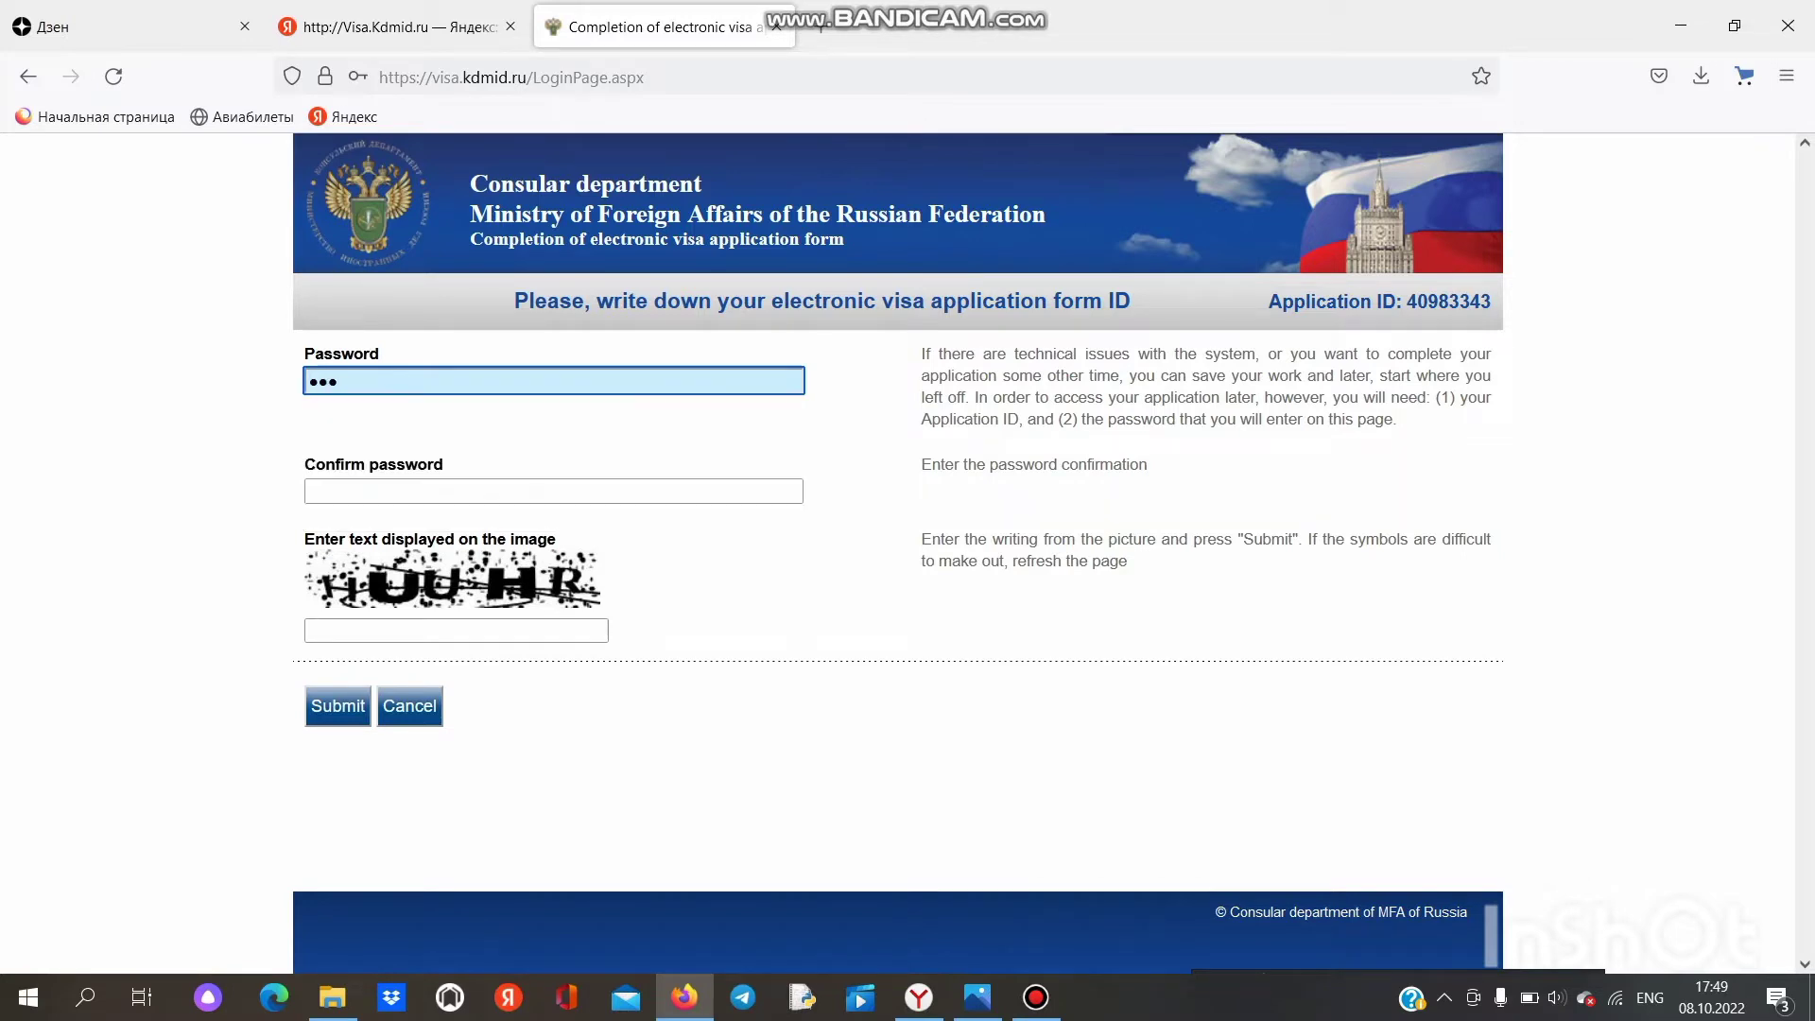
{"action": "type", "text": "•••••••"}
{"action": "key", "text": "shift+Left"}
{"action": "key", "text": "shift+Left"}
{"action": "key", "text": "shift+Left"}
{"action": "key", "text": "shift+Left"}
{"action": "key", "text": "shift+Left"}
{"action": "key", "text": "shift+Left"}
{"action": "key", "text": "shift+Left"}
{"action": "key", "text": "shift+Left"}
{"action": "key", "text": "shift+Left"}
{"action": "key", "text": "shift+Left"}
{"action": "key", "text": "shift+Left"}
{"action": "key", "text": "shift+Left"}
{"action": "key", "text": "shift+Left"}
{"action": "key", "text": "shift+Left"}
{"action": "key", "text": "shift+Left"}
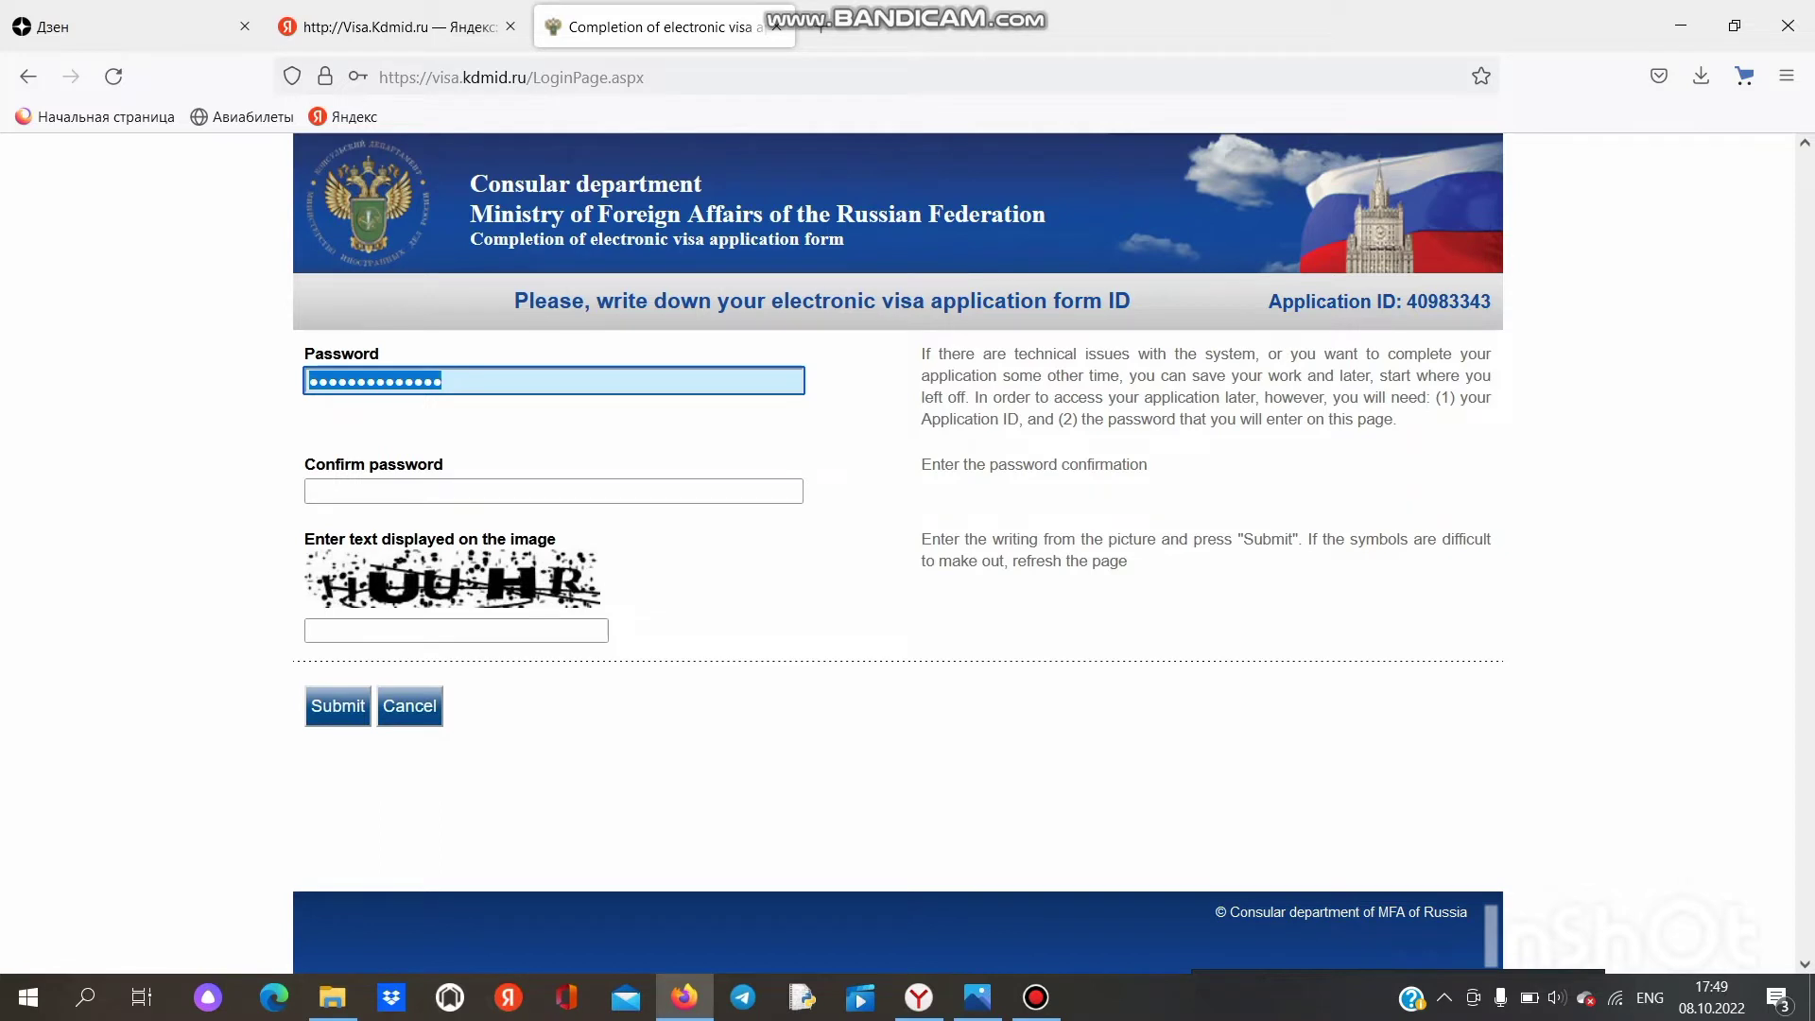
{"action": "right_click", "coordinate": [332, 383]}
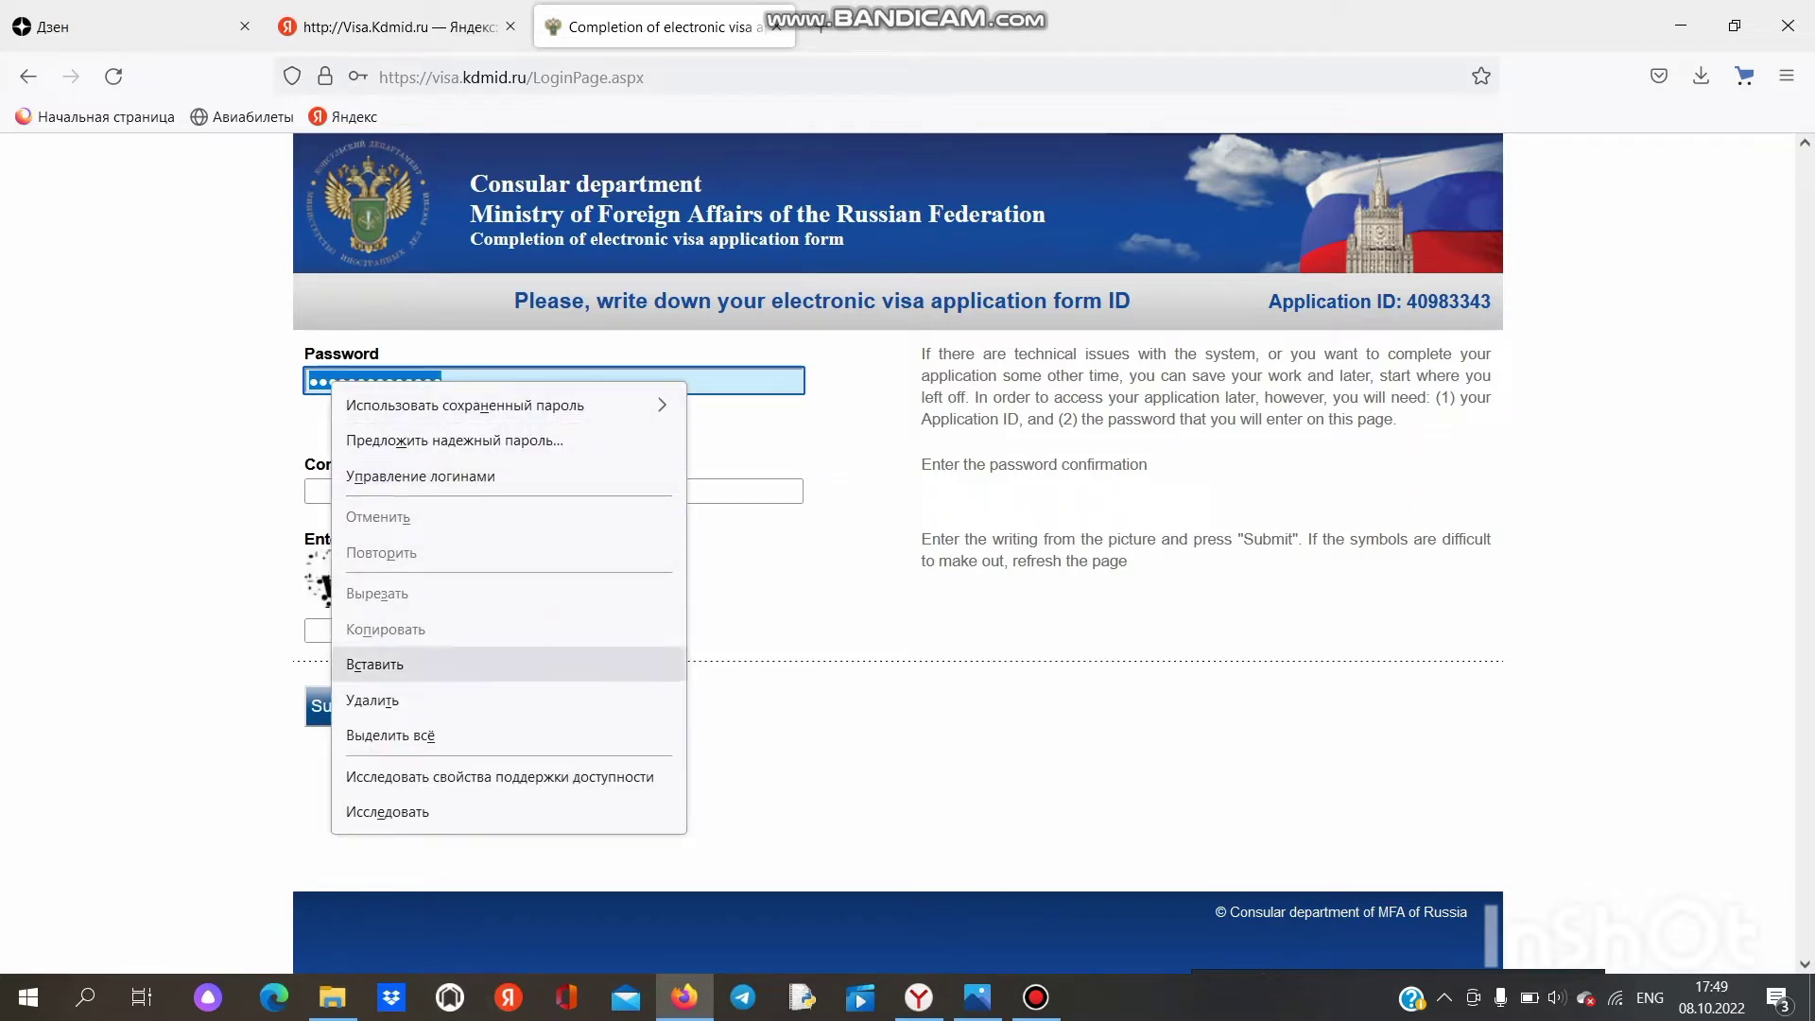
{"action": "left_click", "coordinate": [757, 614]}
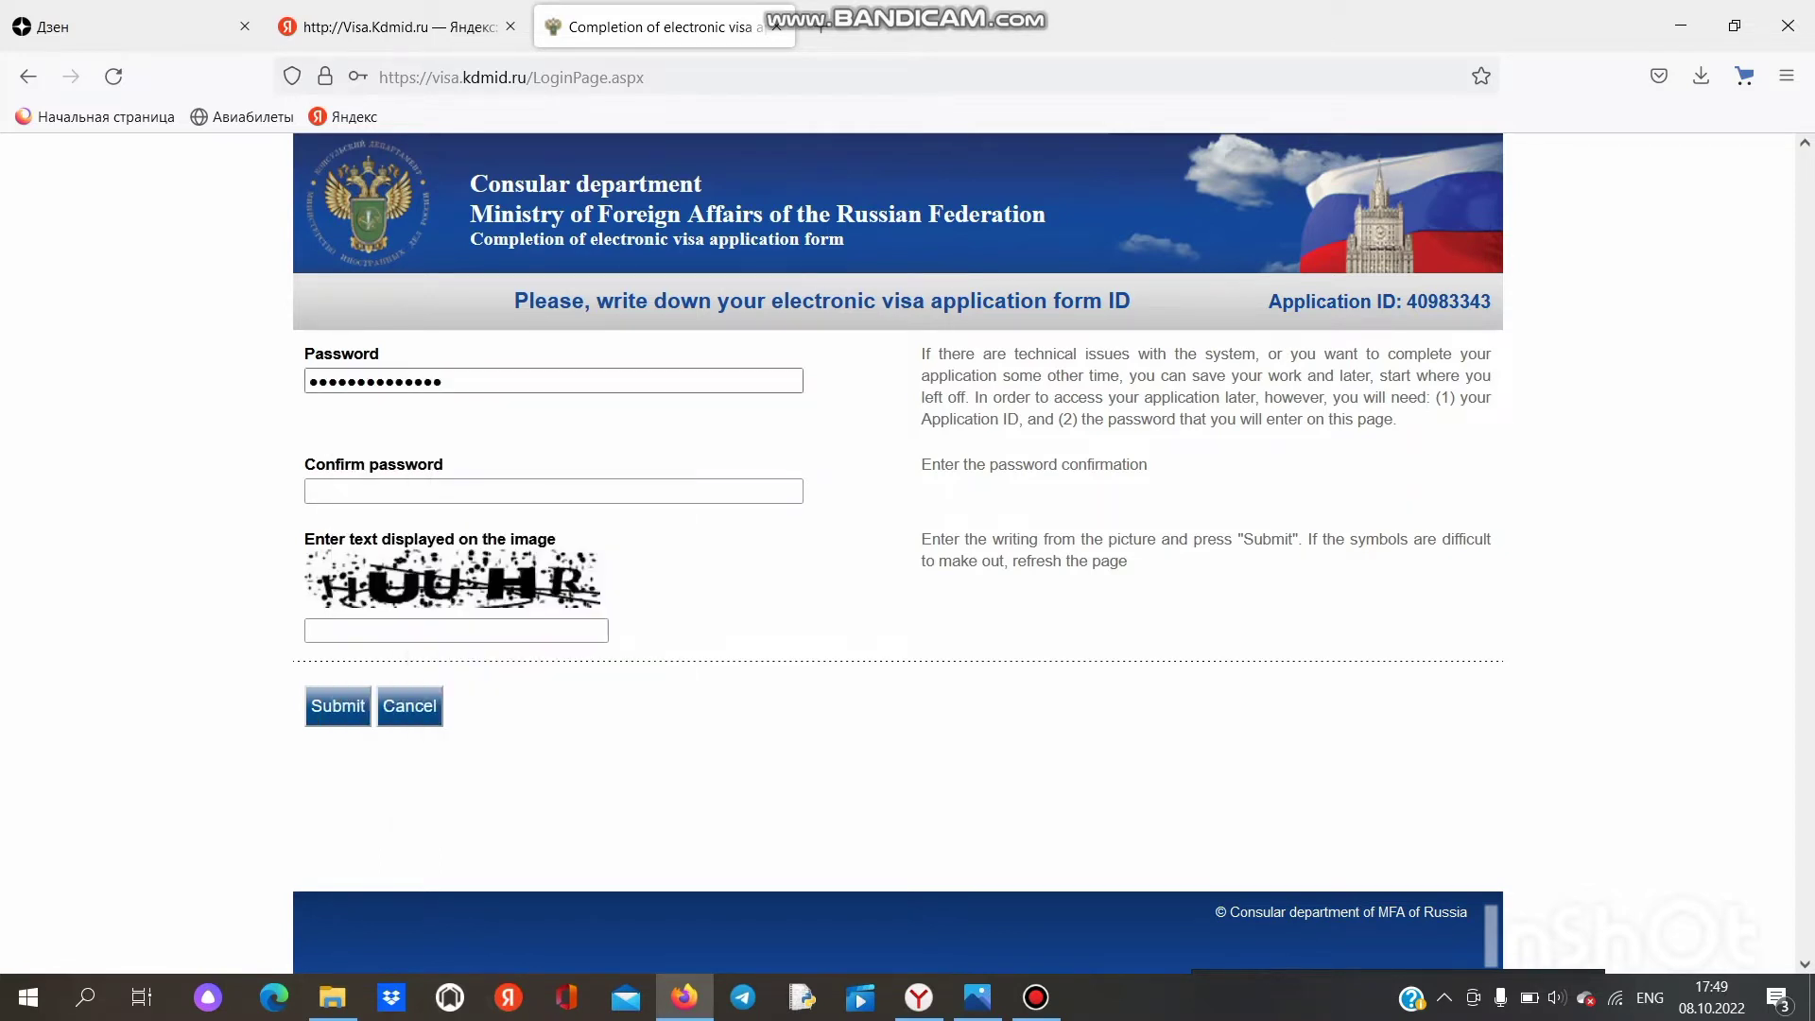
{"action": "left_click", "coordinate": [444, 382]}
{"action": "key", "text": "BackSpace"}
{"action": "key", "text": "BackSpace"}
{"action": "key", "text": "BackSpace"}
{"action": "key", "text": "BackSpace"}
{"action": "key", "text": "BackSpace"}
{"action": "key", "text": "BackSpace"}
{"action": "key", "text": "BackSpace"}
{"action": "key", "text": "BackSpace"}
{"action": "key", "text": "BackSpace"}
{"action": "key", "text": "BackSpace"}
{"action": "key", "text": "BackSpace"}
{"action": "key", "text": "BackSpace"}
{"action": "key", "text": "BackSpace"}
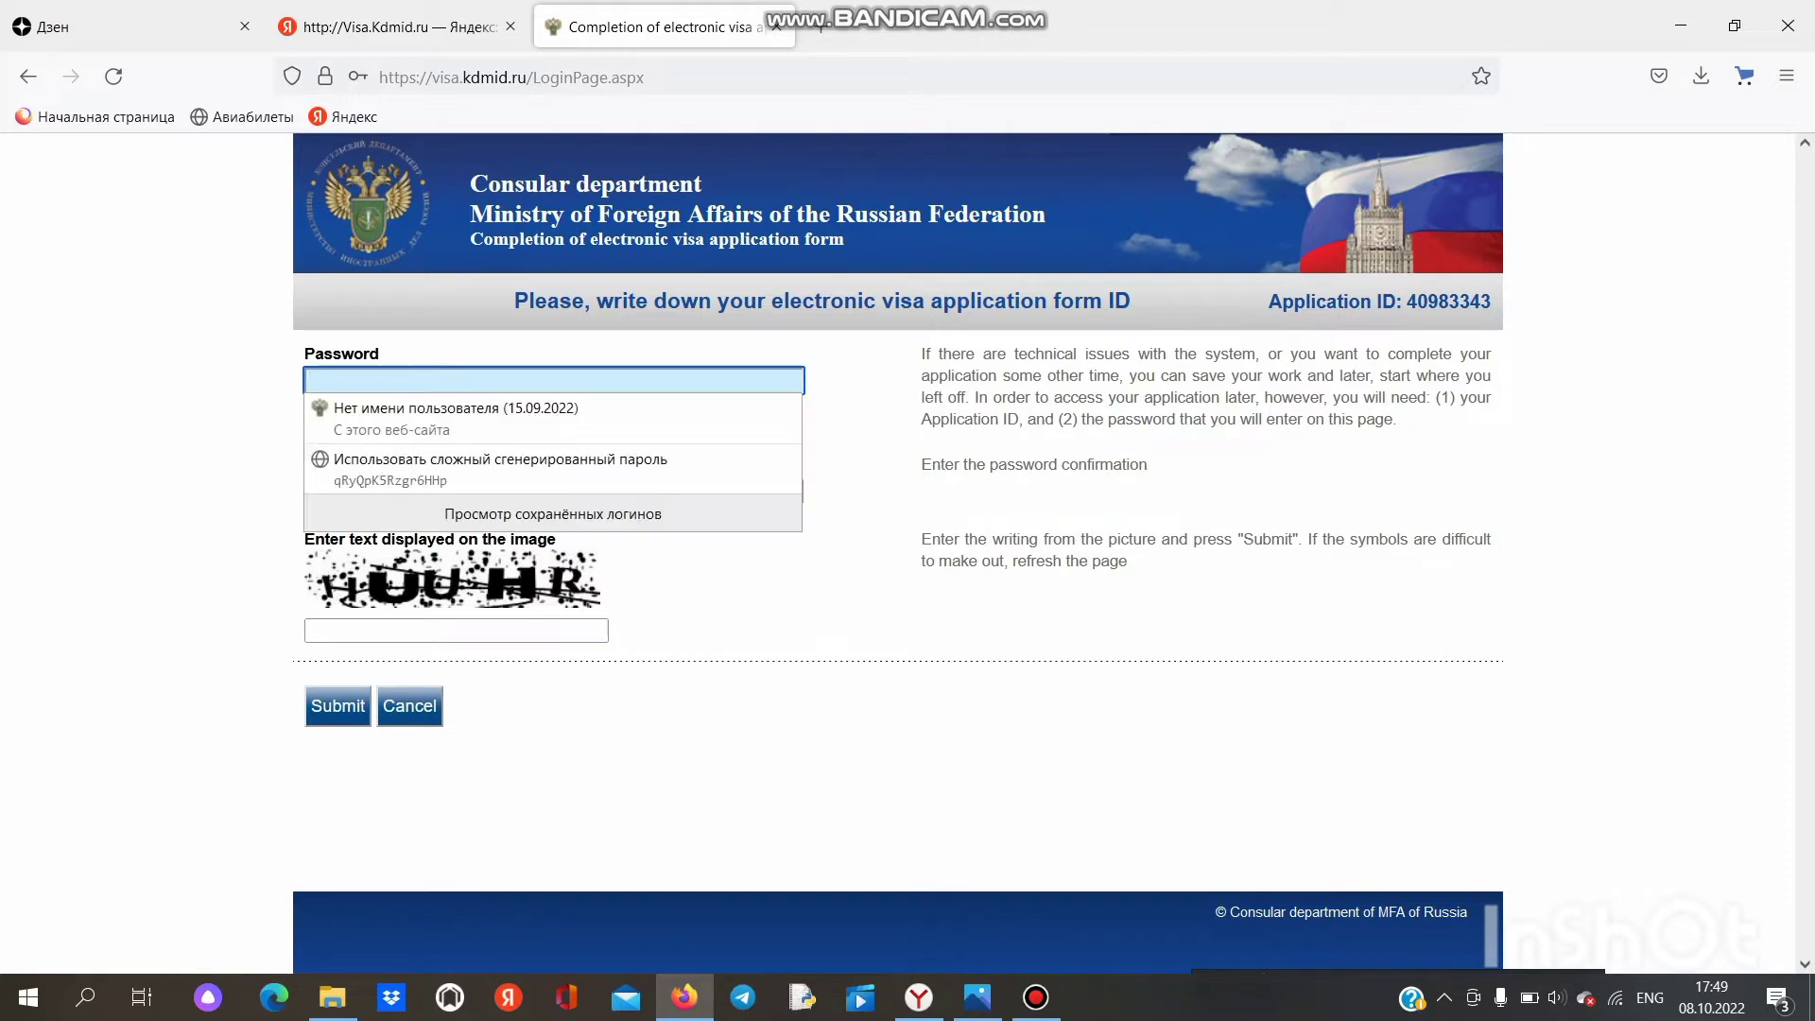
{"action": "type", "text": "••"}
{"action": "key", "text": "BackSpace"}
{"action": "key", "text": "BackSpace"}
{"action": "type", "text": "•••••••"}
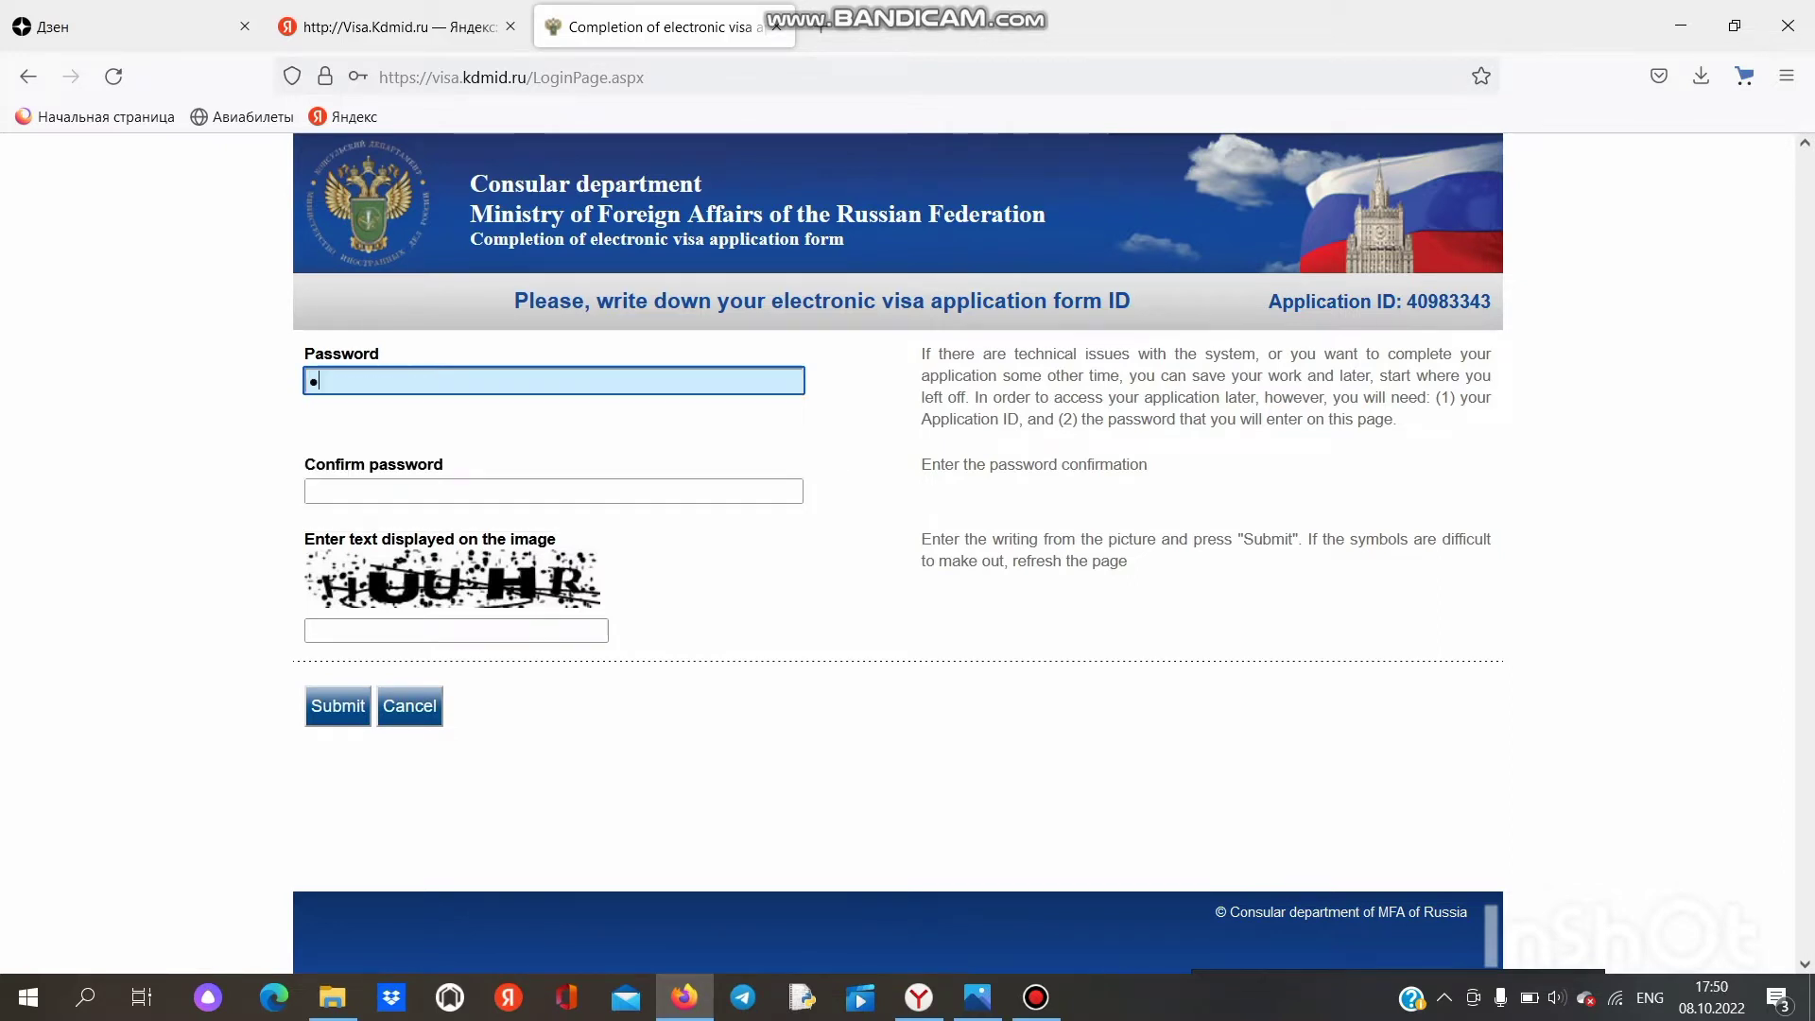
{"action": "type", "text": "••••••"}
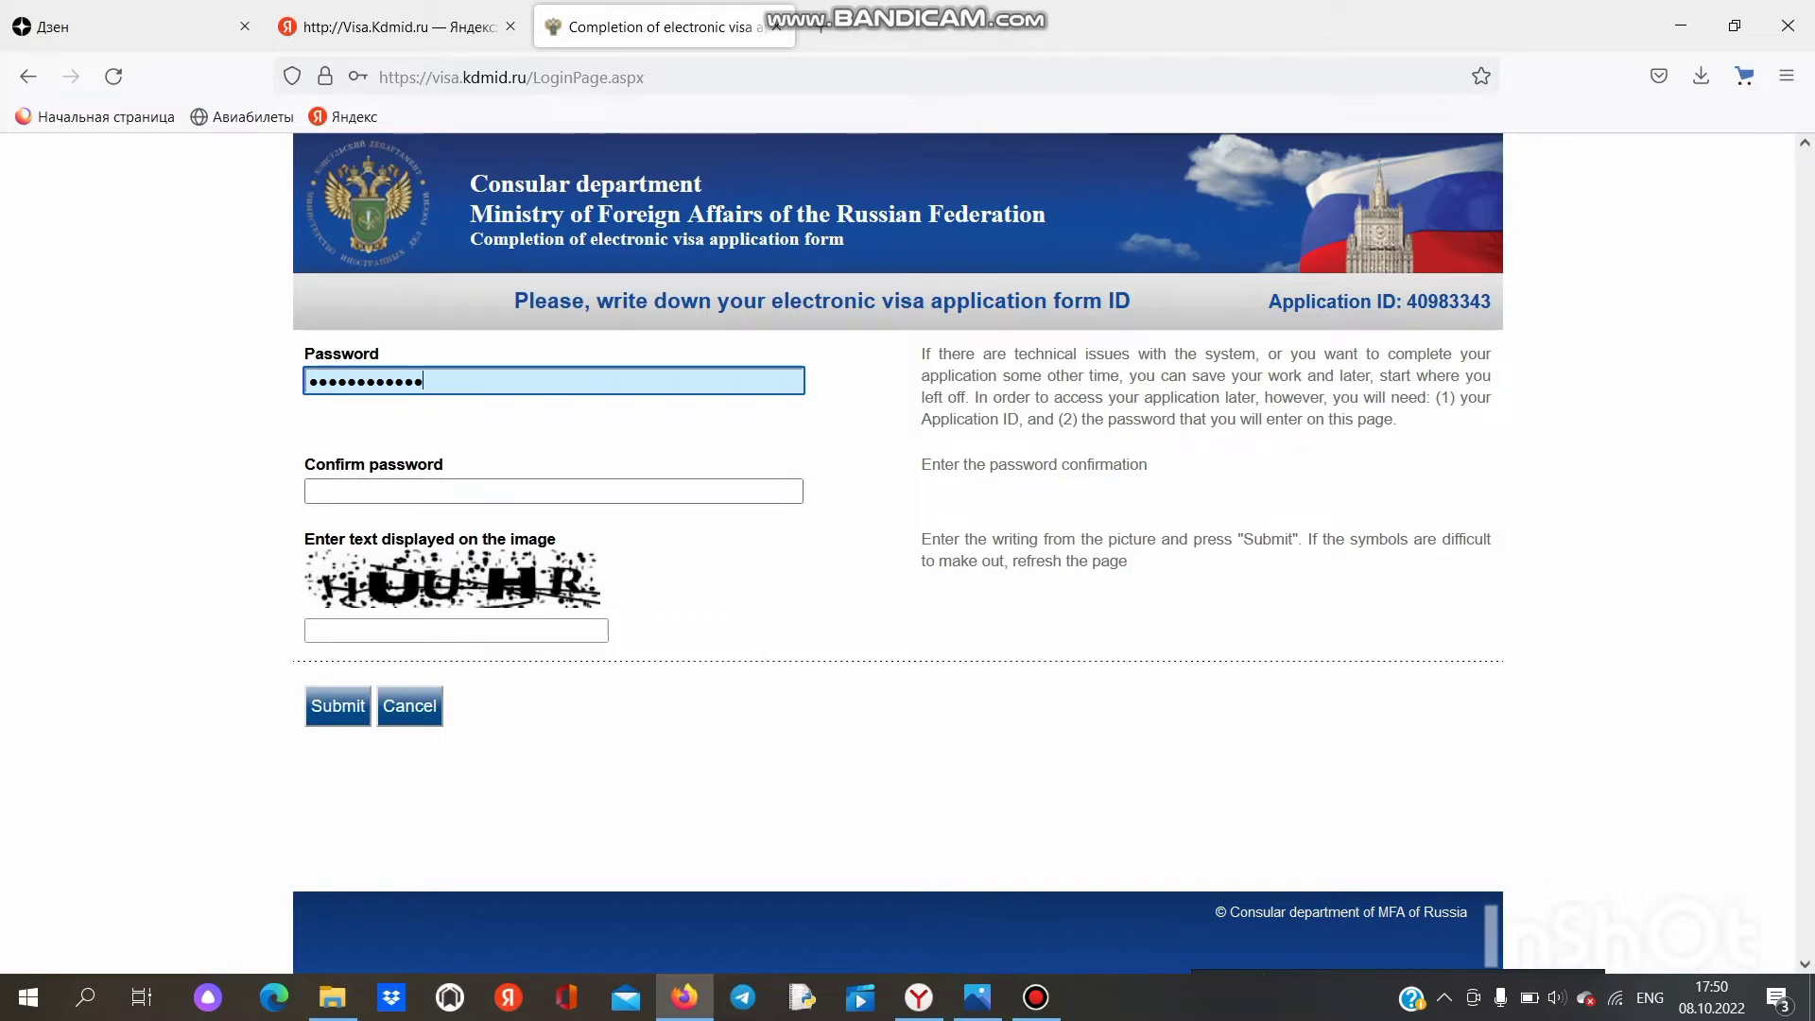
Step: Confirm the password, enter the image verification text, and submit
{"action": "left_click", "coordinate": [553, 491]}
{"action": "type", "text": "••••••••"}
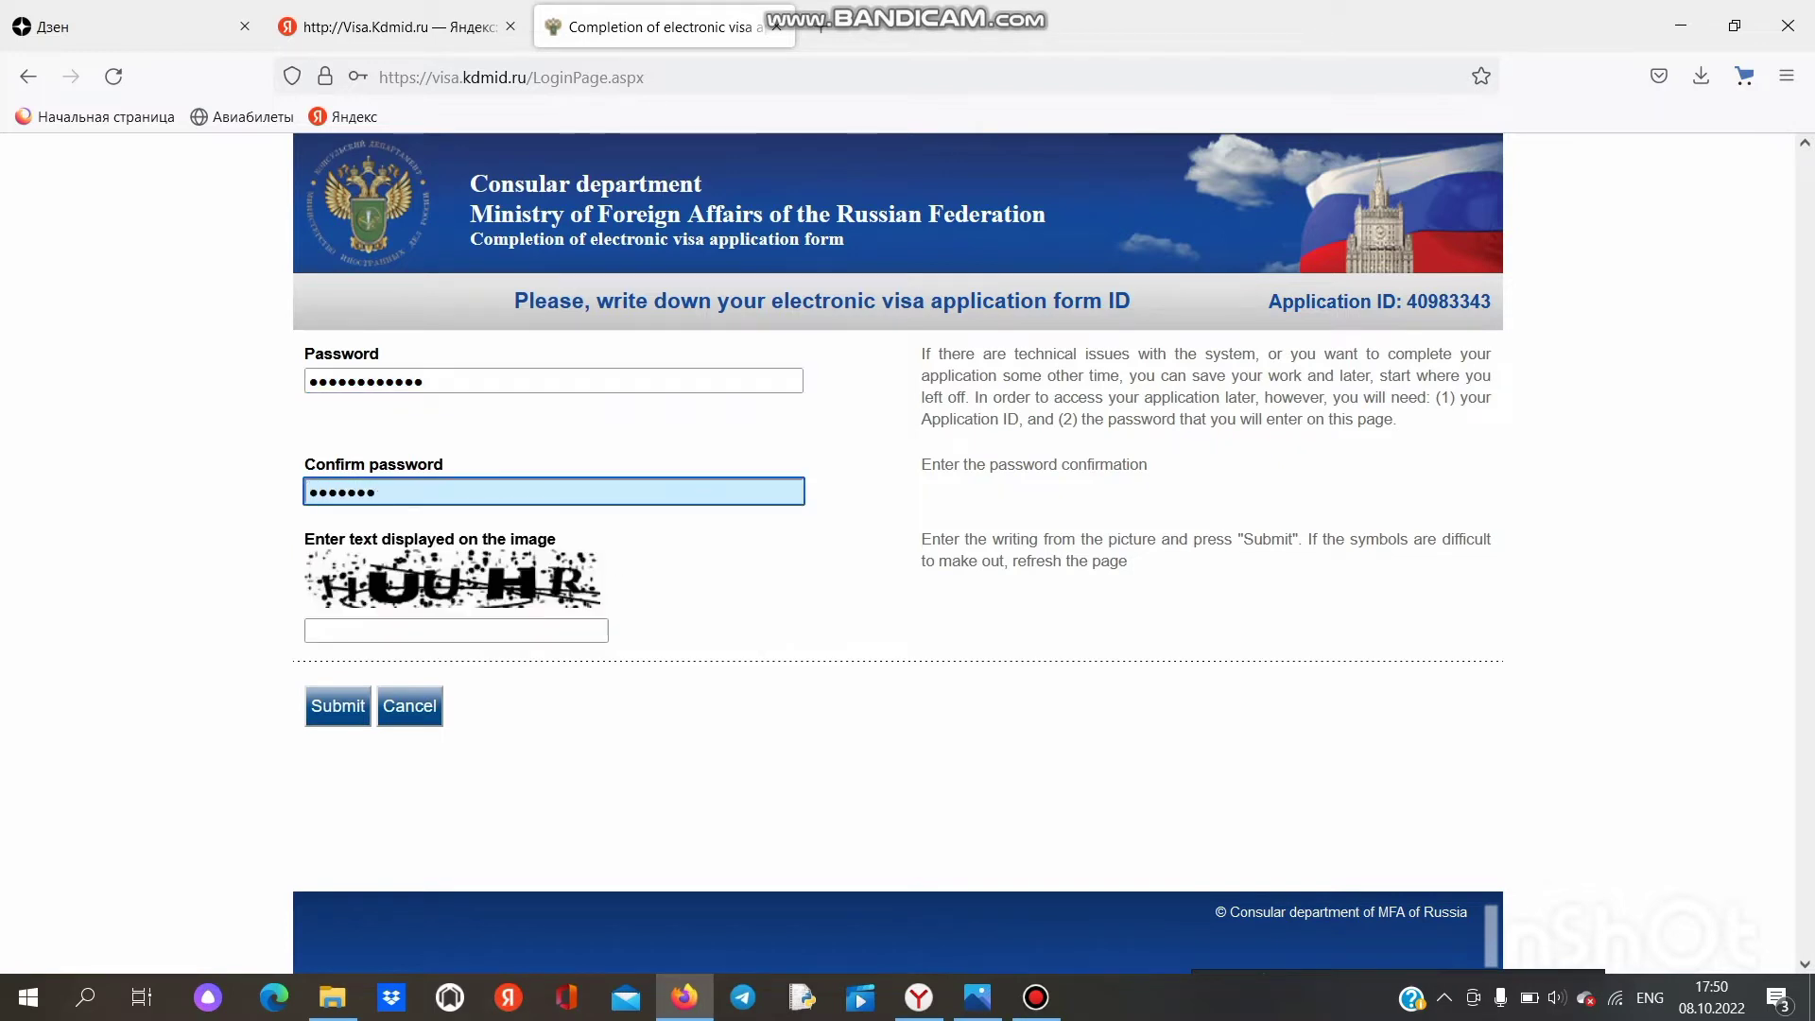
{"action": "type", "text": "•••••"}
{"action": "left_click", "coordinate": [457, 630]}
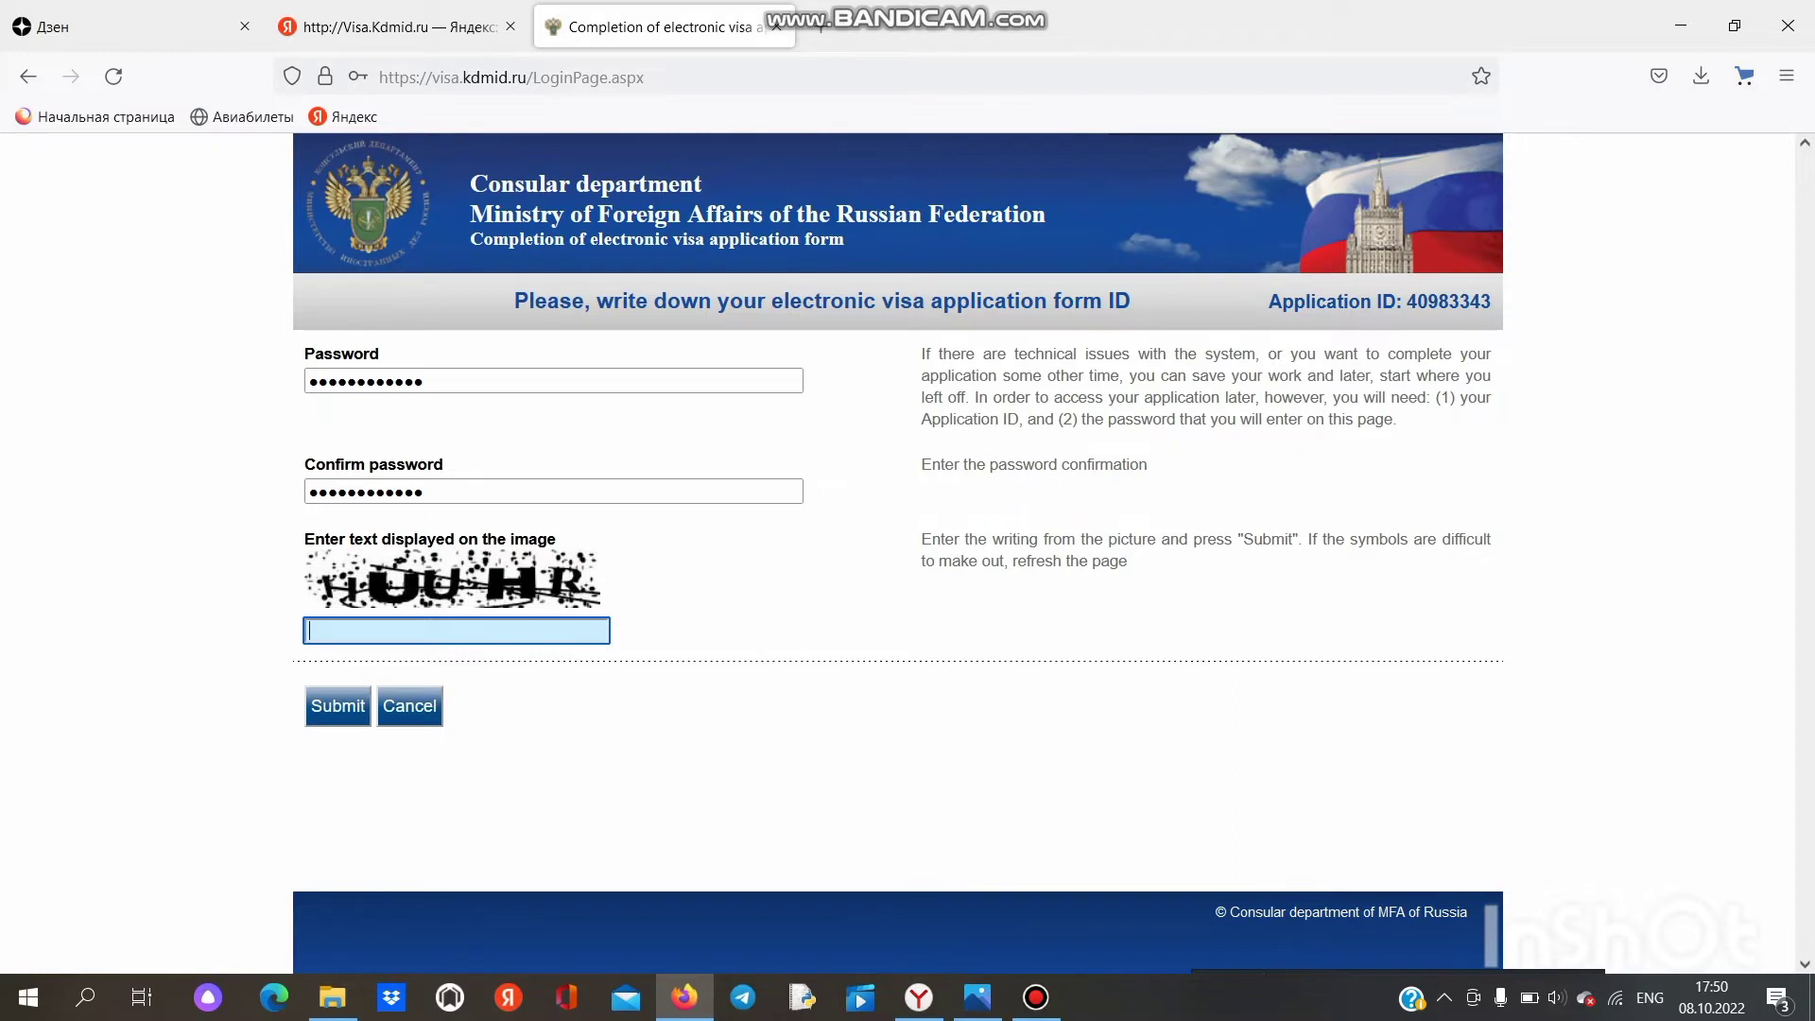
{"action": "type", "text": "HU"}
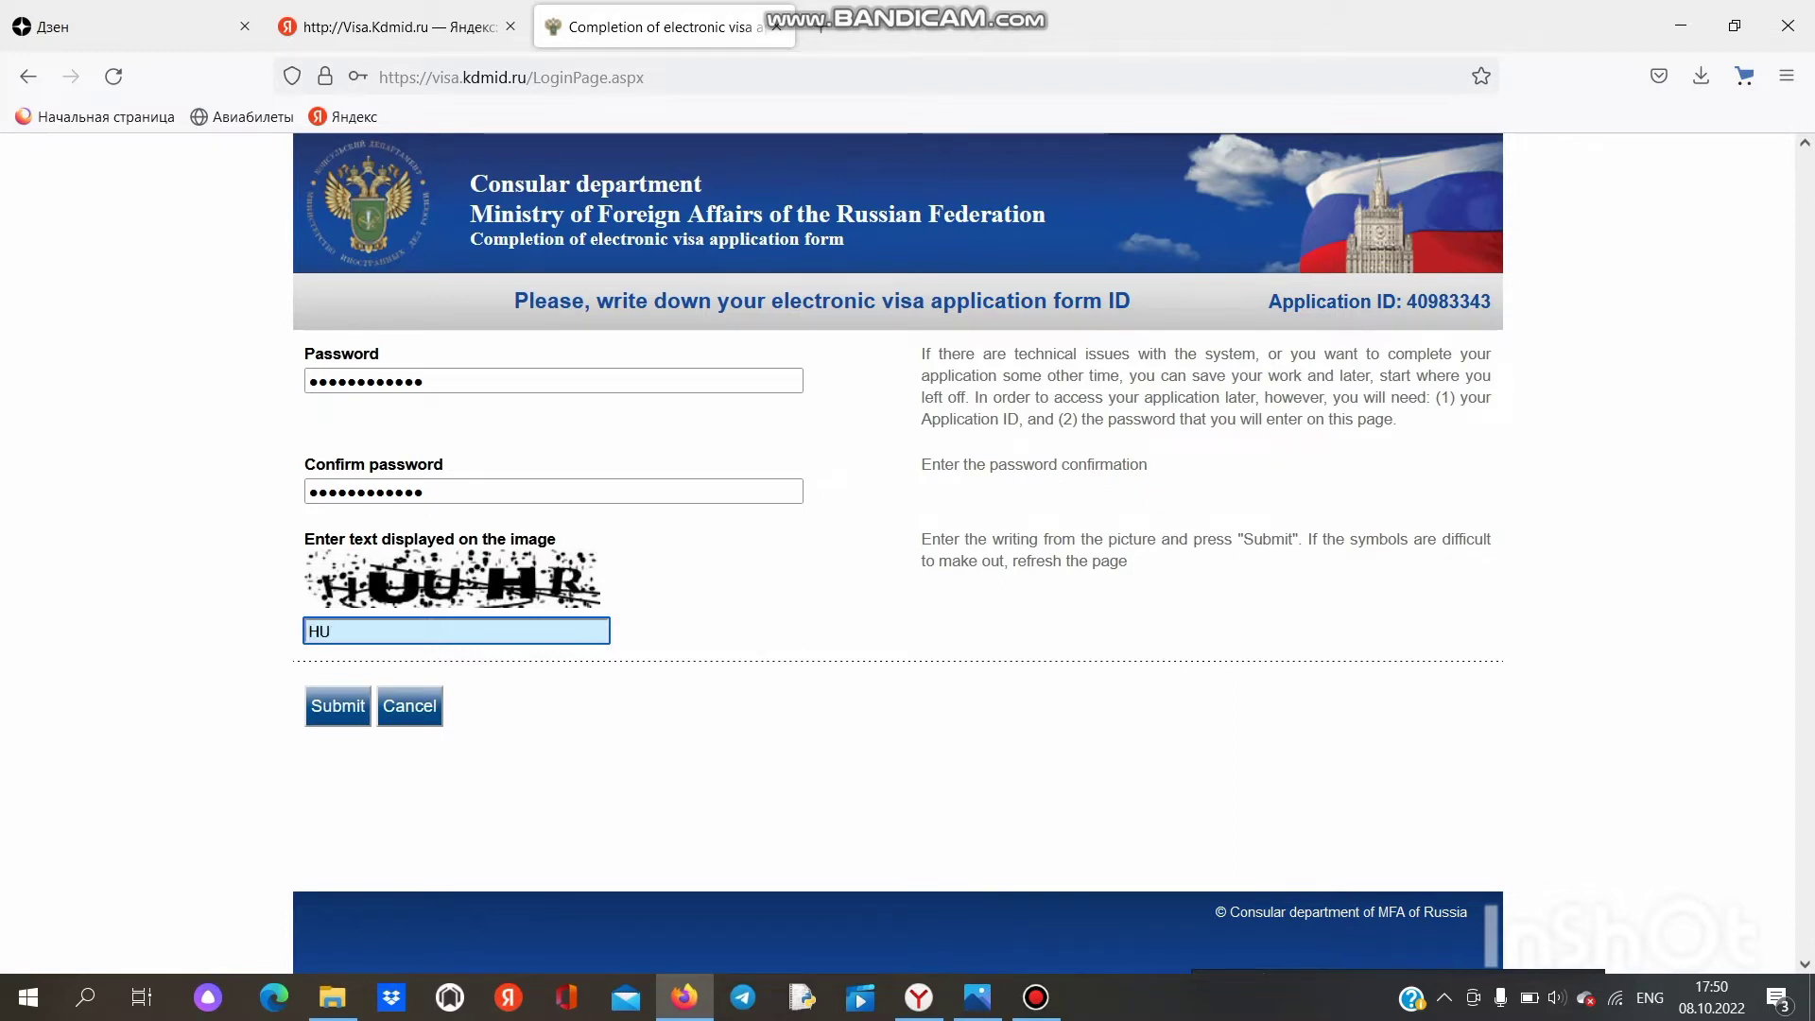
{"action": "type", "text": "UHR"}
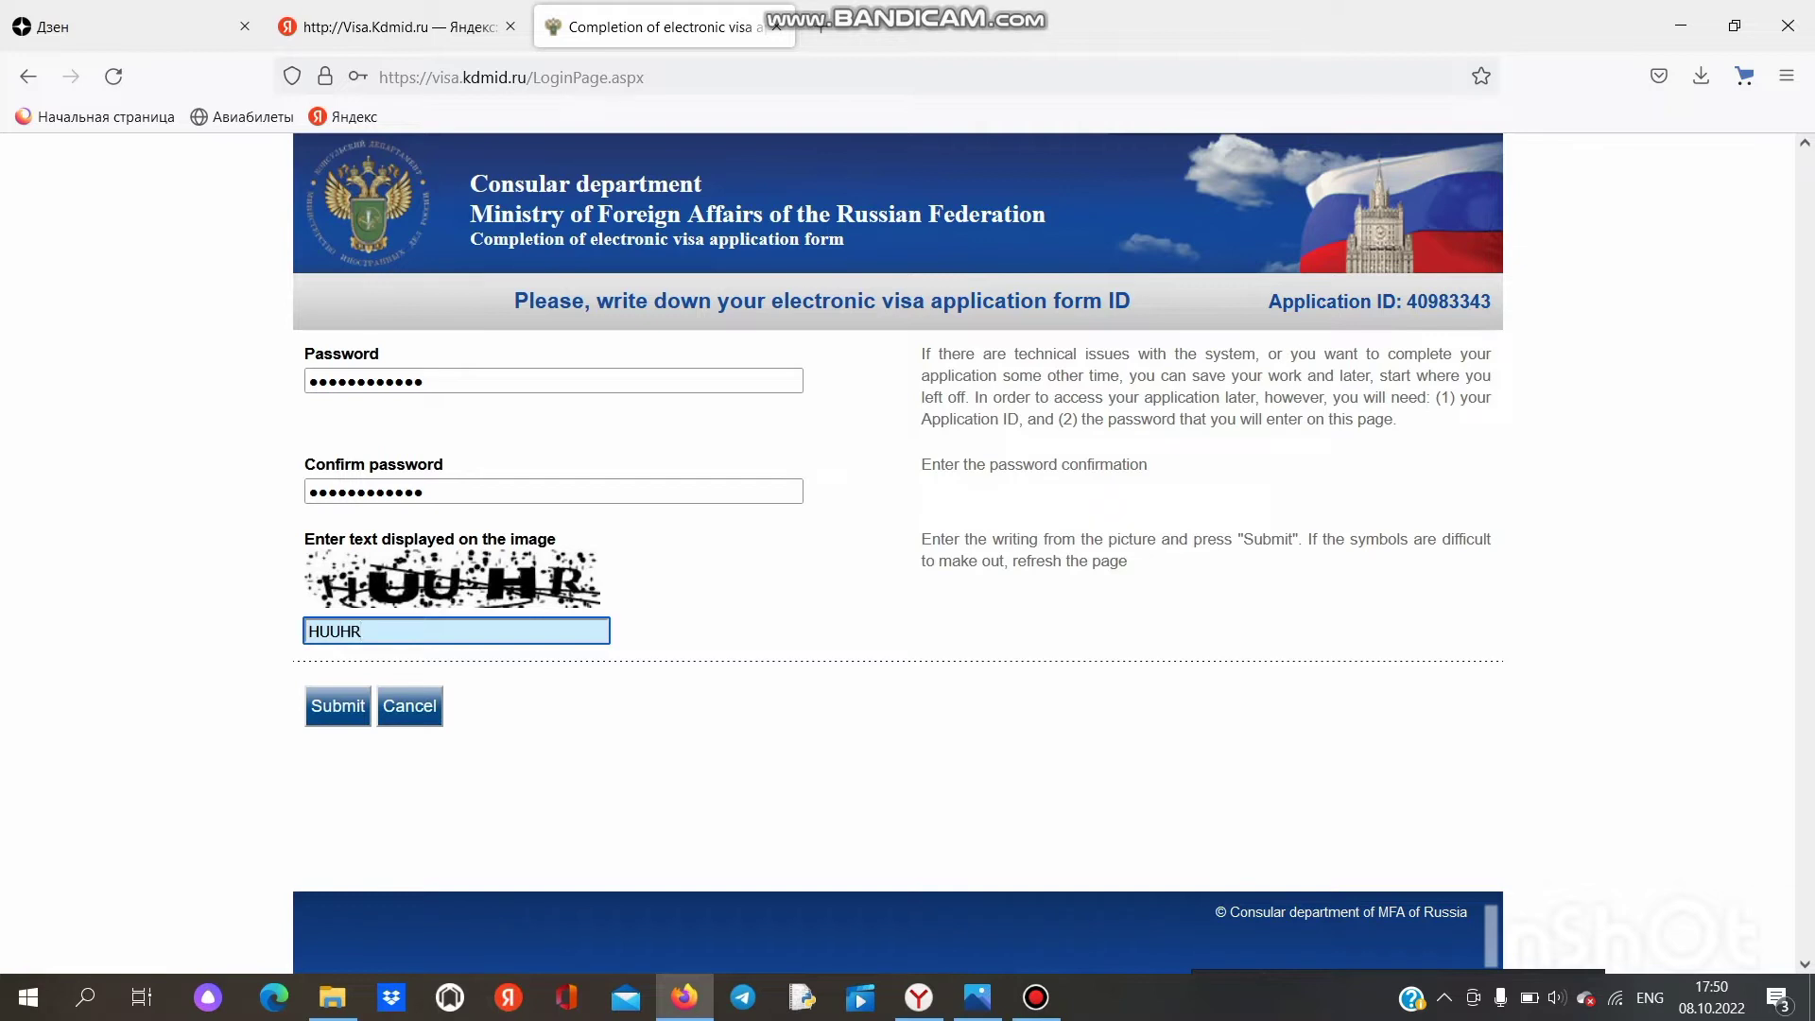
{"action": "key", "text": "Return"}
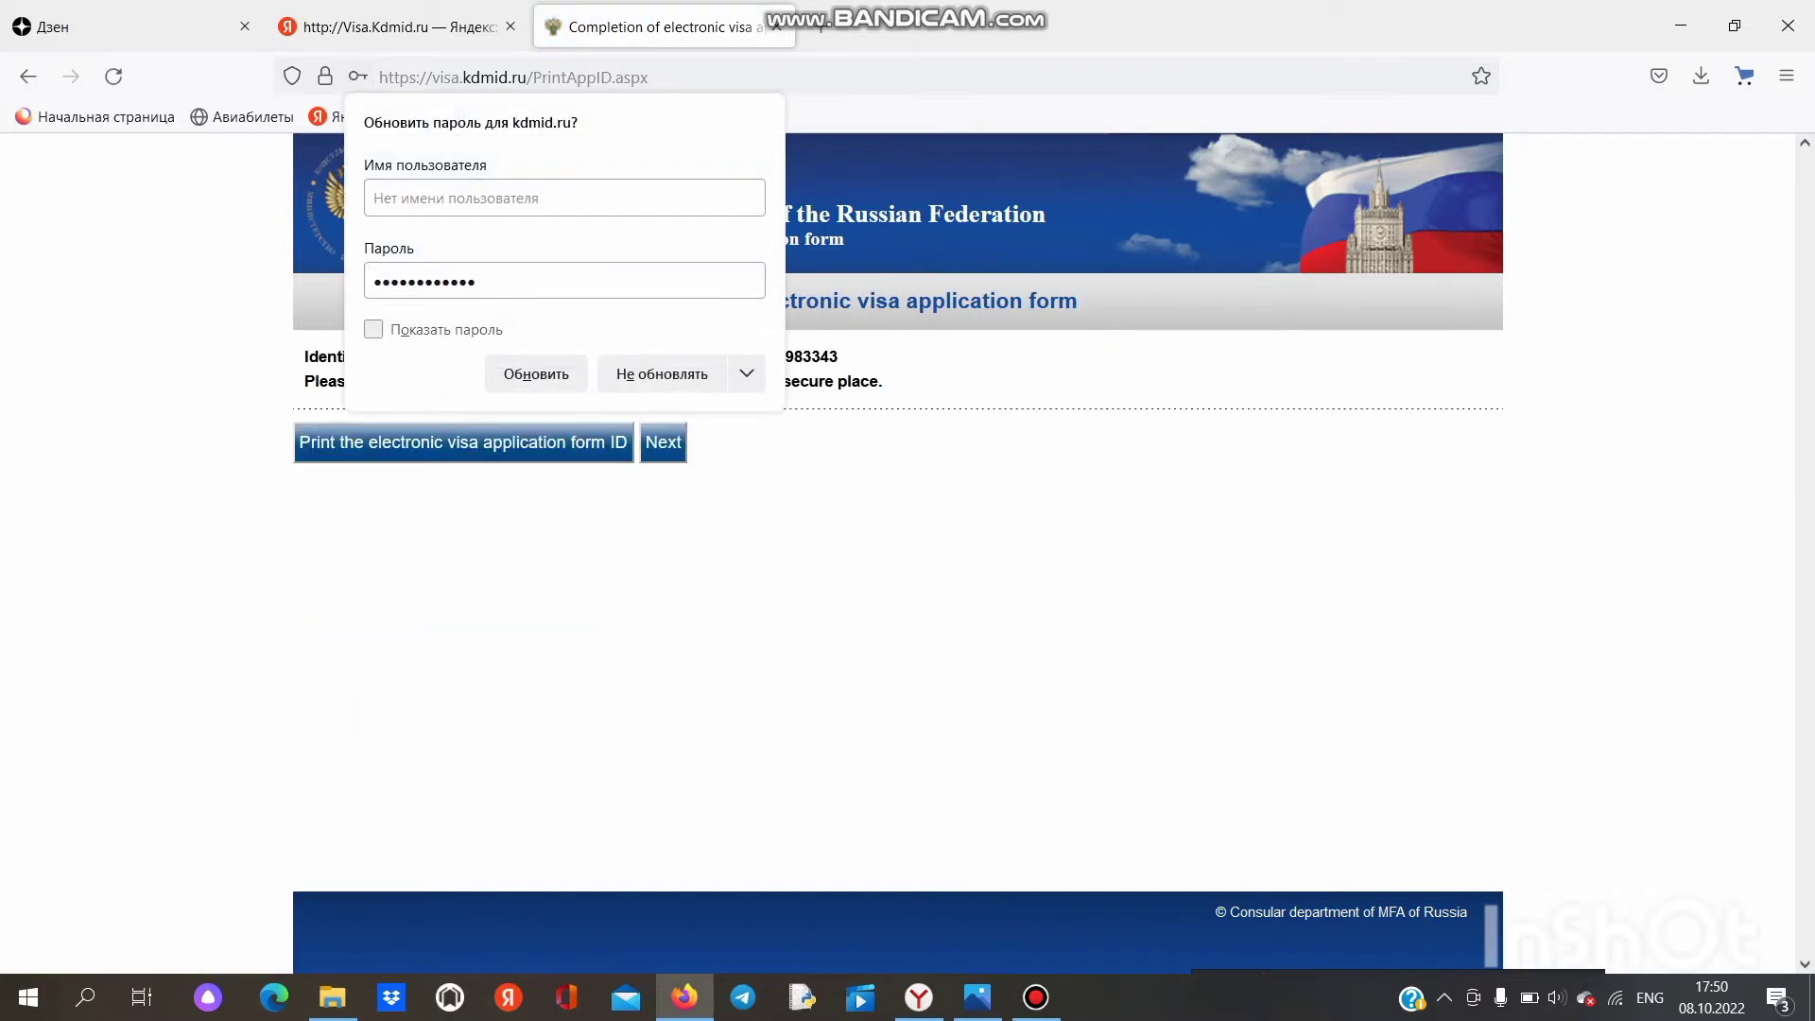
Step: Decline updating the saved browser password, select the application ID, and continue to Visa details
{"action": "left_click", "coordinate": [373, 328]}
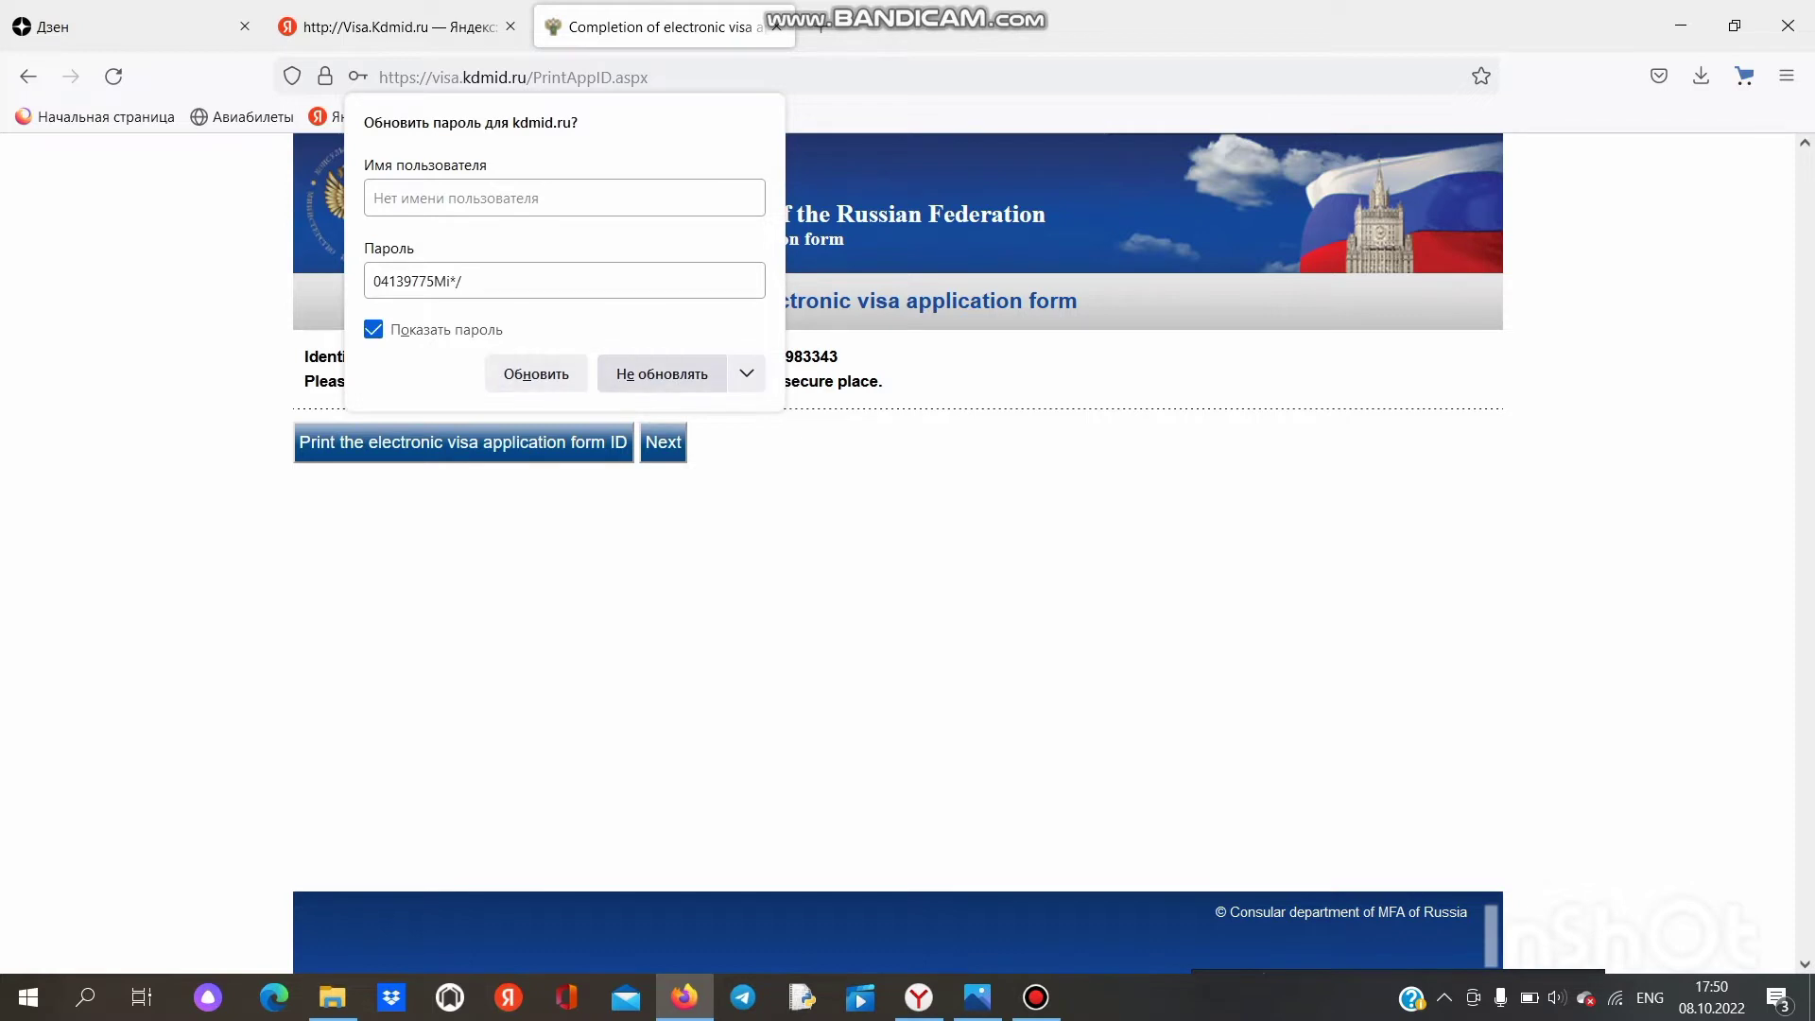
{"action": "left_click", "coordinate": [662, 374]}
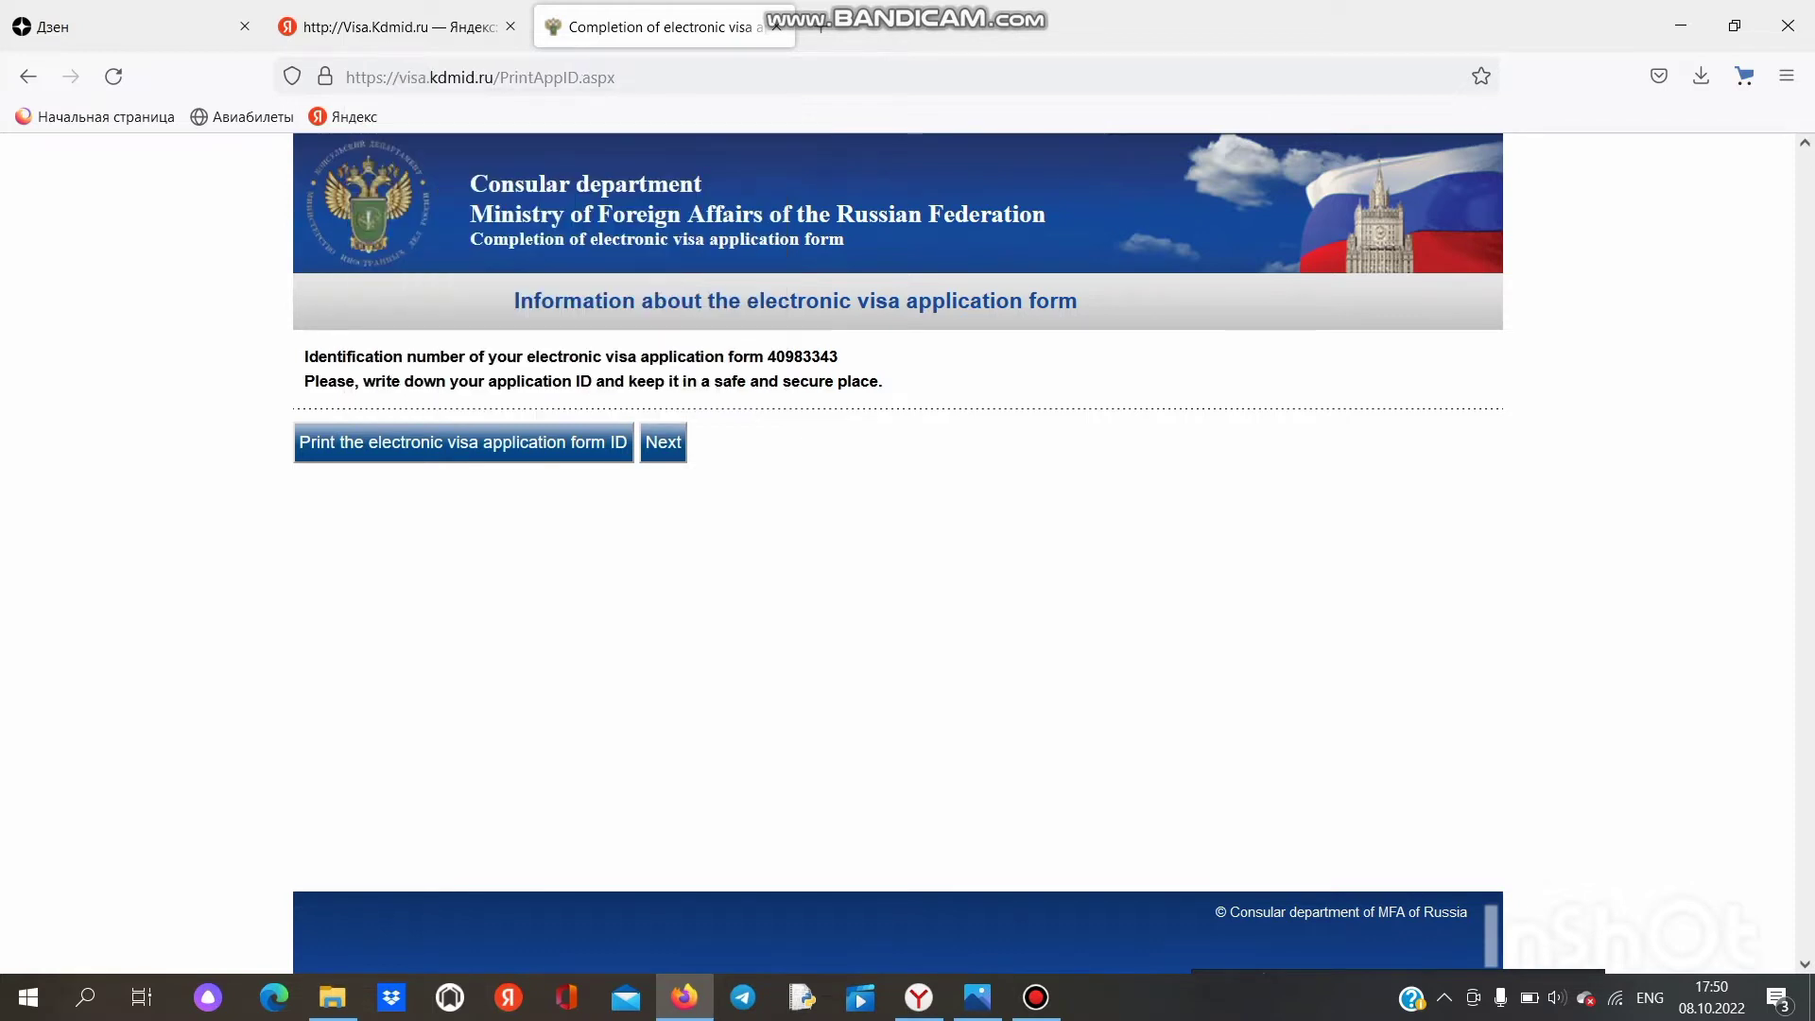
{"action": "left_click_drag", "start_coordinate": [846, 357], "coordinate": [763, 357]}
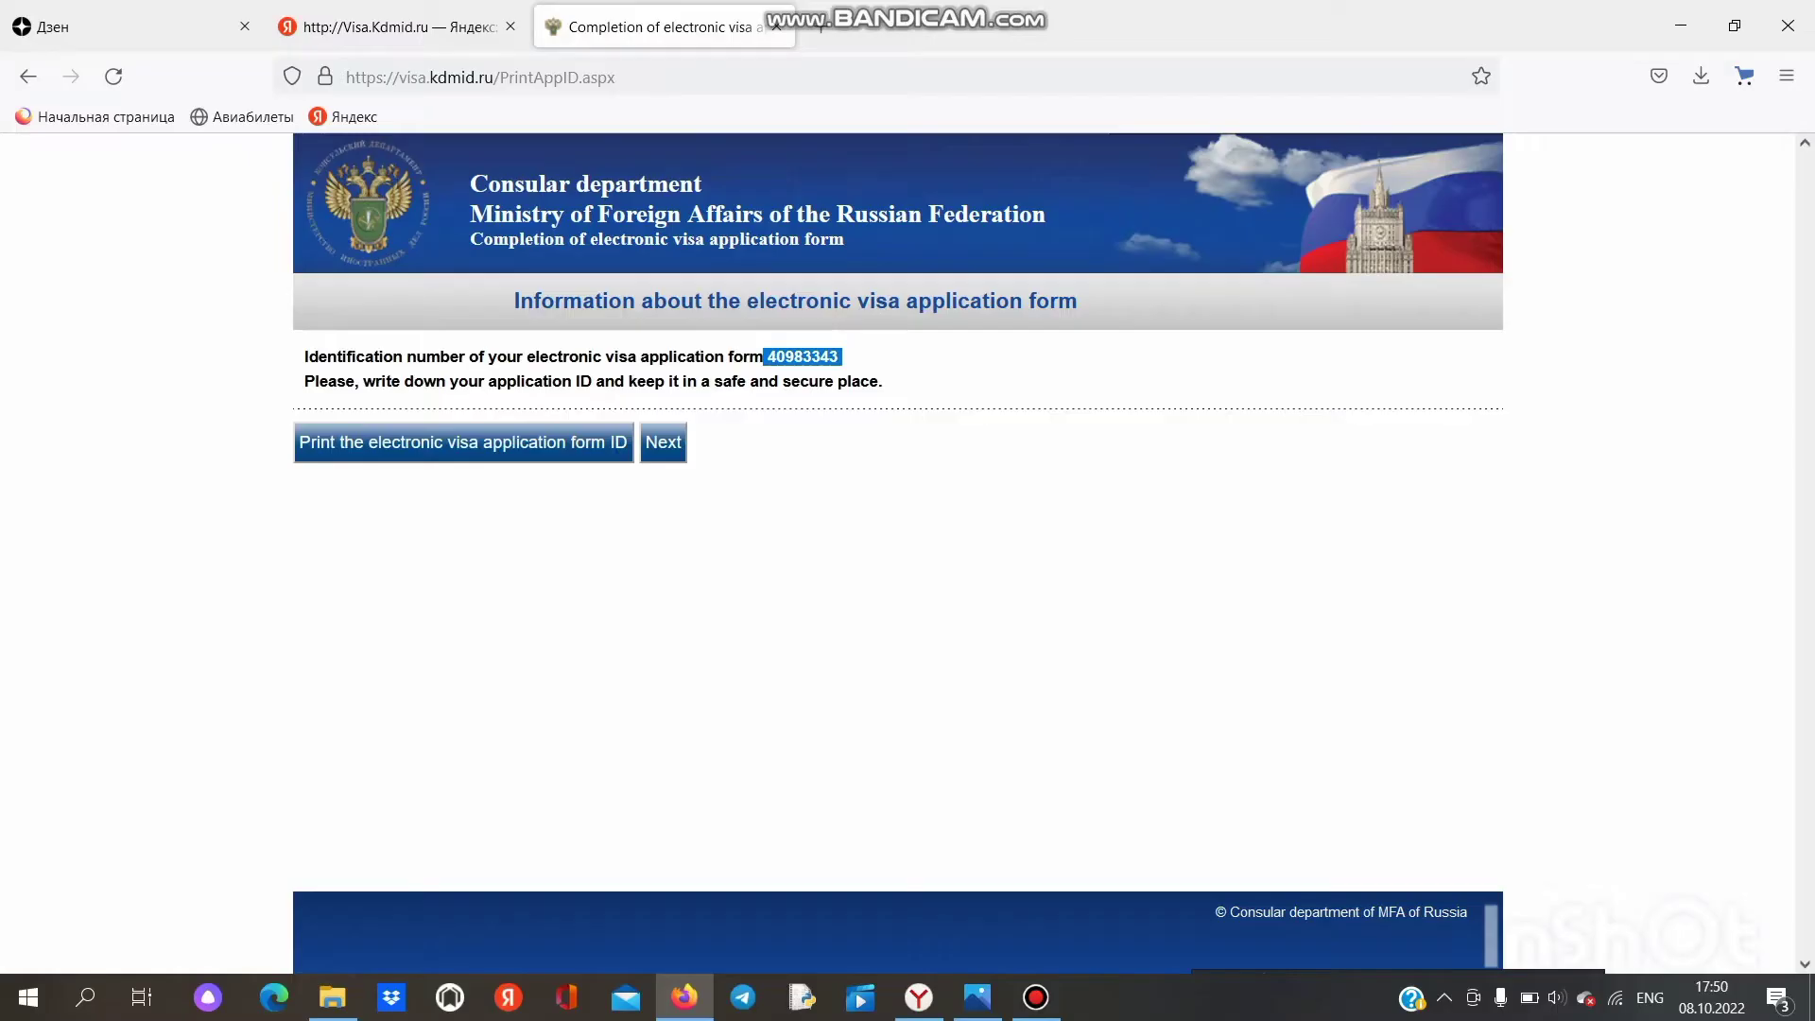
{"action": "left_click", "coordinate": [1110, 693]}
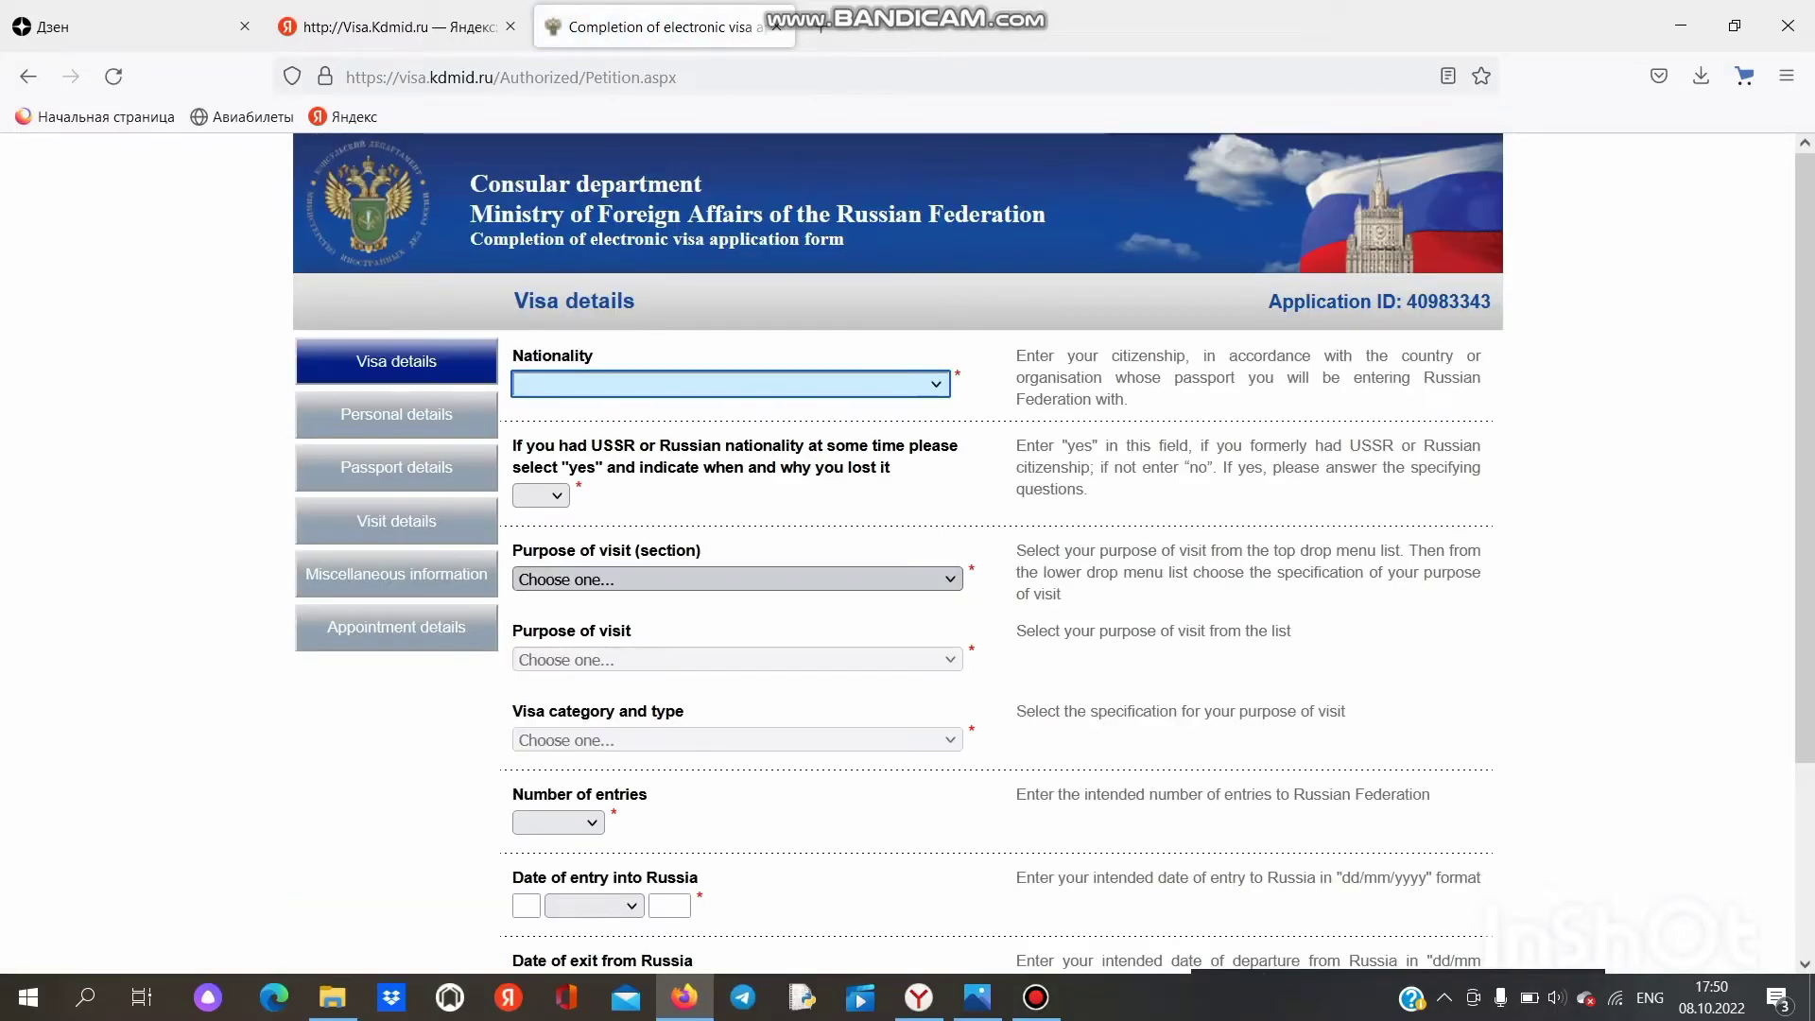
Step: Set nationality to BURKINA FASO and answer no to former USSR nationality
{"action": "left_click", "coordinate": [935, 384]}
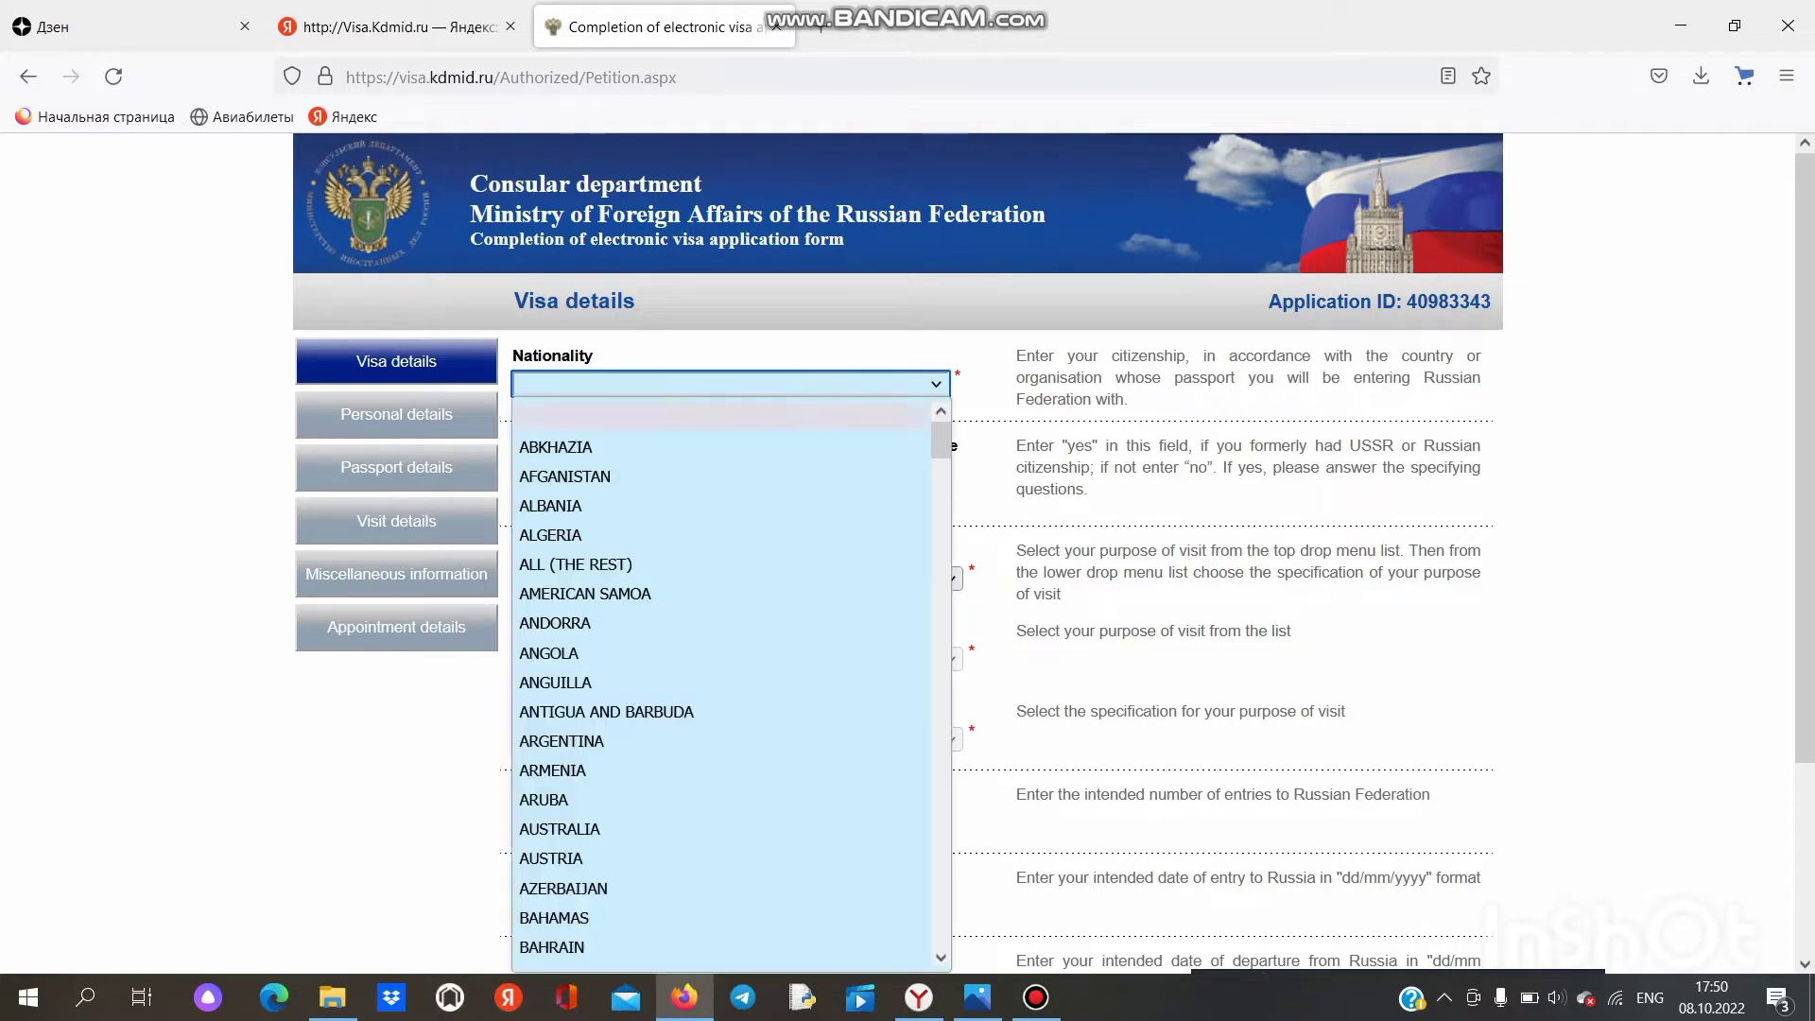
{"action": "scroll", "coordinate": [719, 681], "scroll_direction": "down", "scroll_amount": 10}
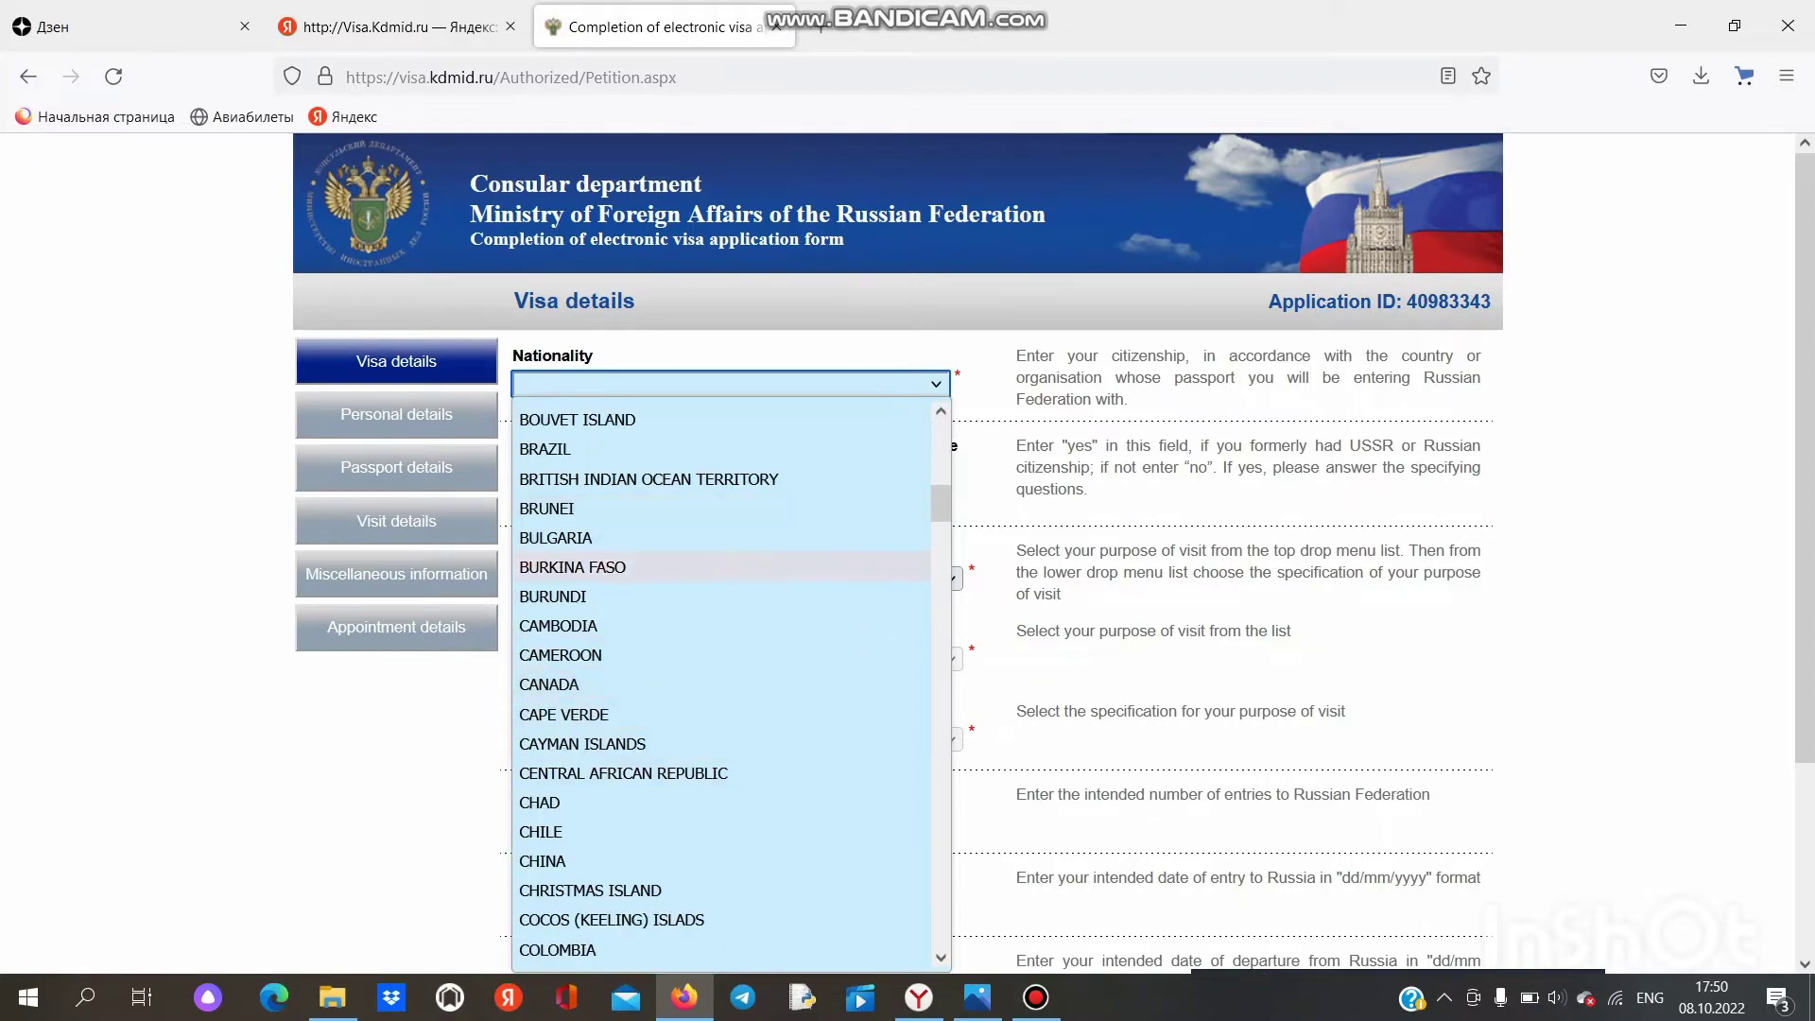
{"action": "left_click", "coordinate": [572, 567]}
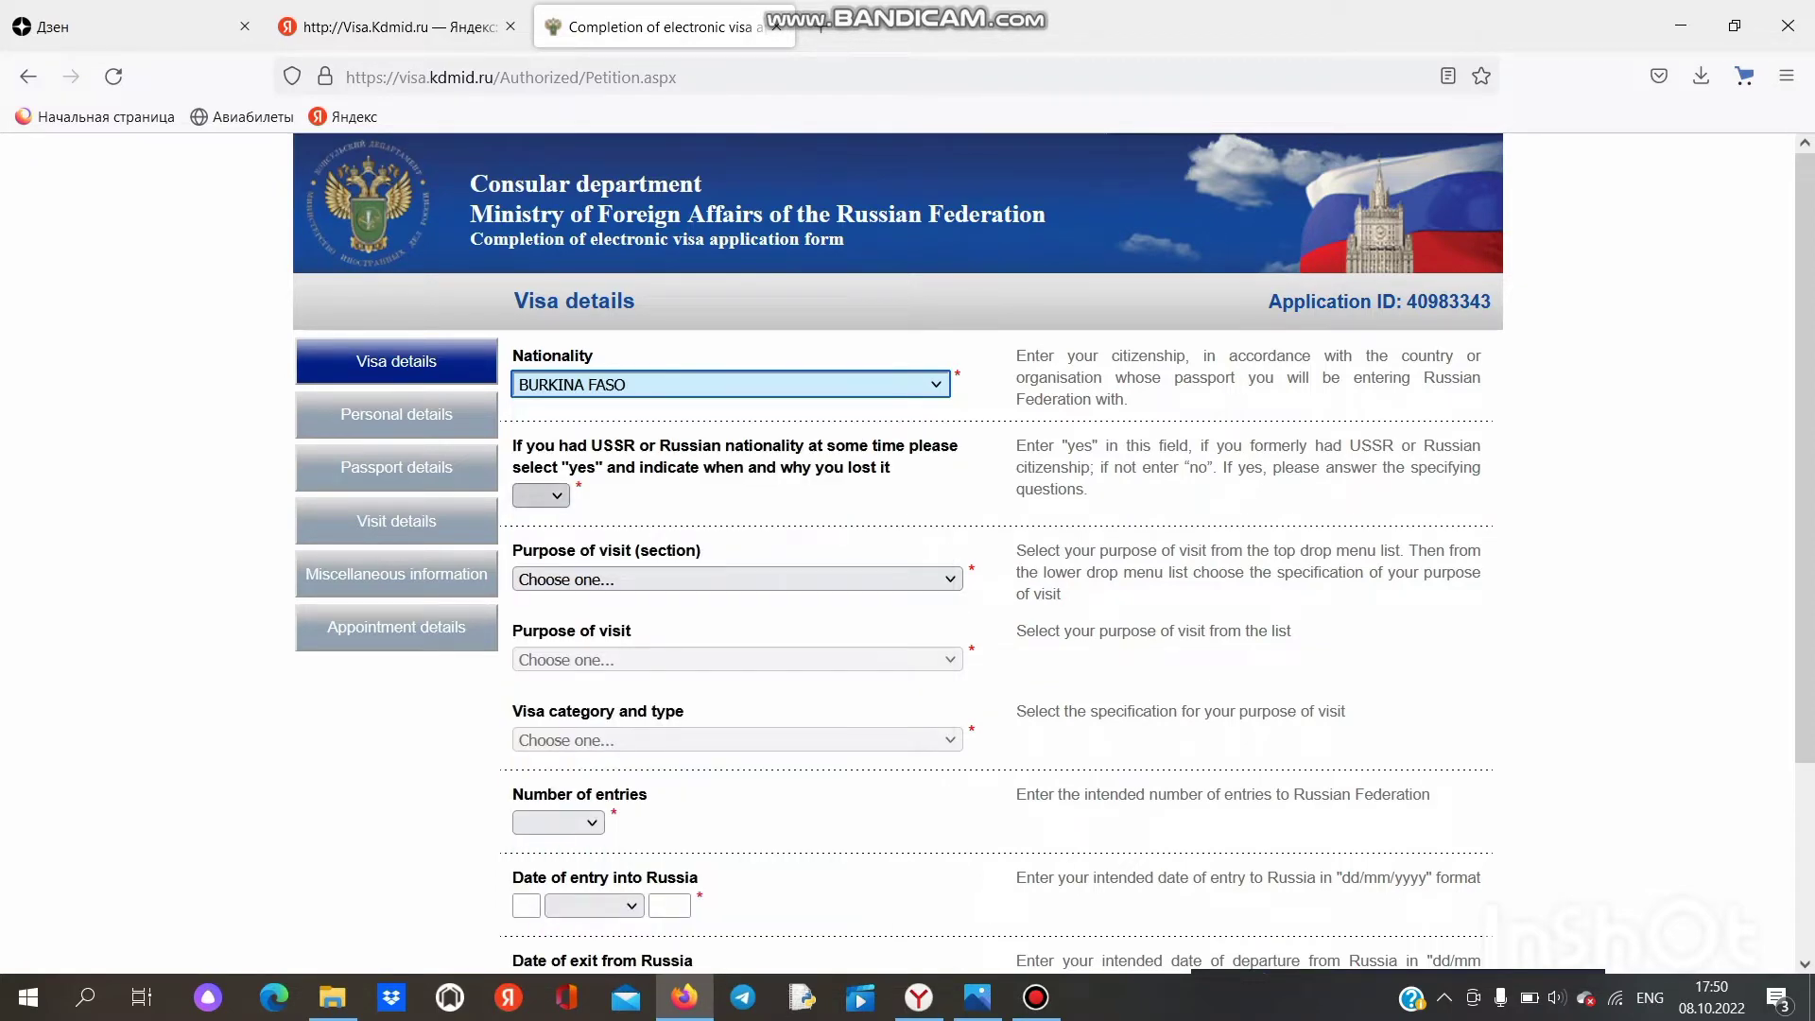
{"action": "left_click", "coordinate": [544, 496]}
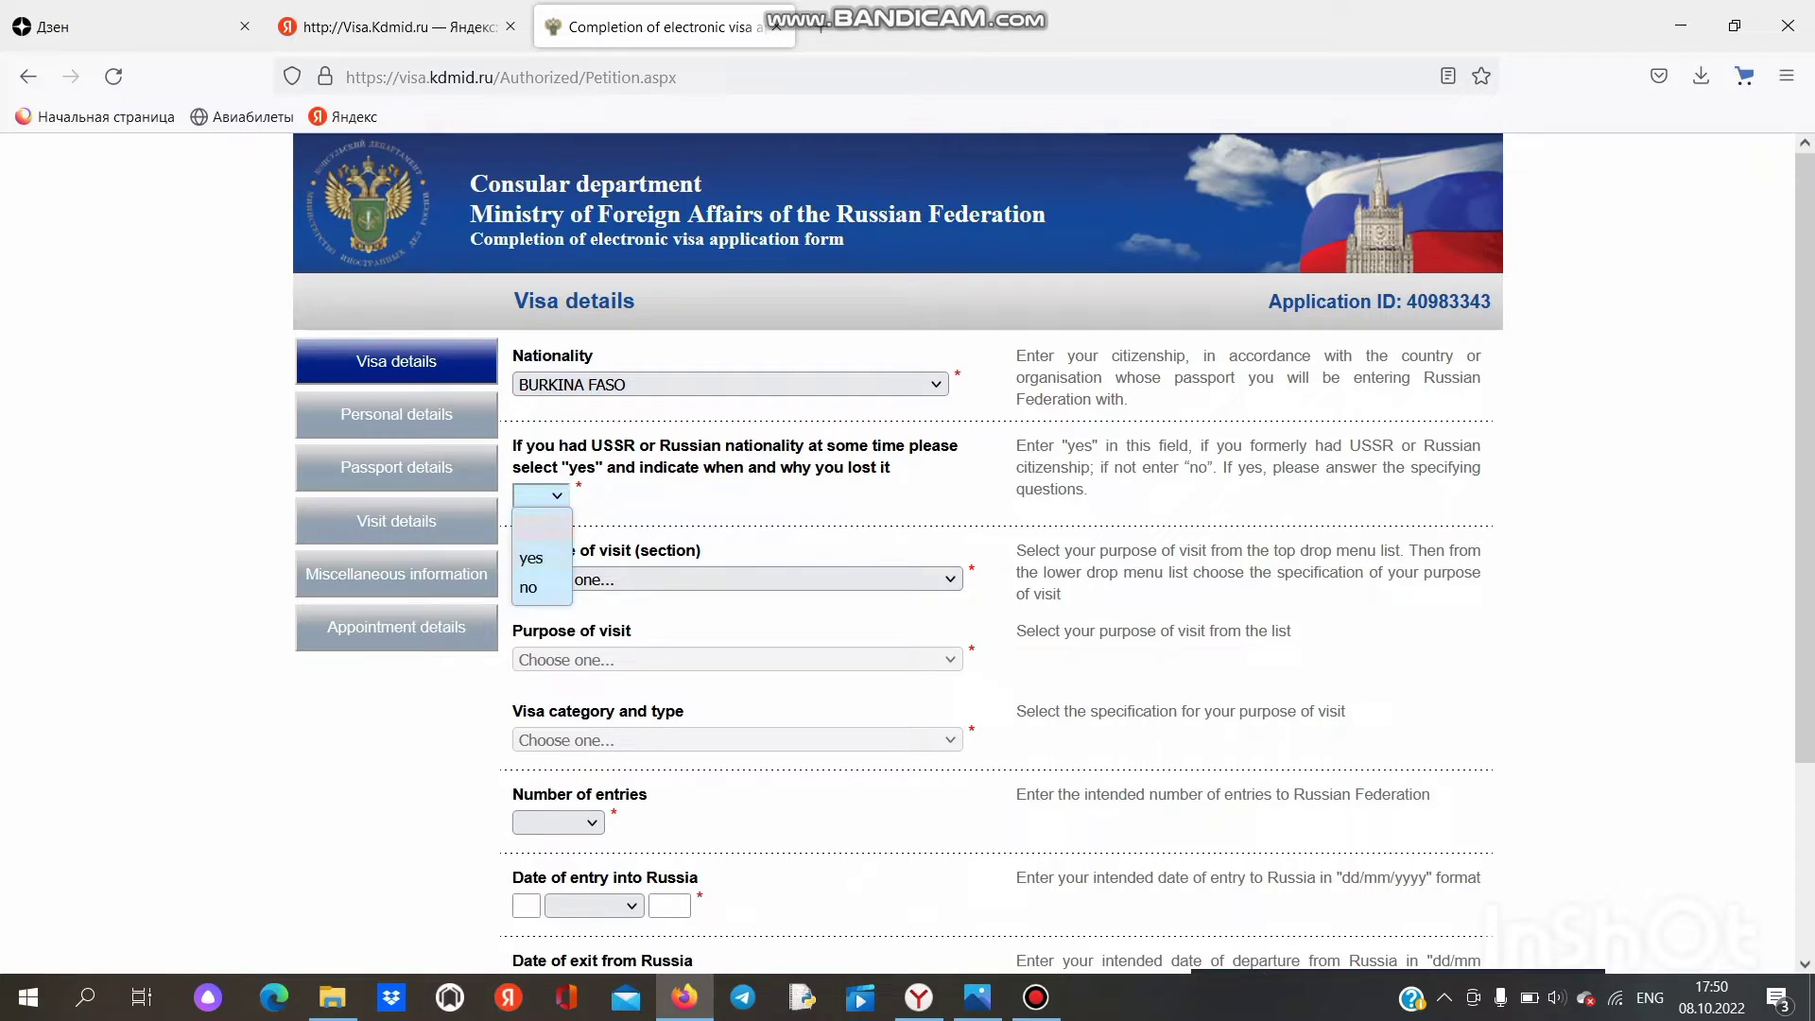
{"action": "left_click", "coordinate": [540, 587]}
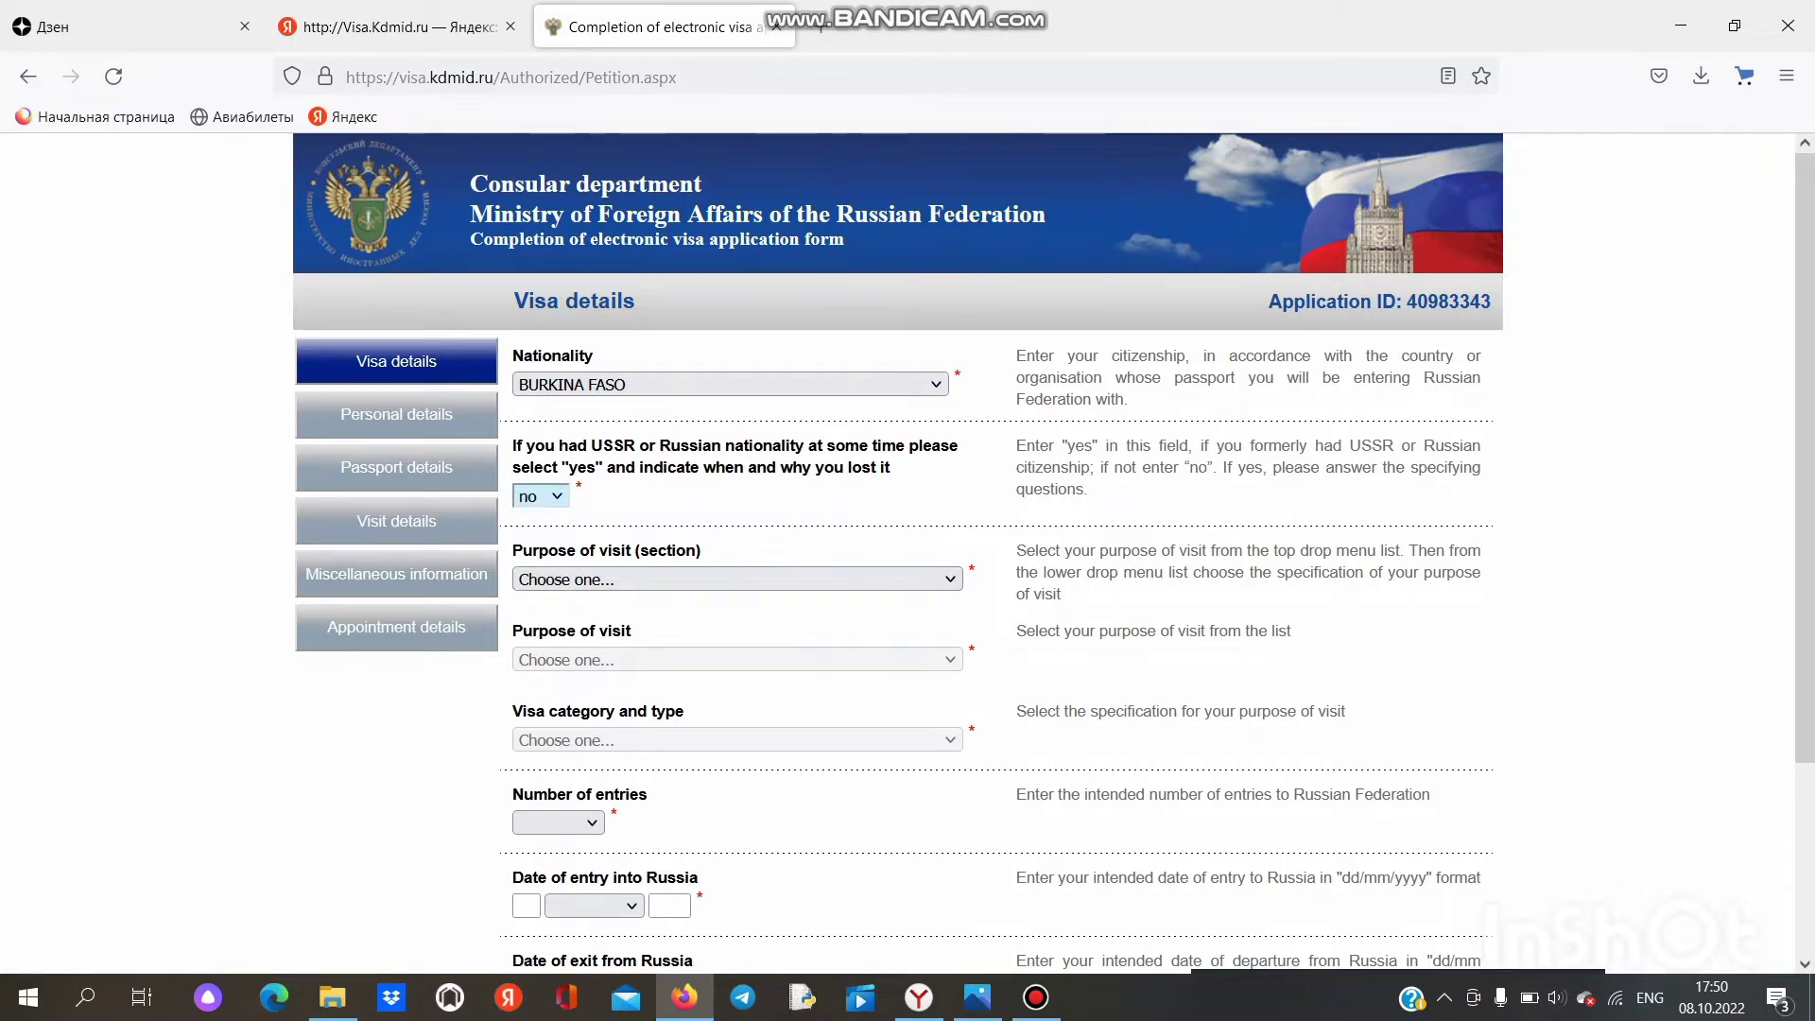
{"action": "scroll", "coordinate": [1040, 558], "scroll_direction": "down", "scroll_amount": 2}
{"action": "scroll", "coordinate": [1039, 558], "scroll_direction": "up", "scroll_amount": 2}
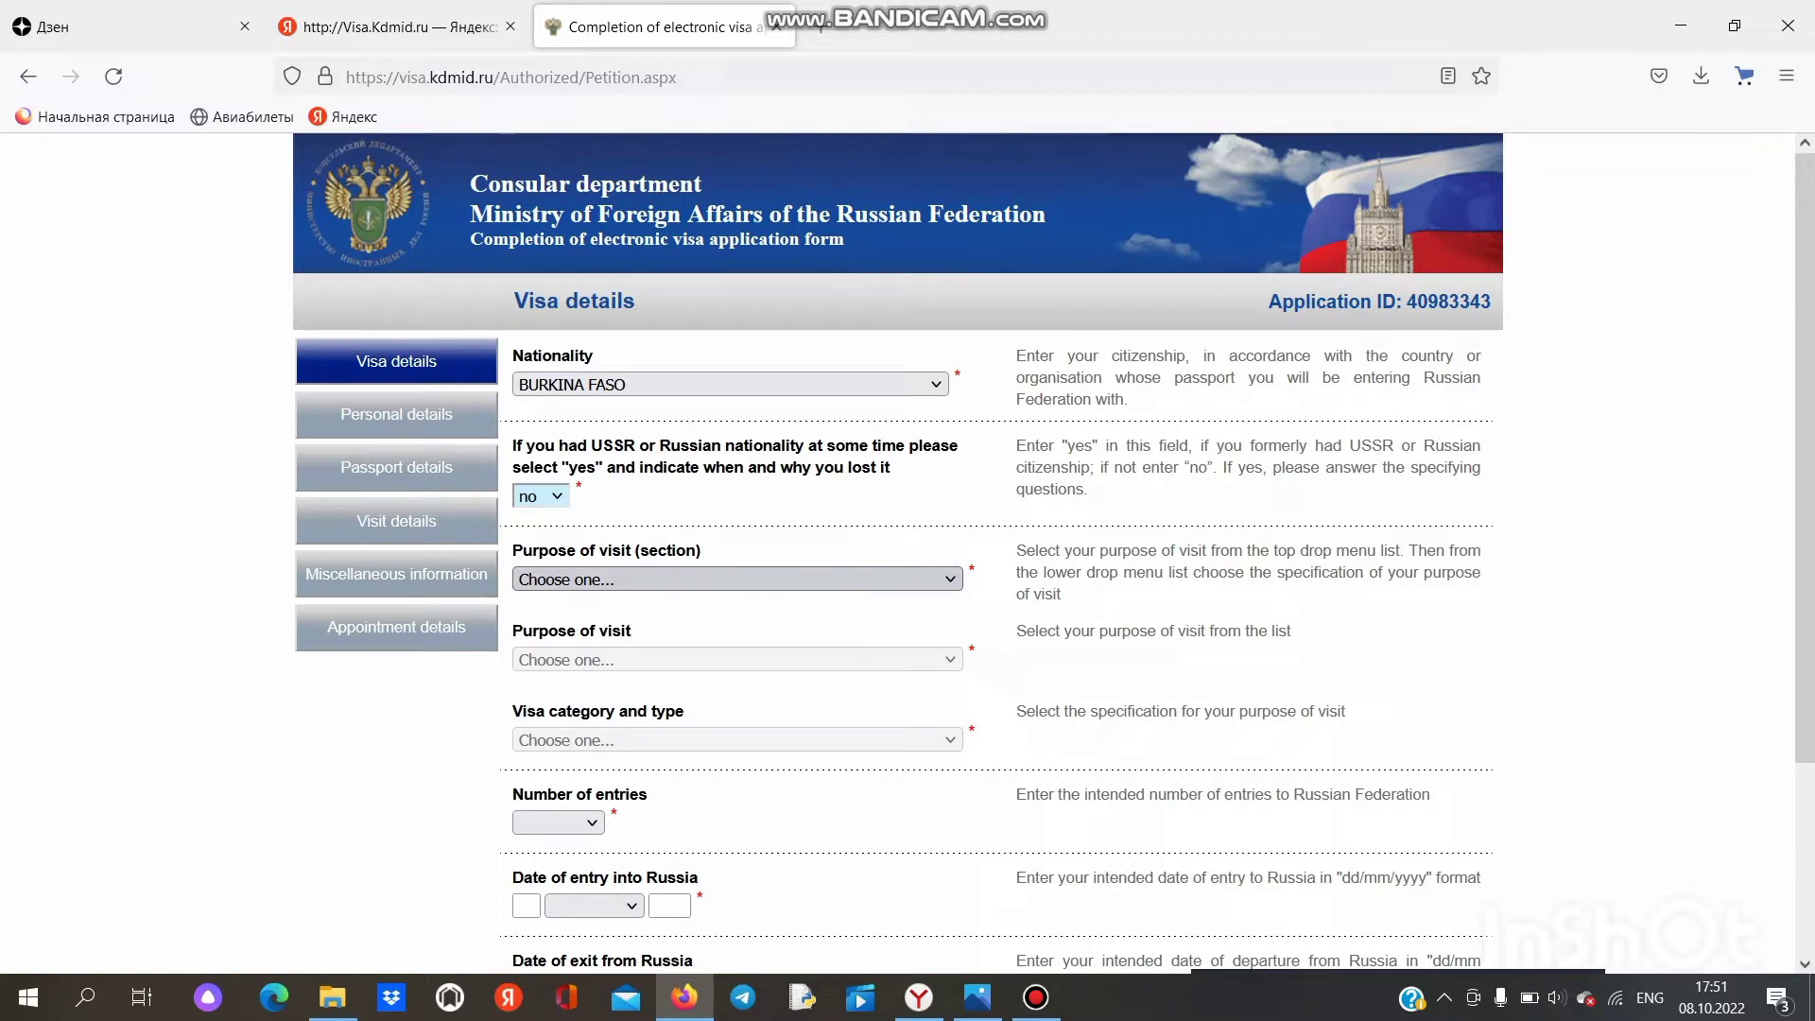
Step: Set visit purpose to STUDY / STUDY and visa category to COMMON EDUCATIONAL
{"action": "left_click", "coordinate": [738, 578]}
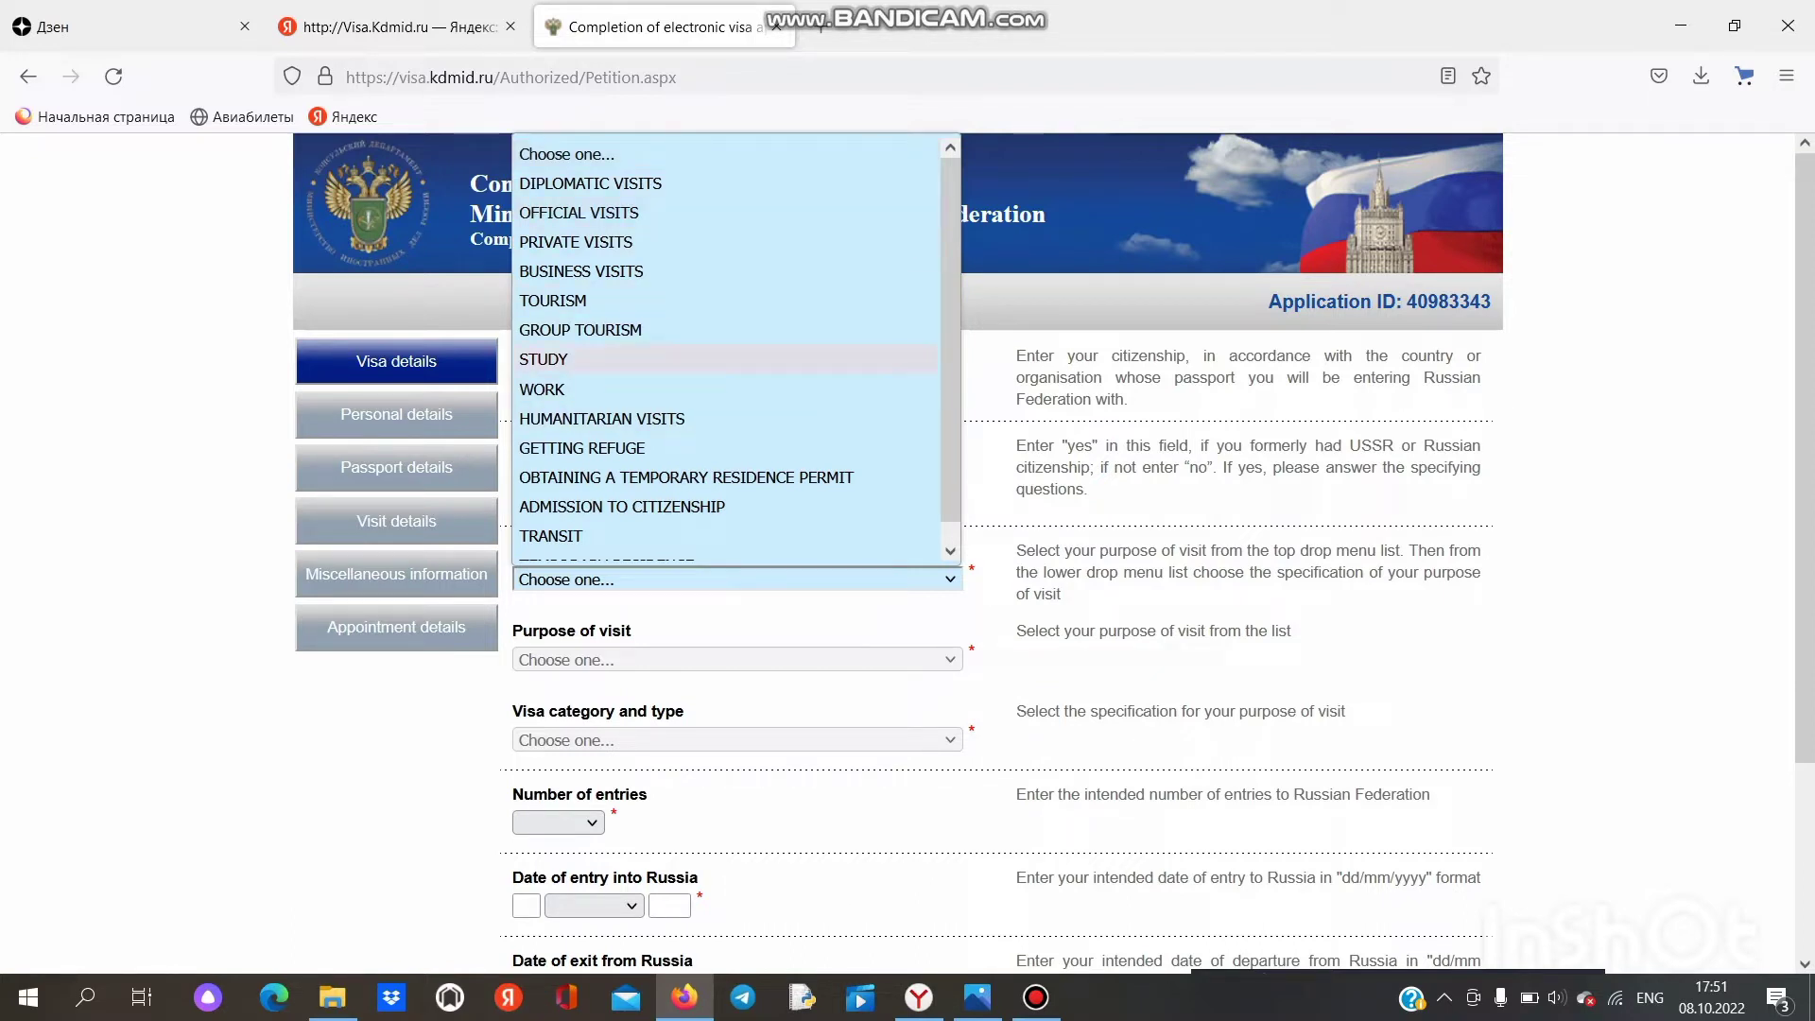
{"action": "scroll", "coordinate": [685, 458], "scroll_direction": "down", "scroll_amount": 1}
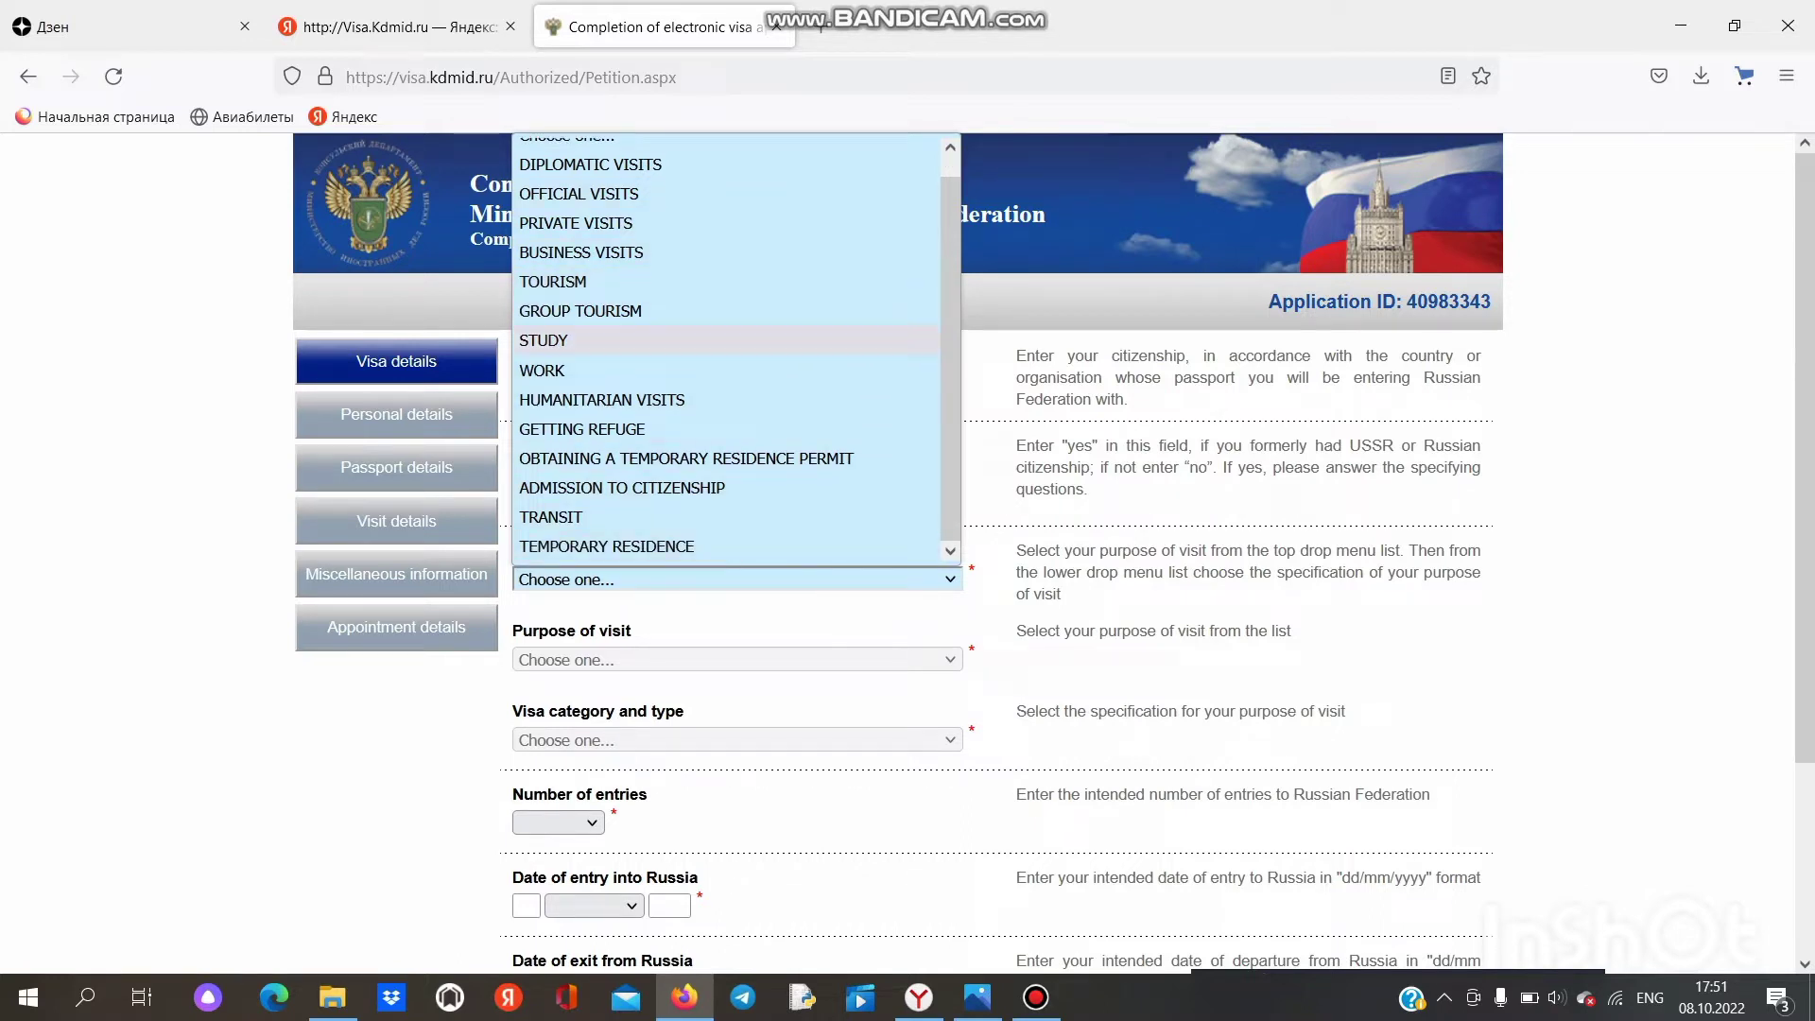
{"action": "left_click", "coordinate": [543, 340]}
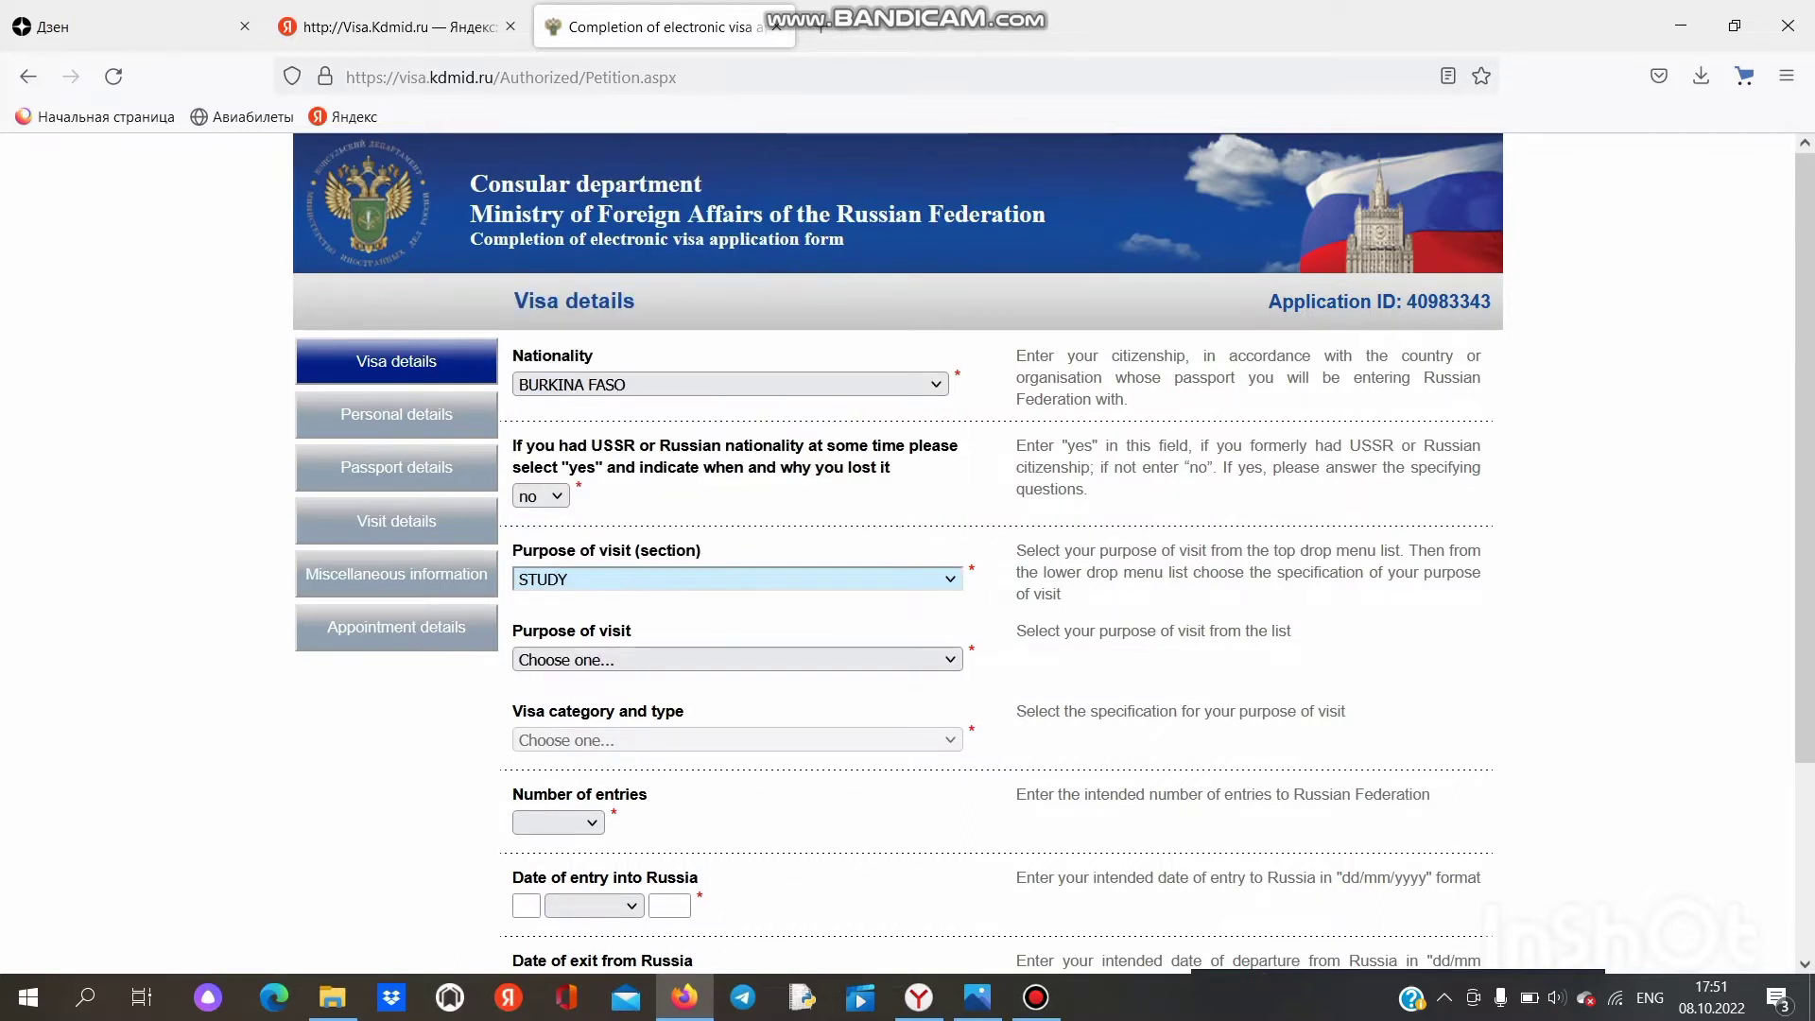
{"action": "scroll", "coordinate": [738, 473], "scroll_direction": "down", "scroll_amount": 2}
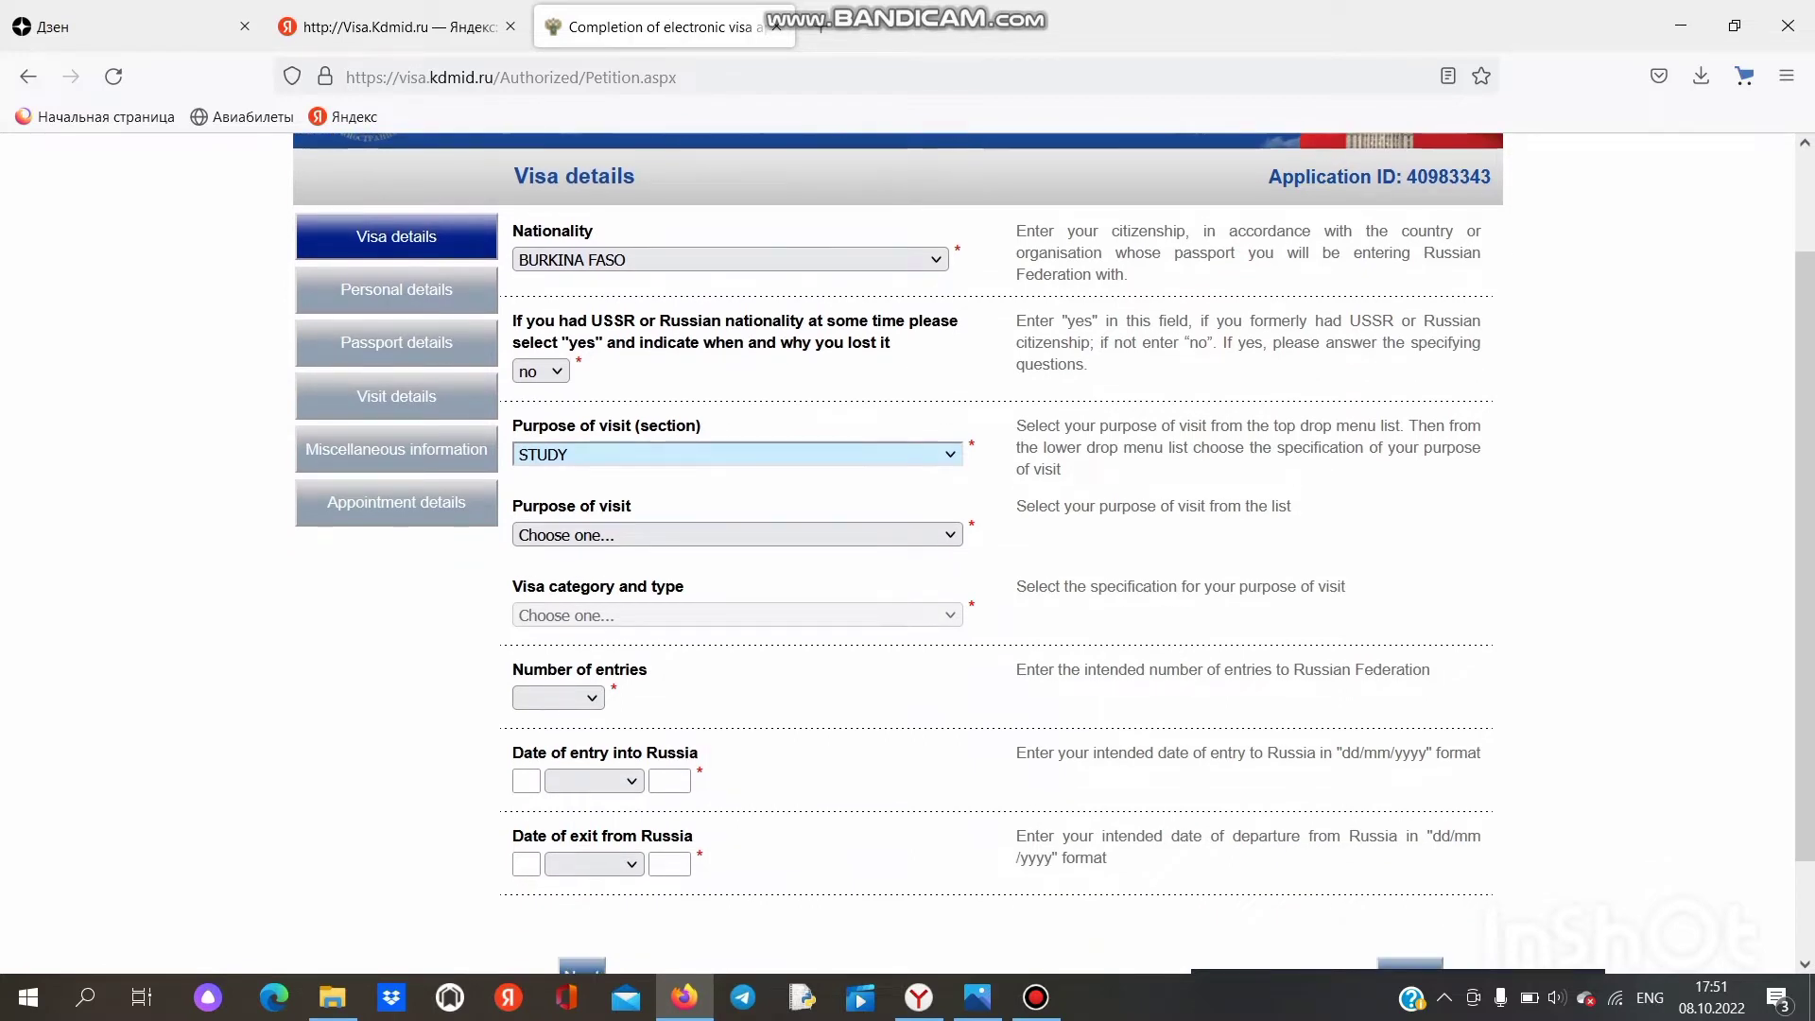
{"action": "left_click", "coordinate": [737, 535]}
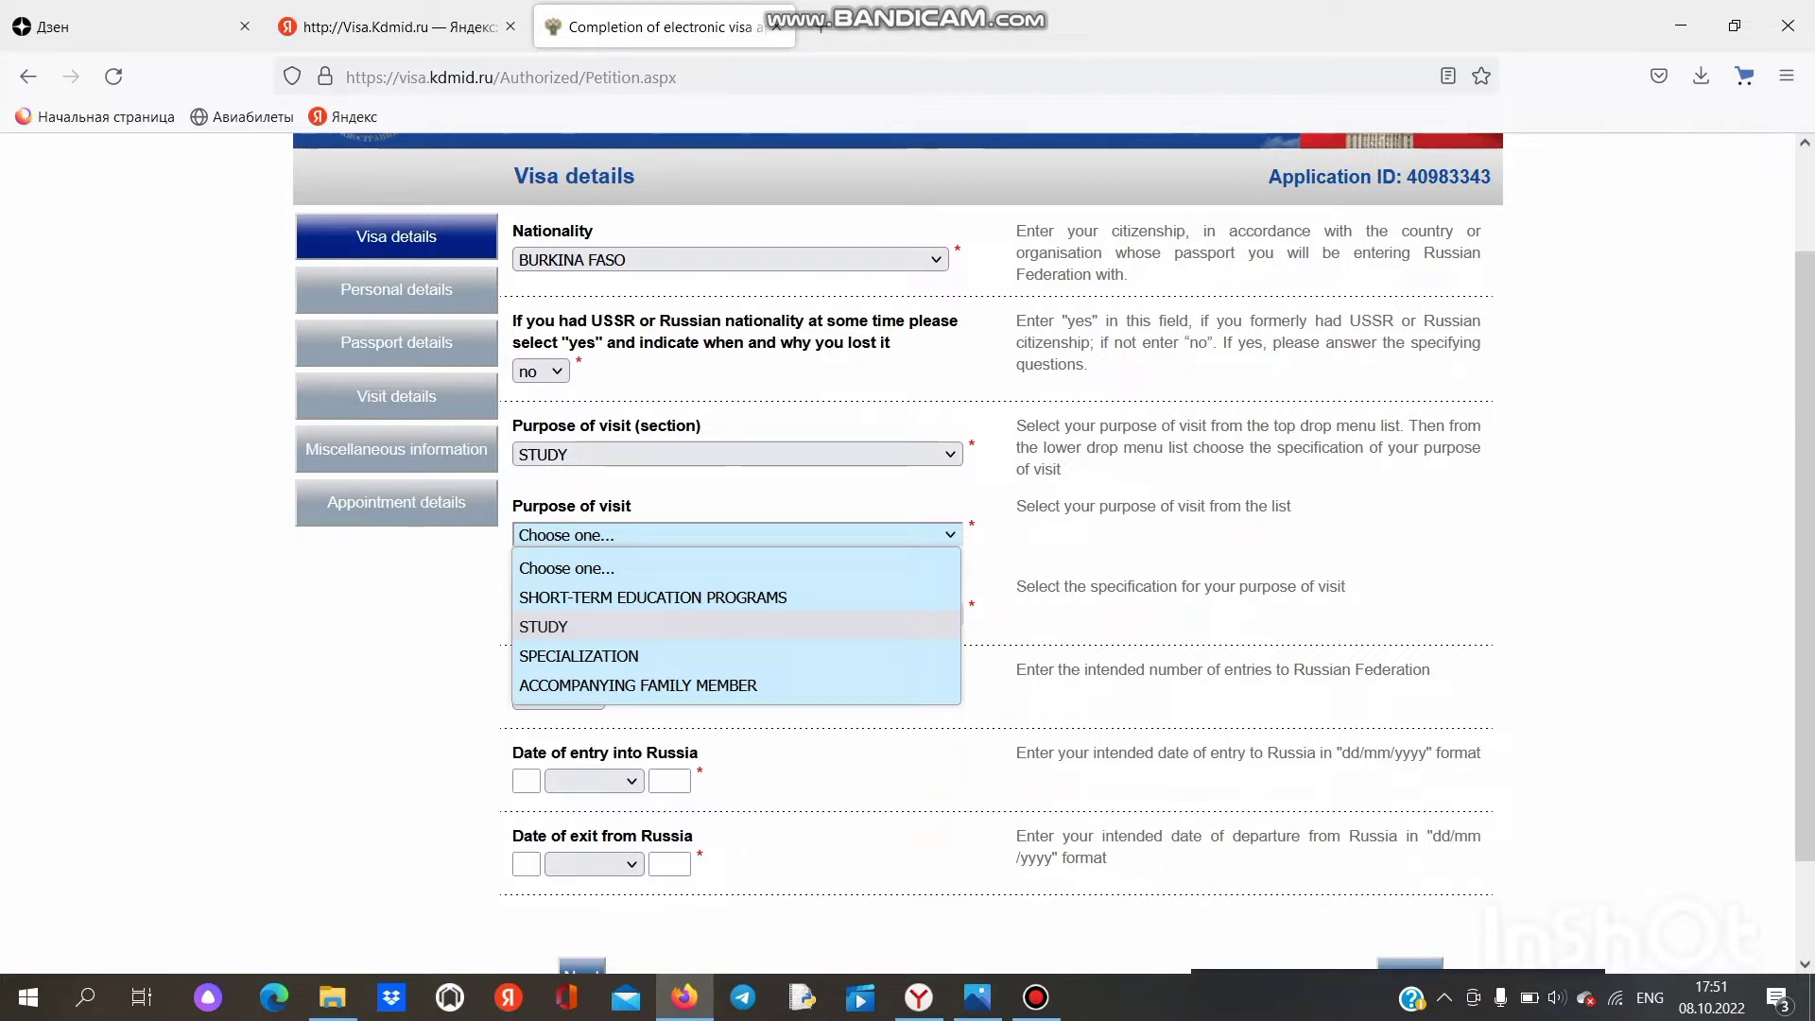
{"action": "key", "text": "Up"}
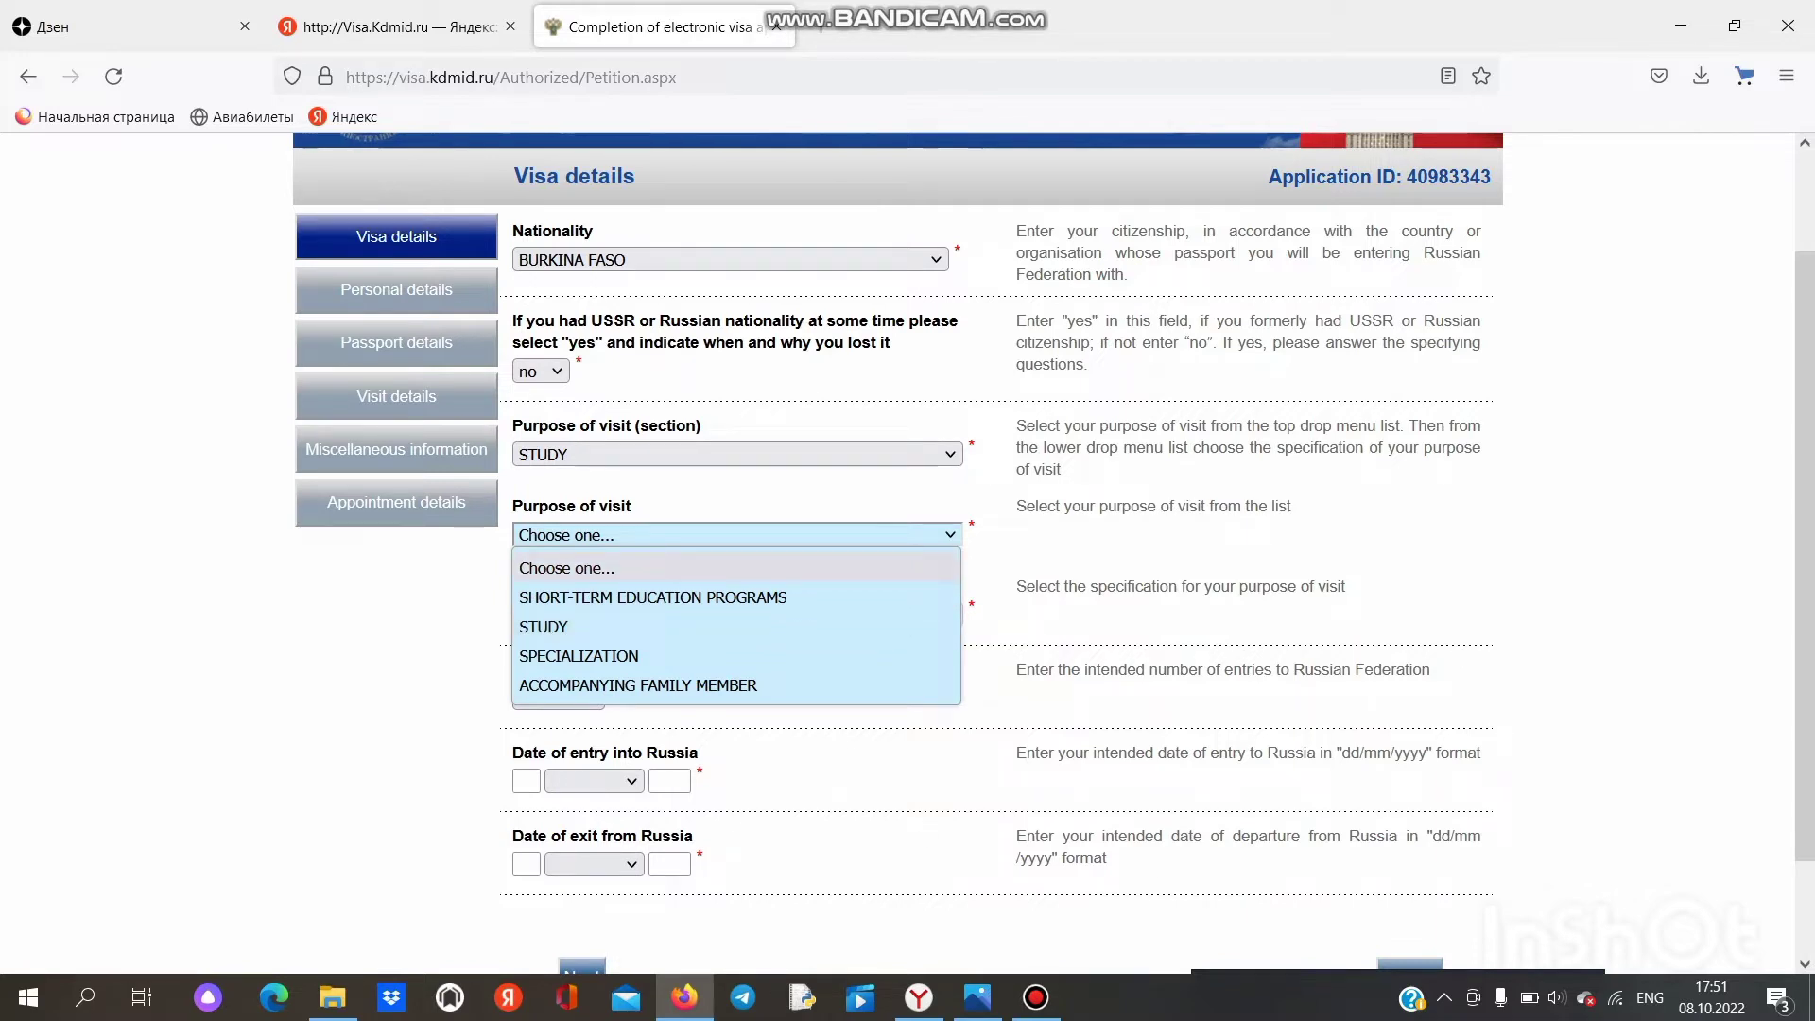
{"action": "key", "text": "Down"}
{"action": "key", "text": "Down"}
{"action": "key", "text": "Return"}
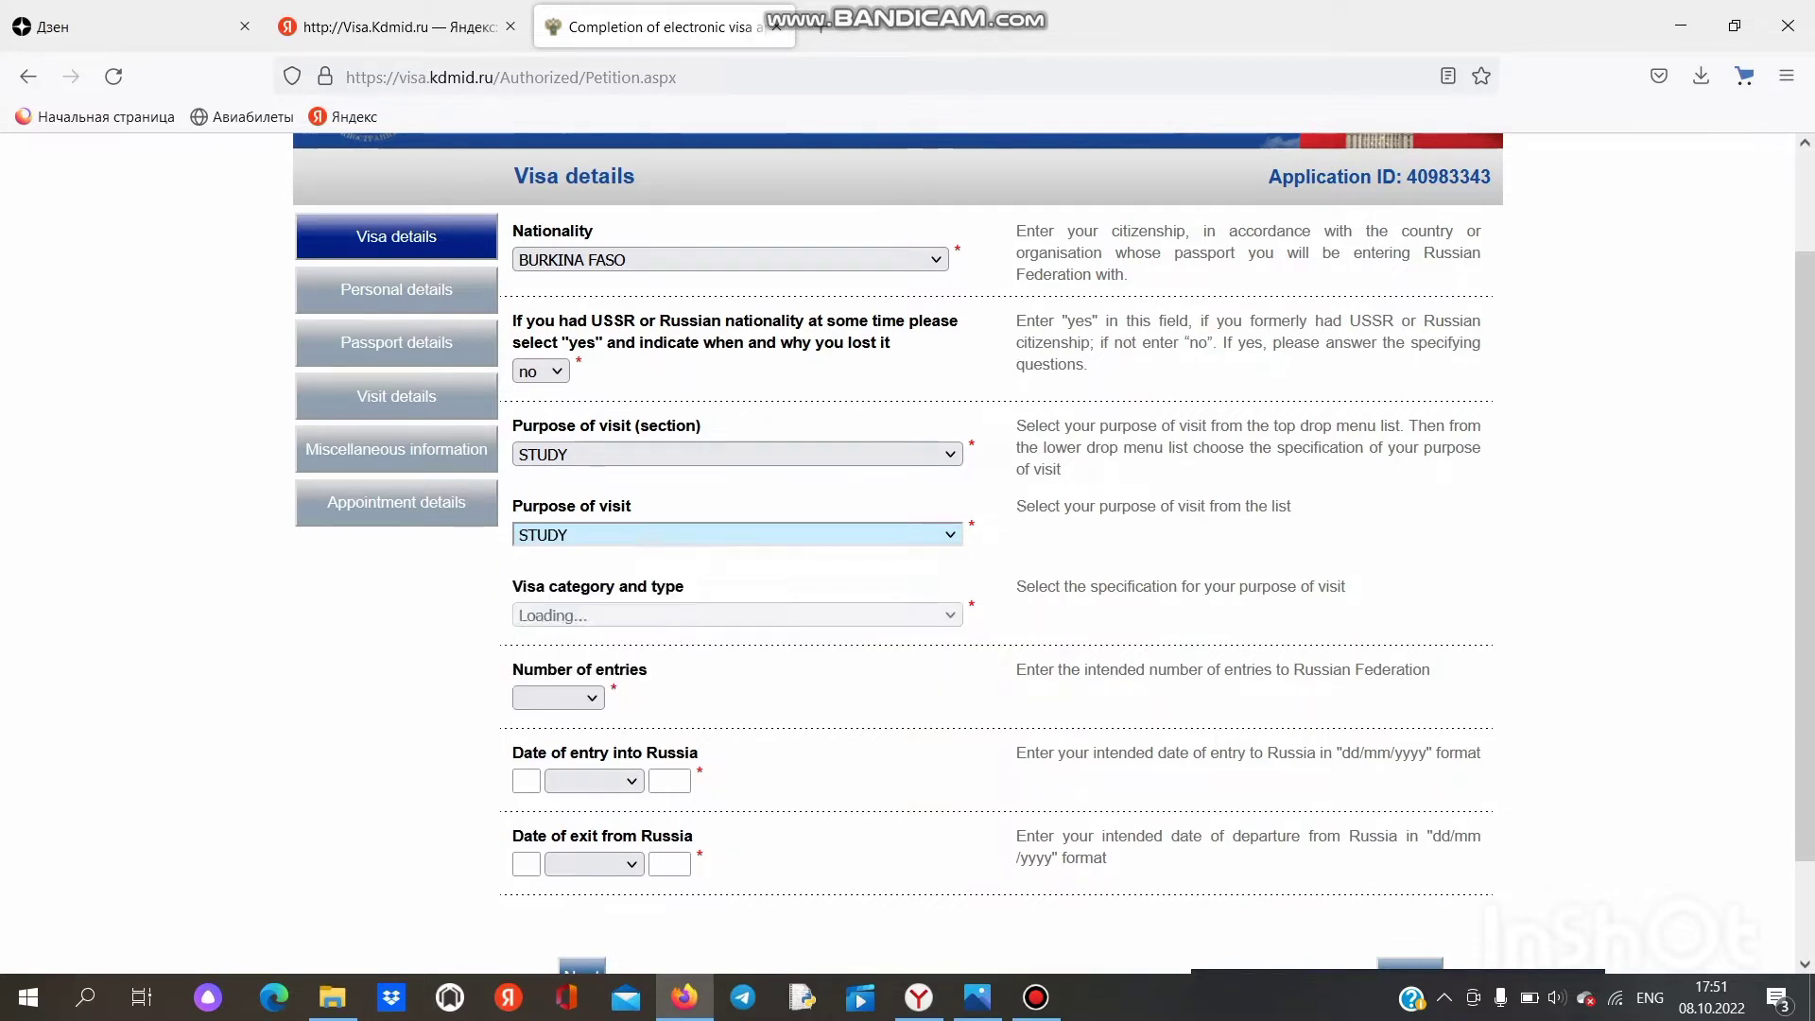
{"action": "left_click", "coordinate": [737, 616]}
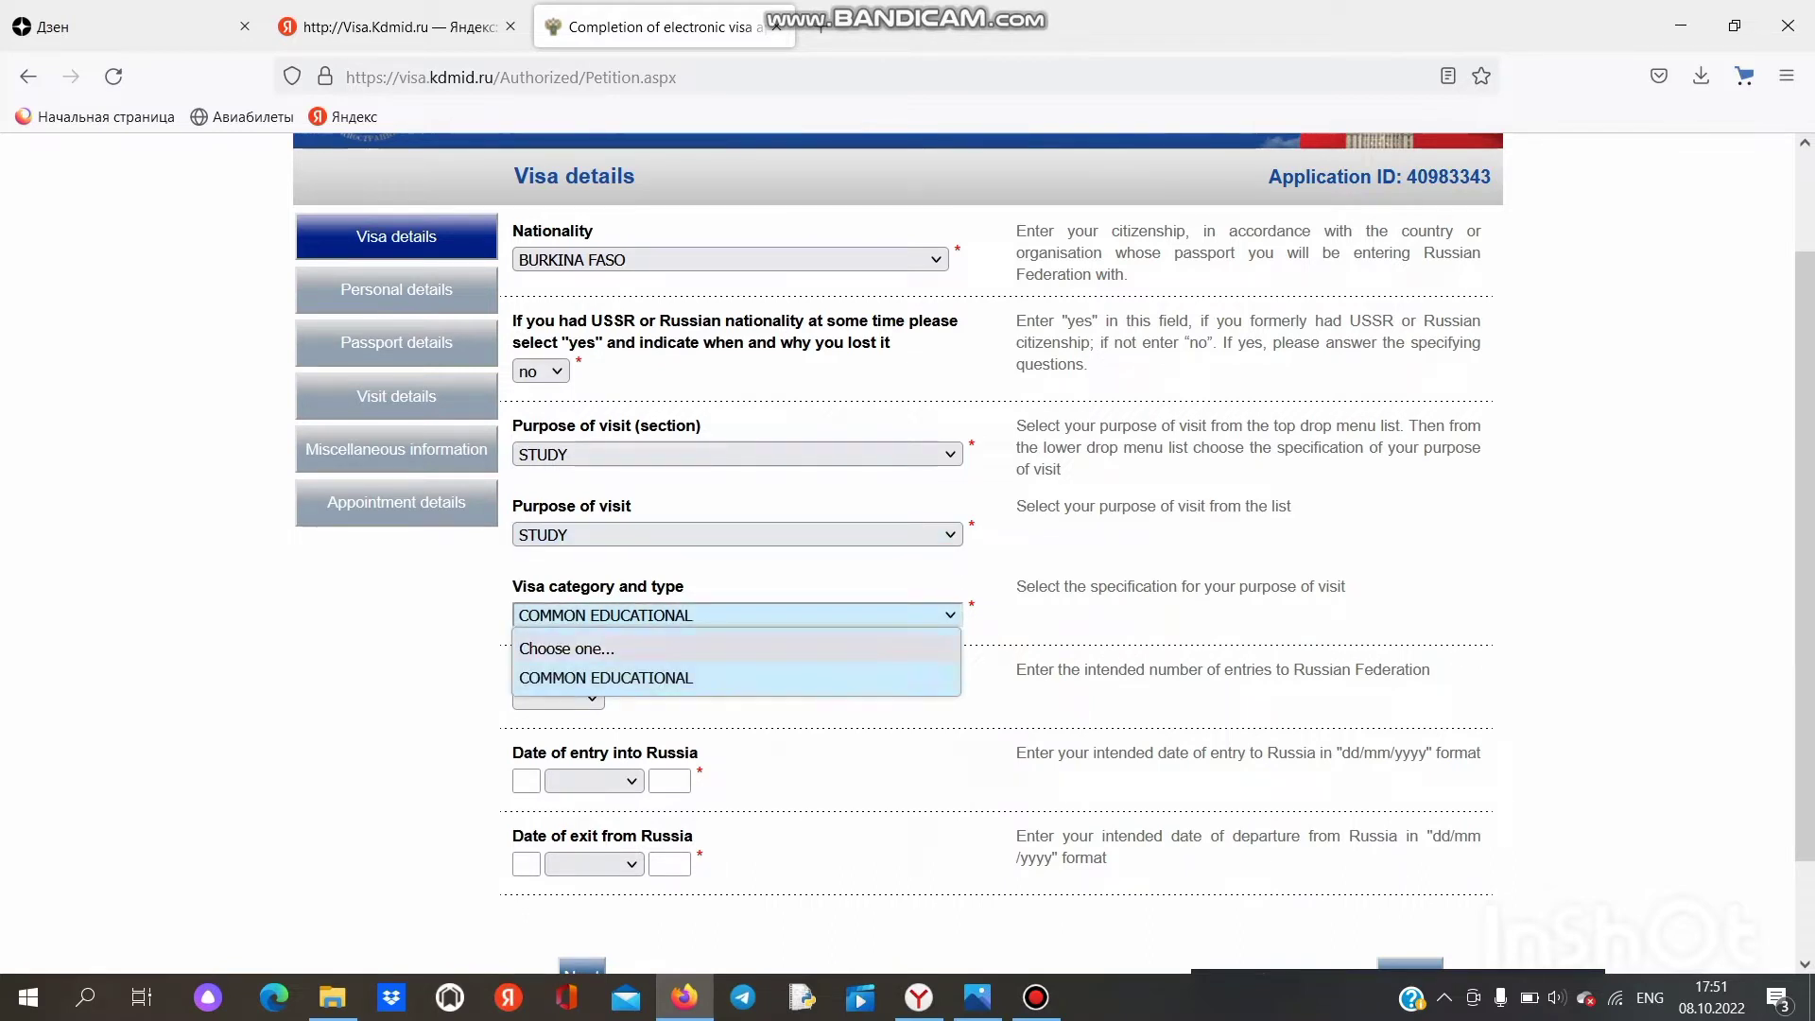
{"action": "key", "text": "Return"}
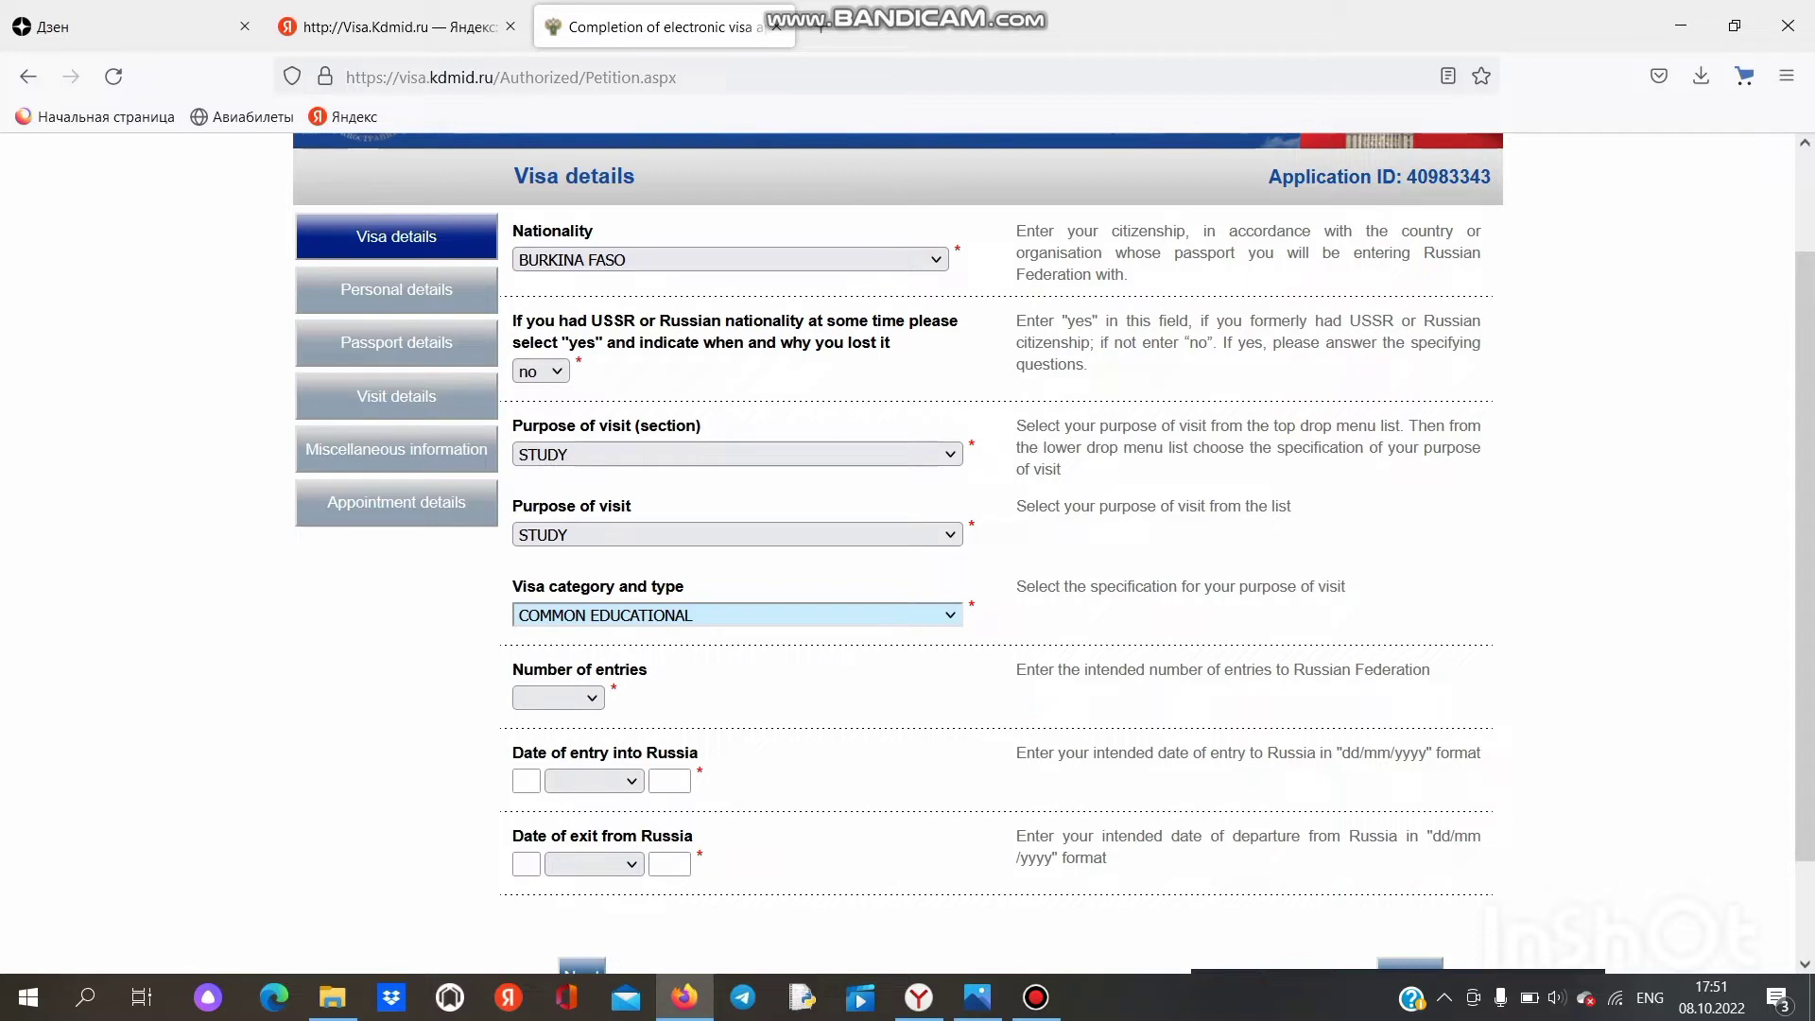
{"action": "scroll", "coordinate": [1049, 545], "scroll_direction": "down", "scroll_amount": 3}
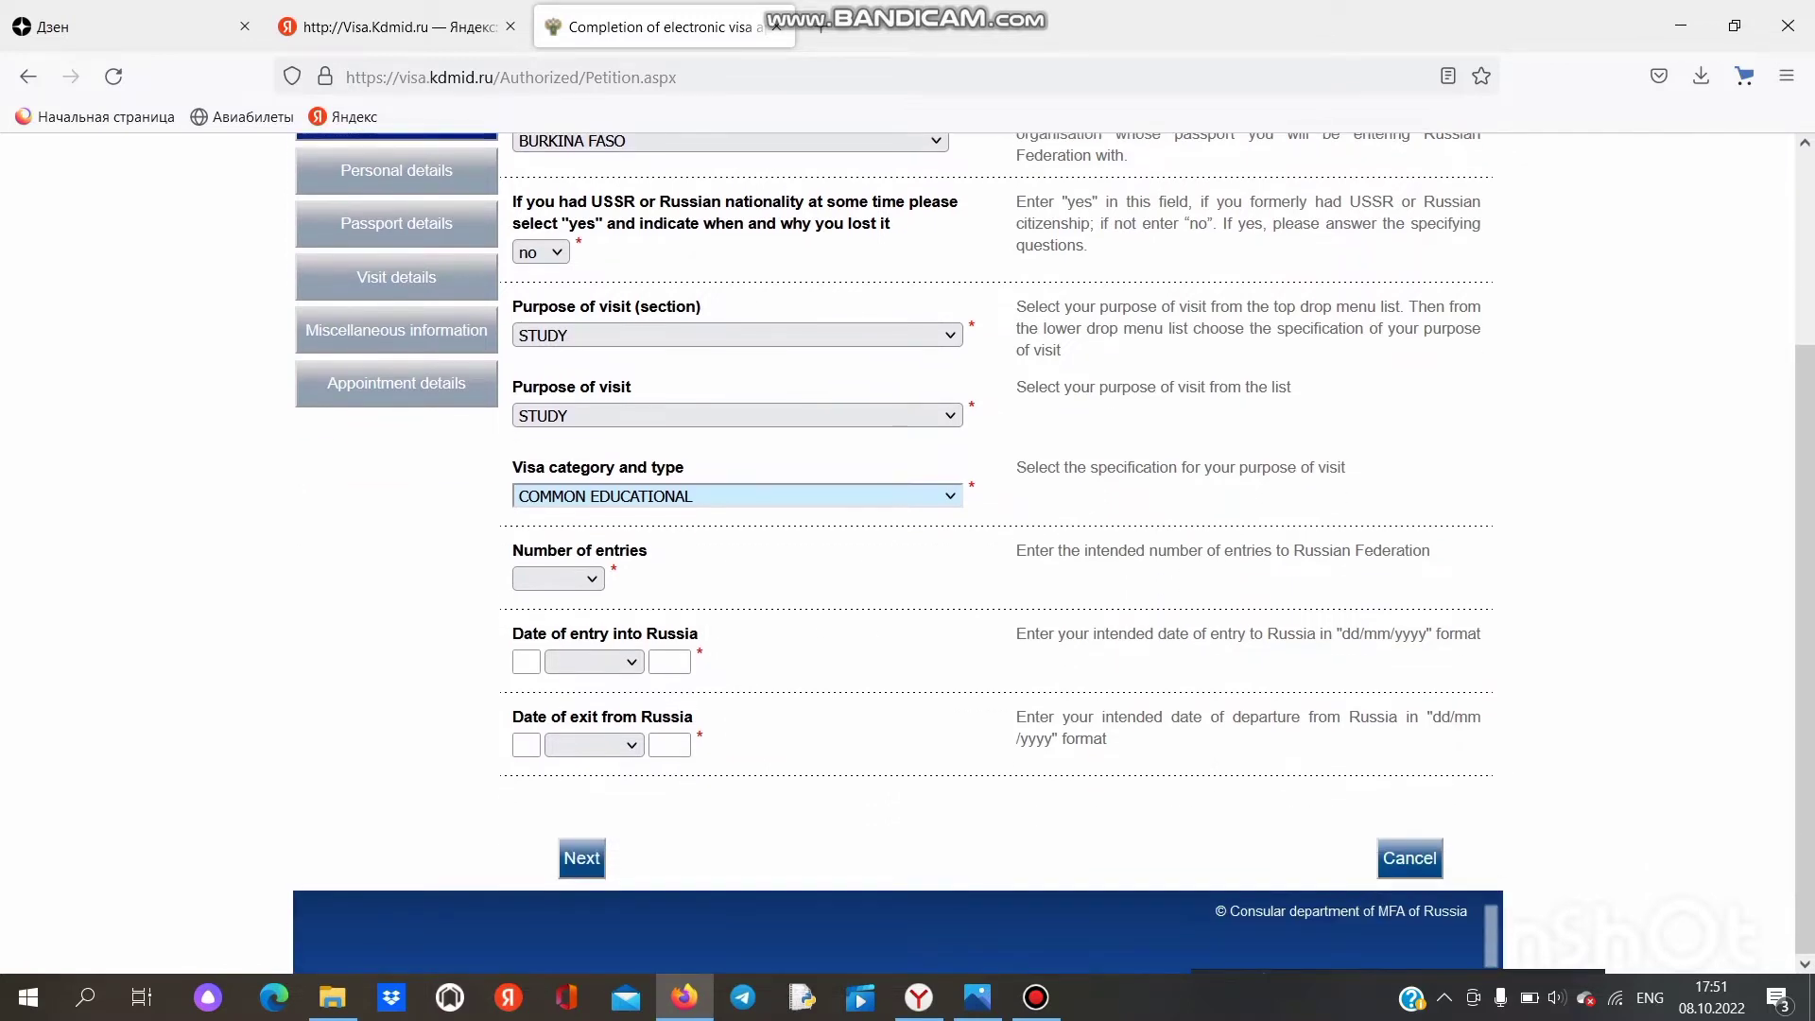
Step: Choose SINGLE entry and set the entry date to 15 December 2022
{"action": "left_click", "coordinate": [558, 578]}
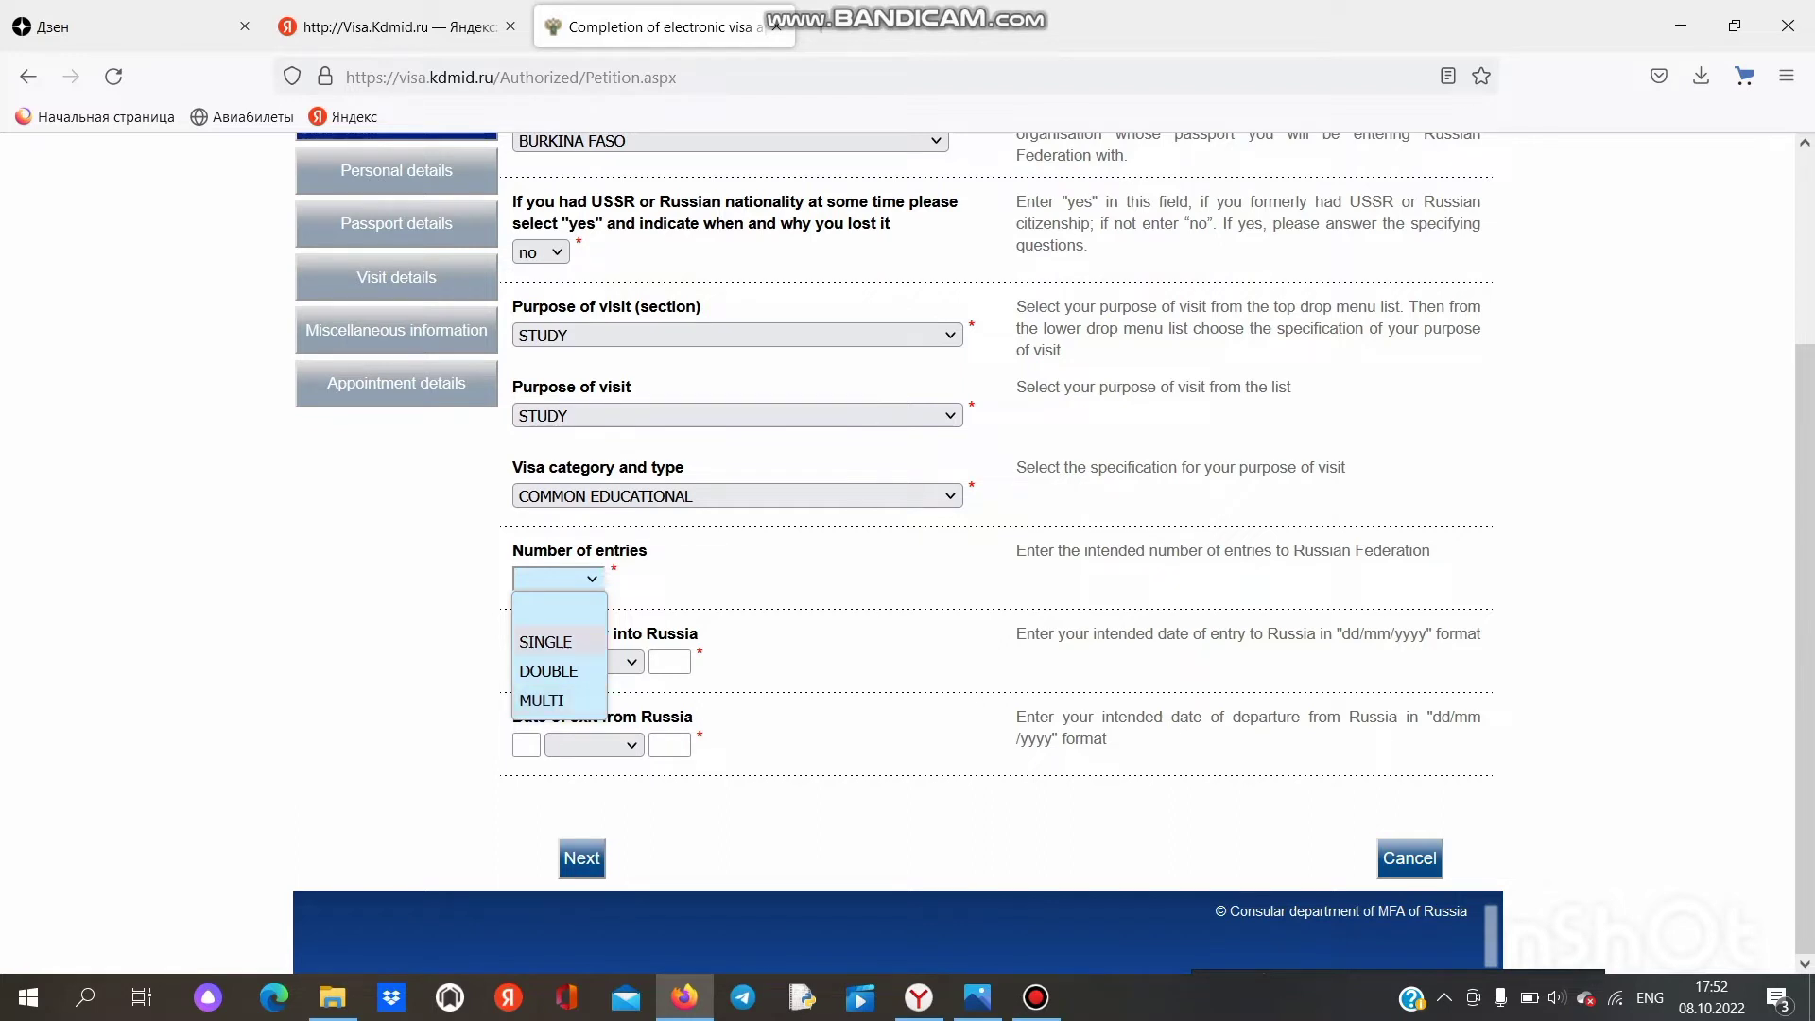
{"action": "left_click", "coordinate": [546, 642]}
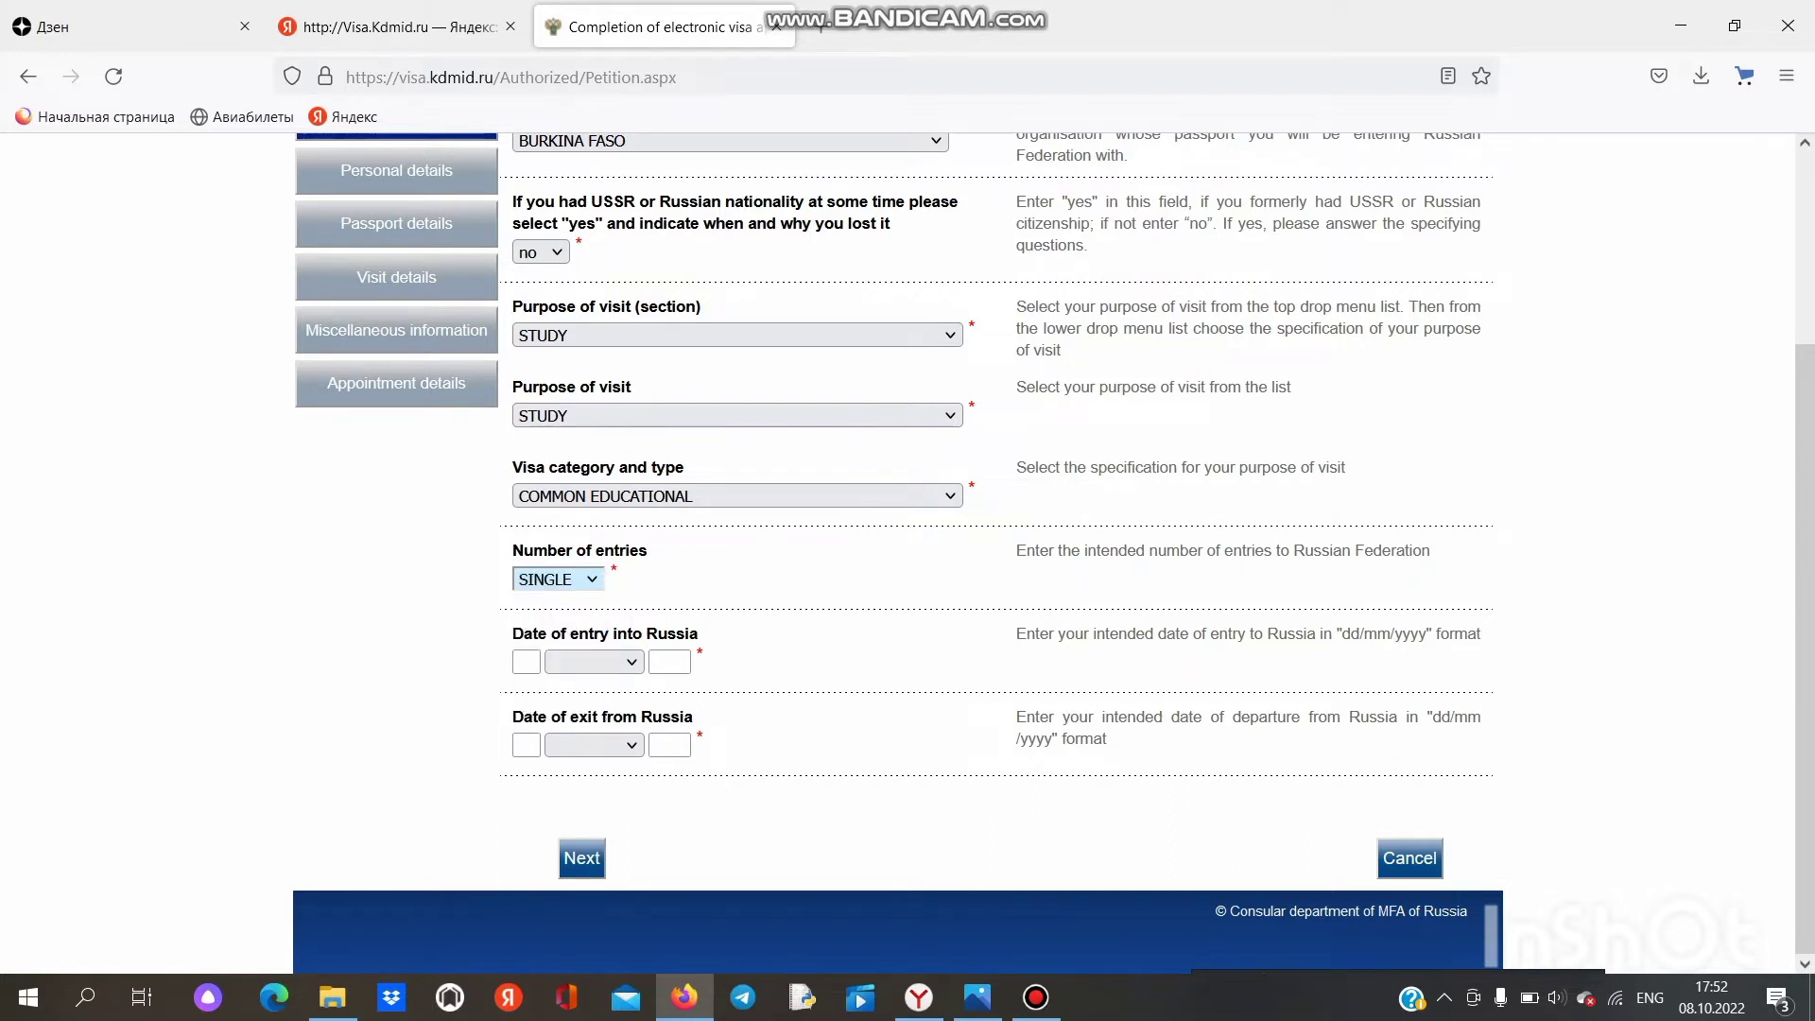
{"action": "left_click", "coordinate": [527, 661]}
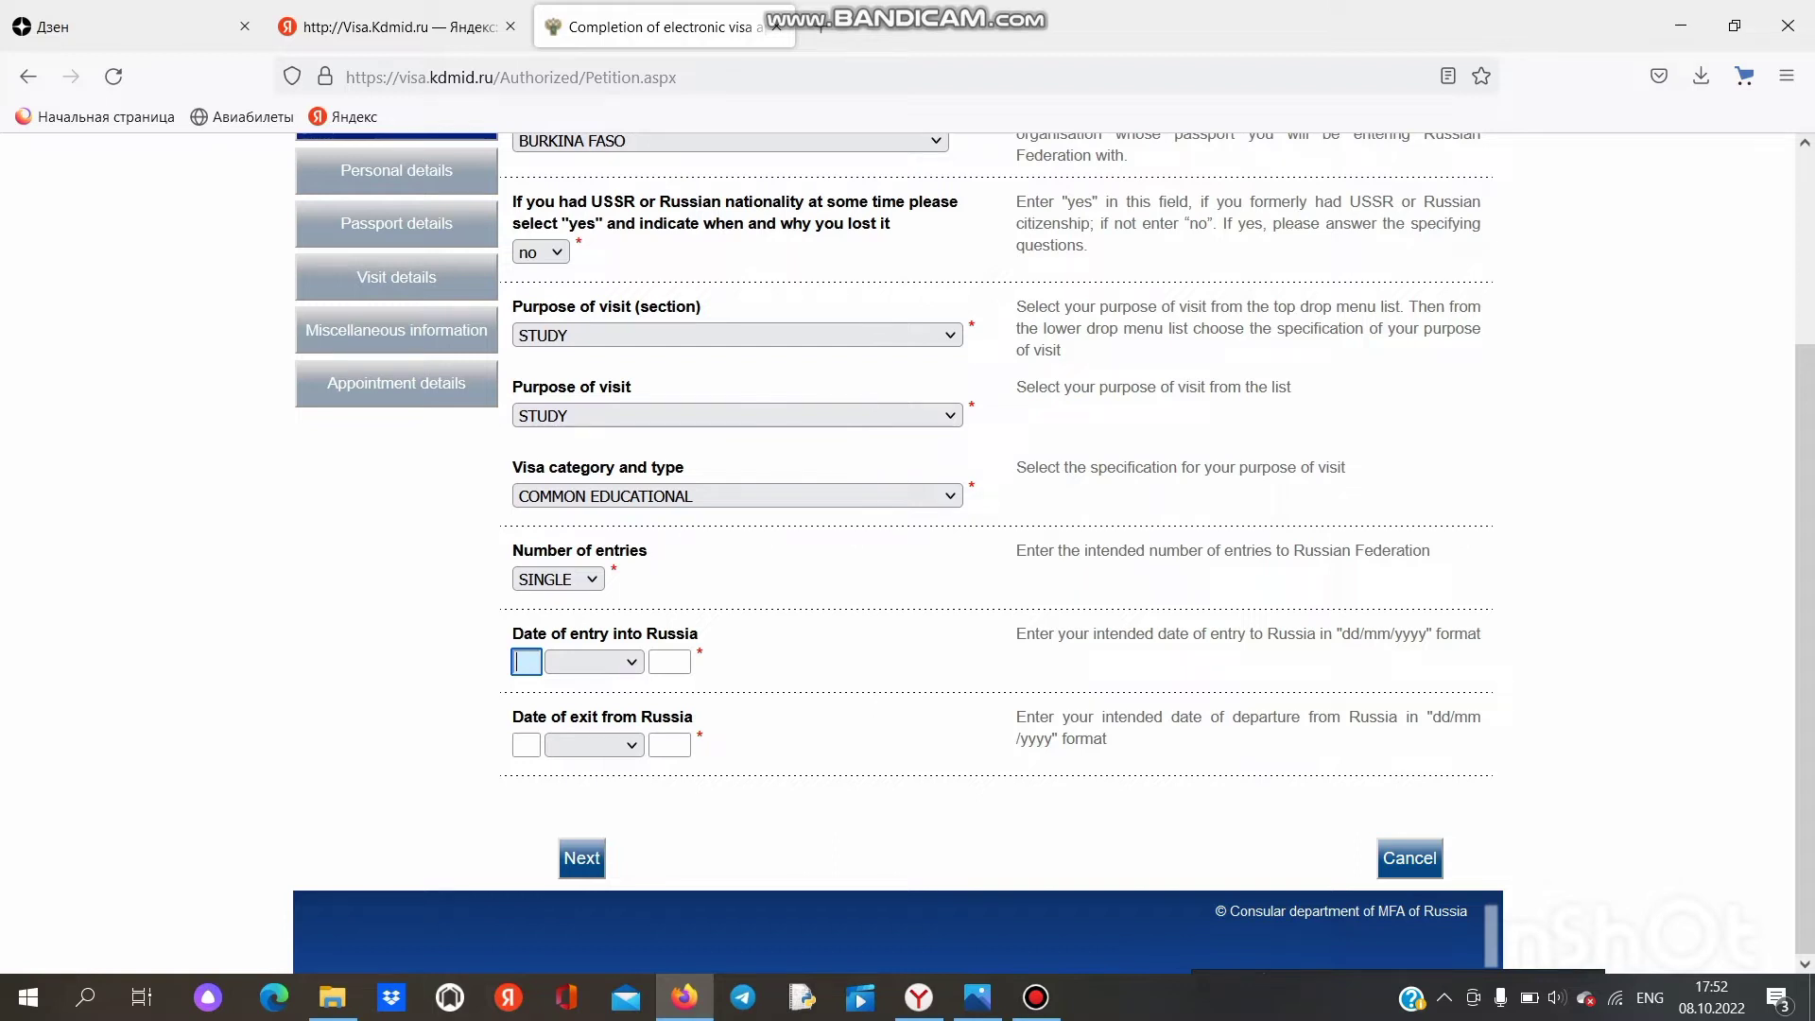
{"action": "type", "text": "15"}
{"action": "key", "text": "Tab"}
{"action": "key", "text": "alt+Down"}
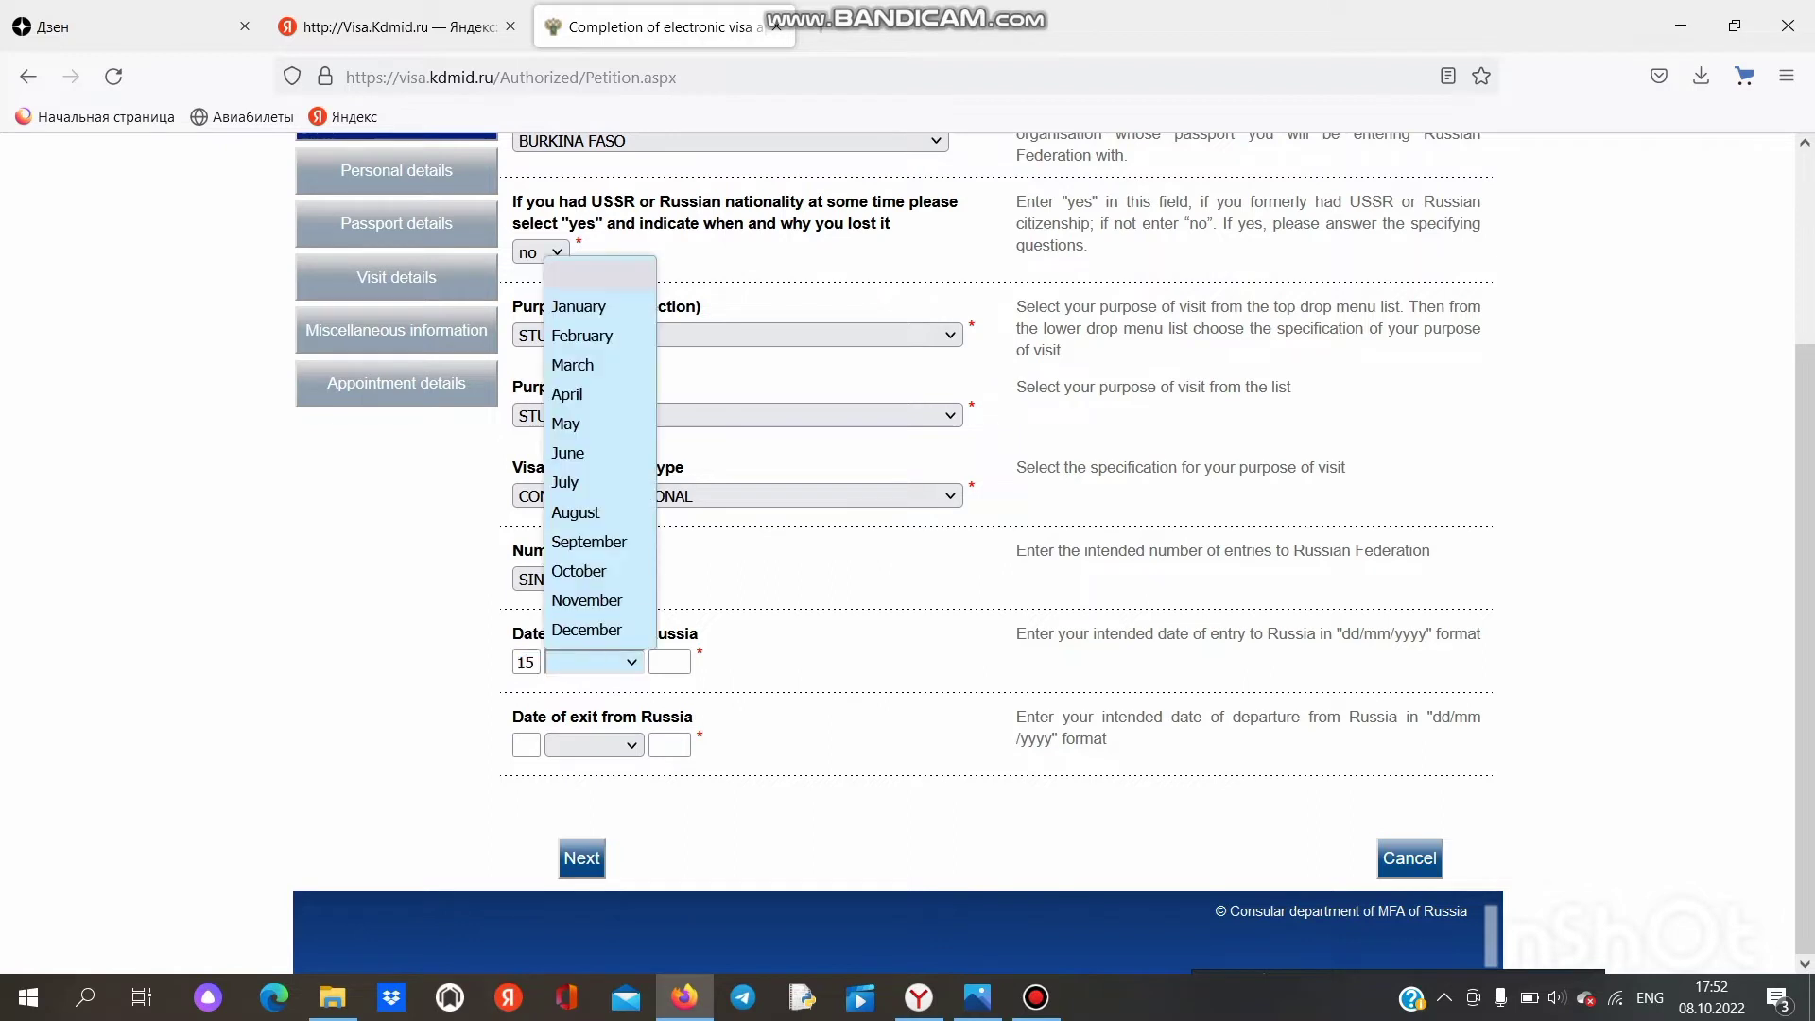
{"action": "key", "text": "Return"}
{"action": "key", "text": "Tab"}
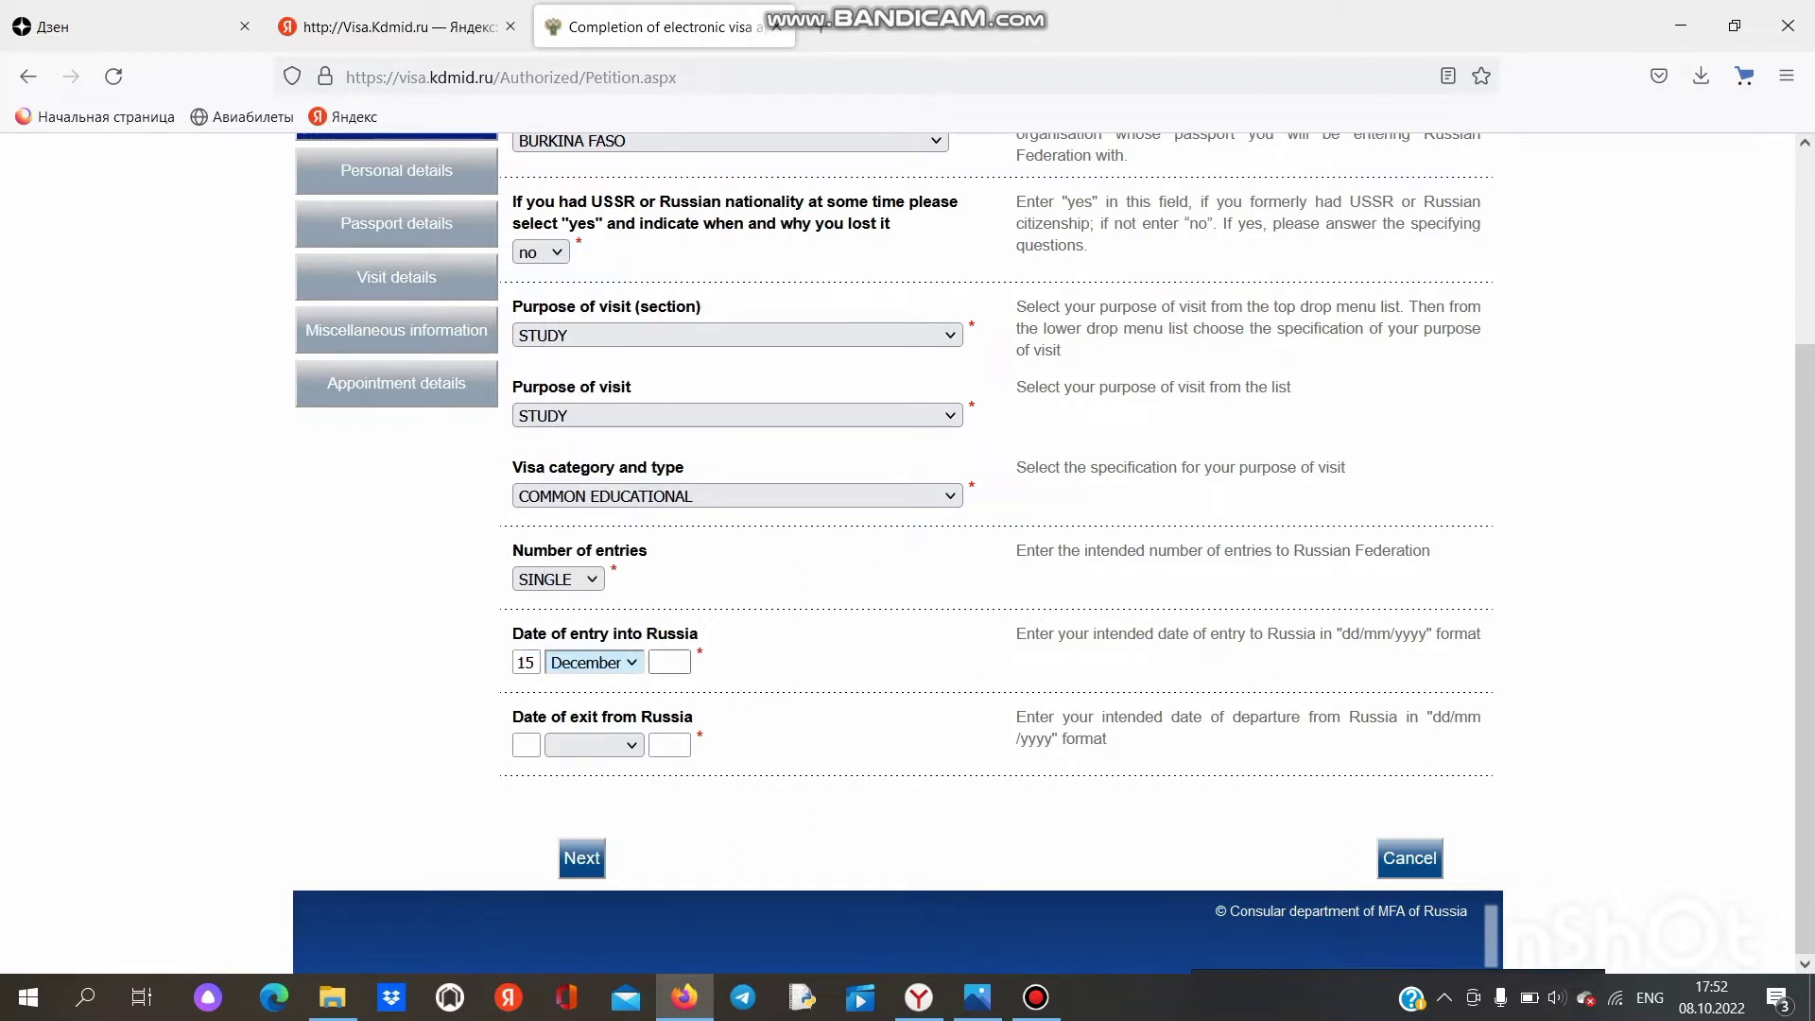
{"action": "type", "text": "2022"}
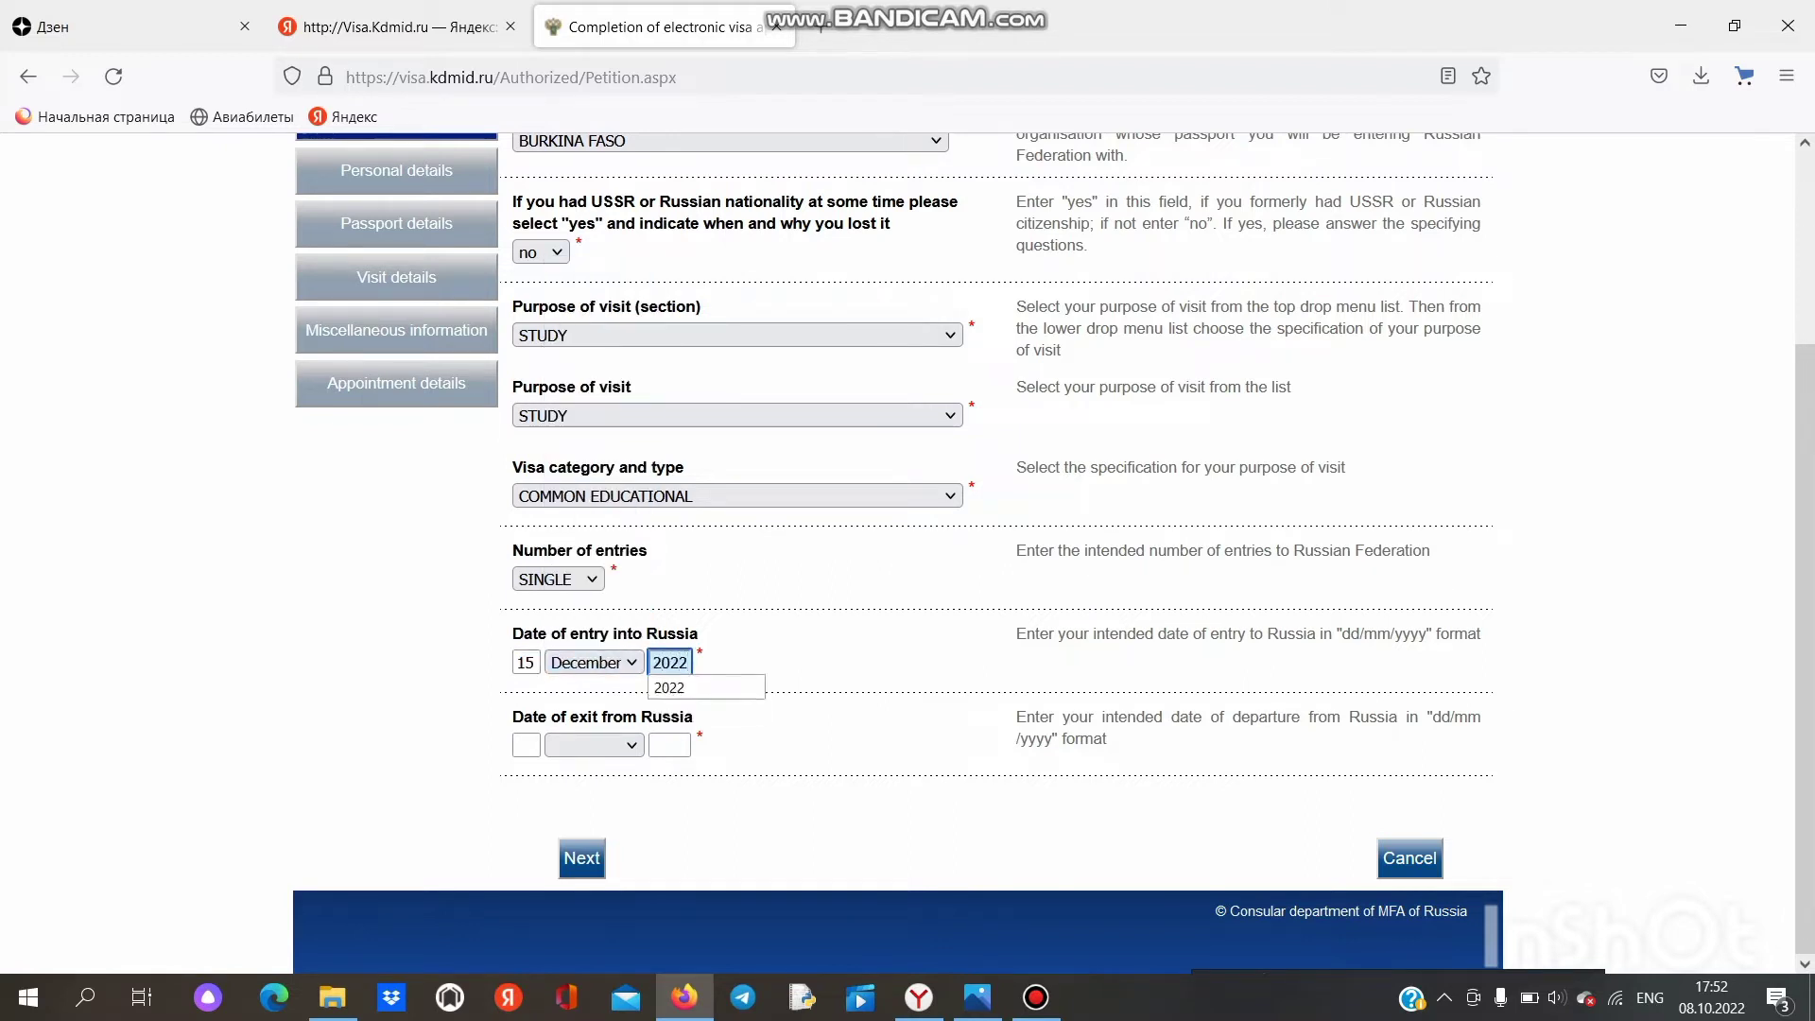
{"action": "key", "text": "Tab"}
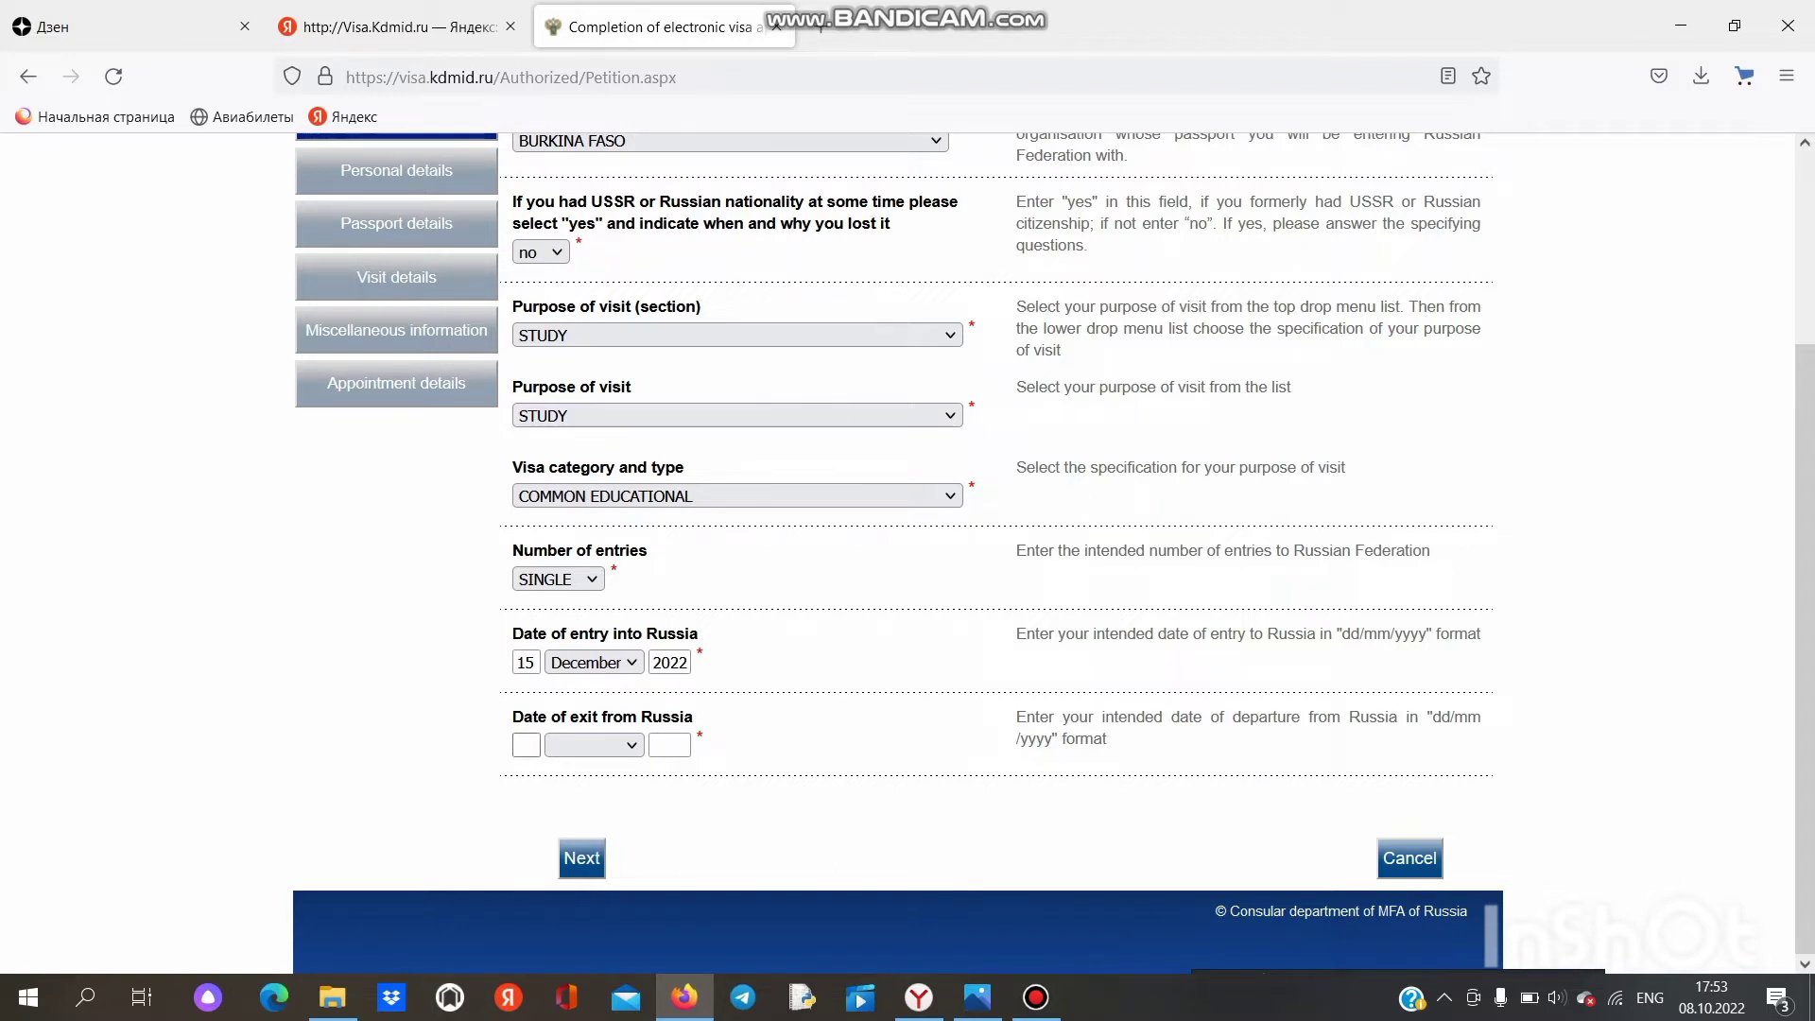
Step: Set the exit date to 5 August 2026, correcting the year from 2023
{"action": "left_click", "coordinate": [527, 745]}
{"action": "type", "text": "5"}
{"action": "left_click", "coordinate": [624, 745]}
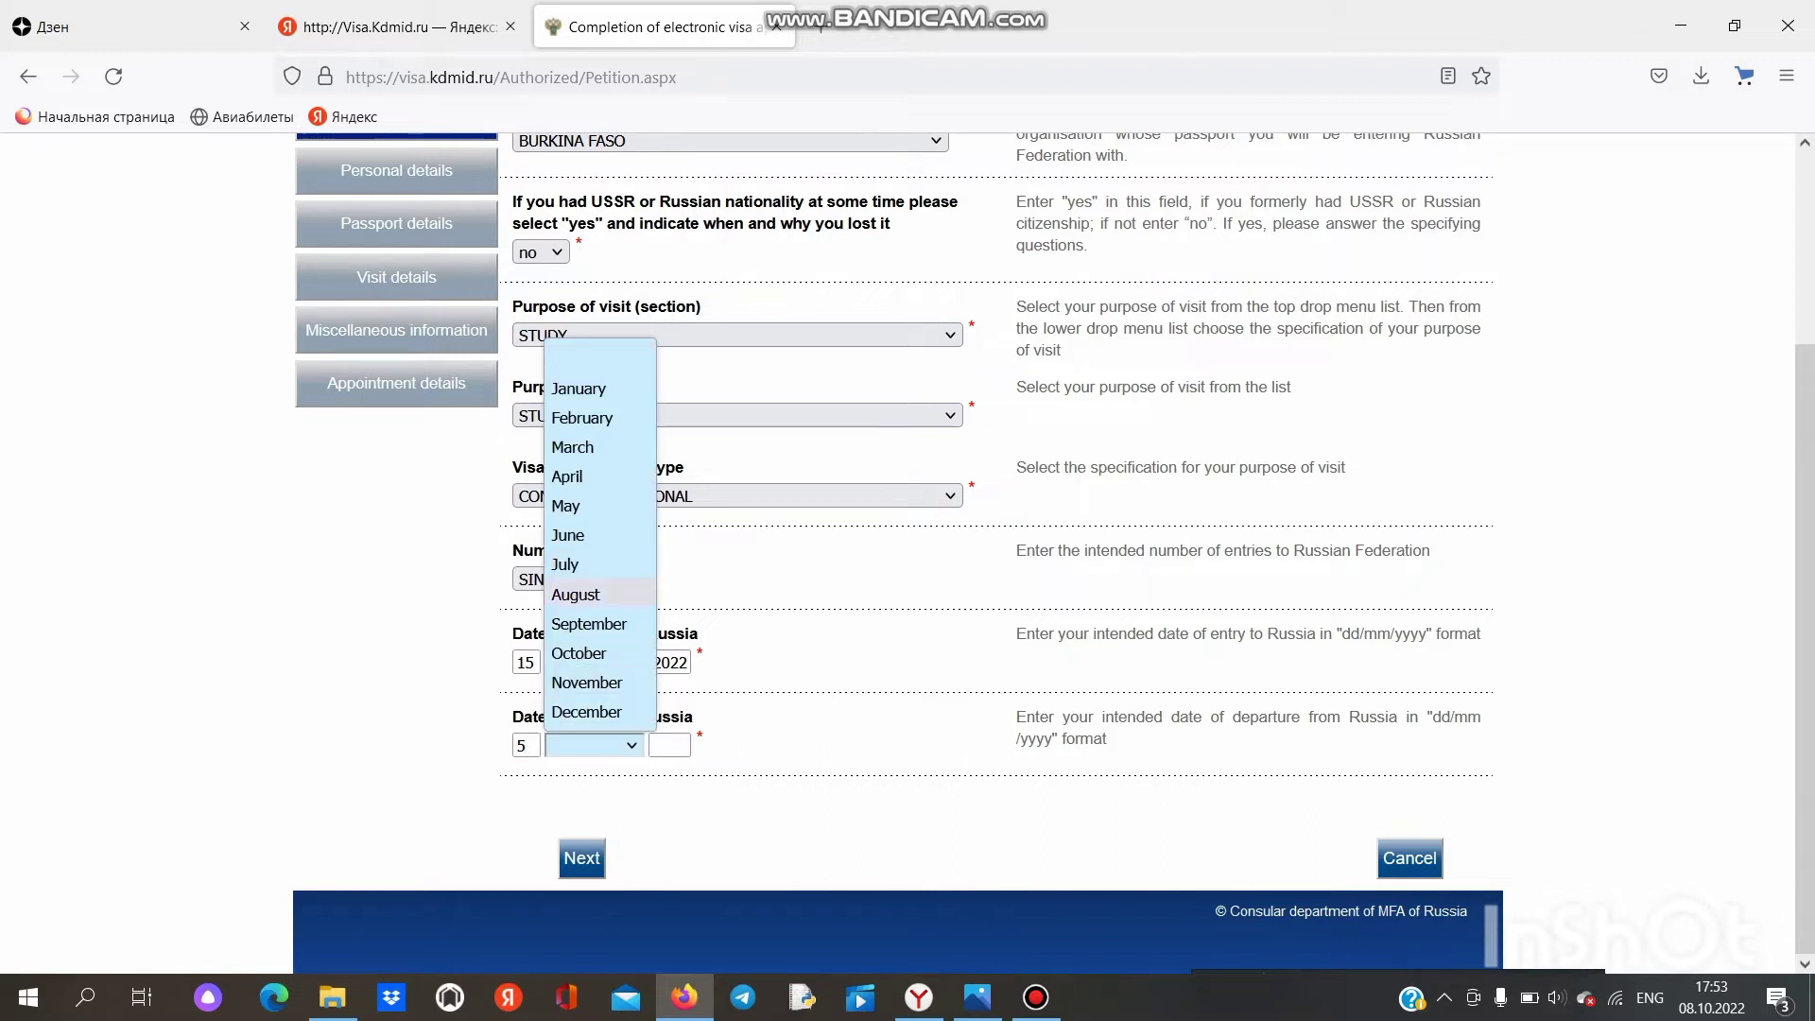
{"action": "left_click", "coordinate": [575, 593]}
{"action": "key", "text": "Tab"}
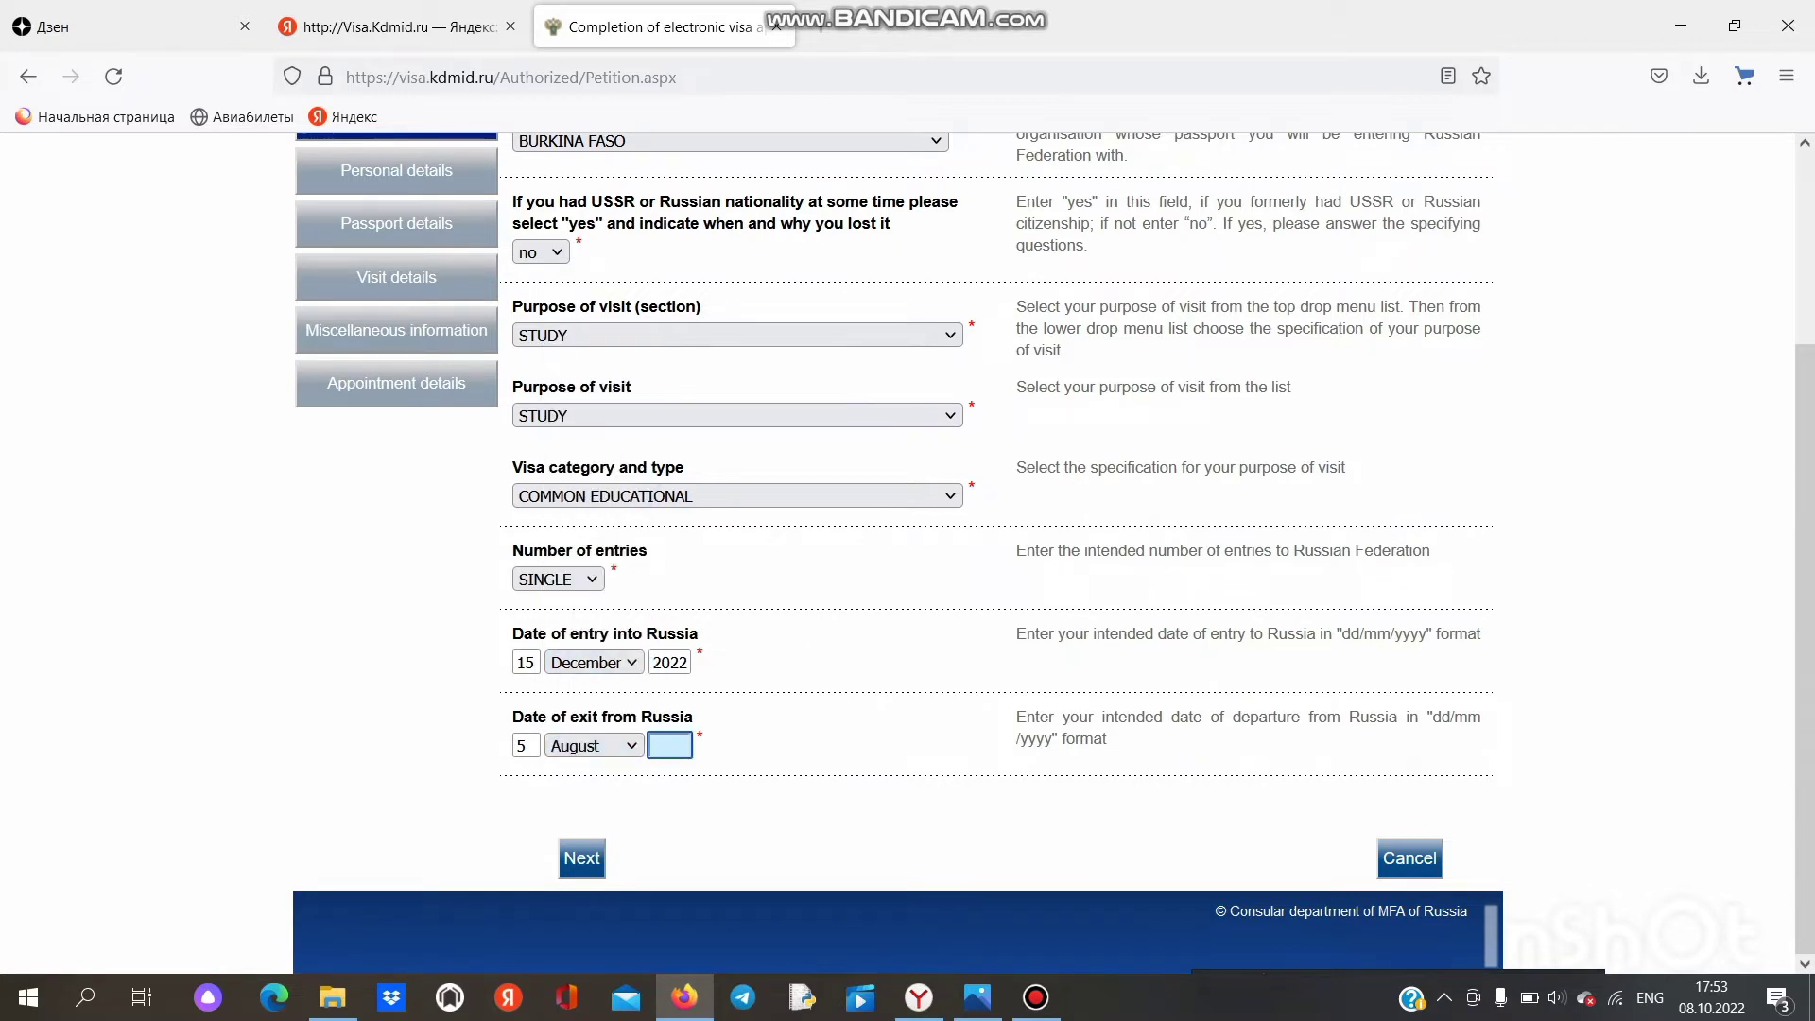
{"action": "type", "text": "2023"}
{"action": "key", "text": "Tab"}
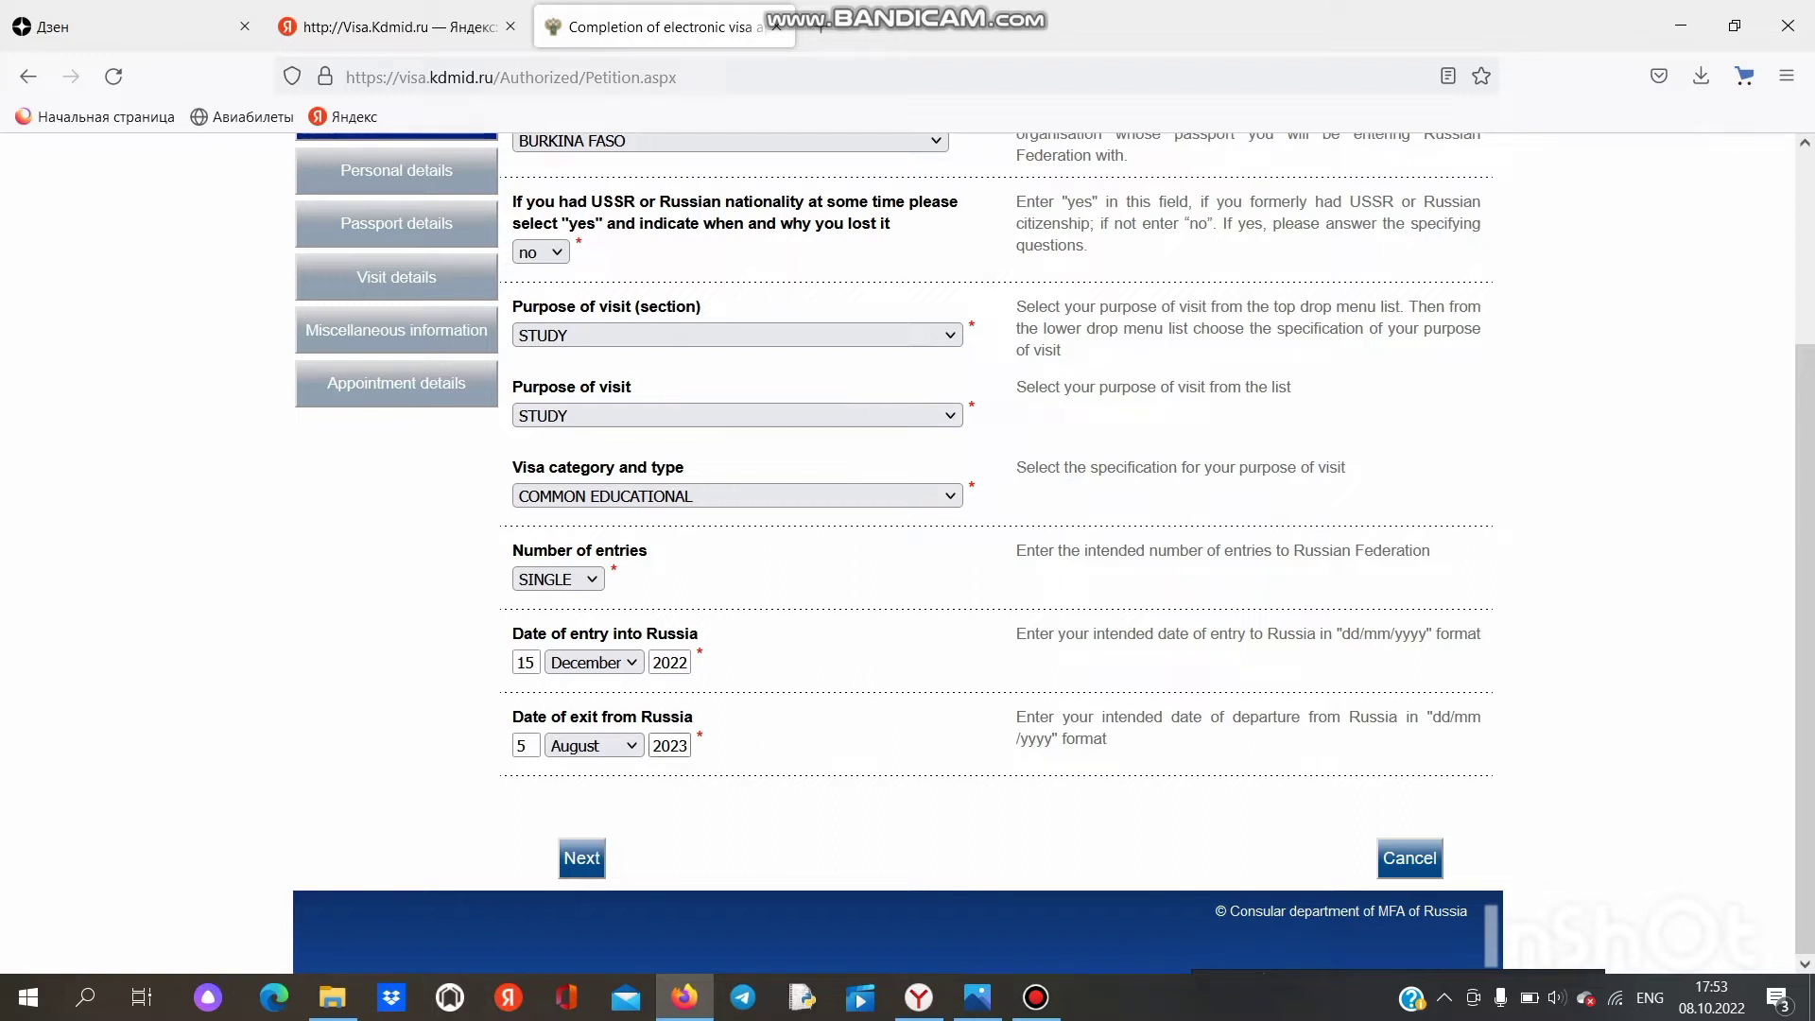
{"action": "left_click", "coordinate": [685, 746]}
{"action": "key", "text": "BackSpace"}
{"action": "key", "text": "BackSpace"}
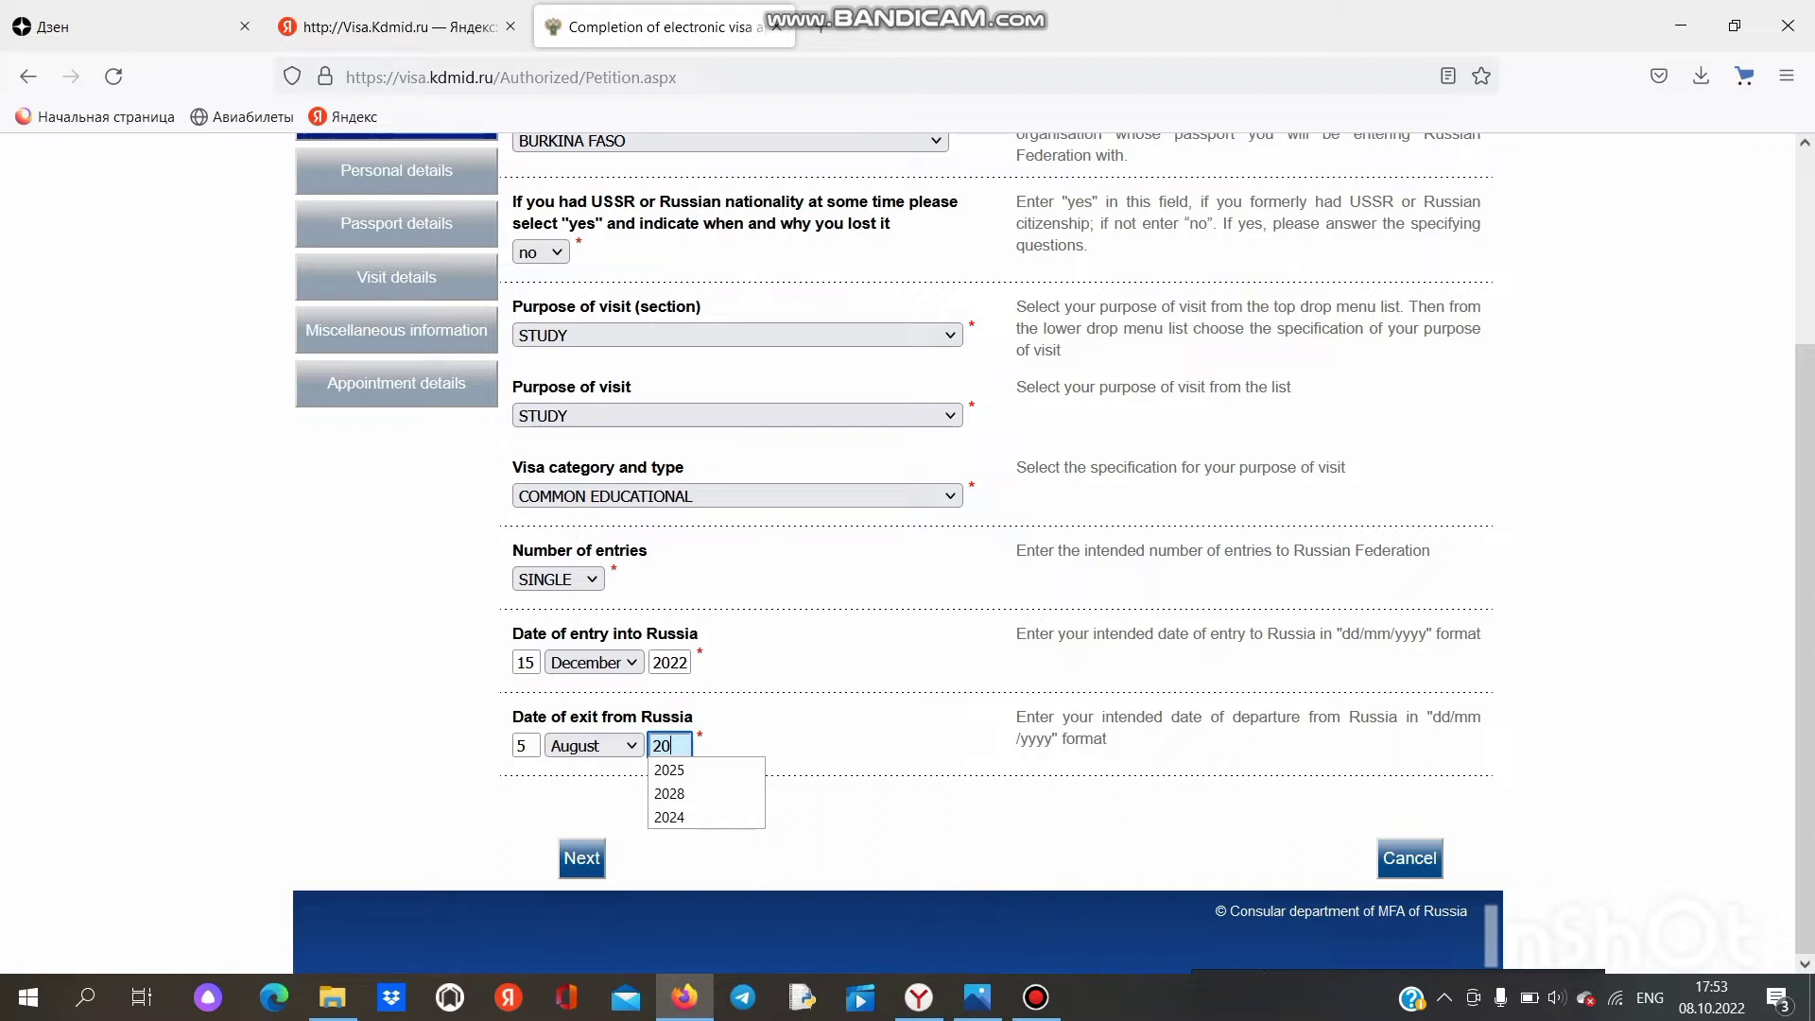
{"action": "type", "text": "26"}
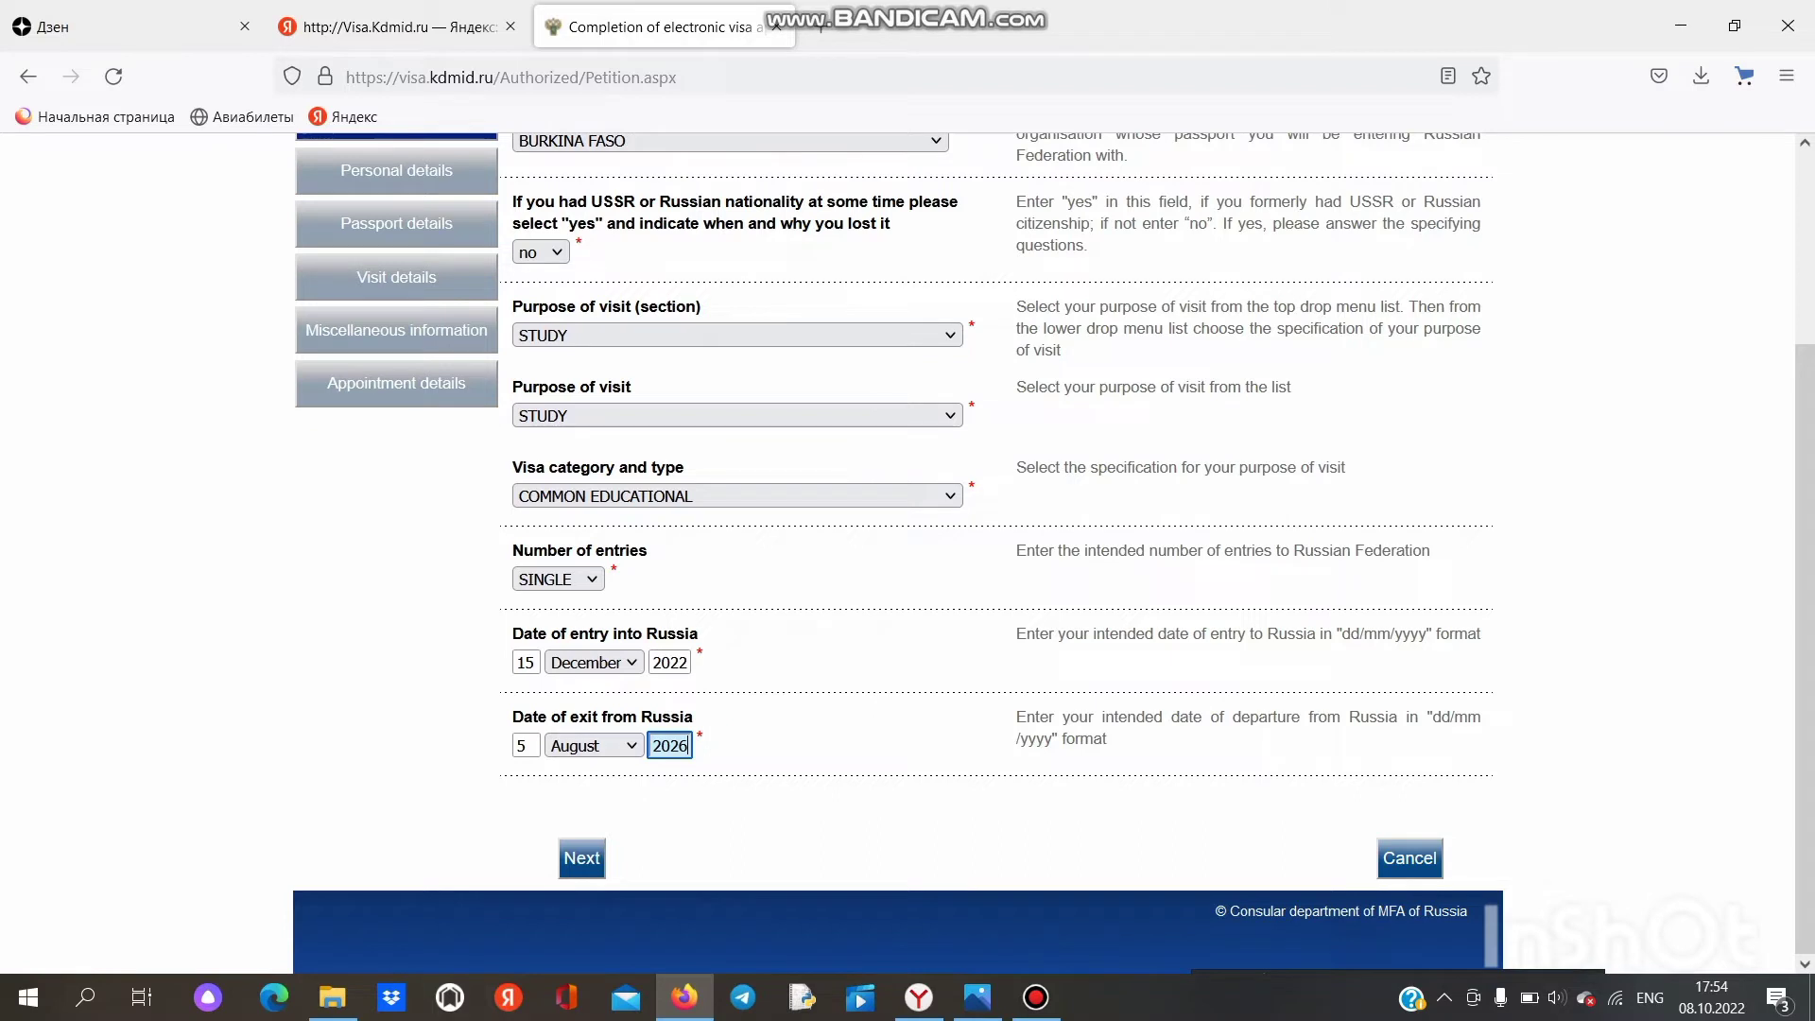
{"action": "scroll", "coordinate": [898, 553], "scroll_direction": "up", "scroll_amount": 3}
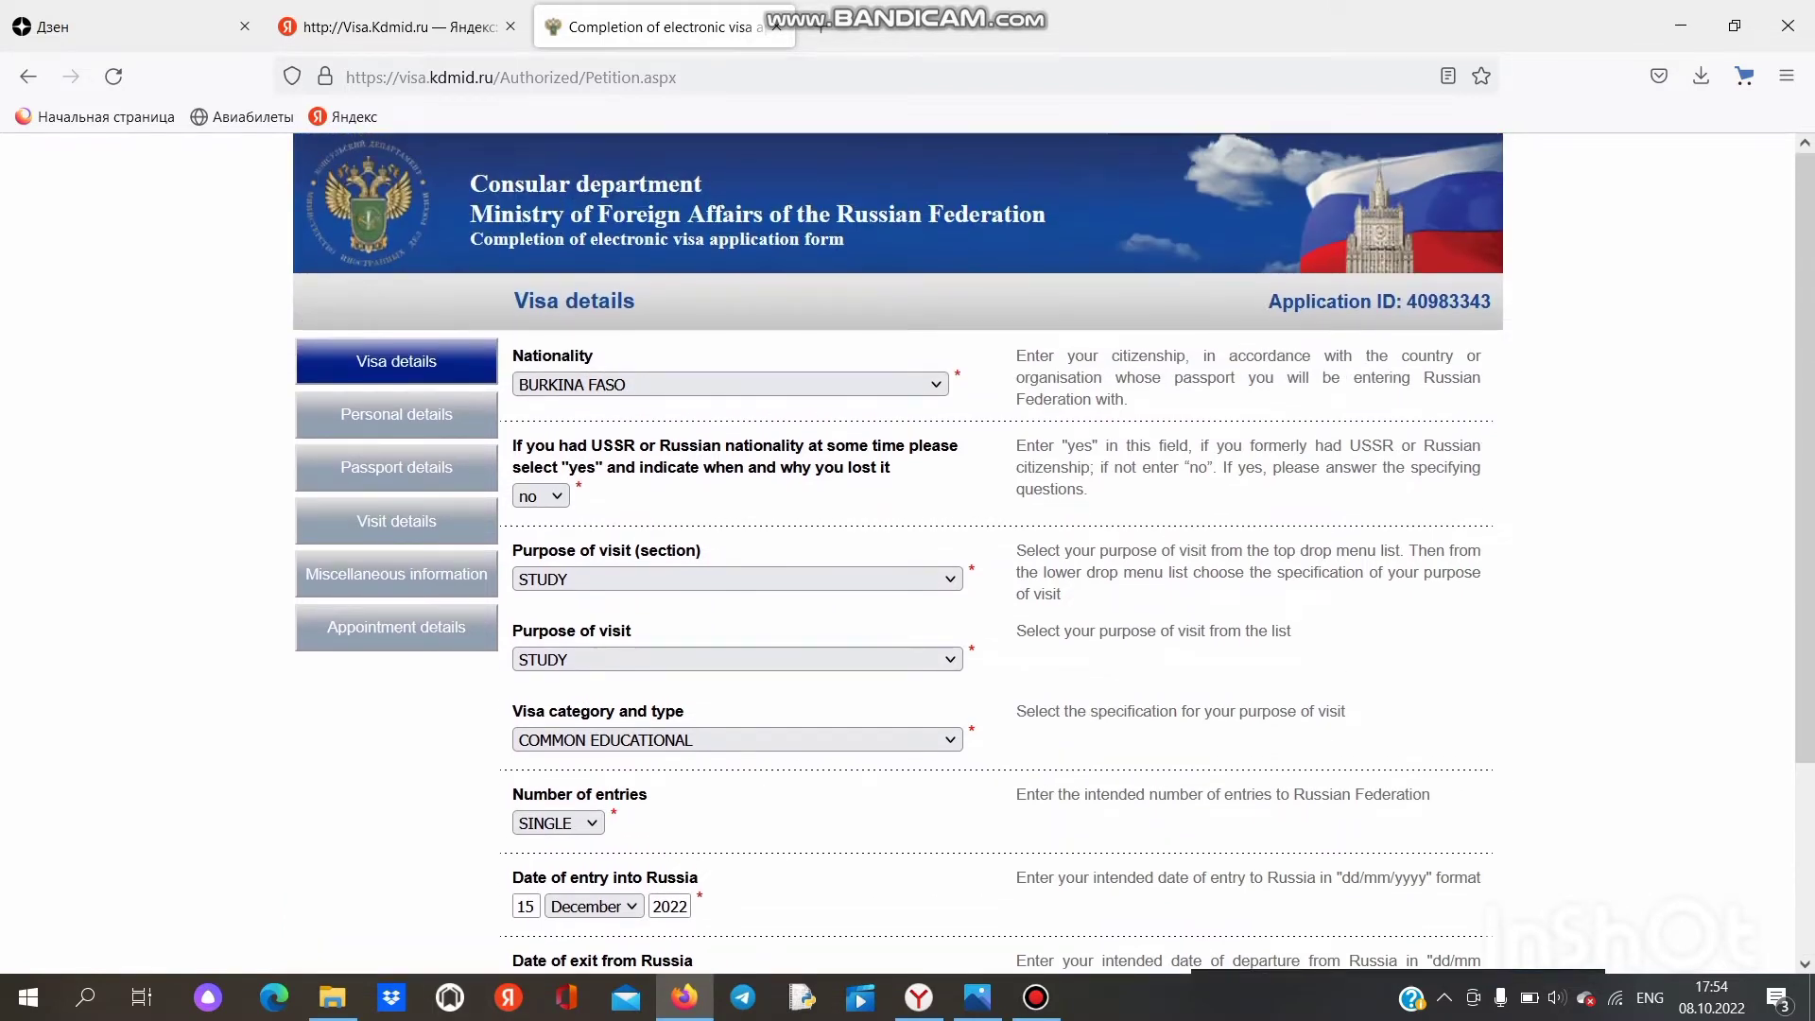
{"action": "scroll", "coordinate": [898, 553], "scroll_direction": "down", "scroll_amount": 3}
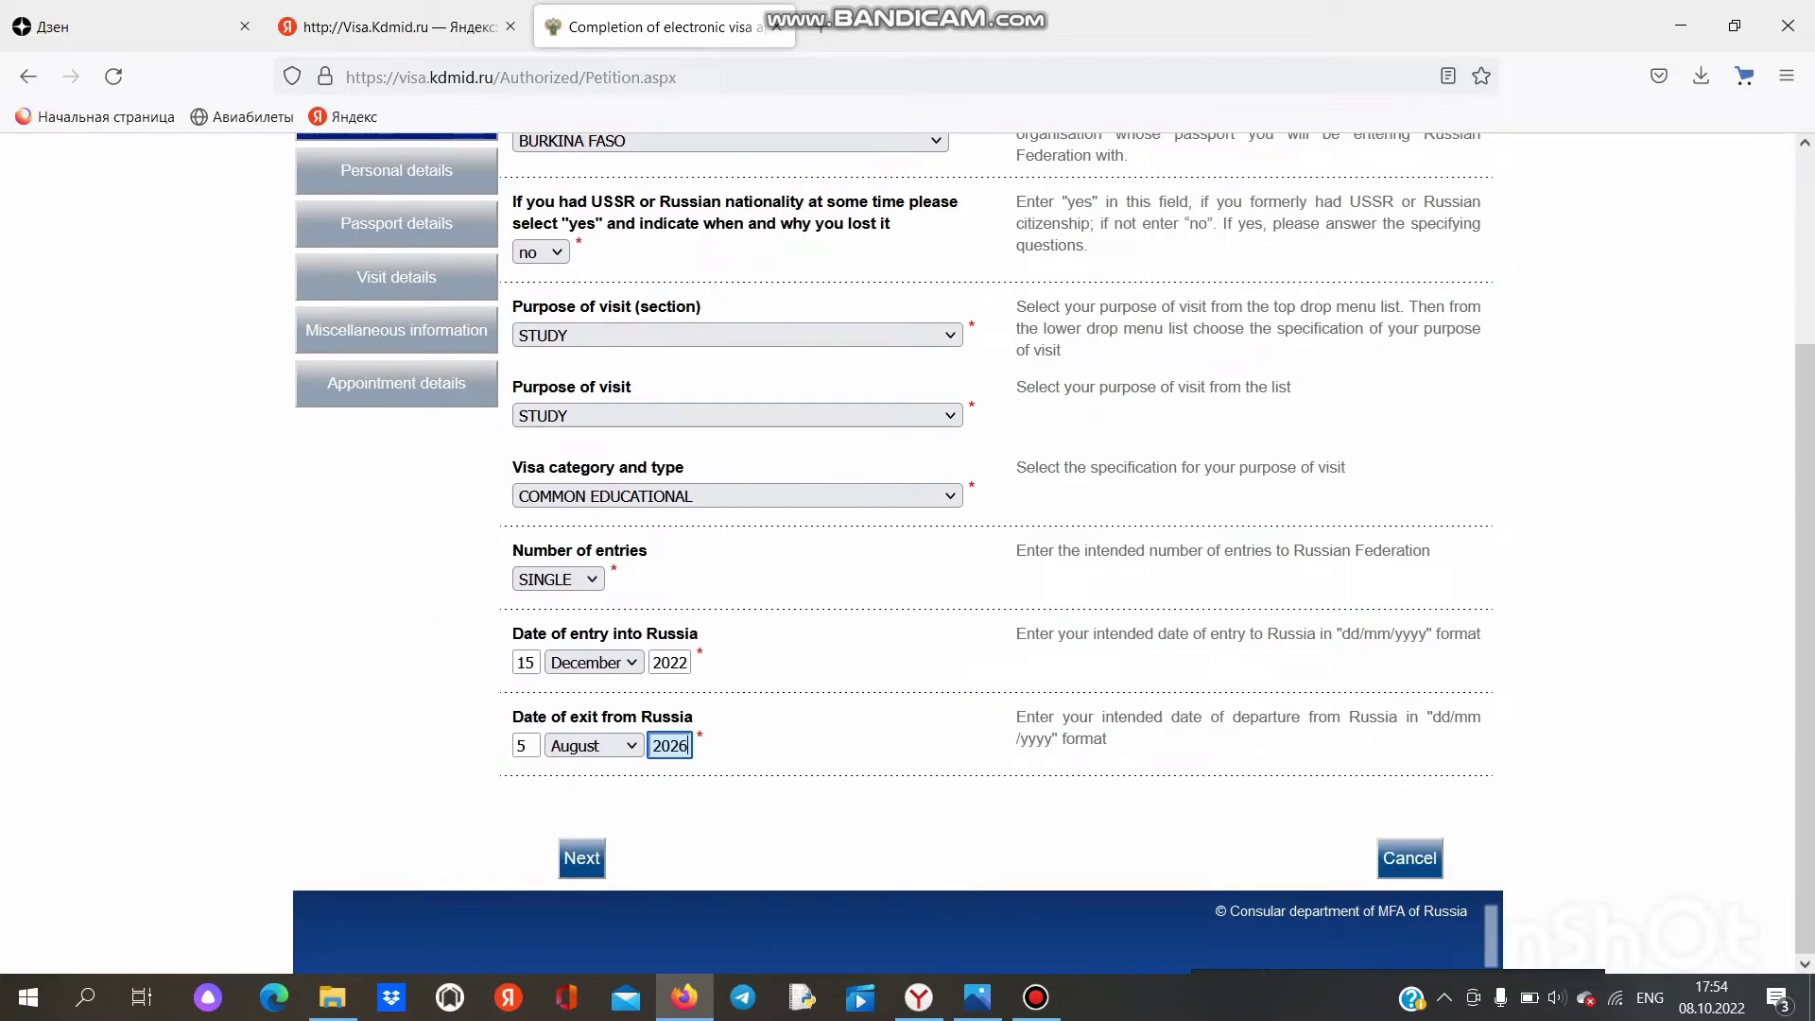
Step: On Personal details, enter the applicant's surname and first names, answering no to other names
{"action": "left_click", "coordinate": [581, 857]}
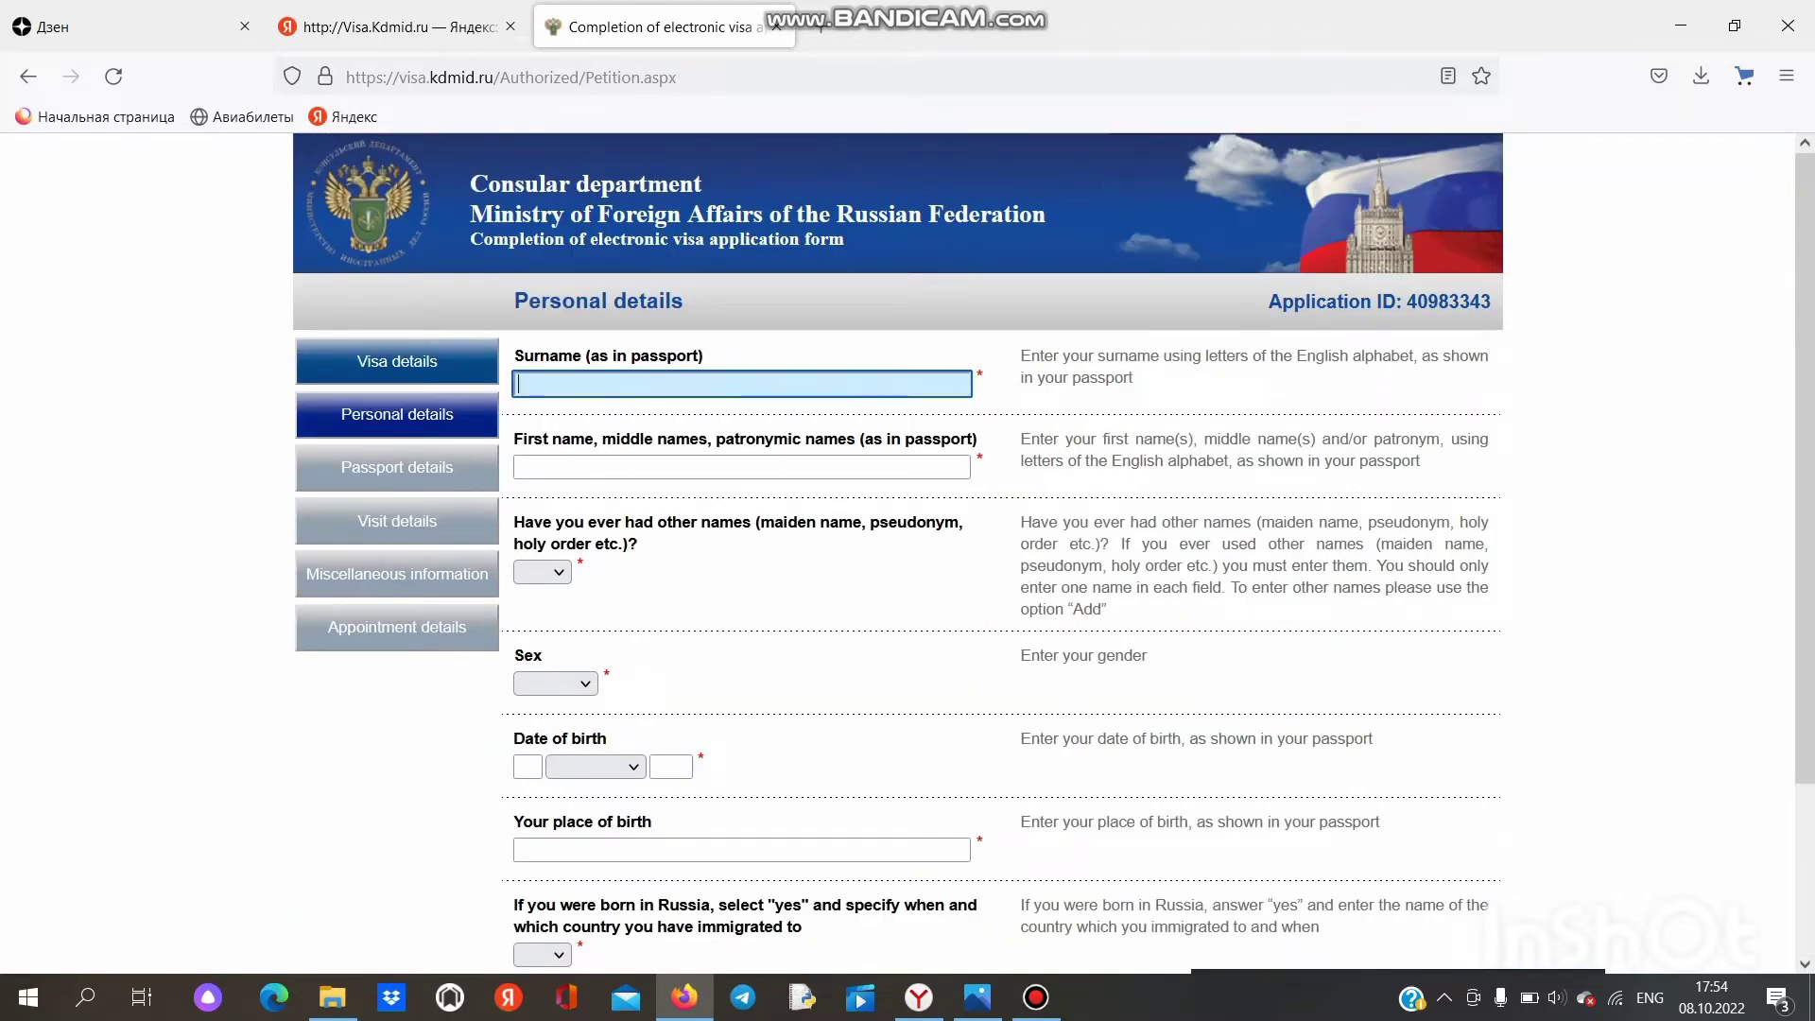
{"action": "left_click", "coordinate": [742, 467]}
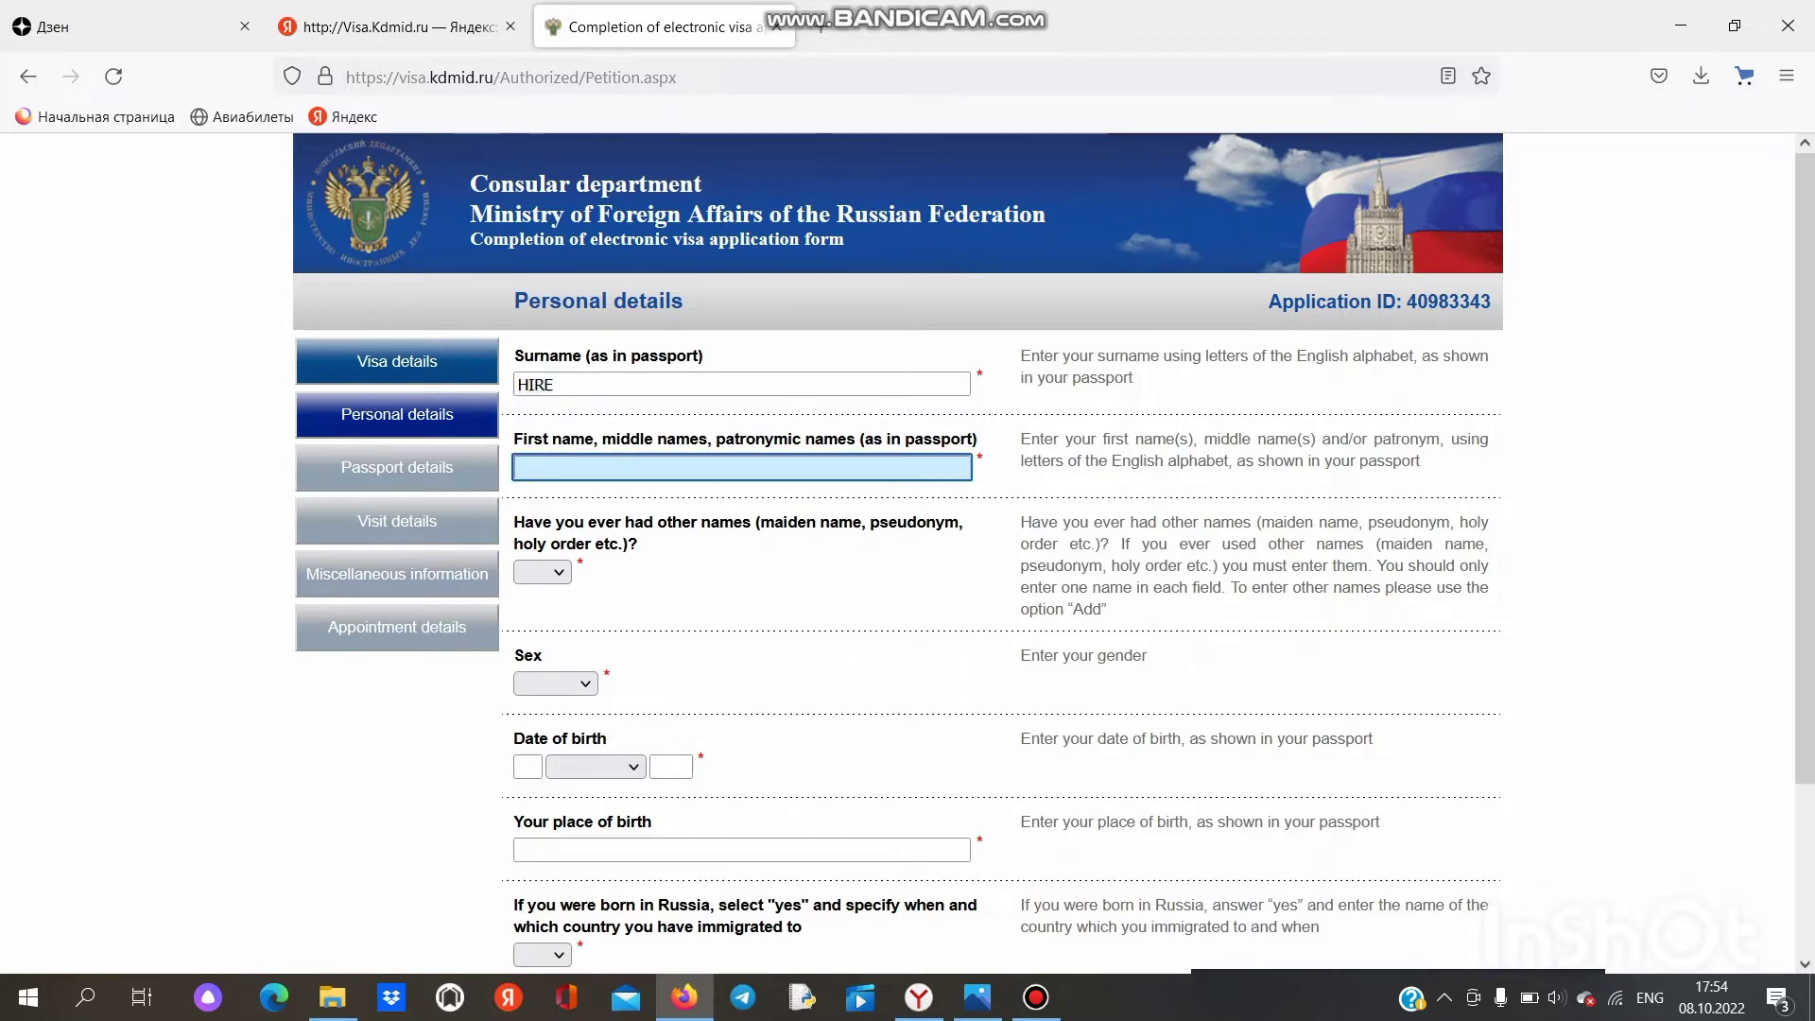
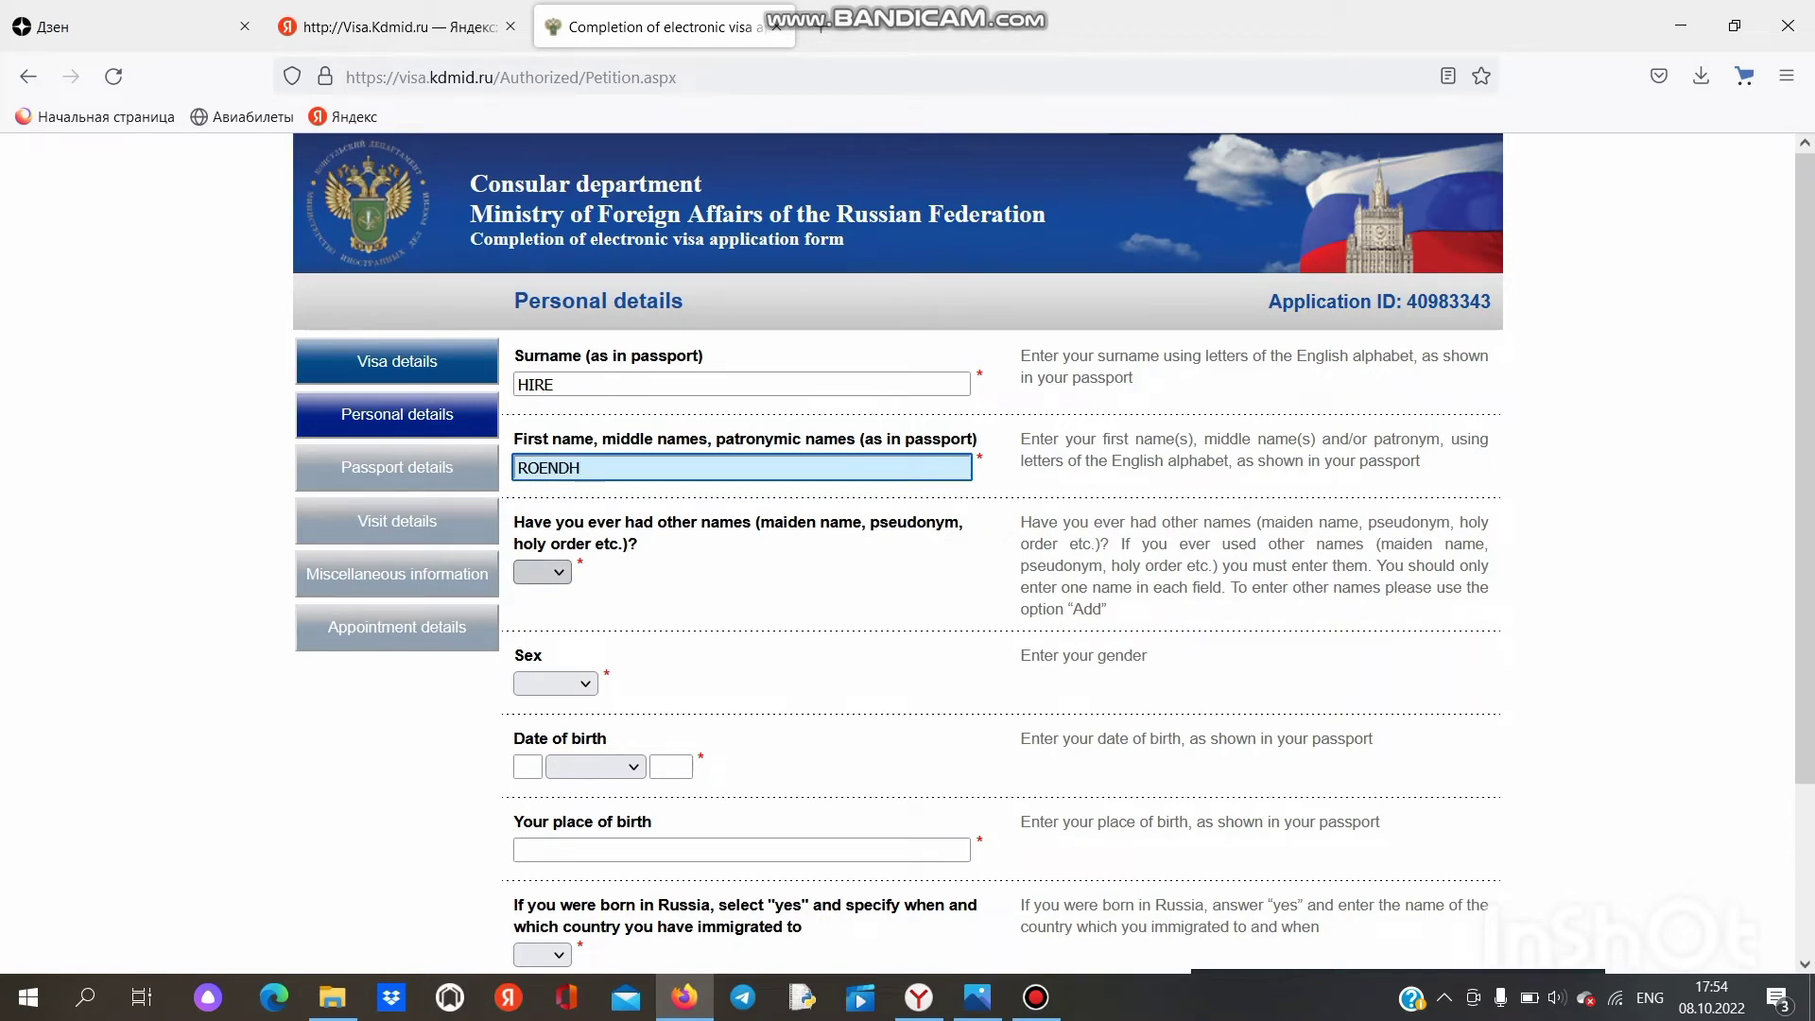
{"action": "left_click", "coordinate": [557, 571]}
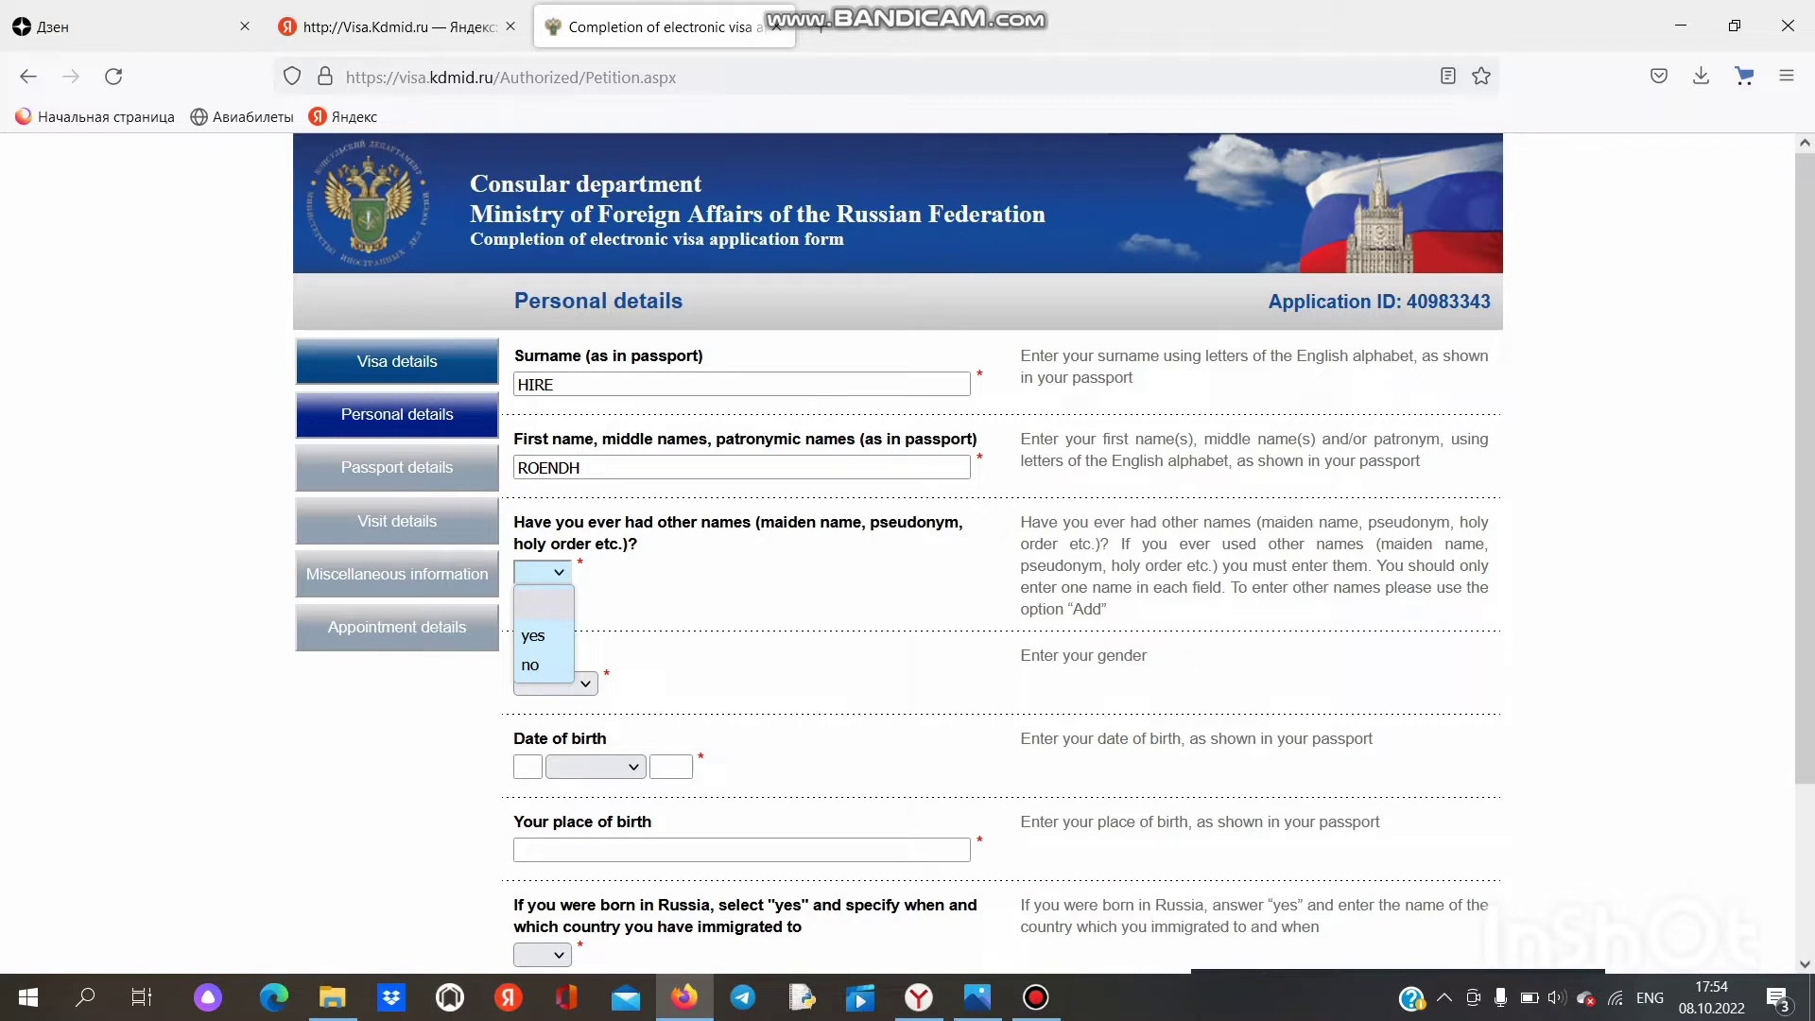
{"action": "left_click", "coordinate": [529, 664]}
Step: Set sex to Male and date of birth to 8 July 1990
{"action": "scroll", "coordinate": [555, 567], "scroll_direction": "down", "scroll_amount": 3}
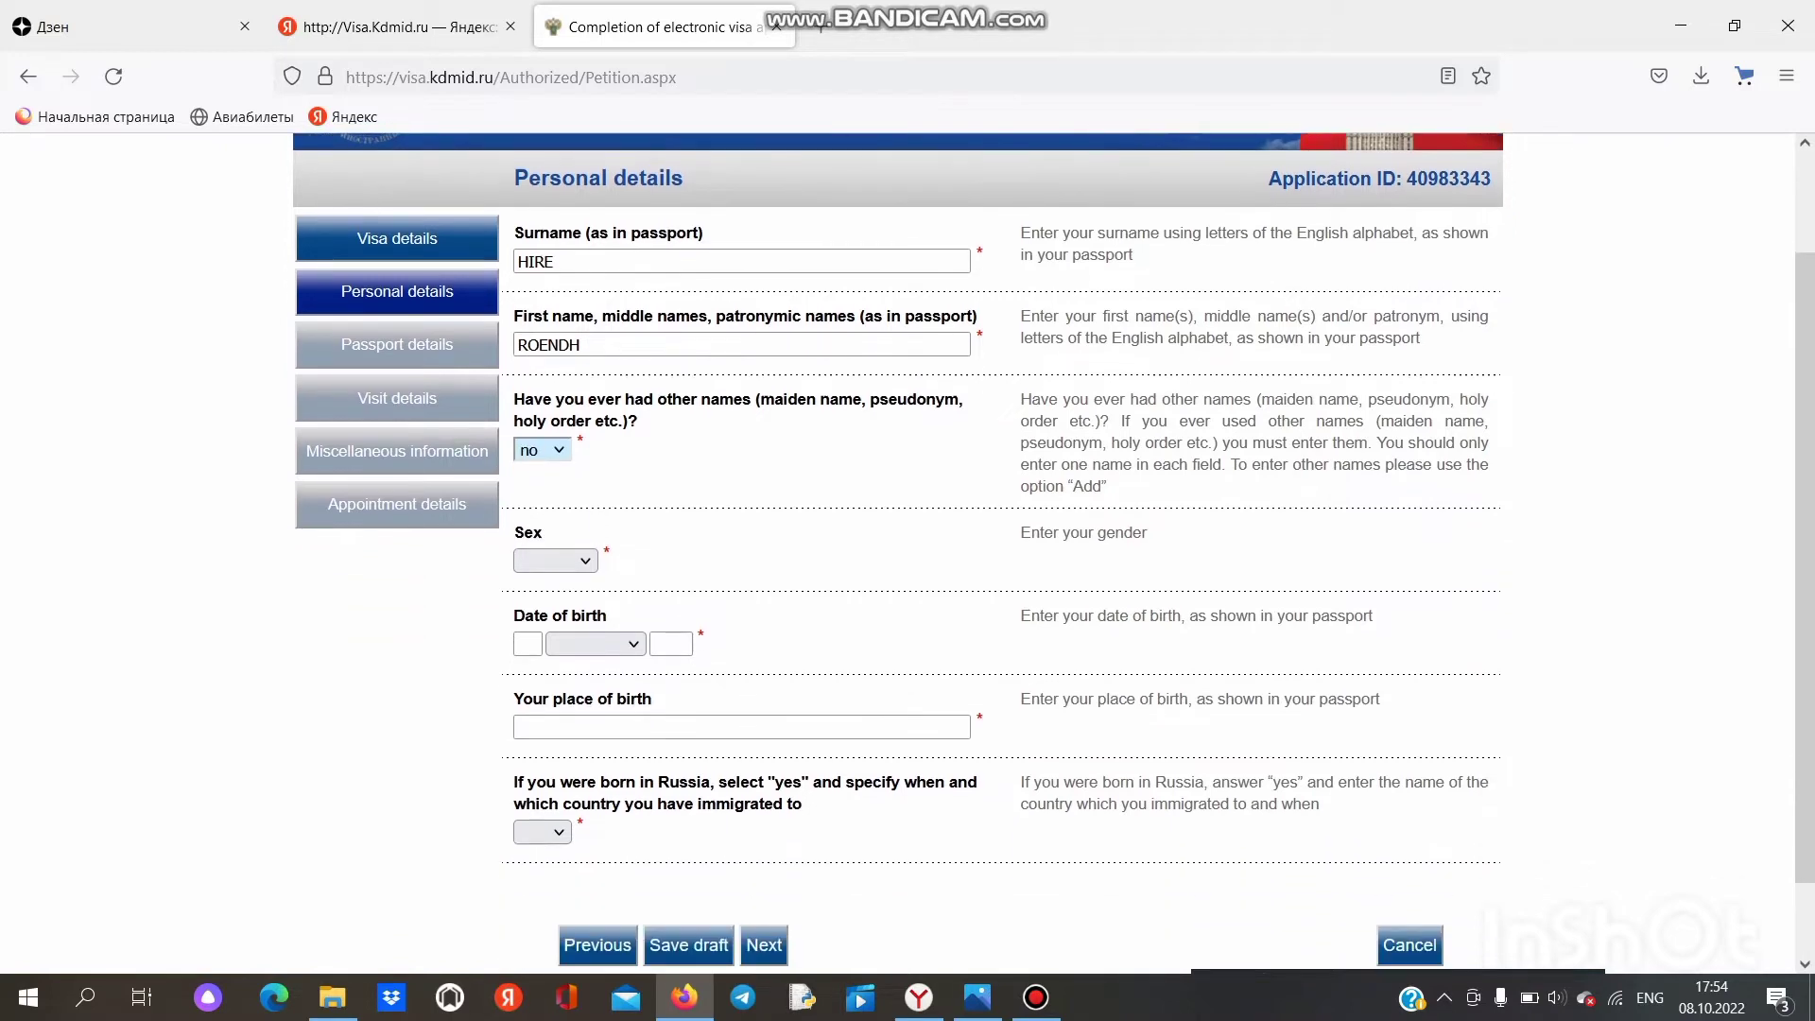
{"action": "left_click", "coordinate": [556, 559]}
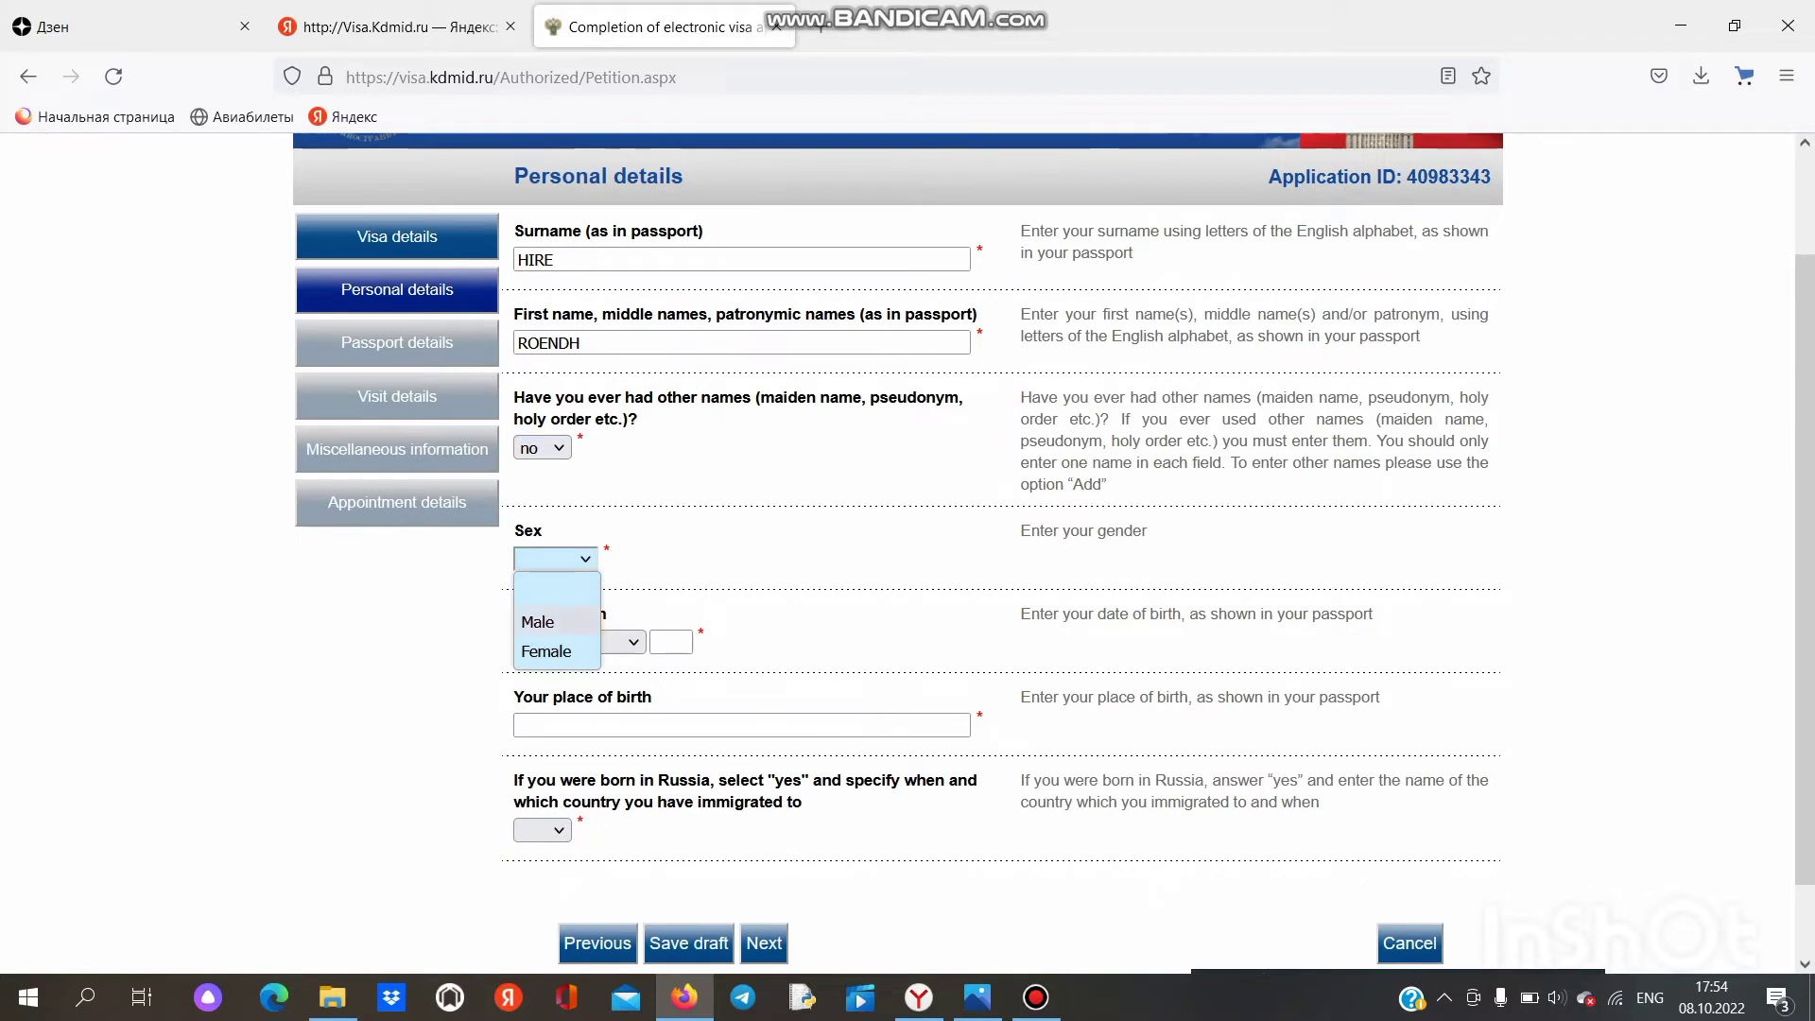
{"action": "left_click", "coordinate": [537, 621]}
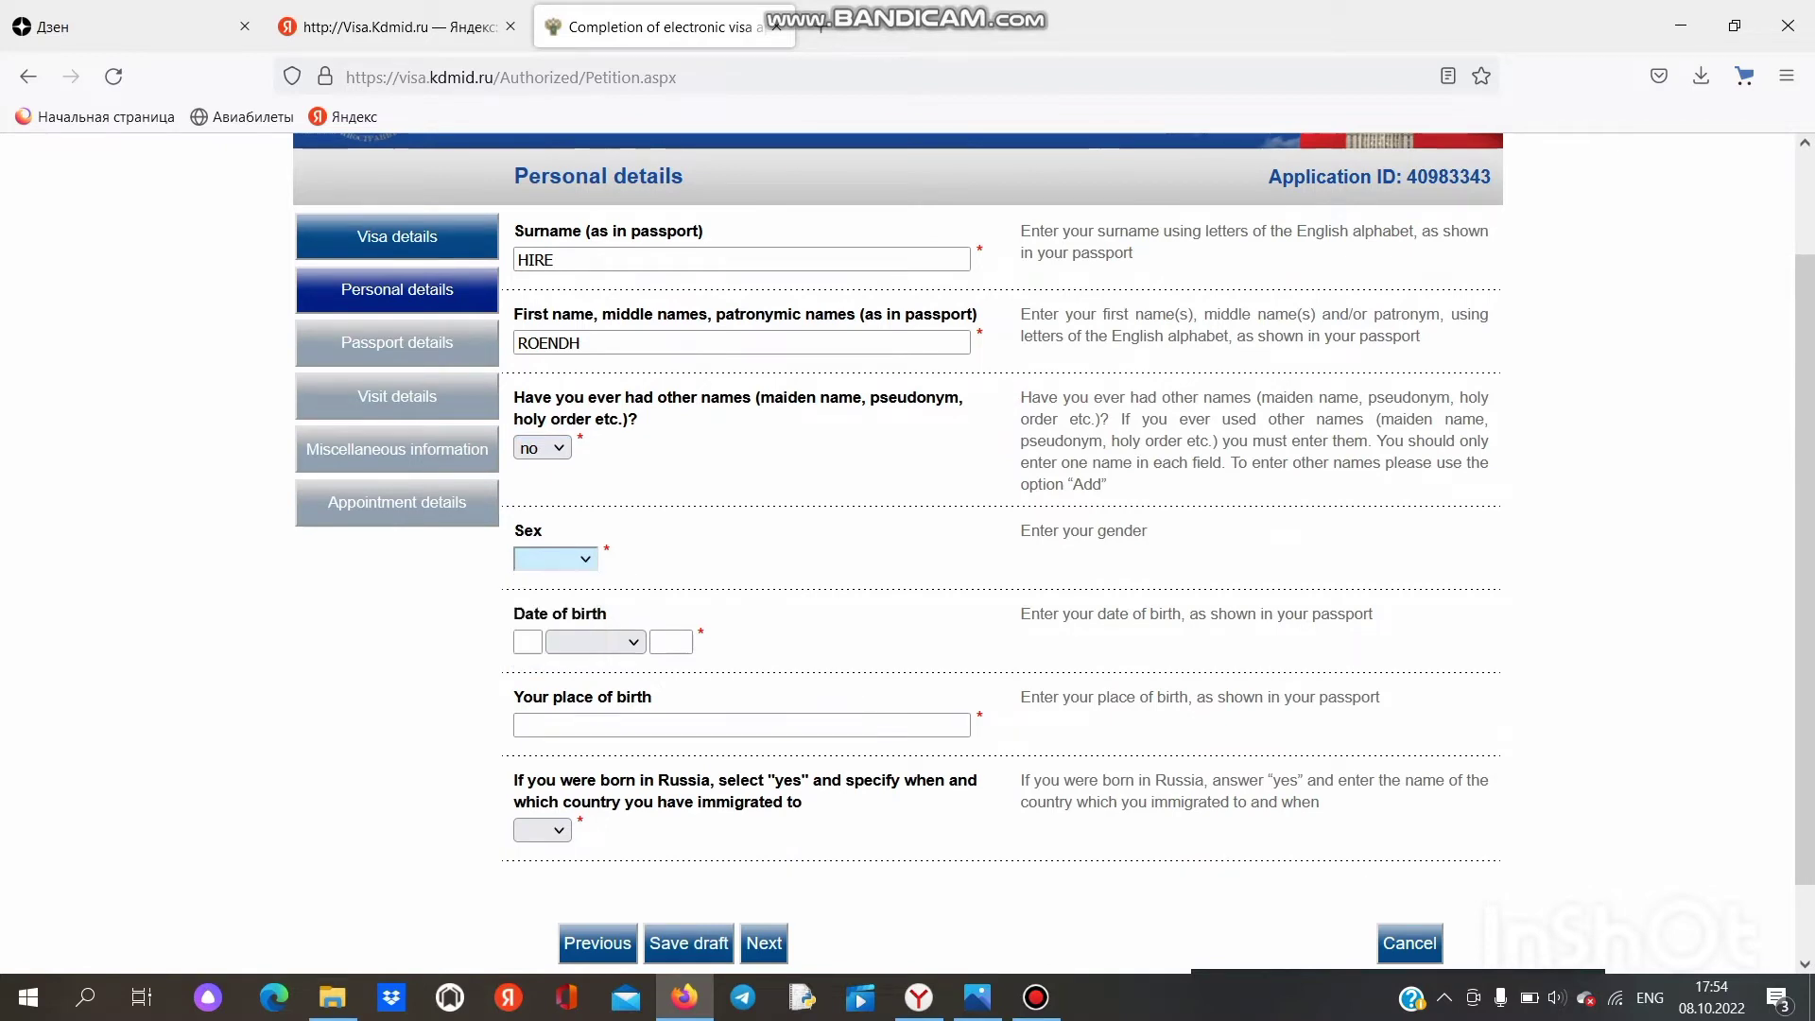
{"action": "scroll", "coordinate": [537, 621], "scroll_direction": "down", "scroll_amount": 2}
{"action": "left_click", "coordinate": [528, 556]}
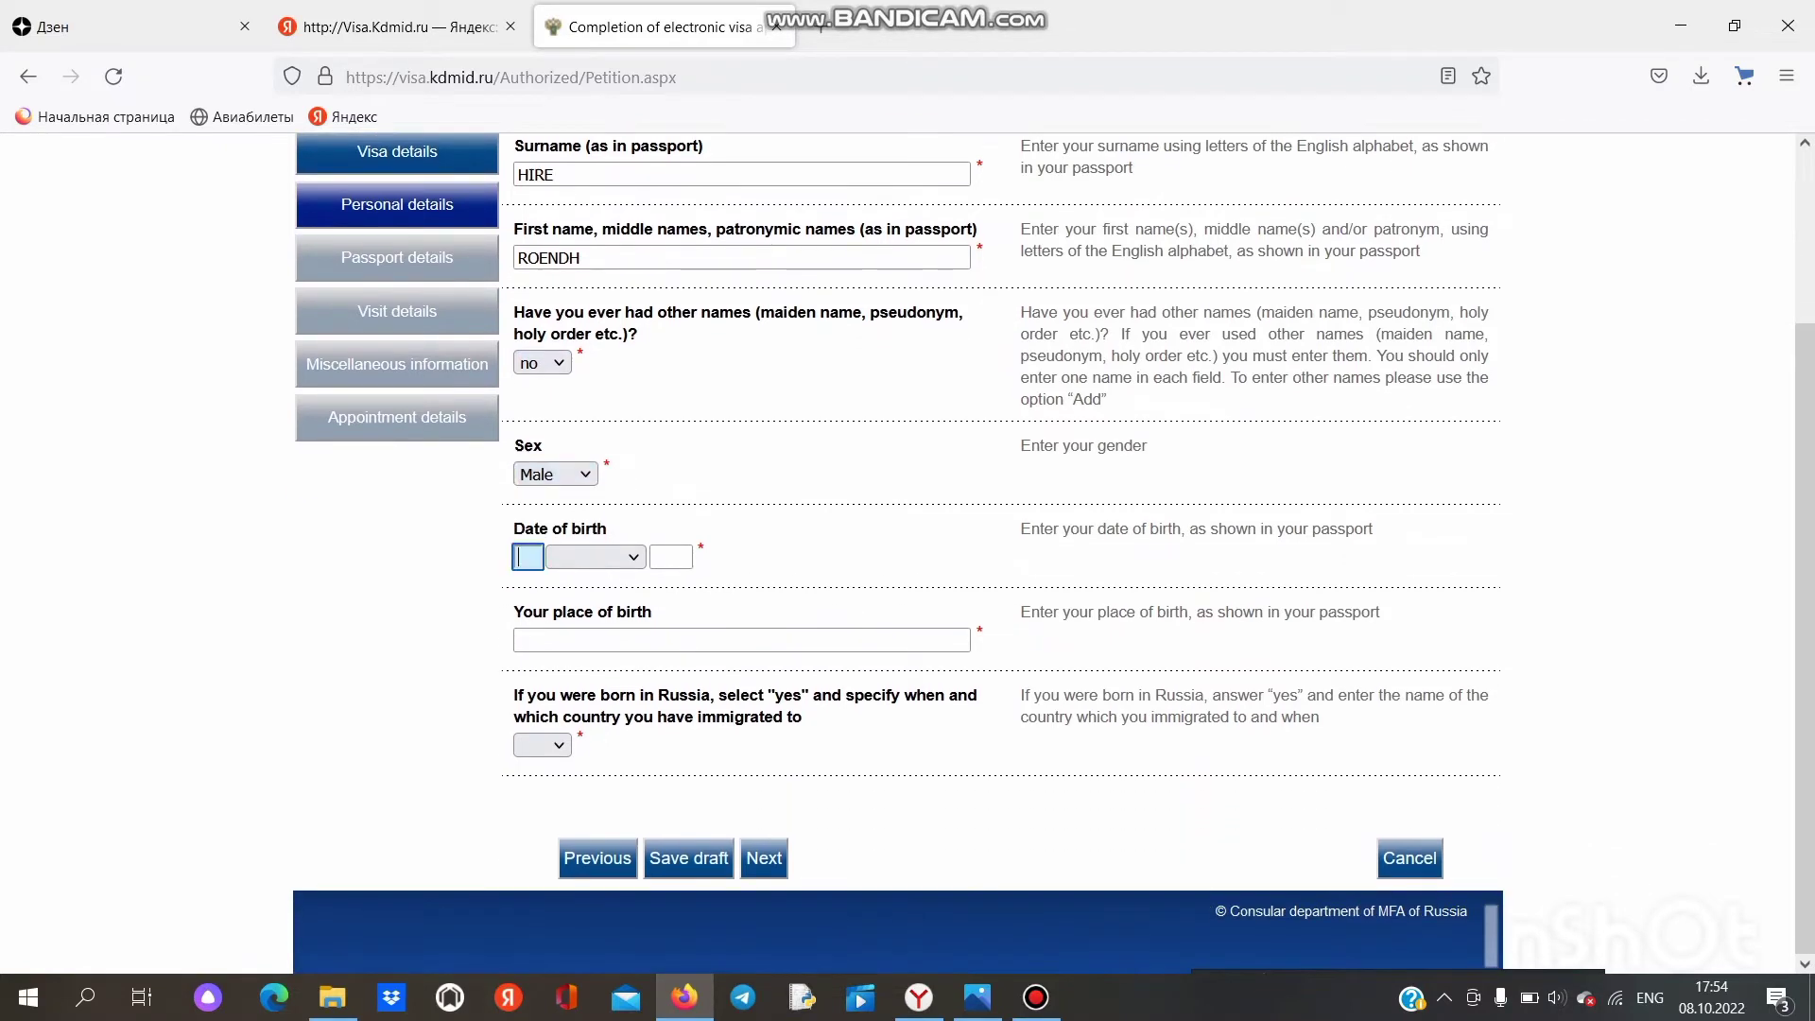
{"action": "type", "text": "8"}
{"action": "left_click", "coordinate": [596, 557]}
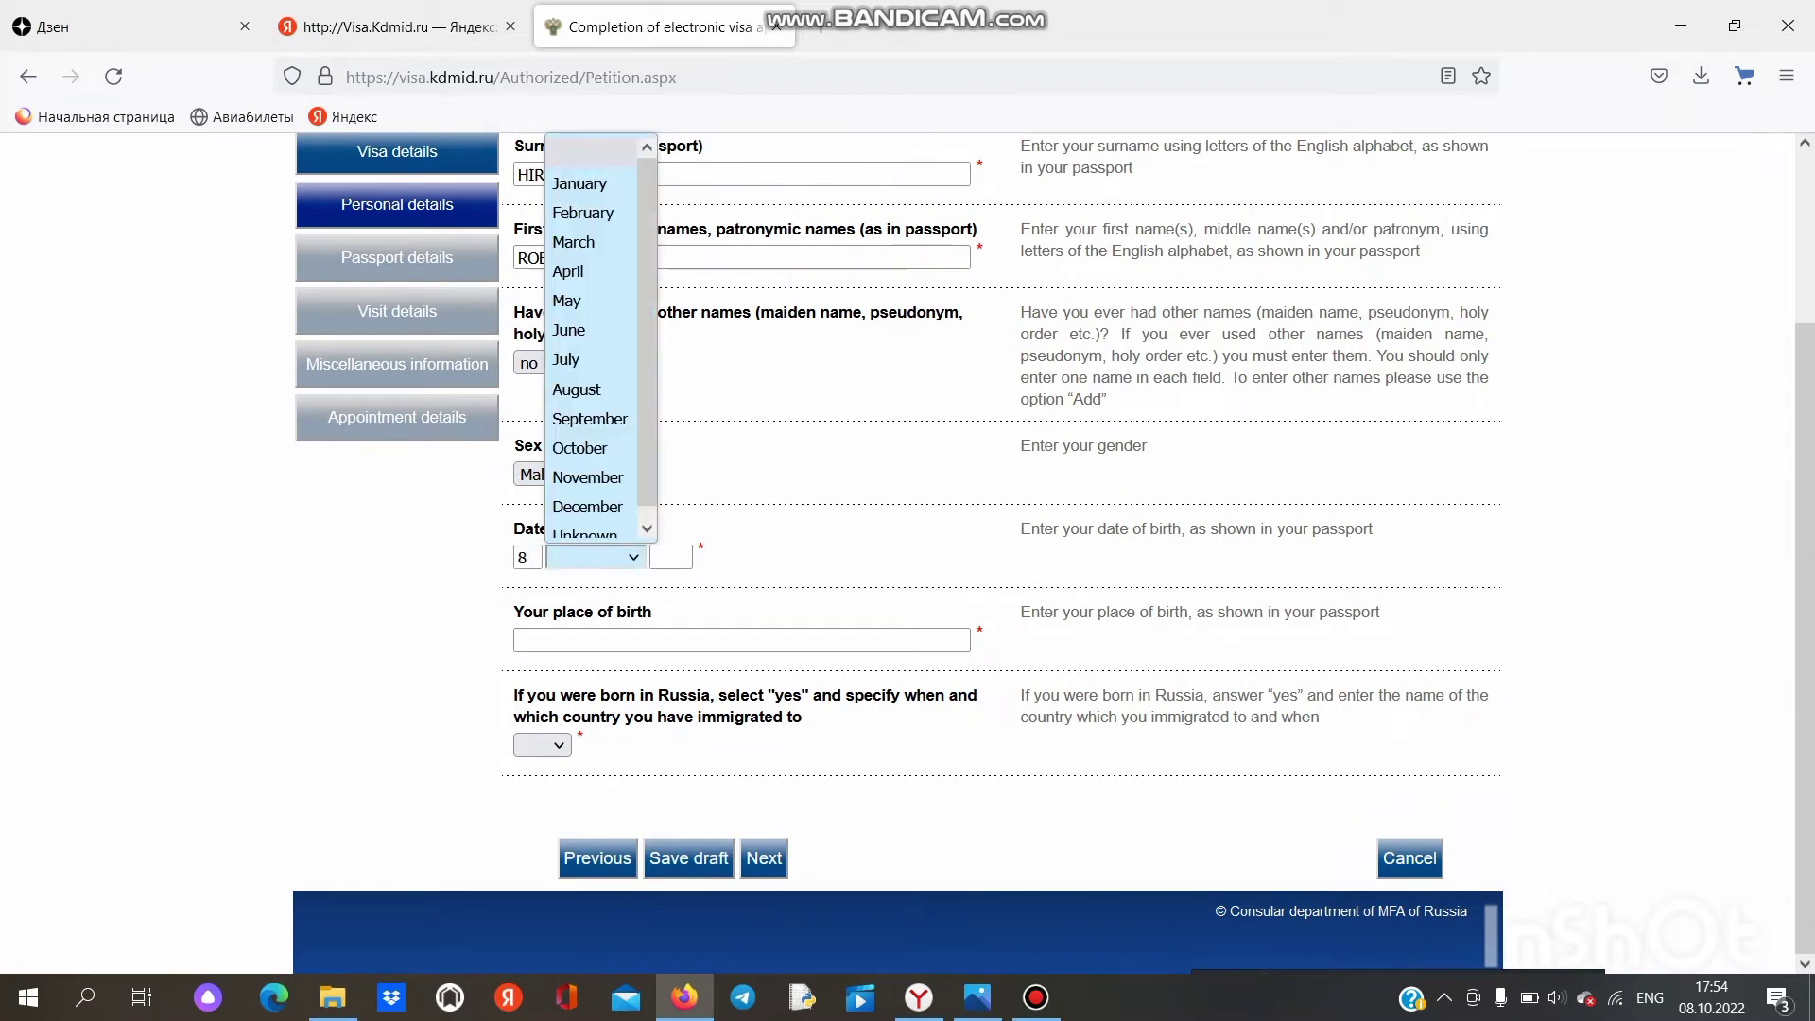
{"action": "left_click", "coordinate": [576, 361]}
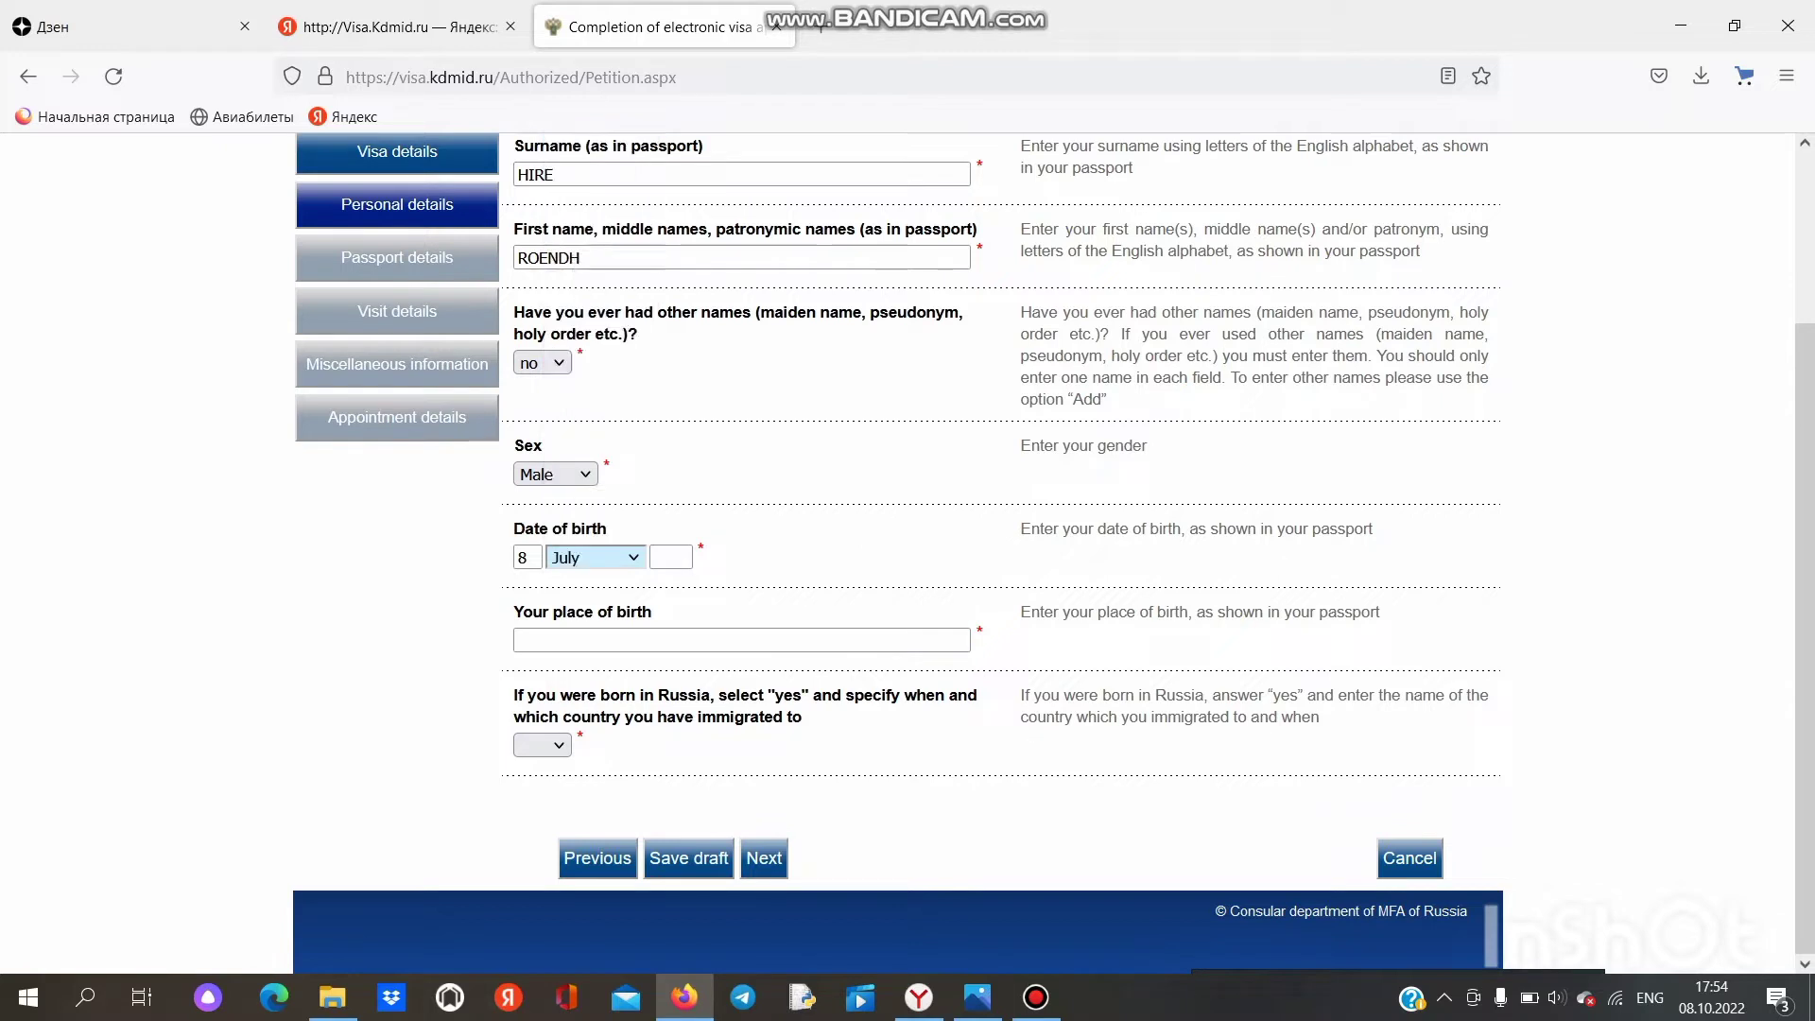
{"action": "left_click", "coordinate": [672, 557]}
{"action": "type", "text": "1990"}
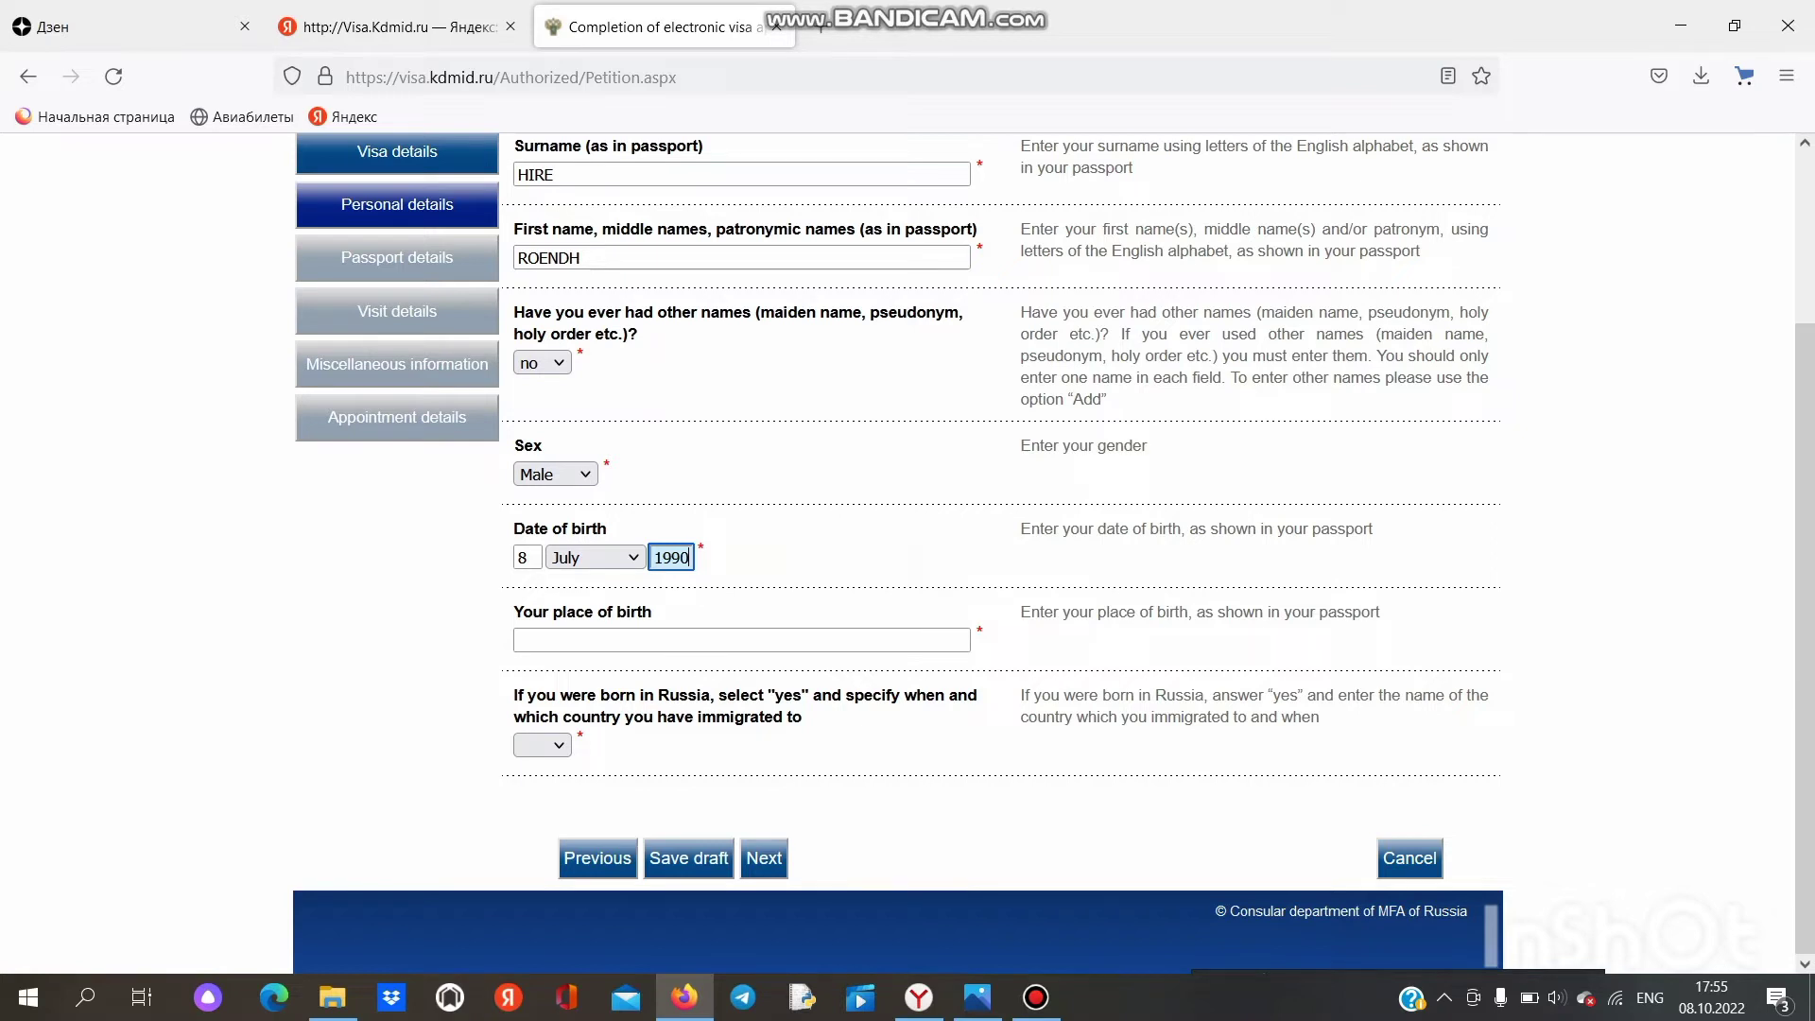
Step: Enter OUAGADOUGOU as place of birth and answer no to being born in Russia
{"action": "left_click", "coordinate": [662, 640]}
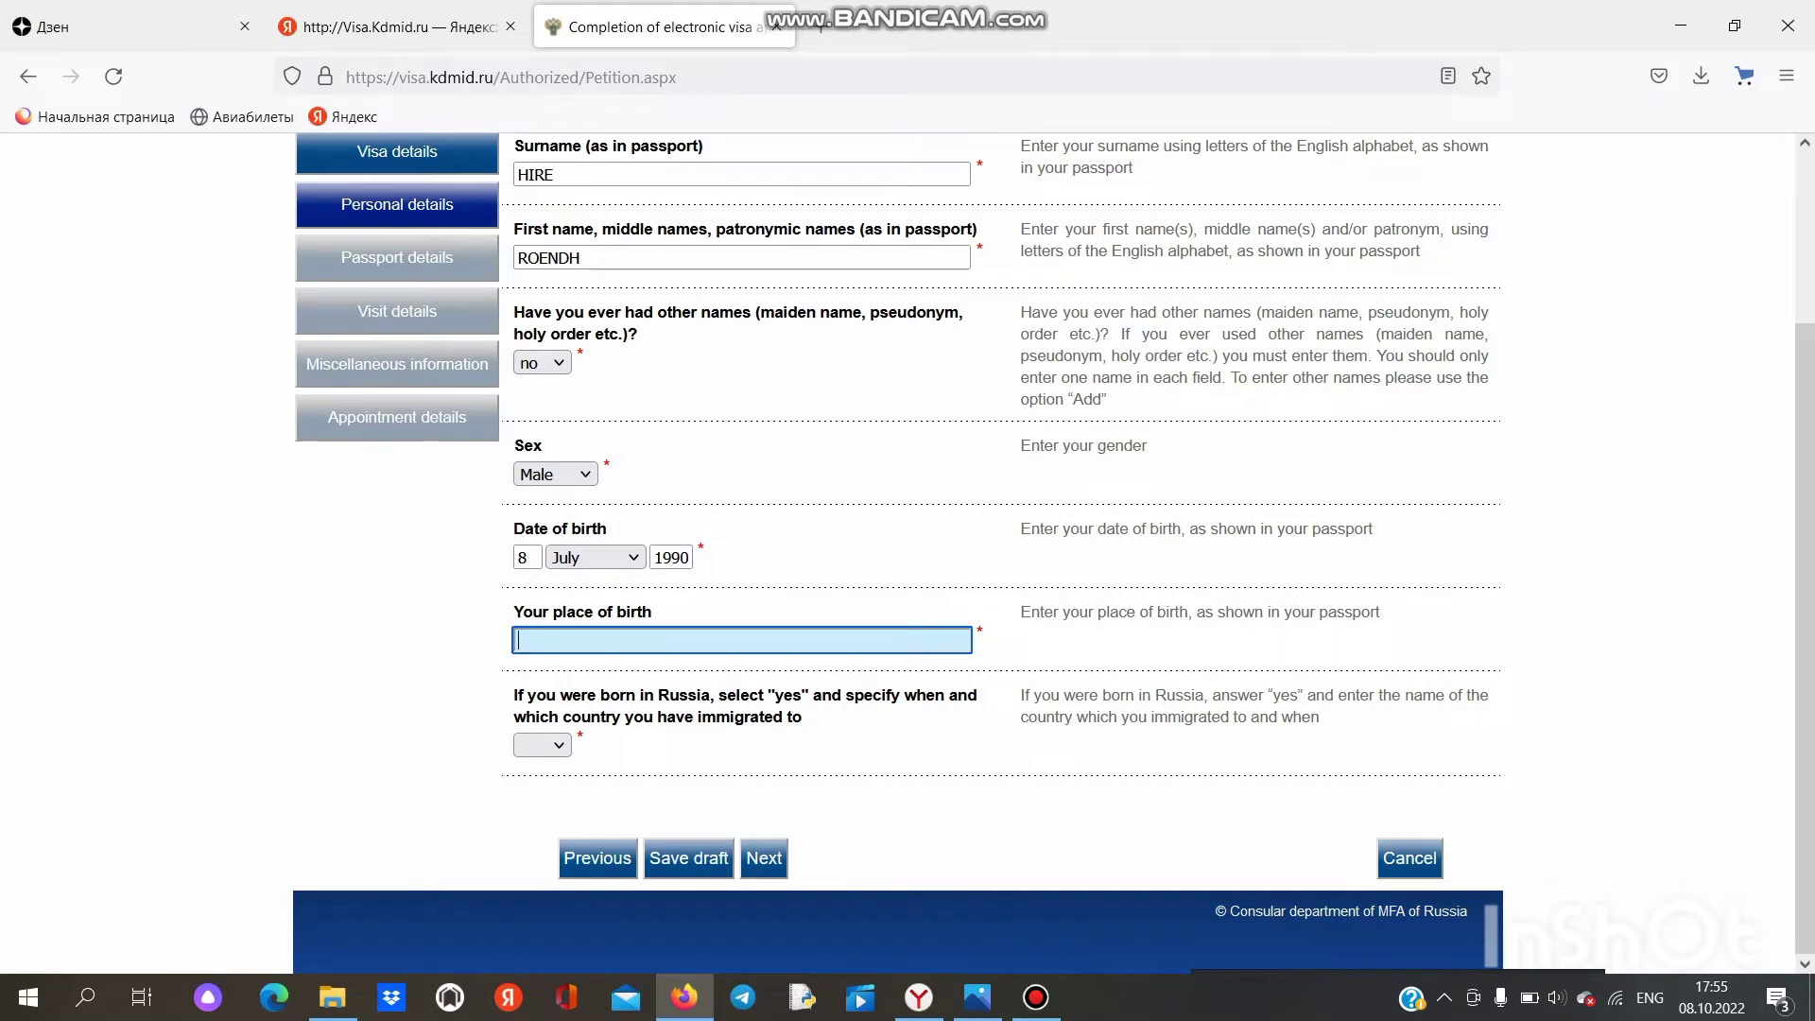
{"action": "type", "text": "OUA"}
{"action": "type", "text": "GADOU"}
{"action": "type", "text": "KOU"}
{"action": "key", "text": "BackSpace"}
{"action": "key", "text": "BackSpace"}
{"action": "key", "text": "BackSpace"}
{"action": "type", "text": "GOU"}
{"action": "left_click", "coordinate": [543, 745]}
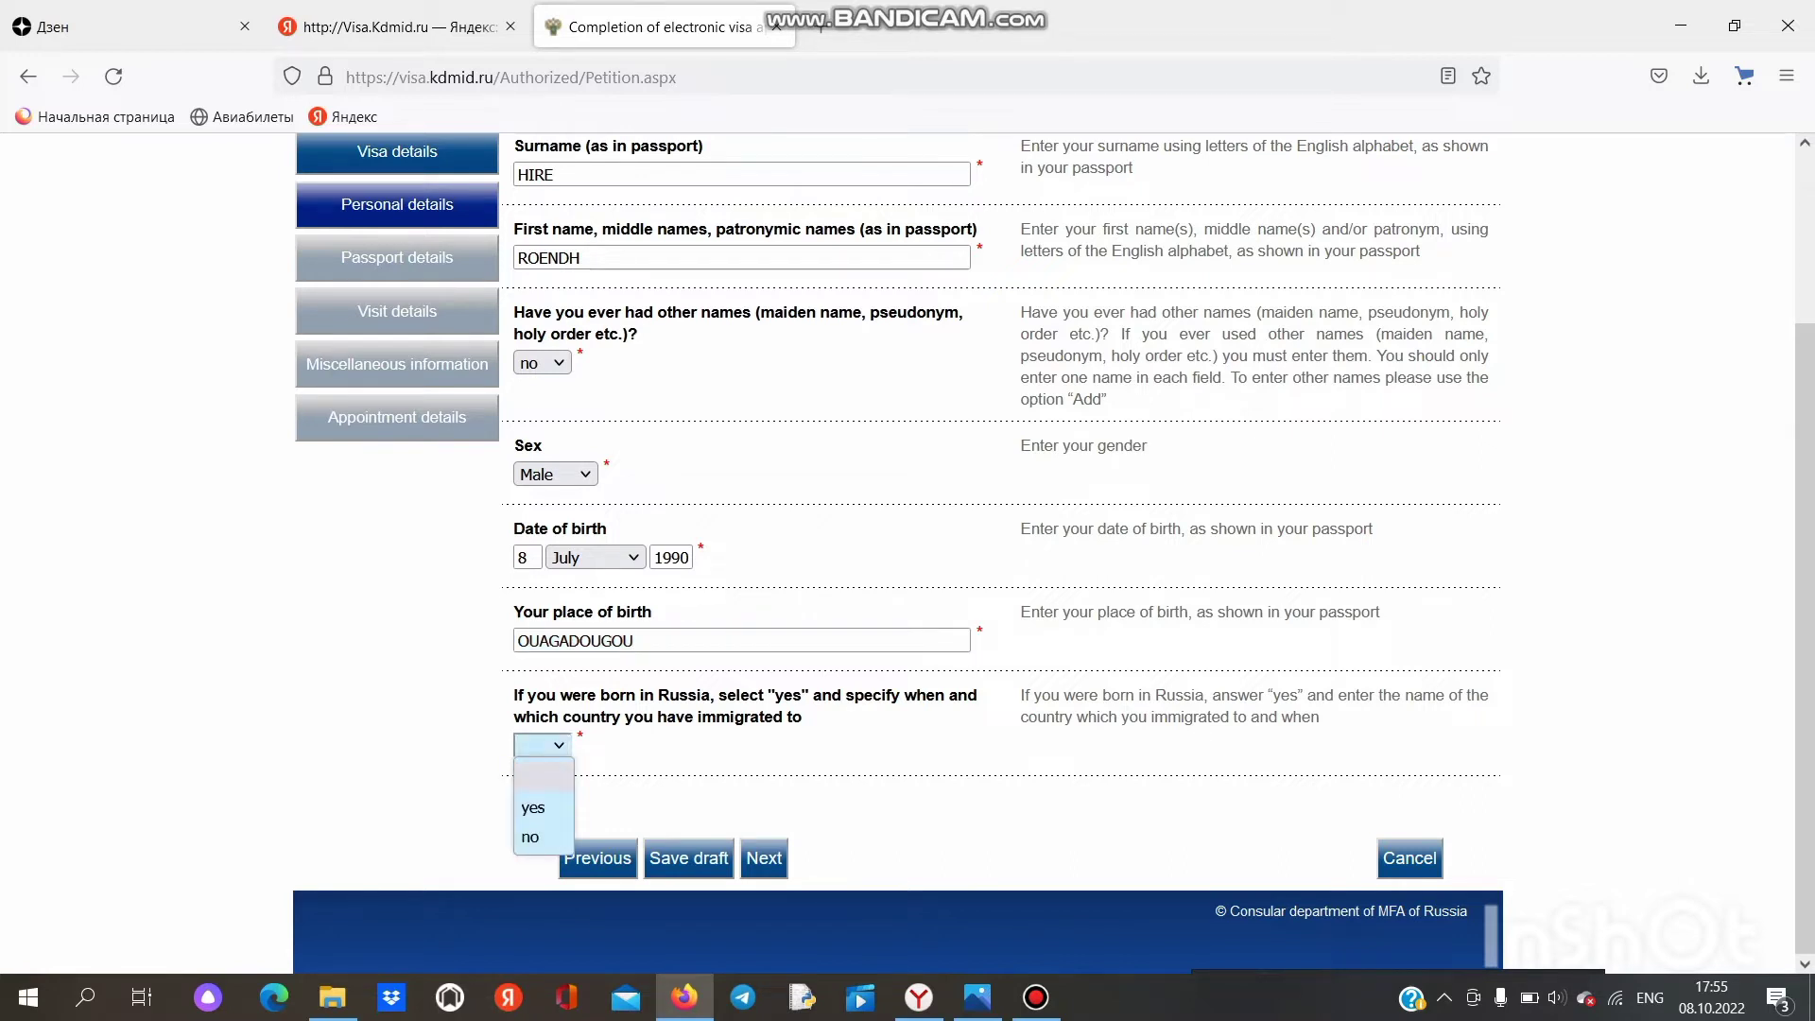
{"action": "key", "text": "Return"}
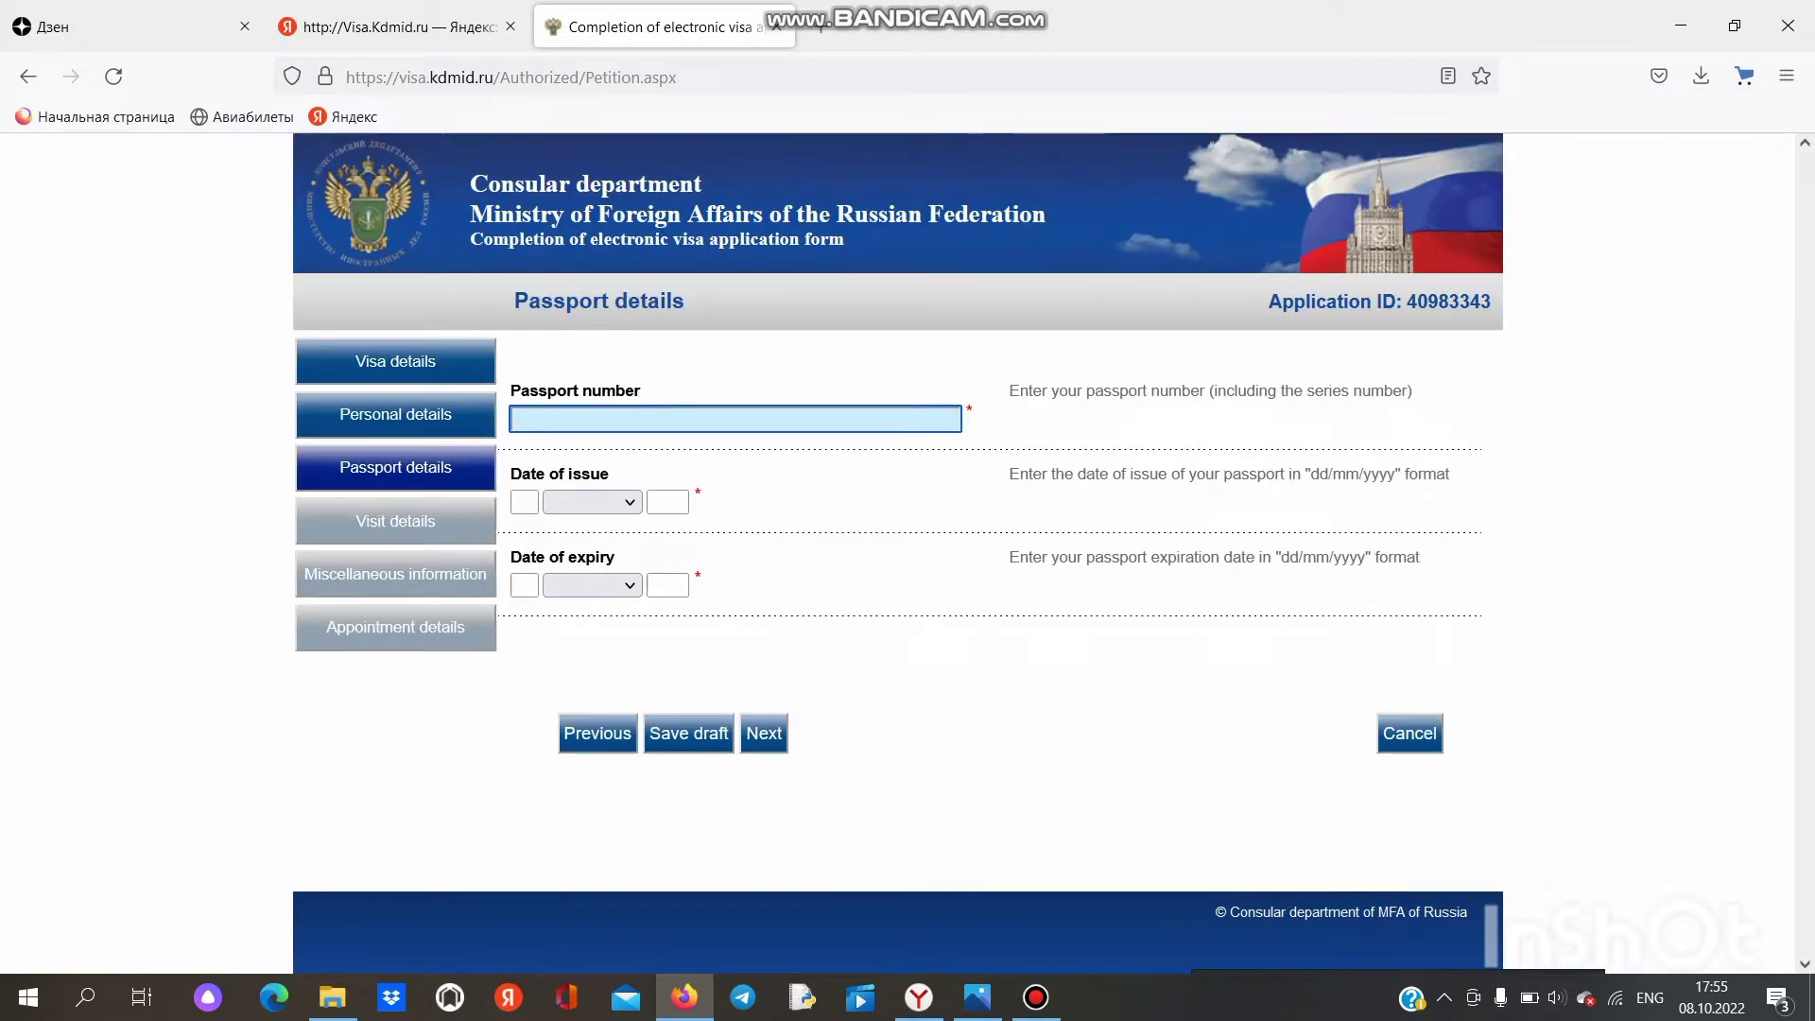
Step: Enter the passport number and the issue date 5 February 2022
{"action": "left_click", "coordinate": [525, 502]}
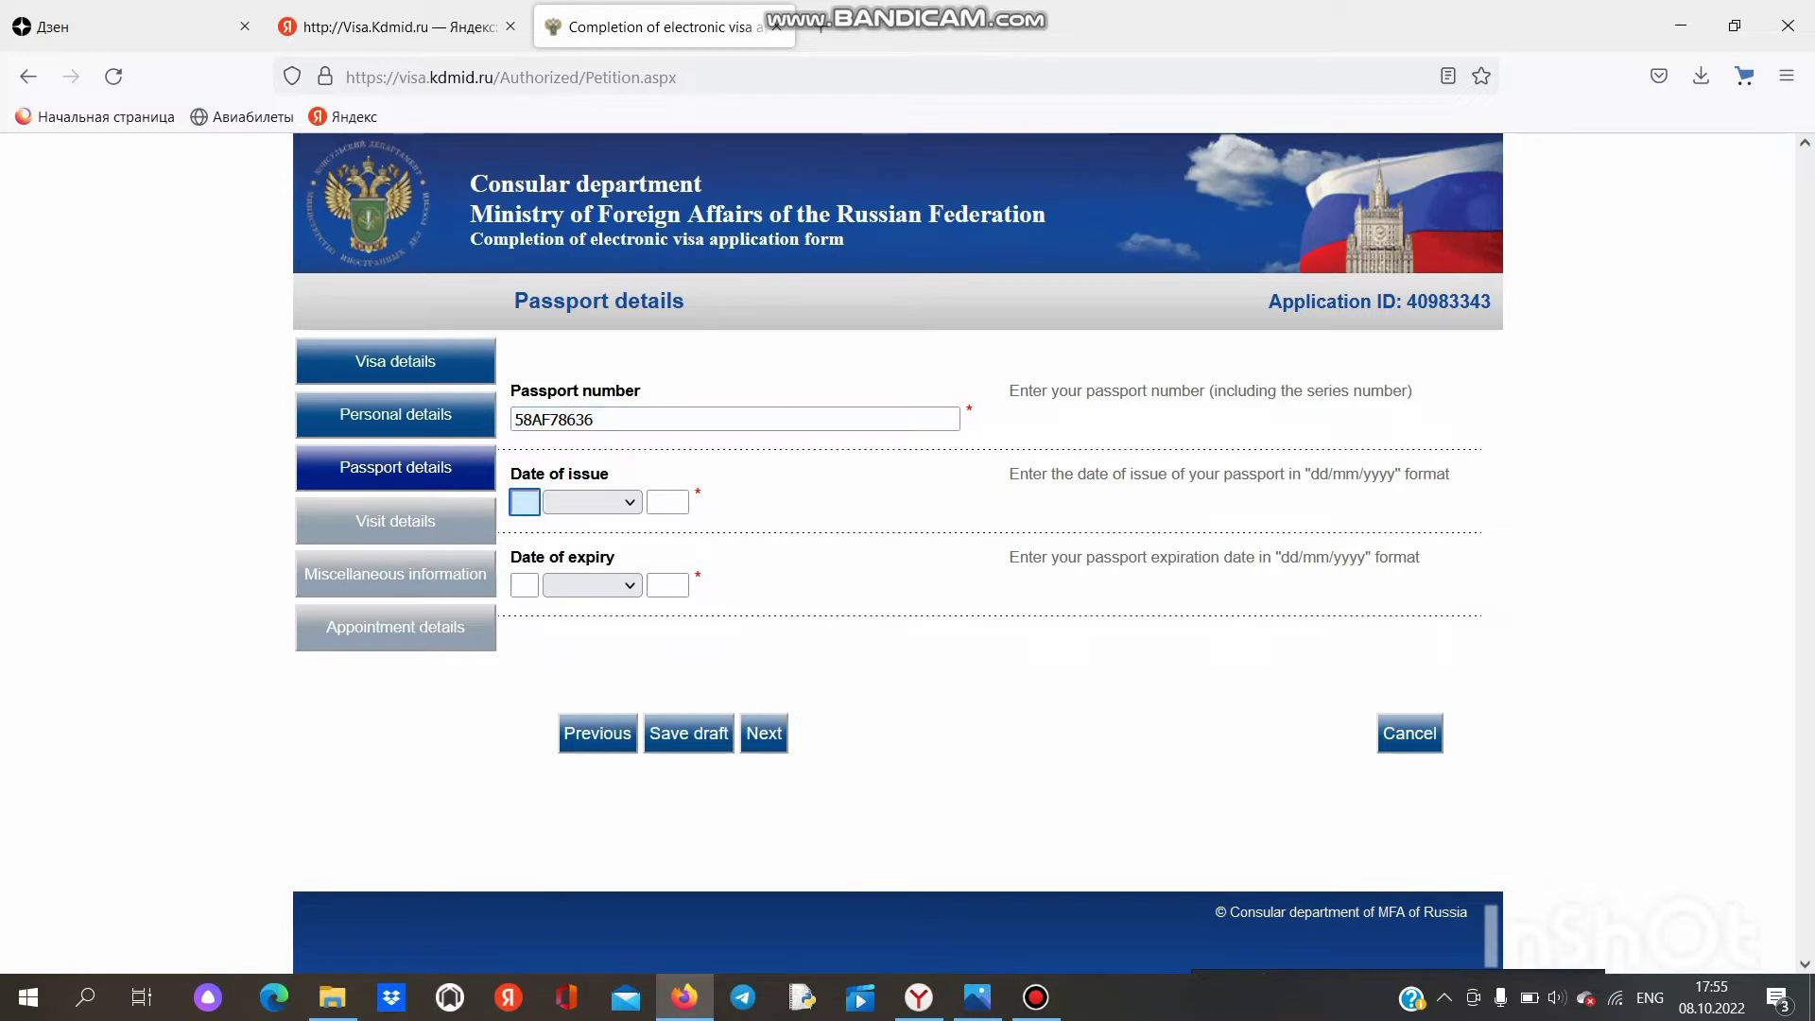
{"action": "type", "text": "0"}
{"action": "key", "text": "BackSpace"}
{"action": "type", "text": "5"}
{"action": "key", "text": "Tab"}
{"action": "key", "text": "alt+Down"}
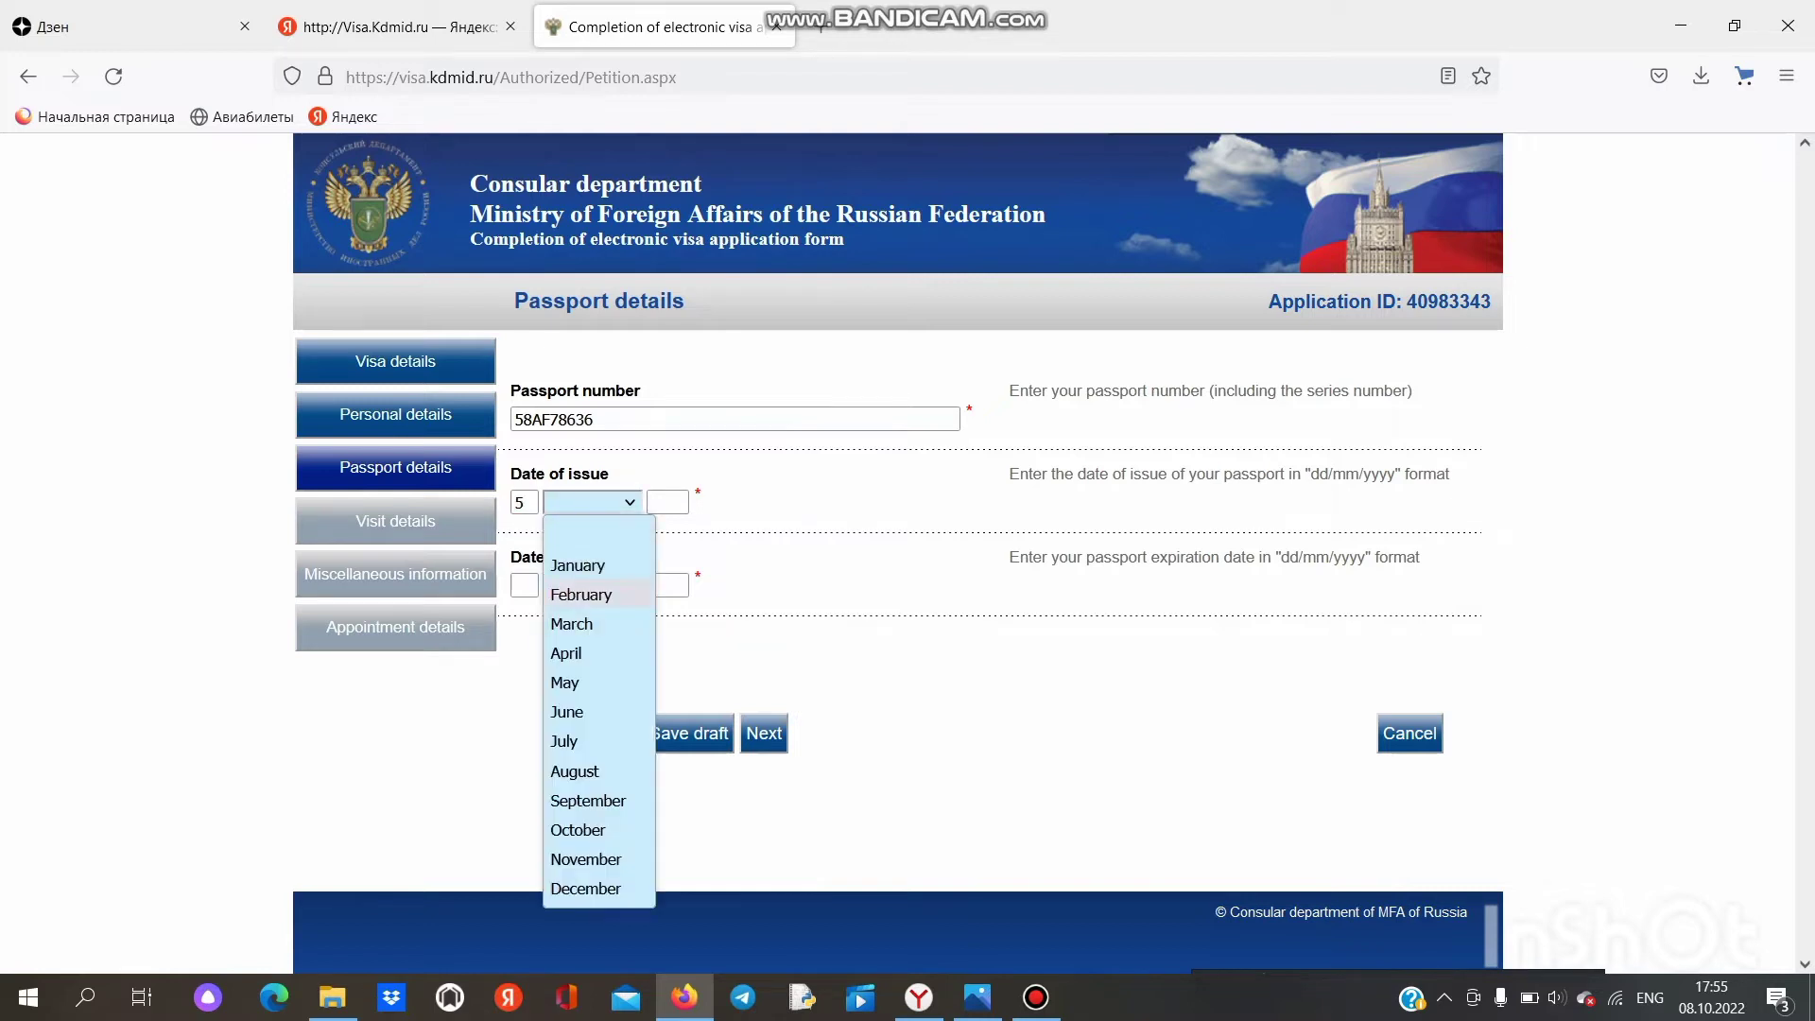
{"action": "key", "text": "Return"}
{"action": "key", "text": "Tab"}
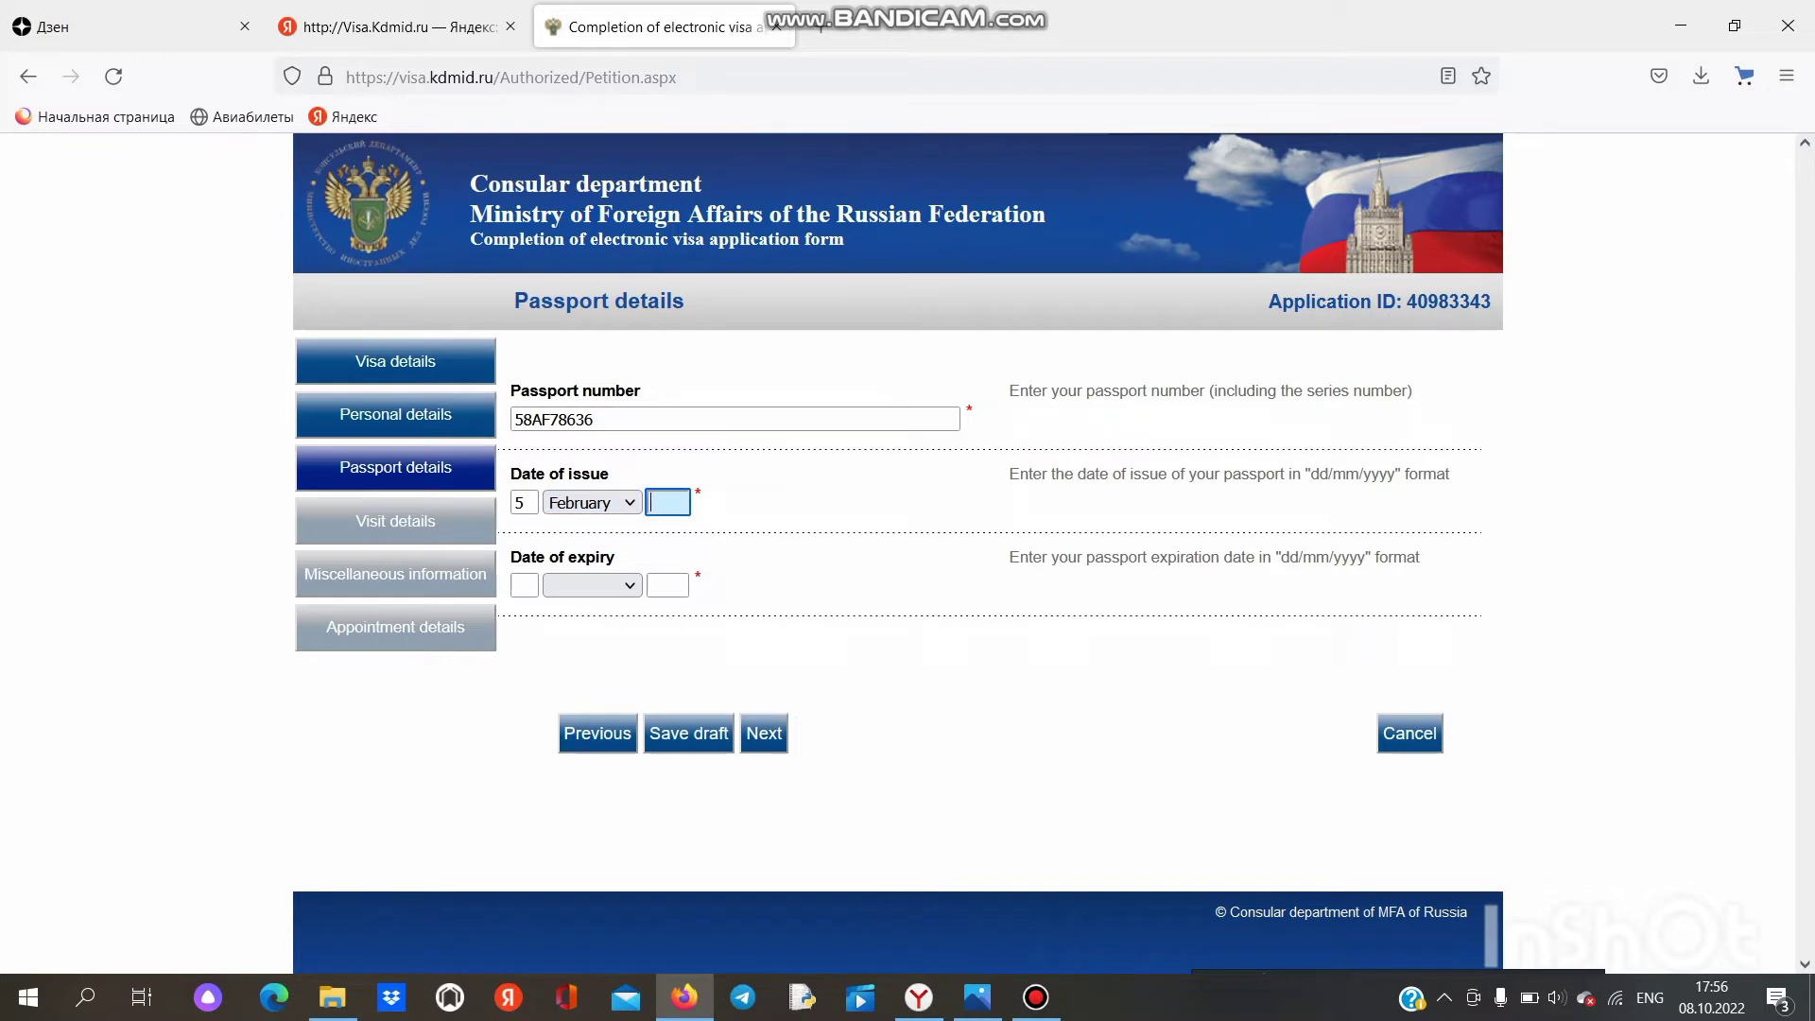
{"action": "type", "text": "2022"}
Step: Enter the passport expiry date as 4 February 2029
{"action": "key", "text": "Tab"}
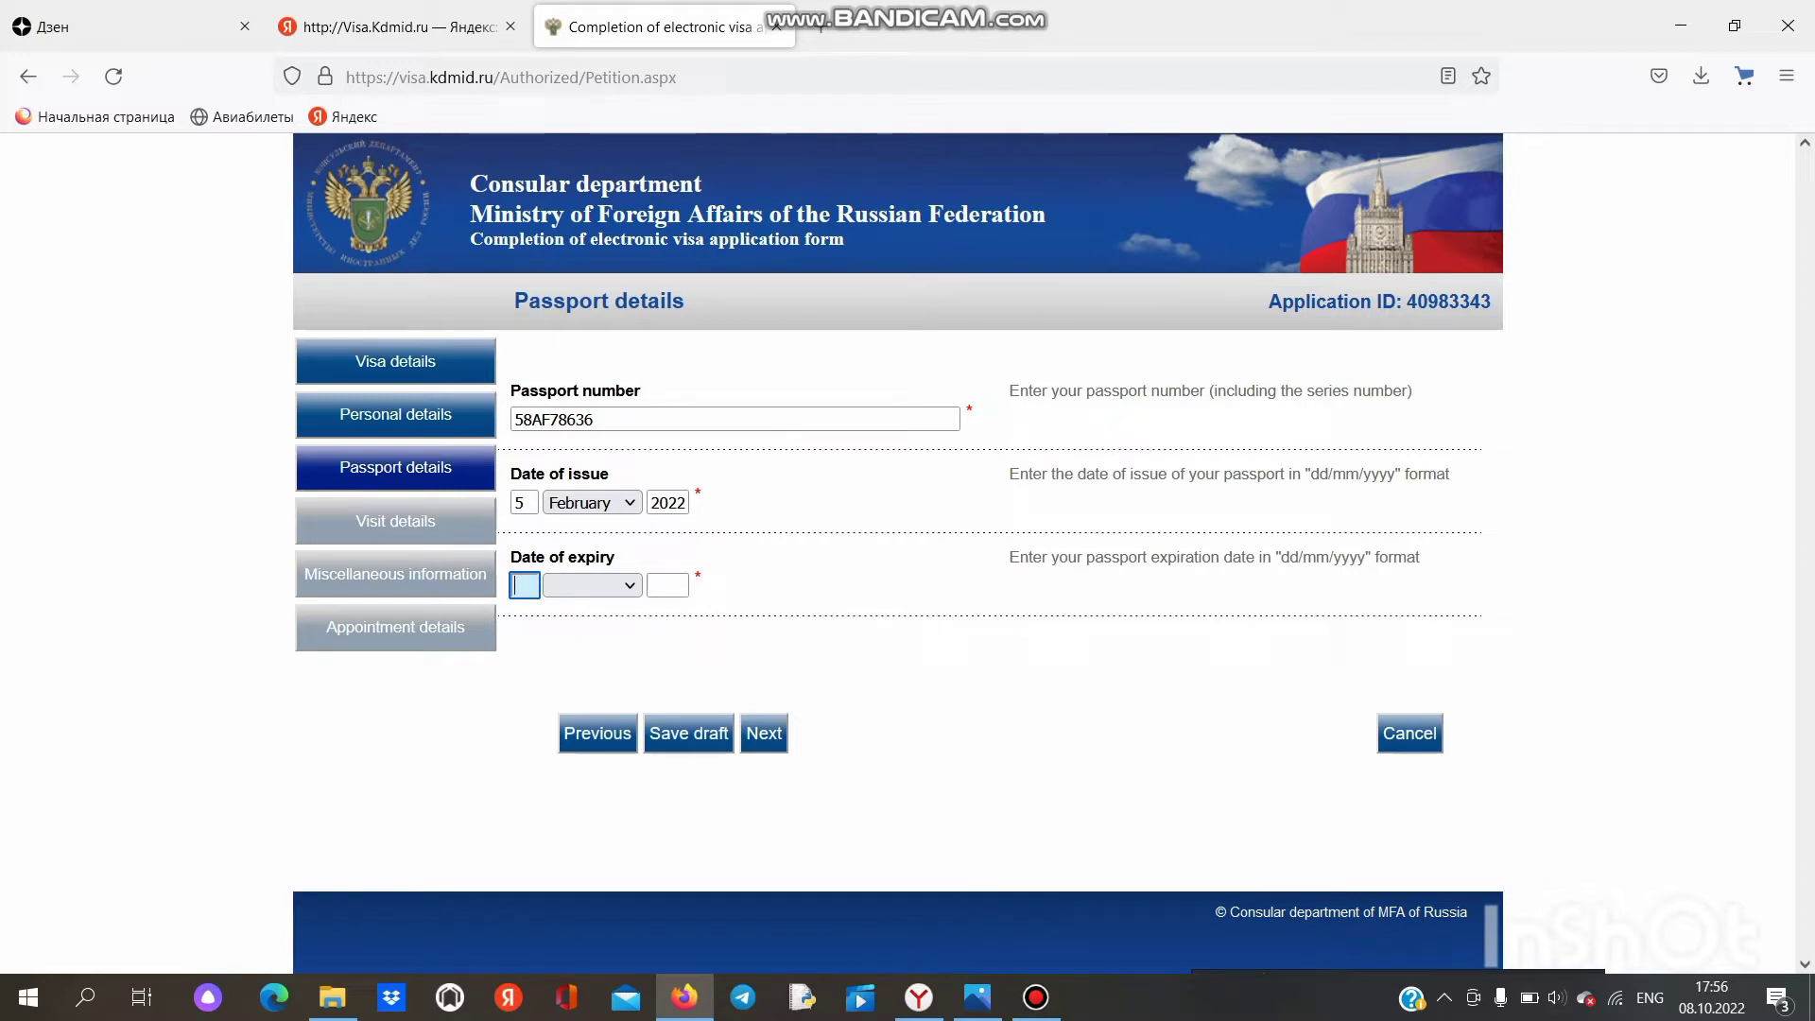
{"action": "type", "text": "8"}
{"action": "key", "text": "BackSpace"}
{"action": "type", "text": "4"}
{"action": "key", "text": "Tab"}
{"action": "key", "text": "alt+Down"}
{"action": "key", "text": "Up"}
{"action": "key", "text": "Up"}
{"action": "key", "text": "Up"}
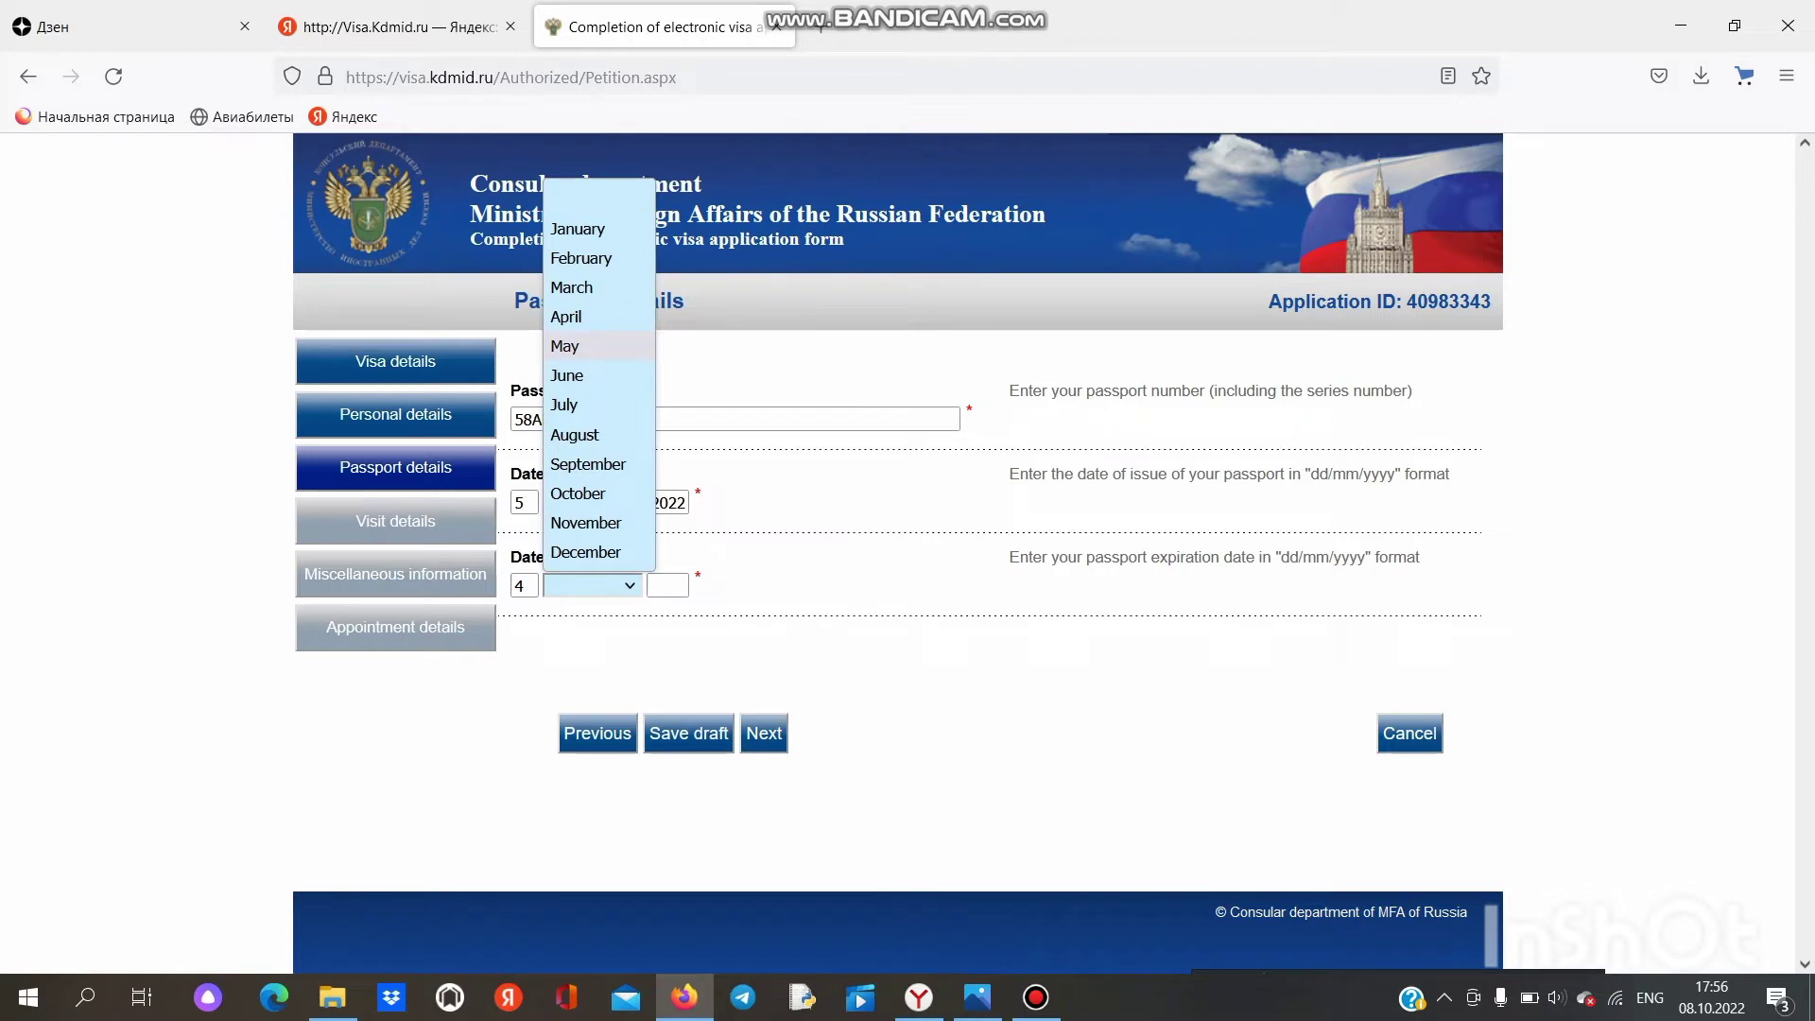
{"action": "key", "text": "Escape"}
{"action": "left_click", "coordinate": [592, 586]}
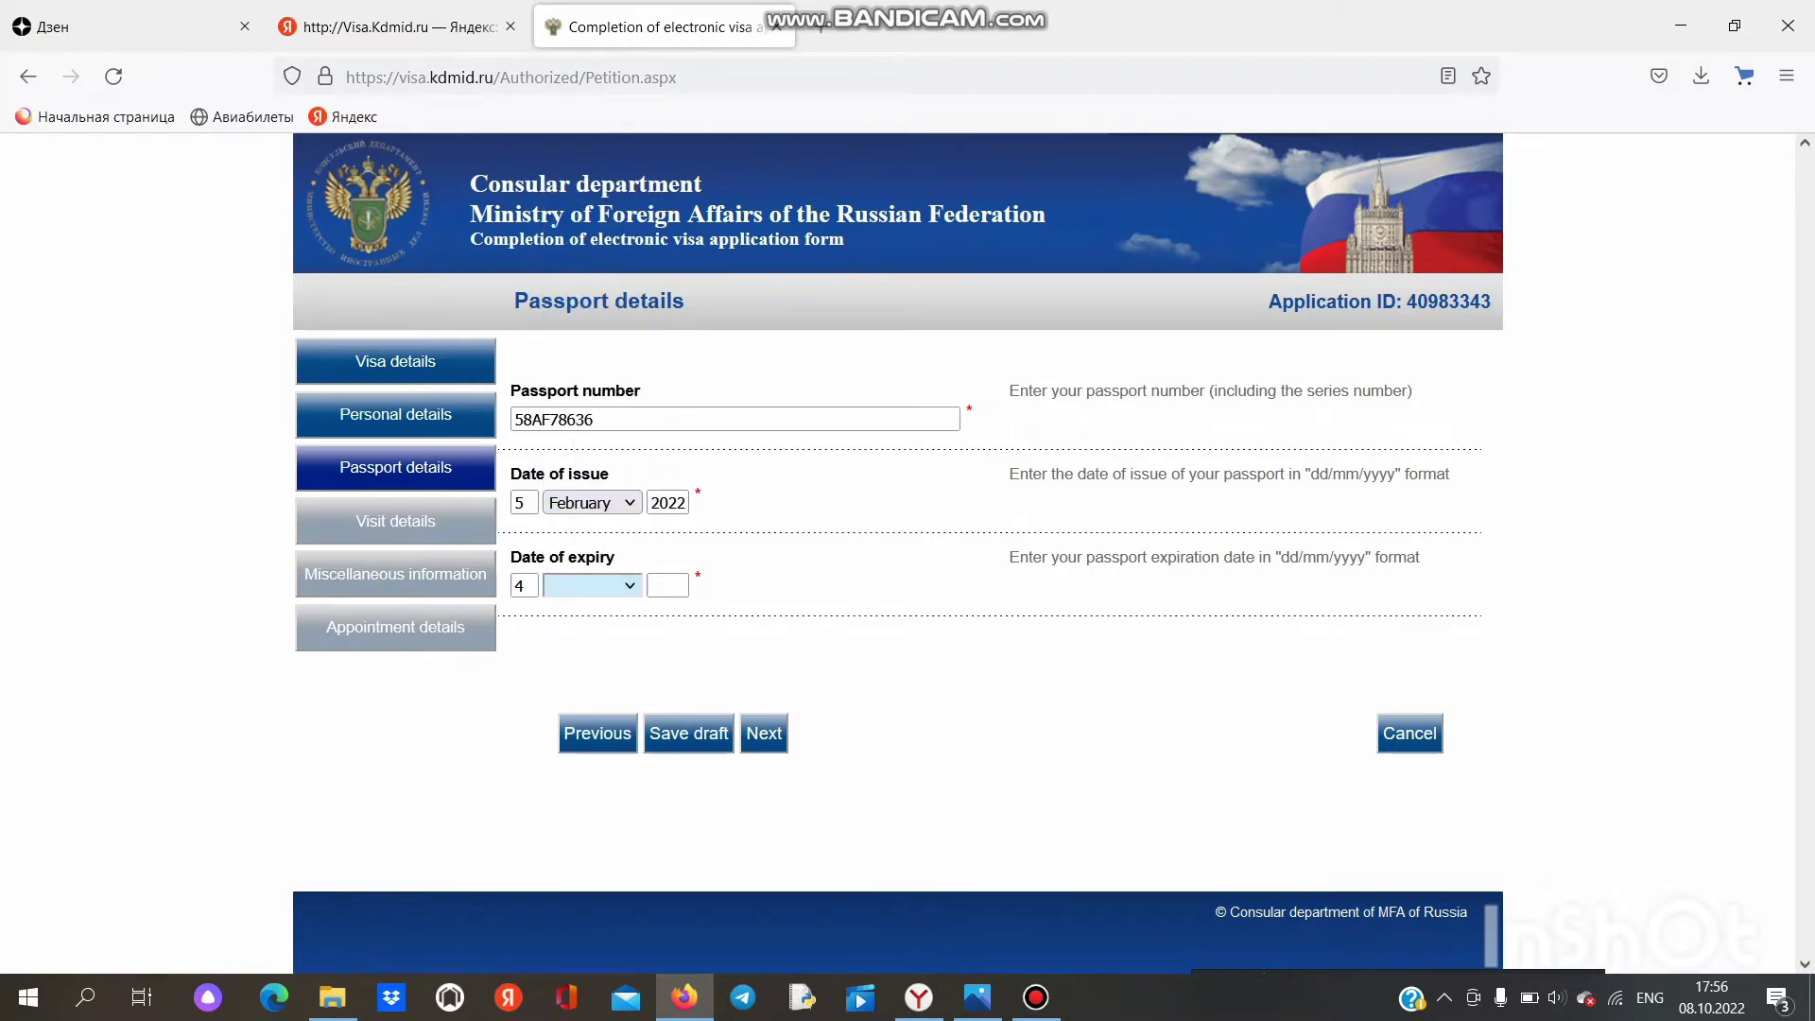
{"action": "key", "text": "Return"}
{"action": "key", "text": "Tab"}
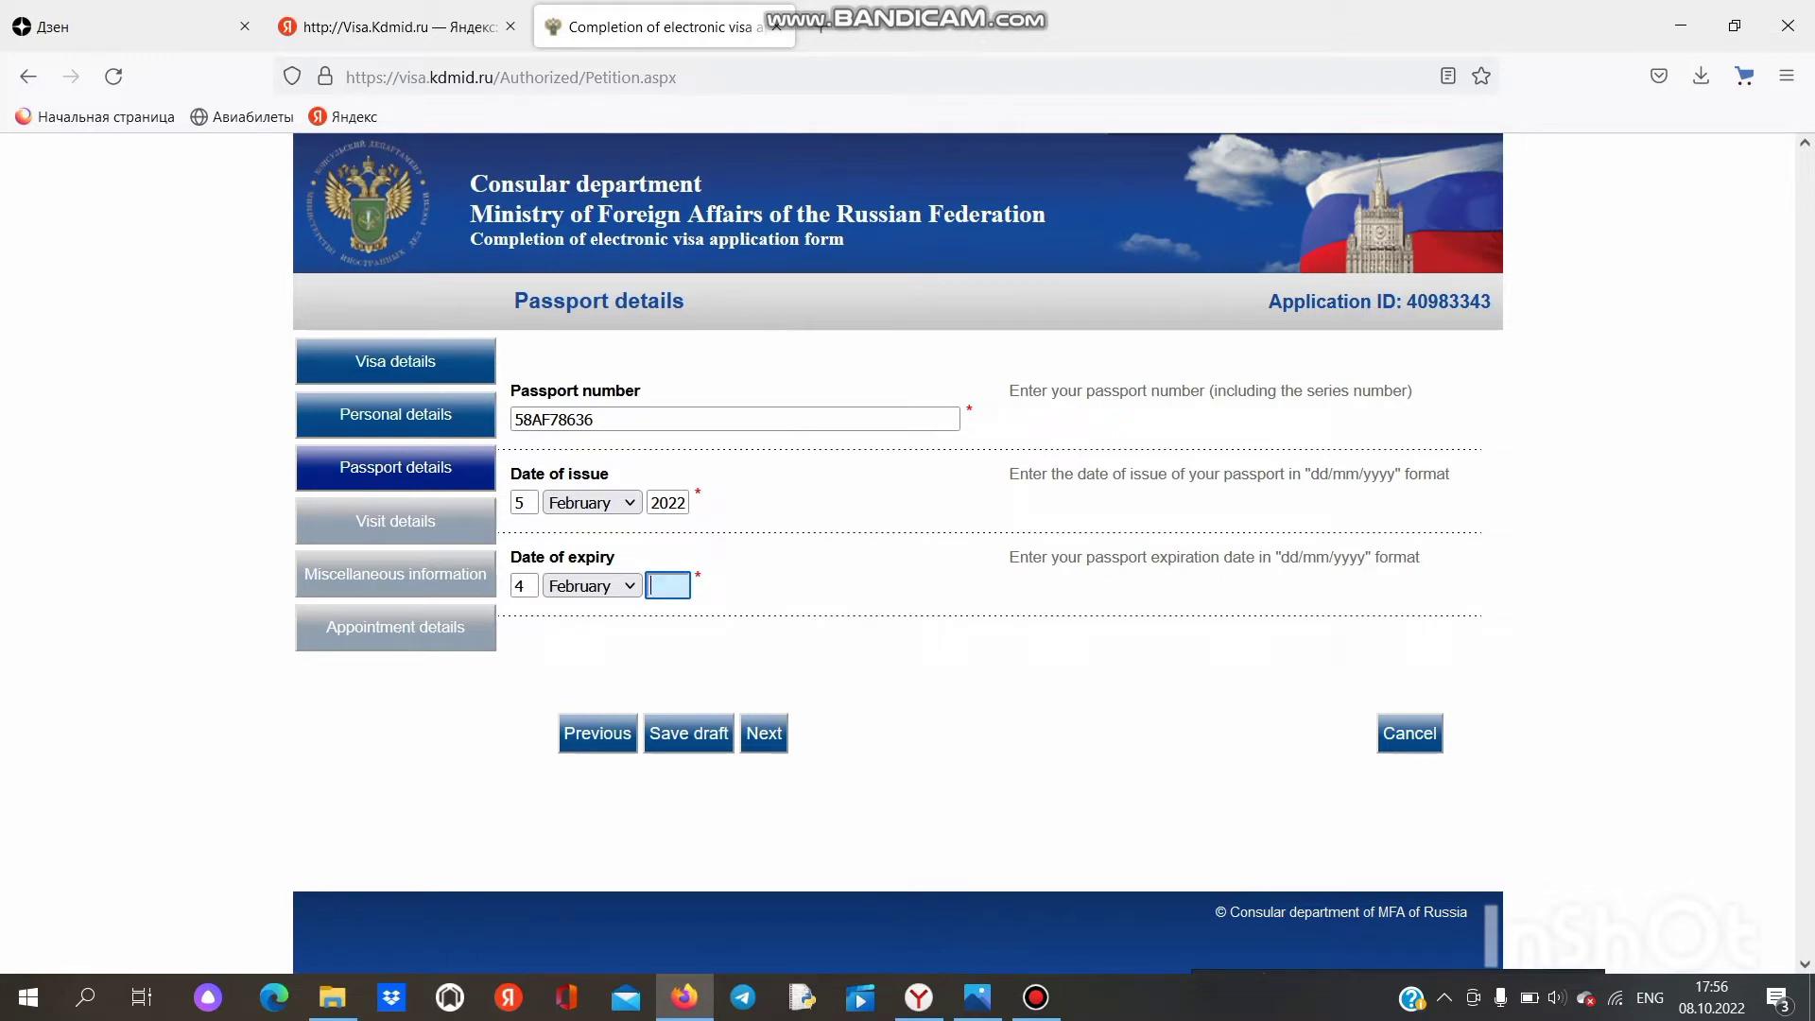
{"action": "type", "text": "2029"}
{"action": "left_click", "coordinate": [764, 733]}
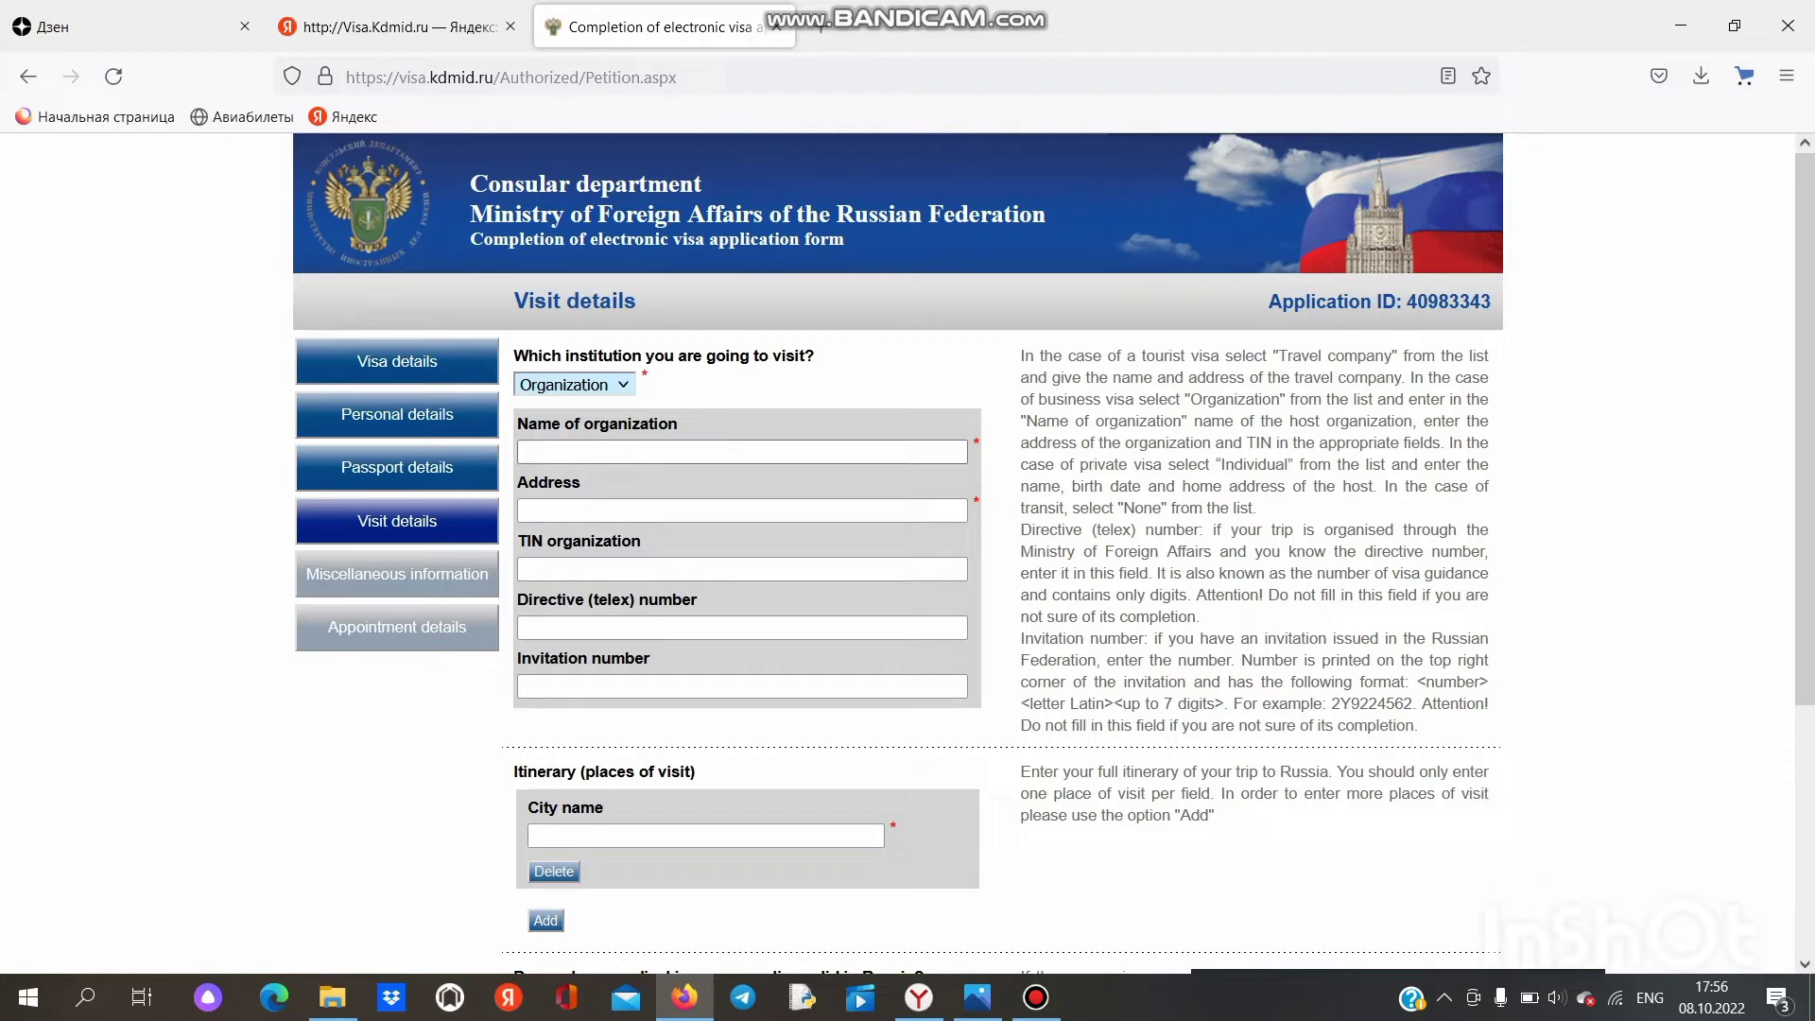
Step: Keep Organization as the institution type, then type and erase 'KAZAN AVIATION INSTITUT' as its name
{"action": "left_click", "coordinate": [575, 385]}
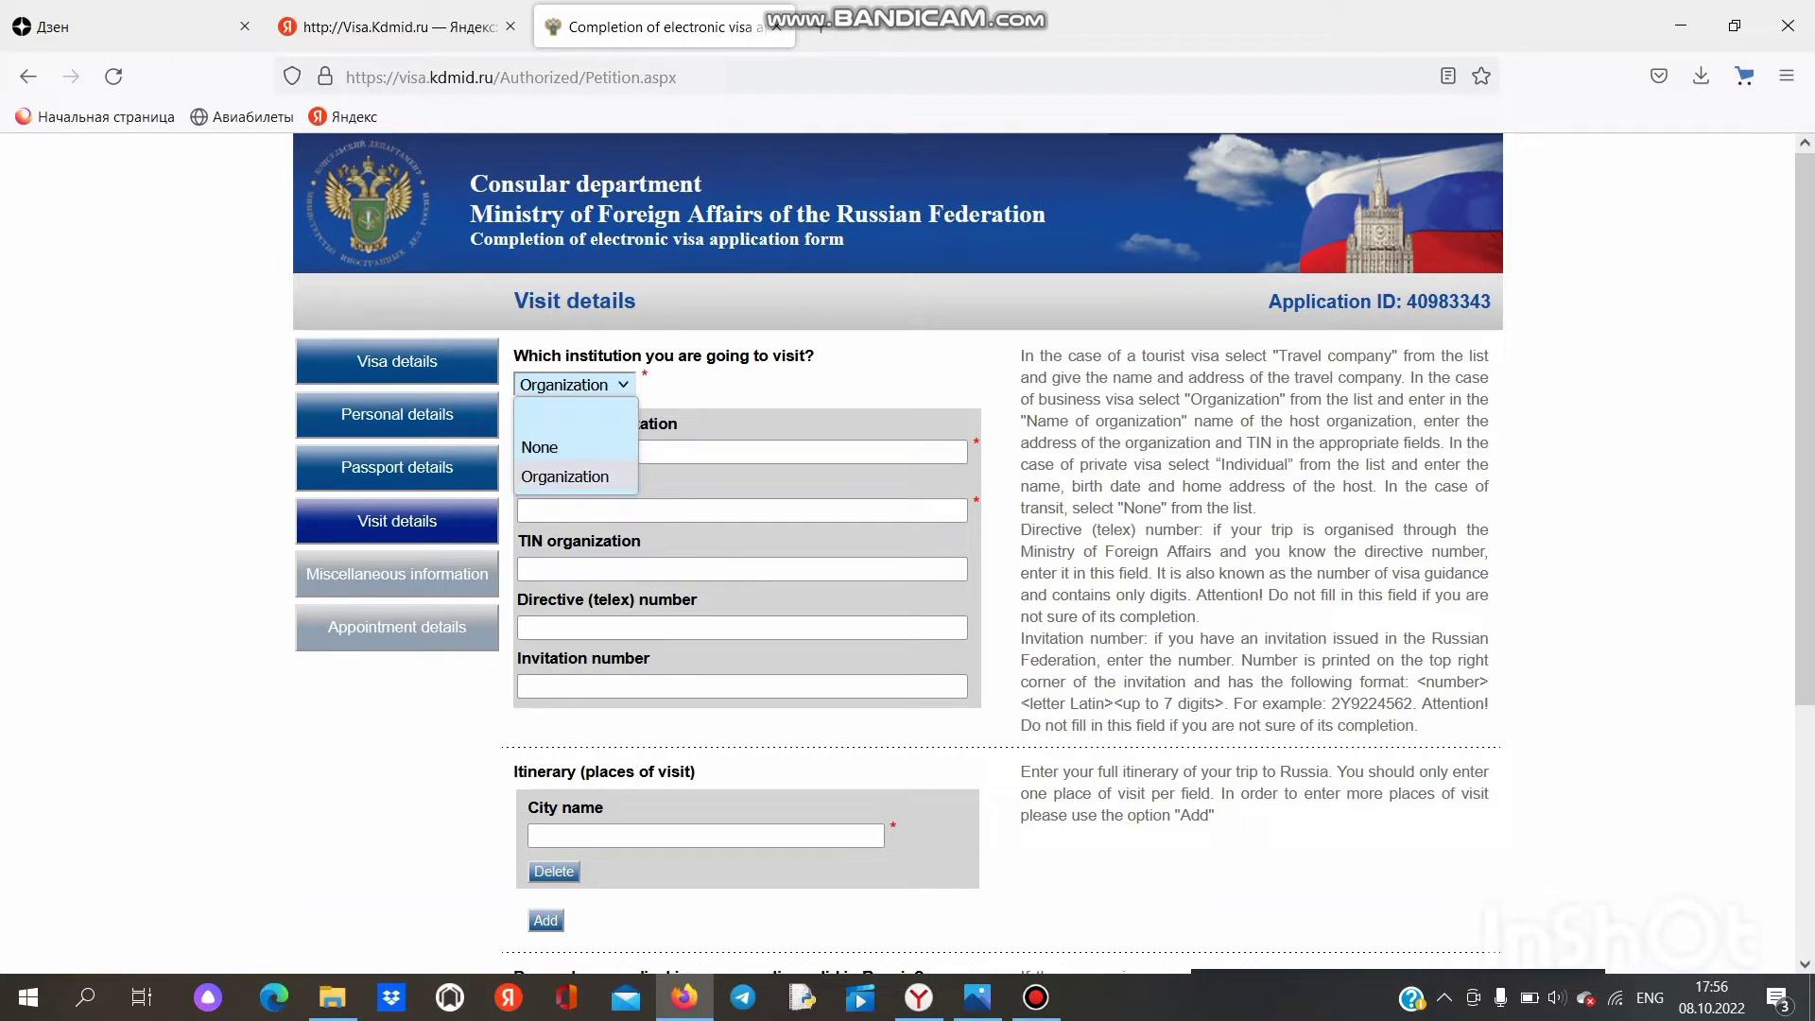
{"action": "left_click", "coordinate": [565, 476]}
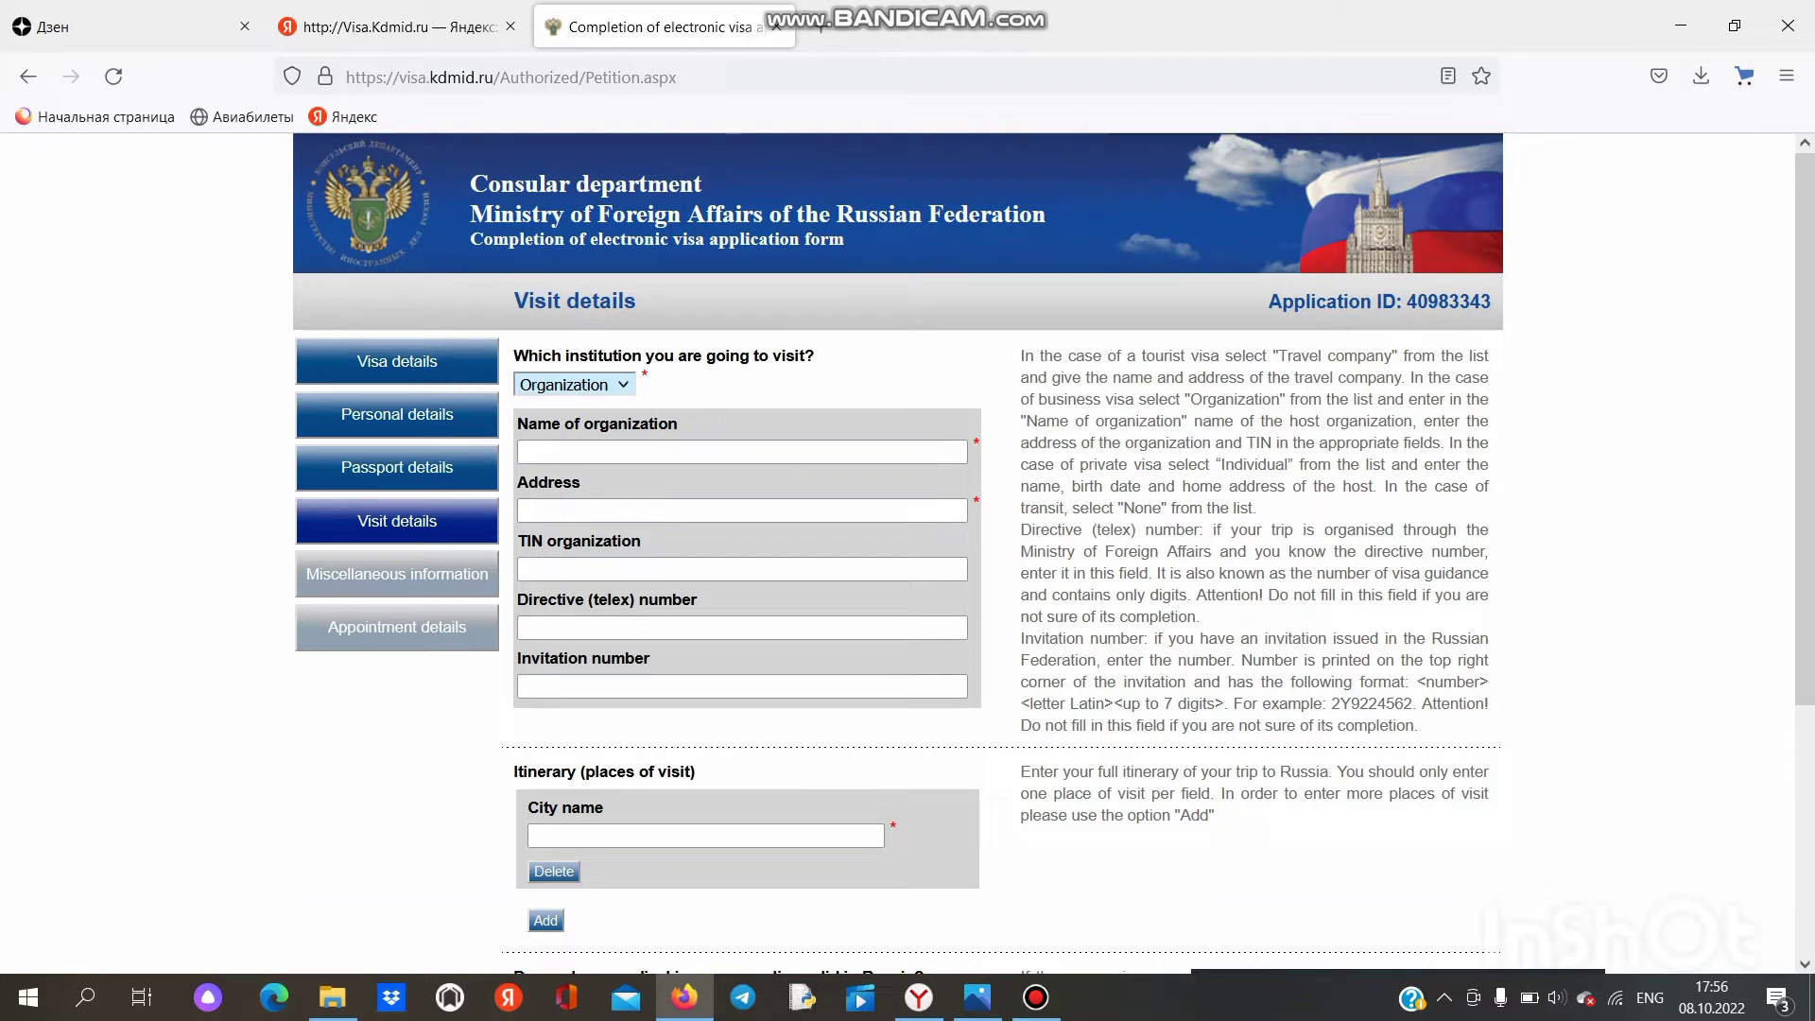
{"action": "left_click", "coordinate": [742, 452]}
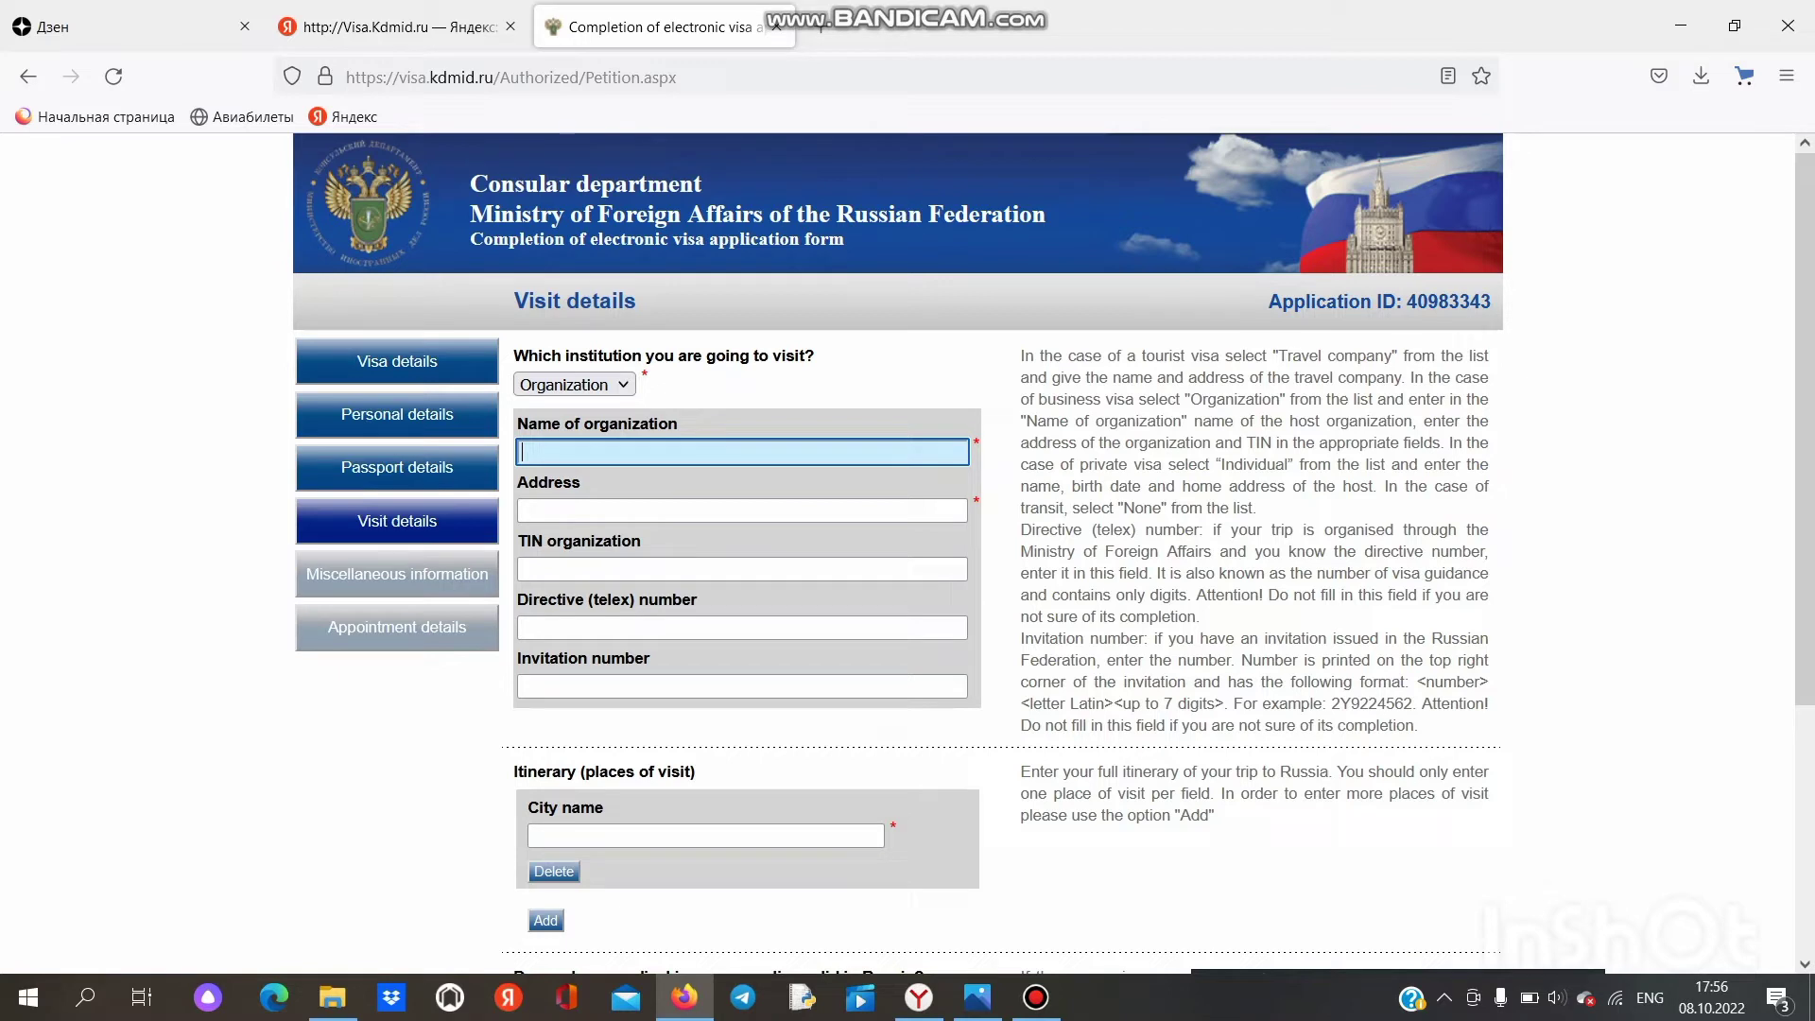
{"action": "type", "text": "KAZAN AVIATION INSTI"}
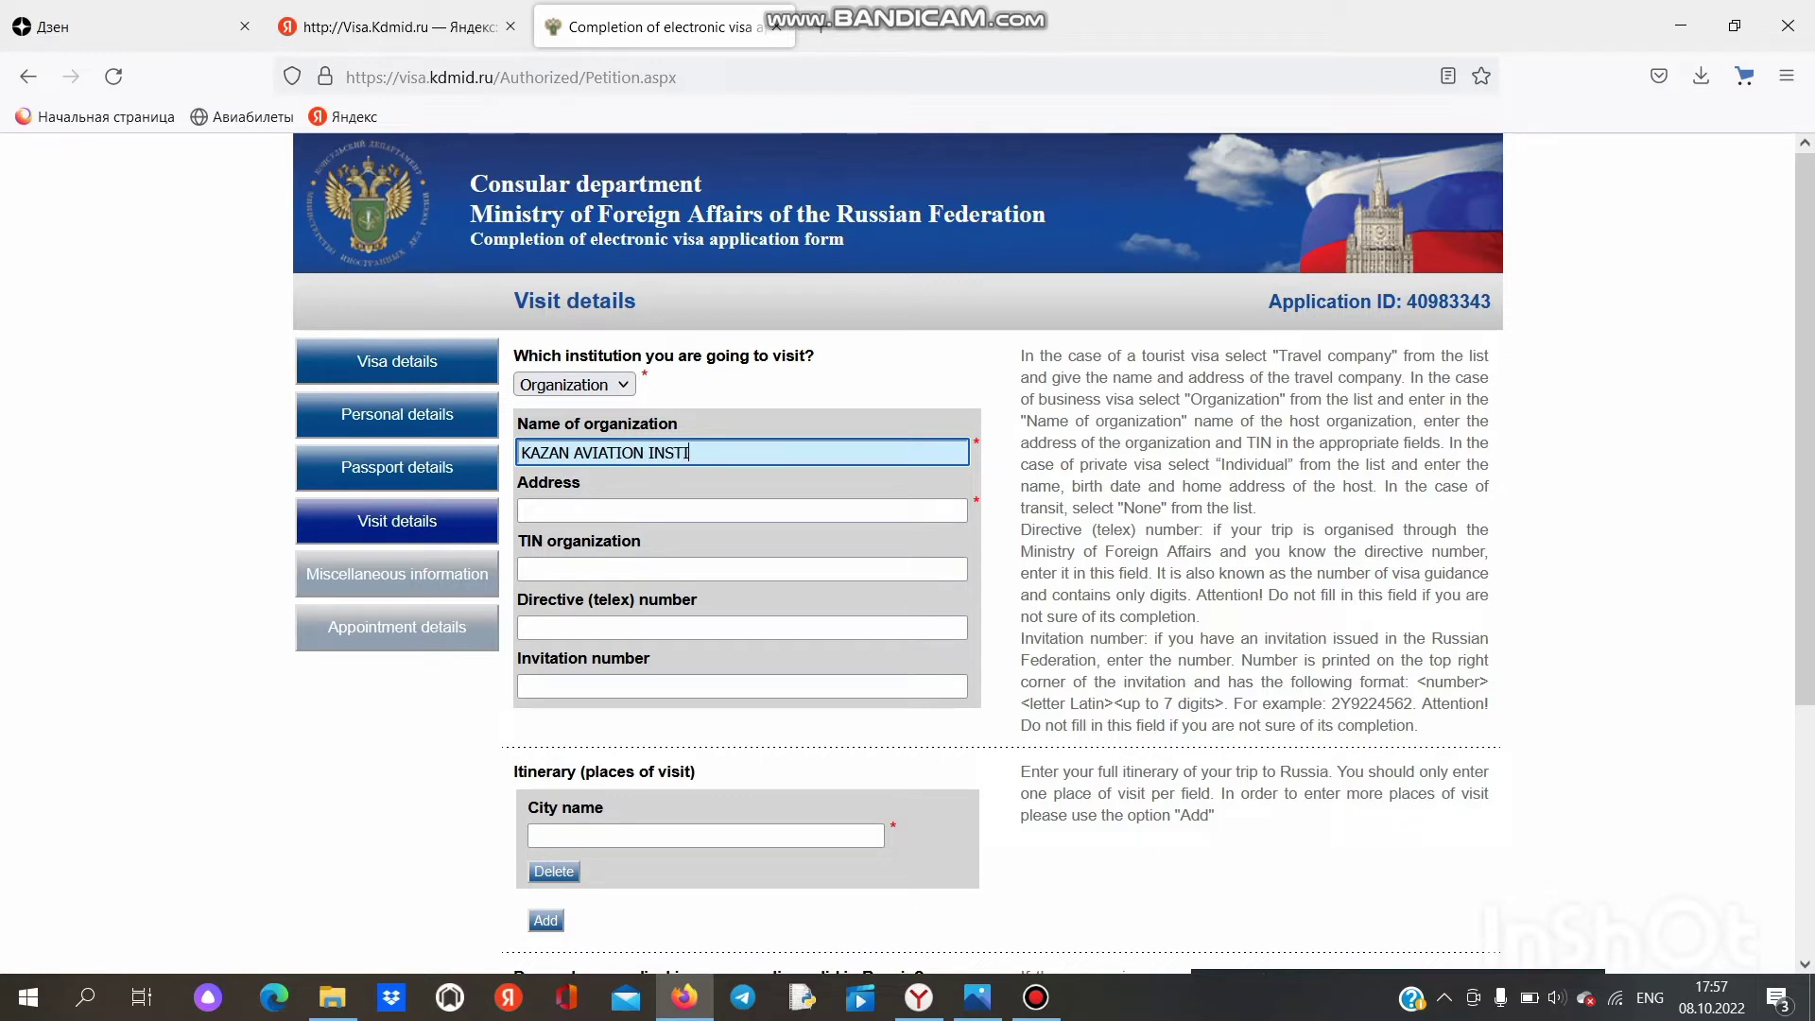
{"action": "type", "text": "TUT"}
{"action": "left_click", "coordinate": [742, 510]}
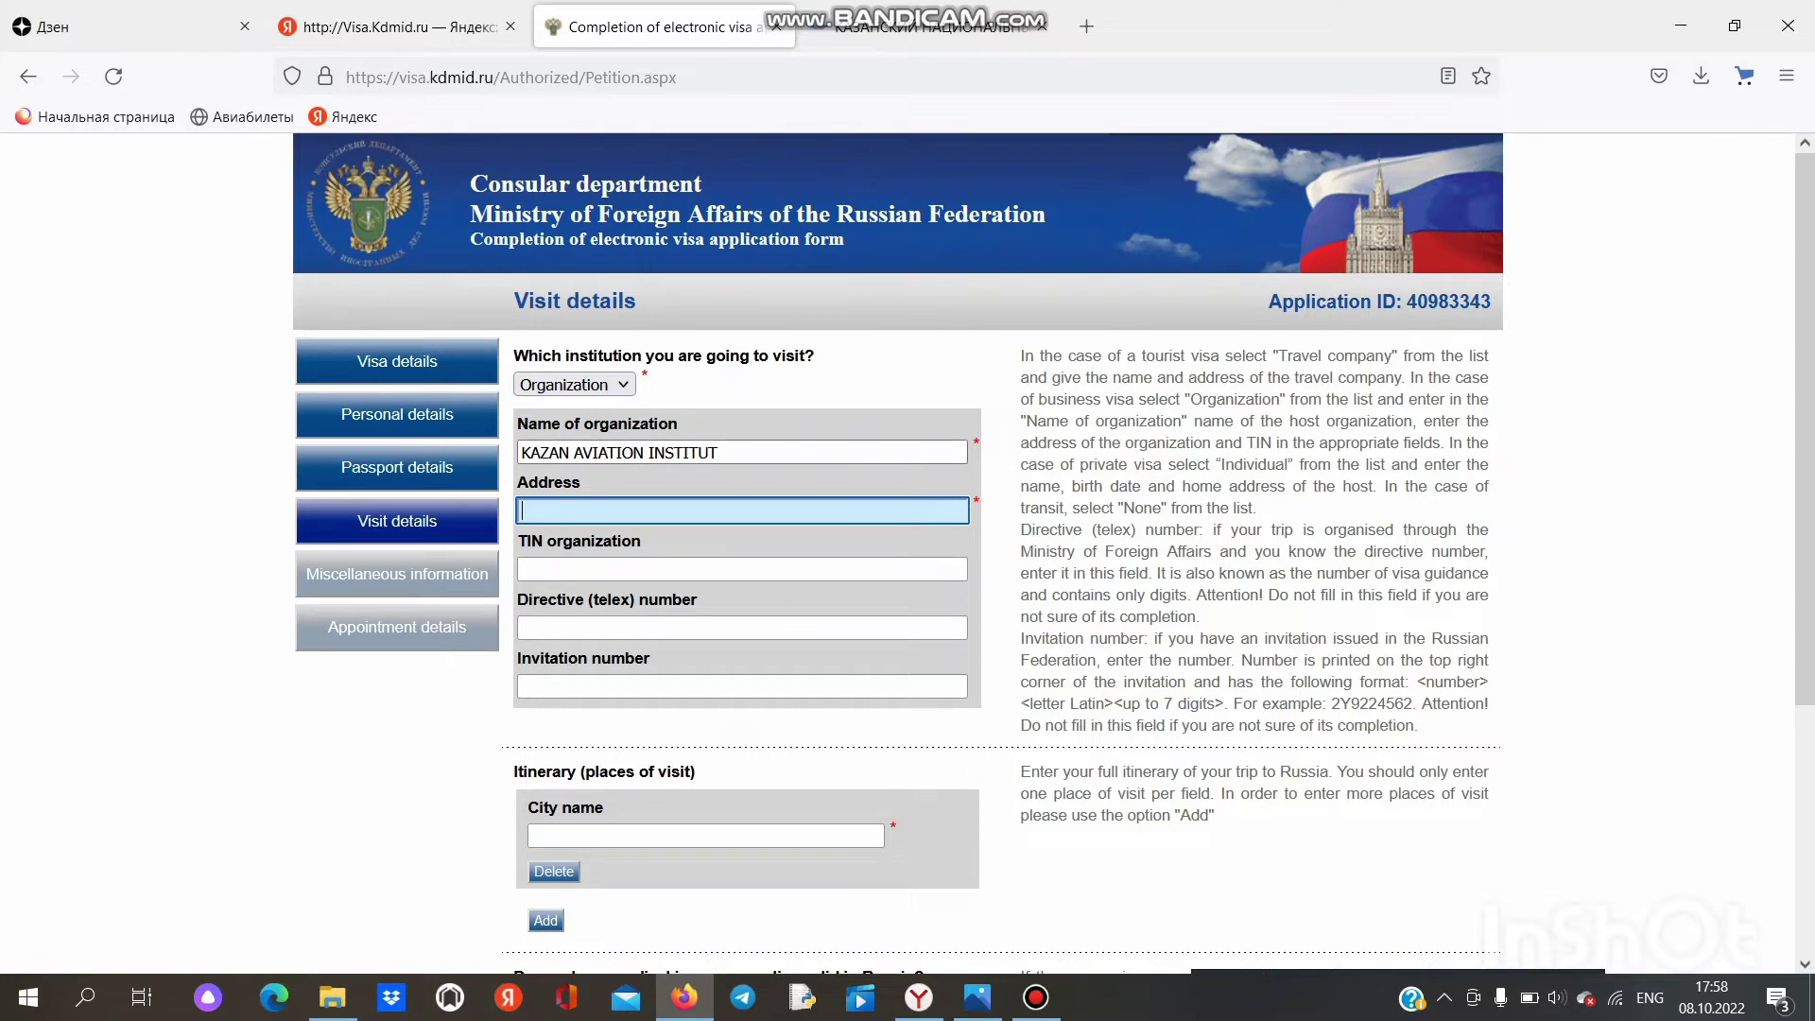
{"action": "left_click", "coordinate": [724, 453]}
{"action": "key", "text": "BackSpace"}
{"action": "key", "text": "BackSpace"}
{"action": "key", "text": "BackSpace"}
{"action": "key", "text": "BackSpace"}
{"action": "key", "text": "BackSpace"}
{"action": "key", "text": "BackSpace"}
{"action": "key", "text": "BackSpace"}
{"action": "key", "text": "BackSpace"}
{"action": "key", "text": "BackSpace"}
{"action": "key", "text": "BackSpace"}
{"action": "key", "text": "BackSpace"}
{"action": "key", "text": "BackSpace"}
{"action": "key", "text": "BackSpace"}
{"action": "key", "text": "BackSpace"}
{"action": "key", "text": "BackSpace"}
{"action": "key", "text": "BackSpace"}
{"action": "key", "text": "BackSpace"}
{"action": "key", "text": "BackSpace"}
{"action": "key", "text": "BackSpace"}
{"action": "key", "text": "BackSpace"}
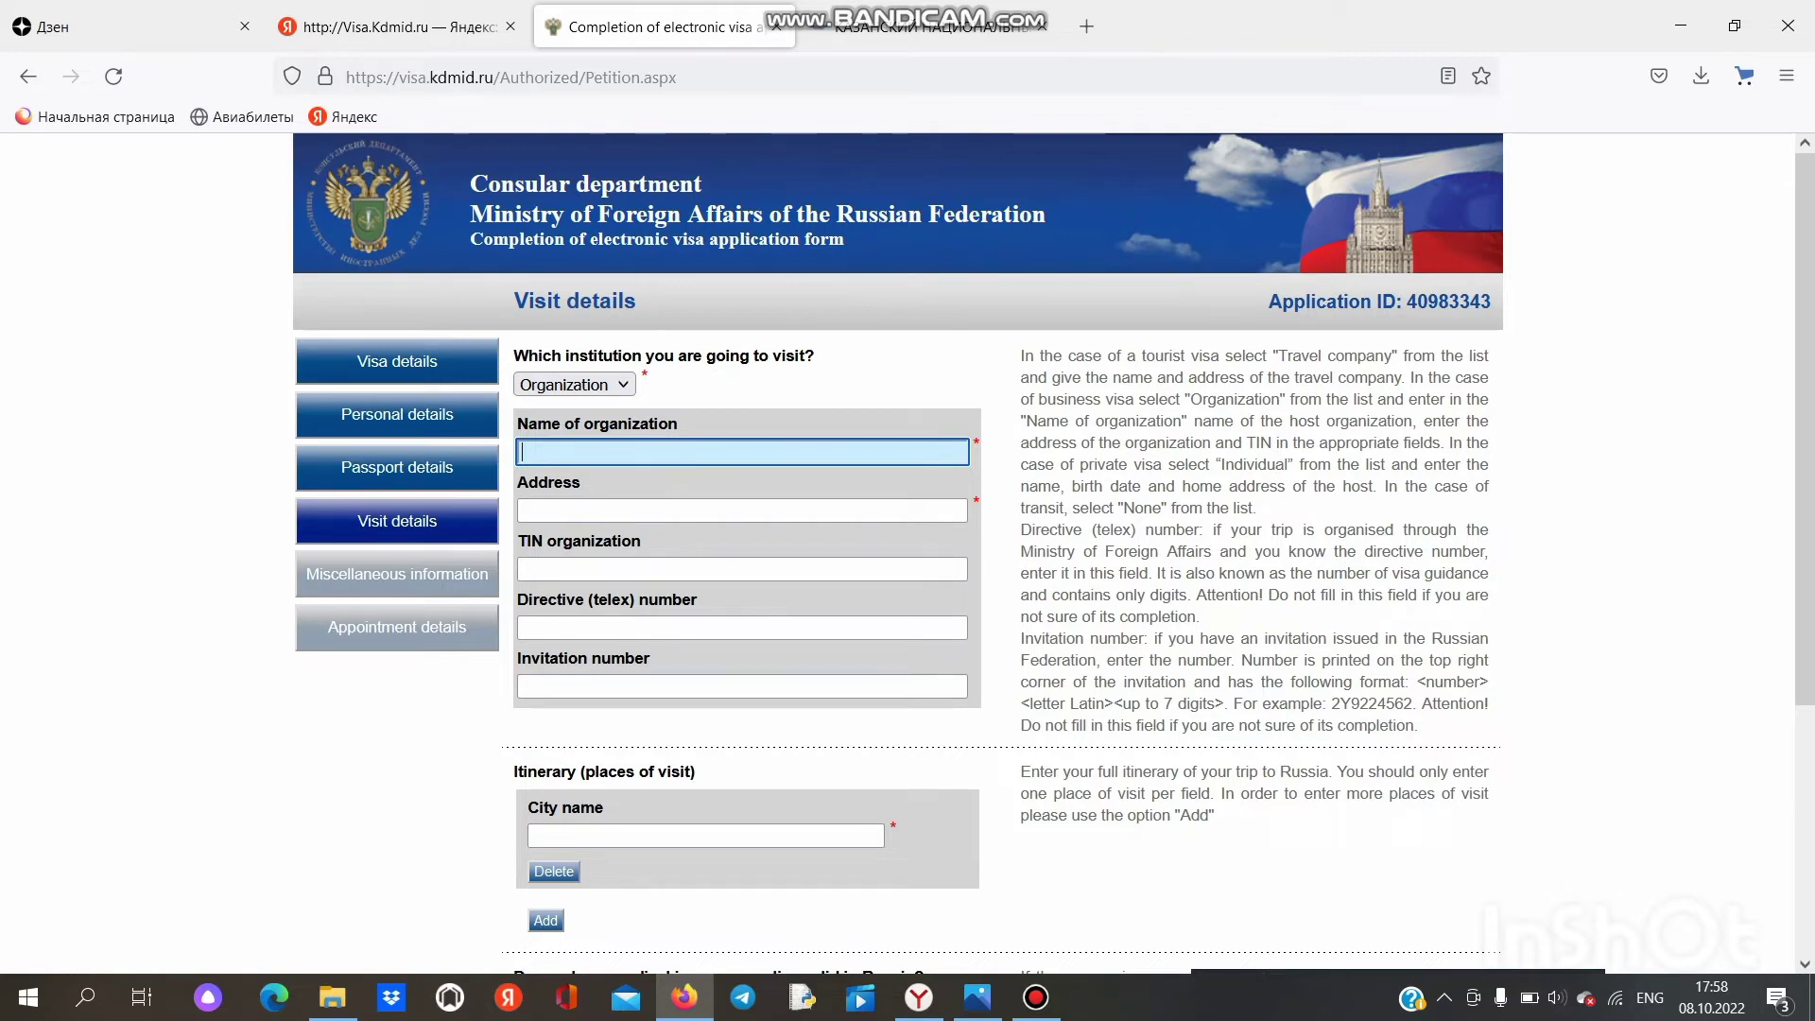
{"action": "left_click", "coordinate": [930, 27]}
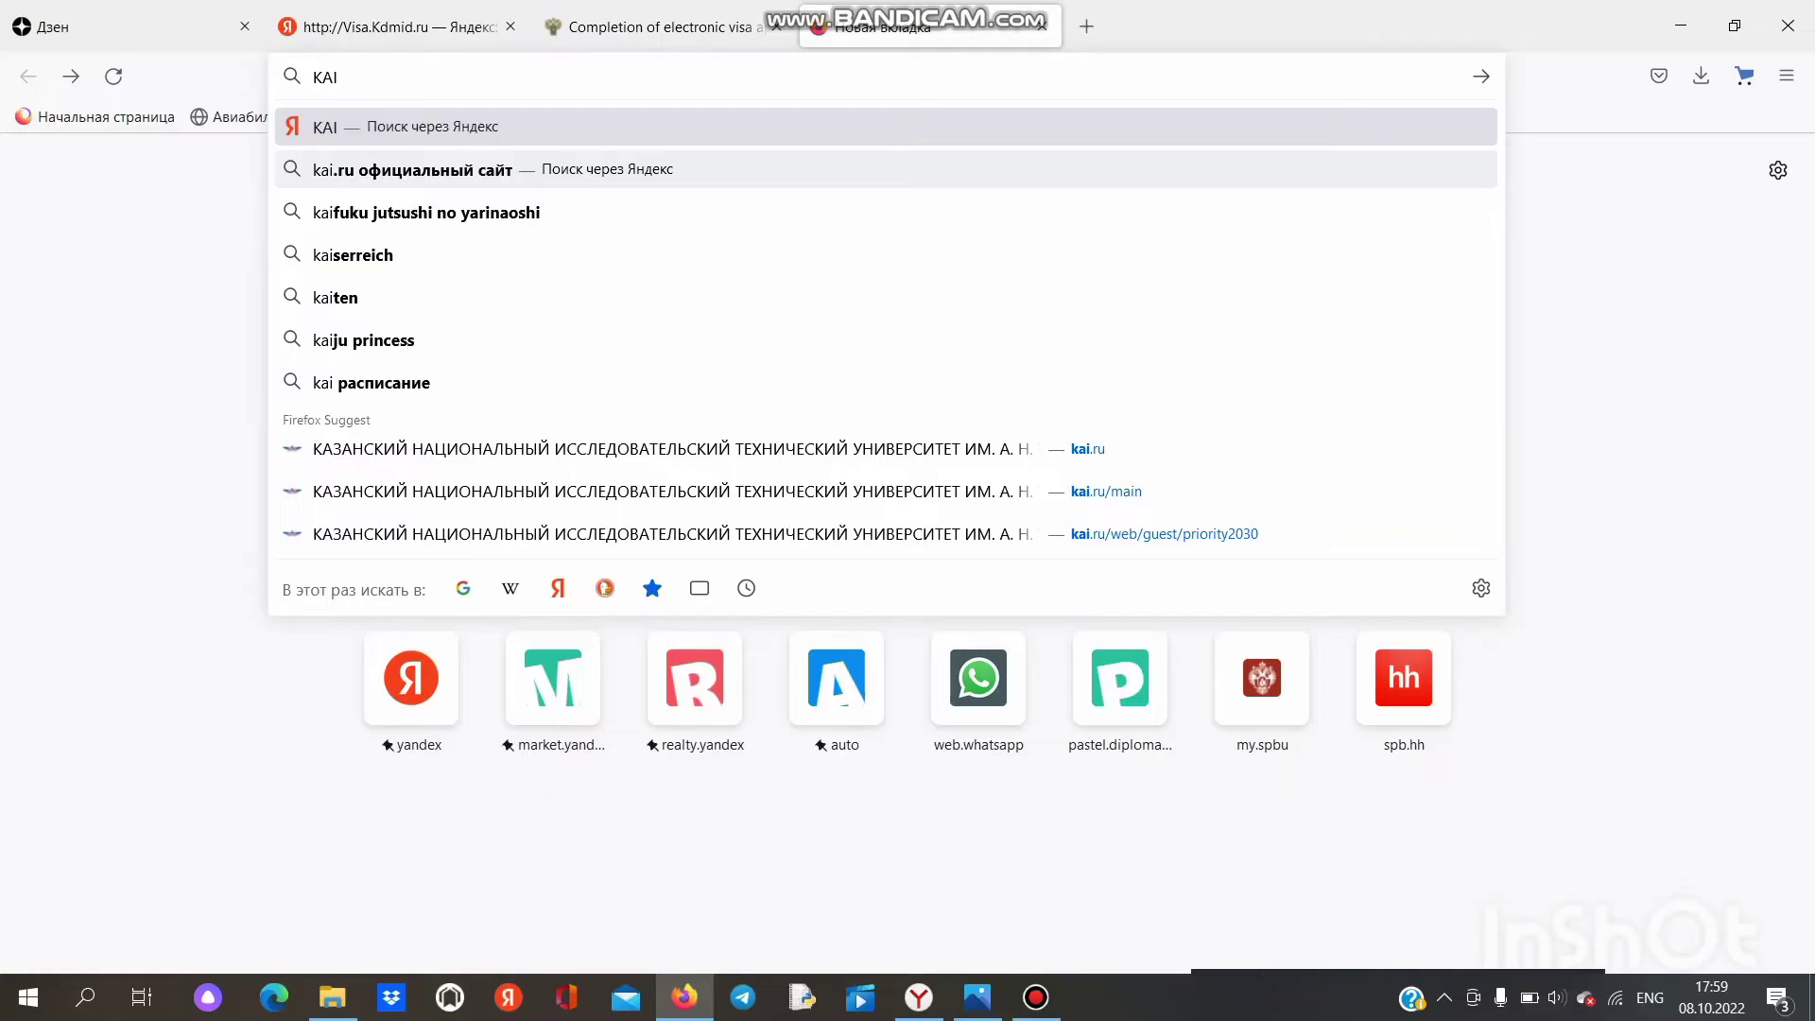
Step: Search Yandex for 'kai.ru официальный сайт' and open the official kai.ru result
{"action": "left_click", "coordinate": [945, 635]}
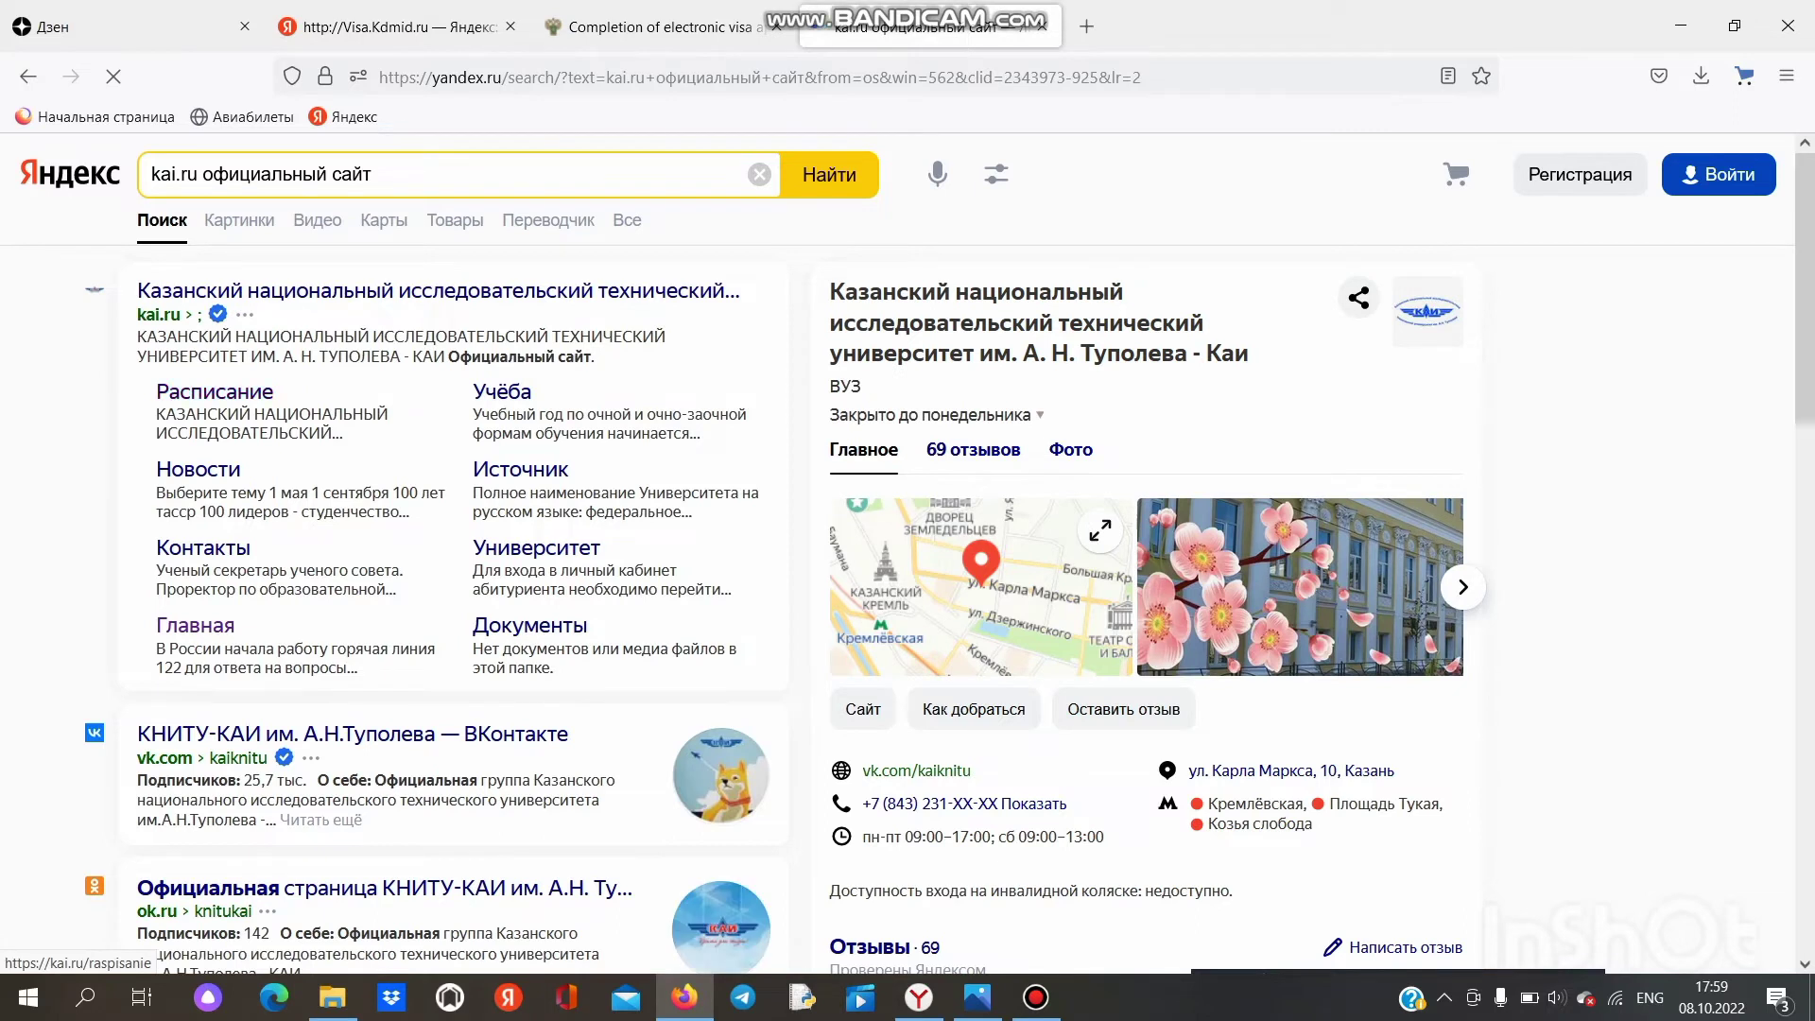
{"action": "left_click", "coordinate": [438, 291]}
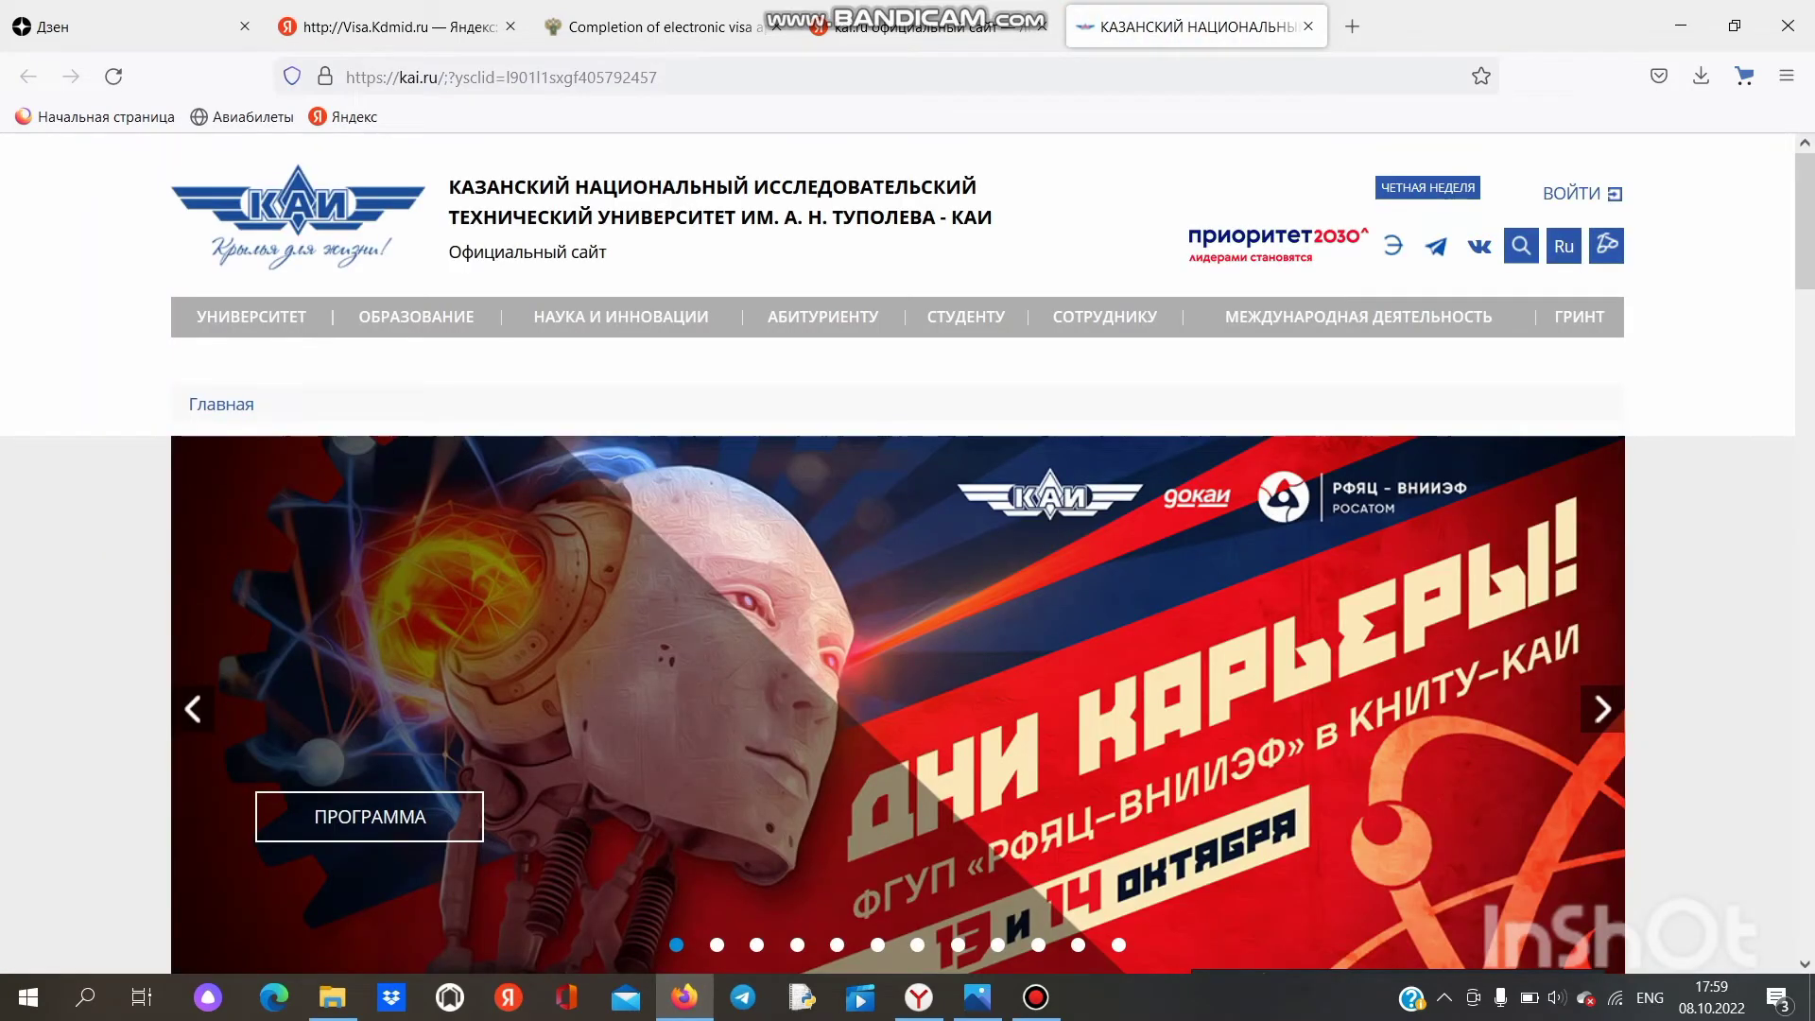
Step: Copy the university's full official name from the kai.ru header and return to the visa form
{"action": "left_click_drag", "start_coordinate": [1636, 269], "coordinate": [449, 186]}
{"action": "right_click", "coordinate": [480, 190]}
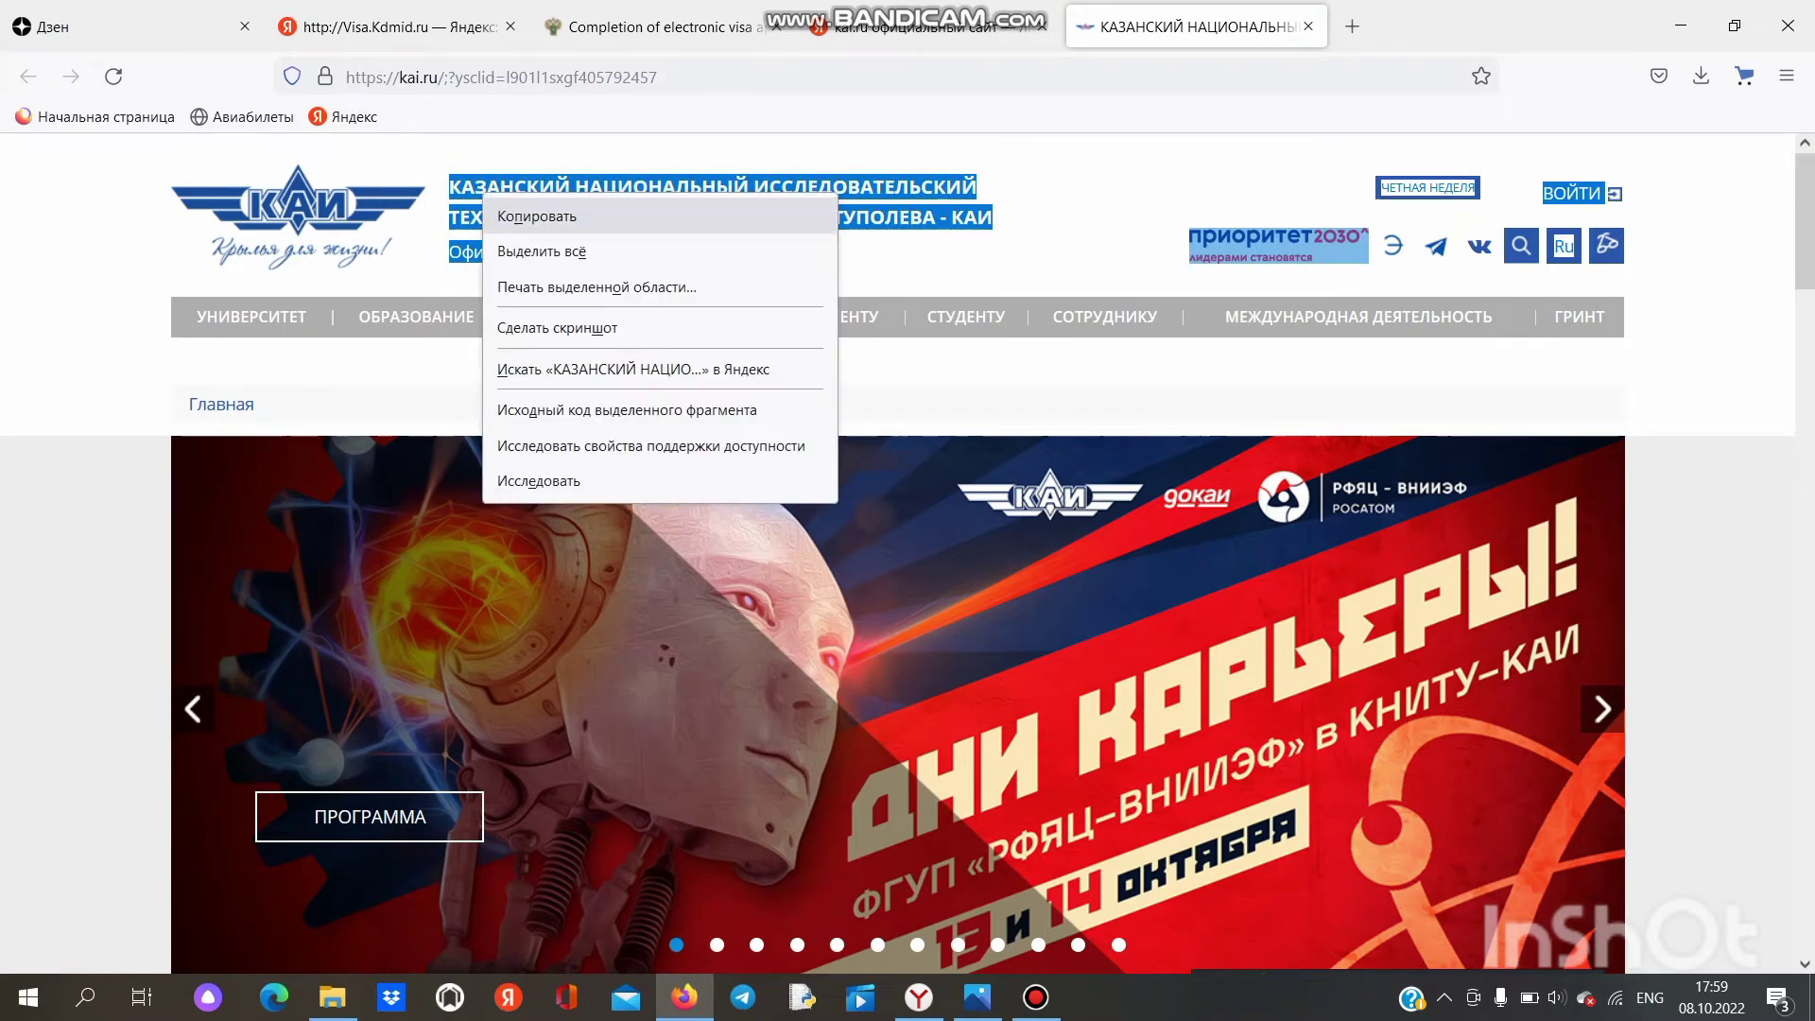
{"action": "left_click", "coordinate": [518, 211]}
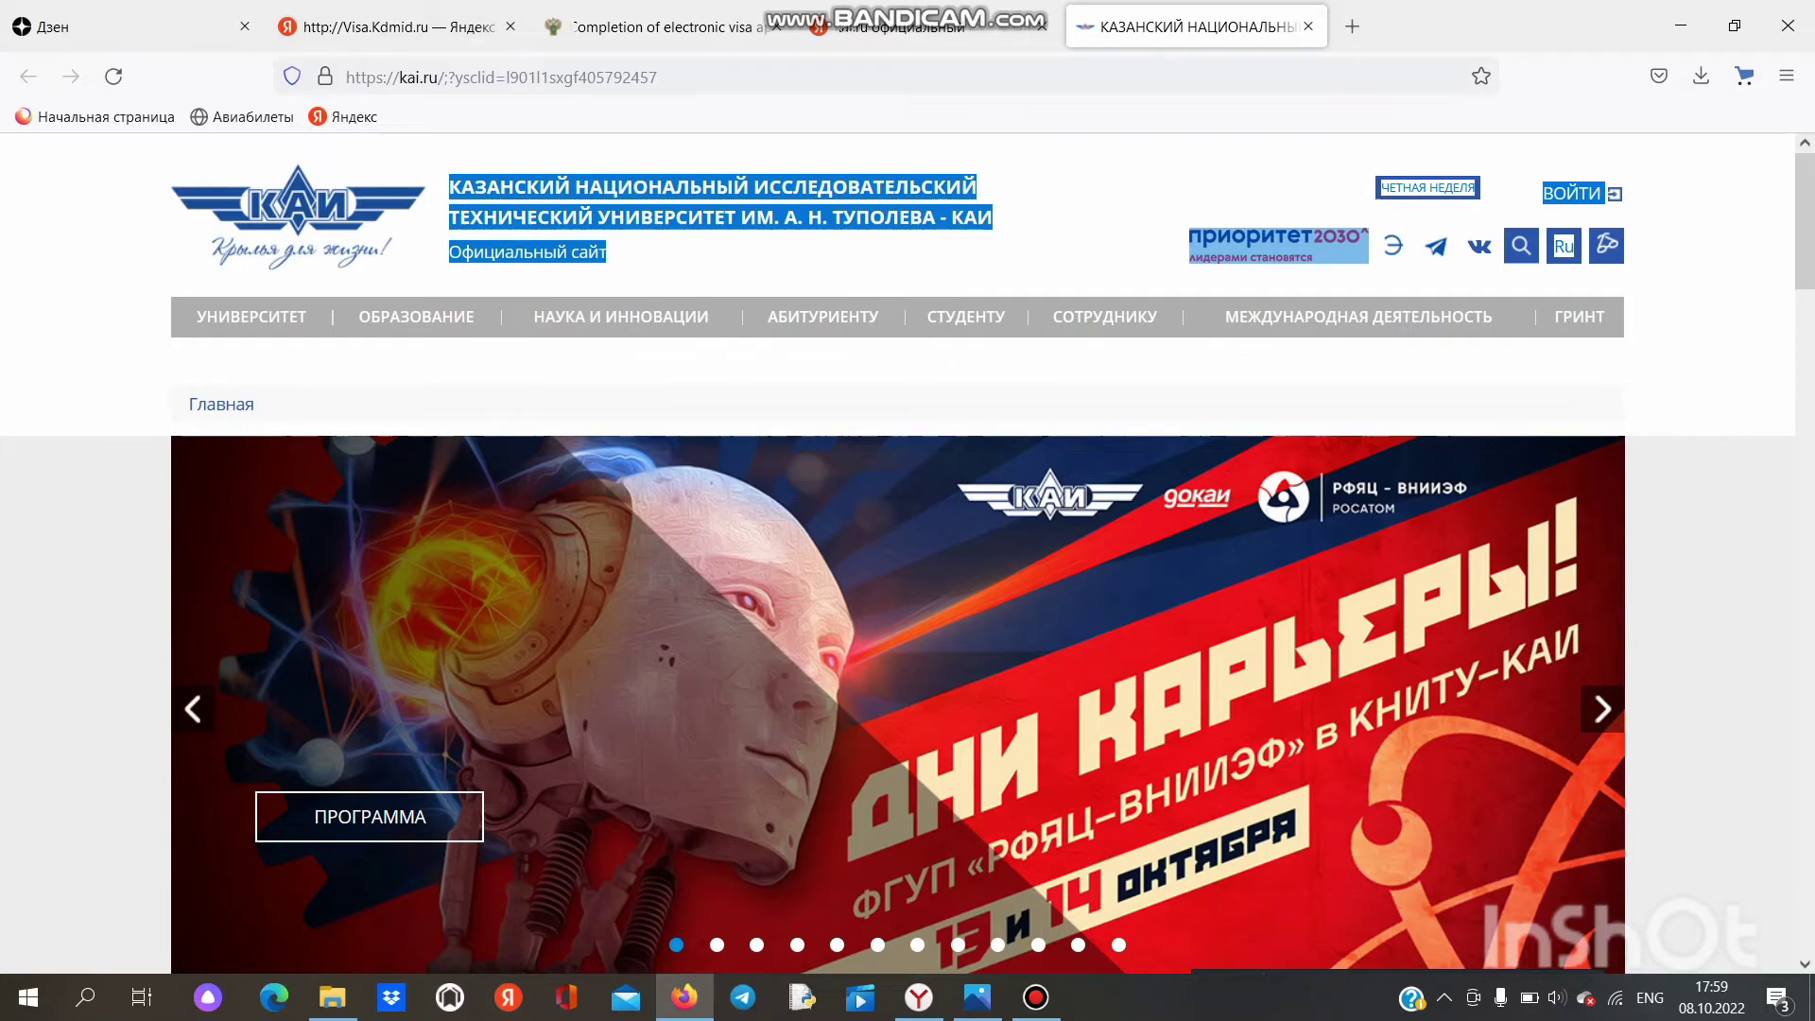
{"action": "left_click", "coordinate": [652, 27]}
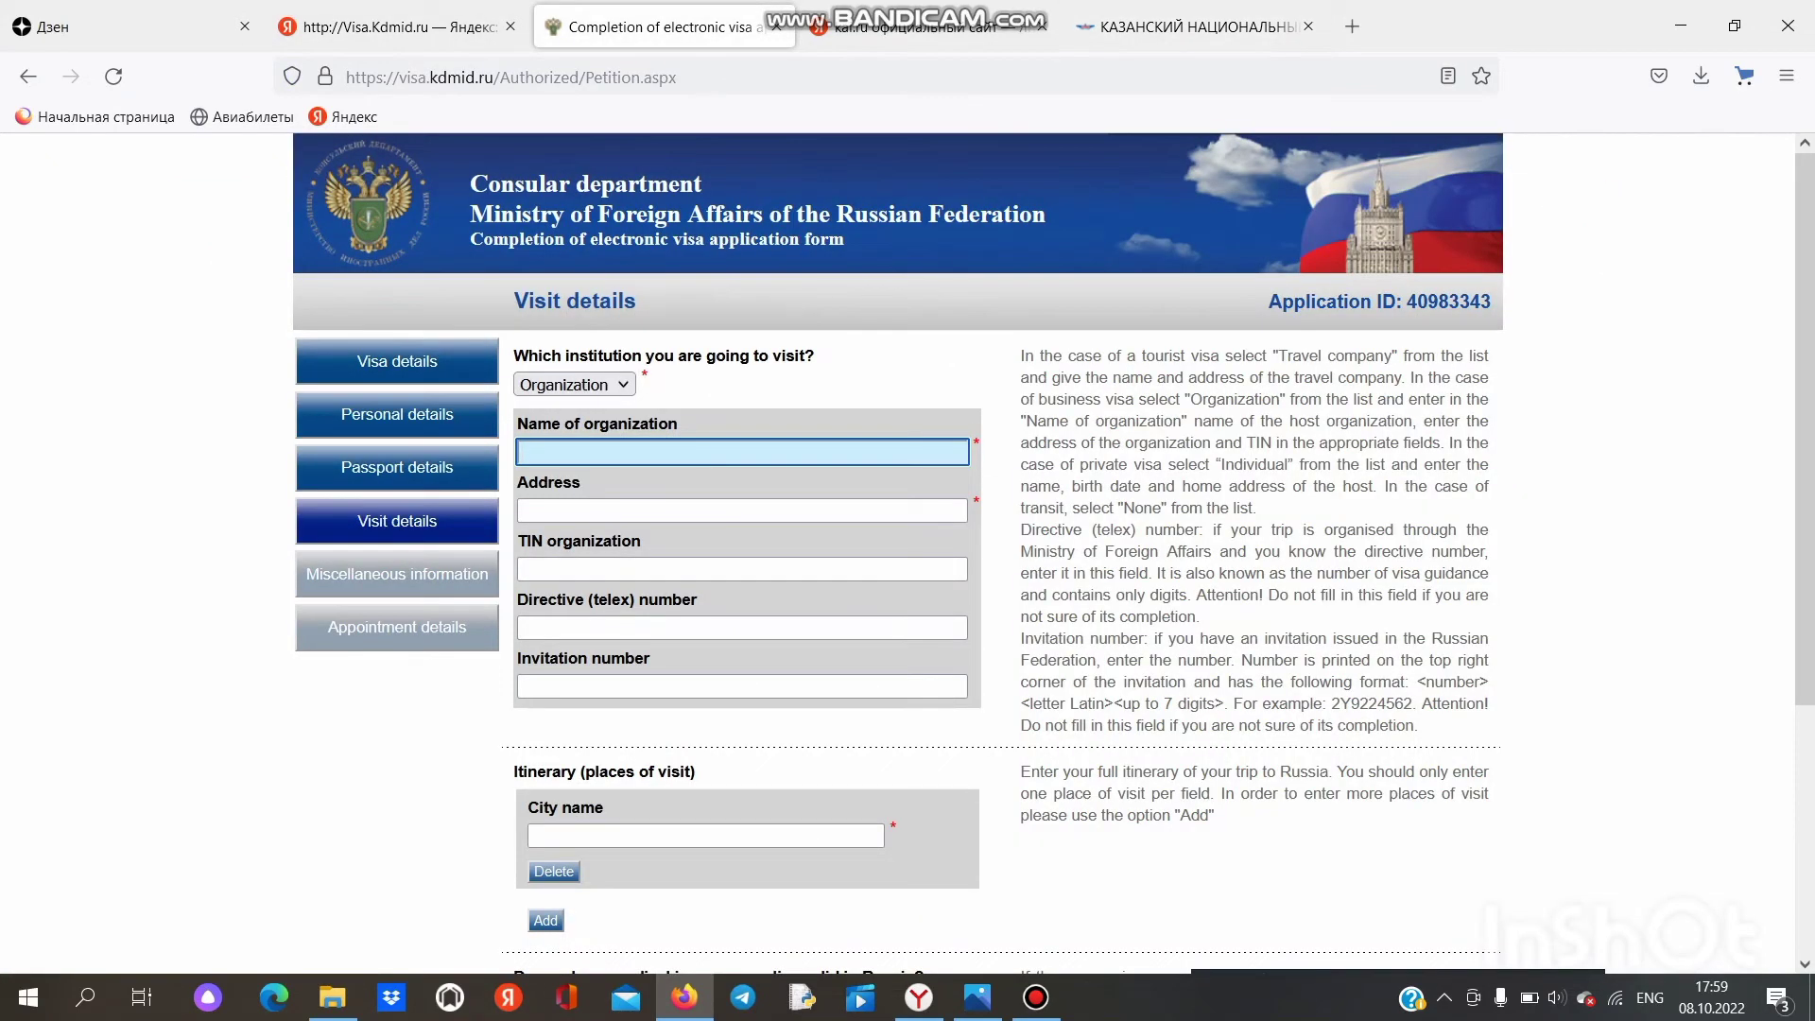
Step: Paste the KAI name into Name of organization, trimming the extra text after КАИ
{"action": "key", "text": "ctrl+v"}
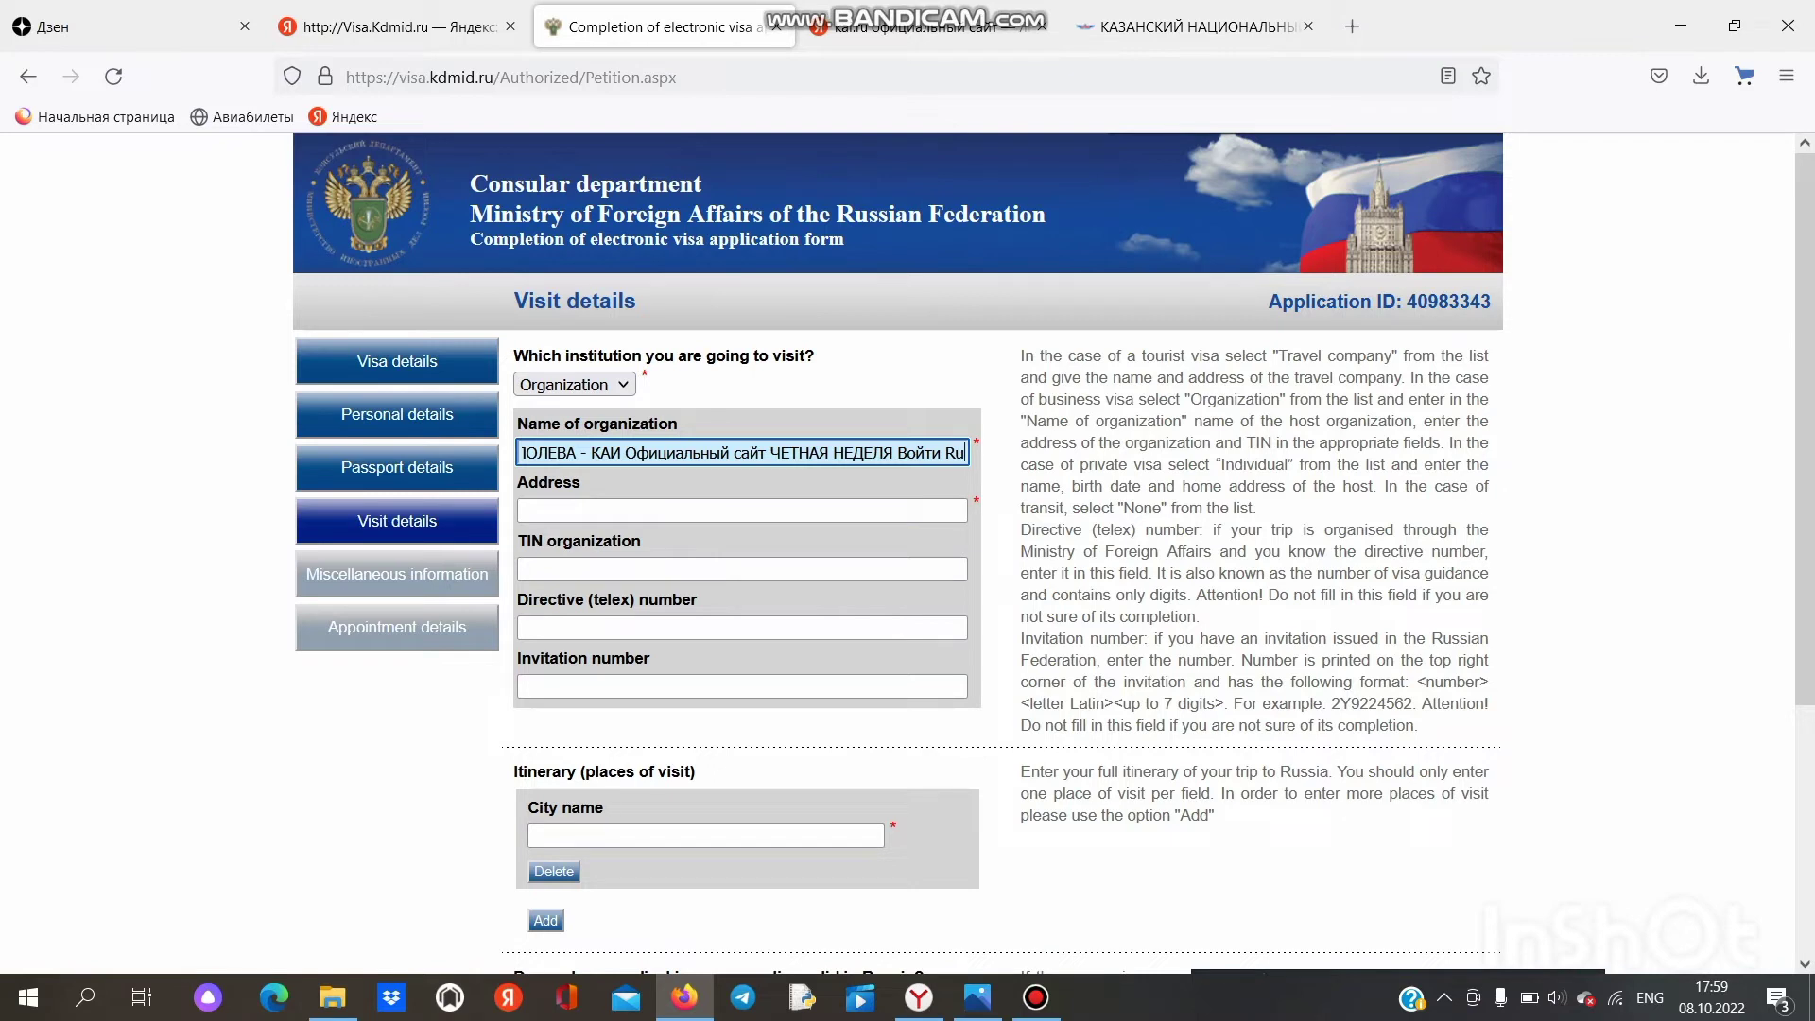
{"action": "key", "text": "BackSpace"}
{"action": "key", "text": "BackSpace"}
{"action": "key", "text": "BackSpace"}
{"action": "key", "text": "BackSpace"}
{"action": "key", "text": "BackSpace"}
{"action": "key", "text": "BackSpace"}
{"action": "key", "text": "BackSpace"}
{"action": "key", "text": "BackSpace"}
{"action": "key", "text": "BackSpace"}
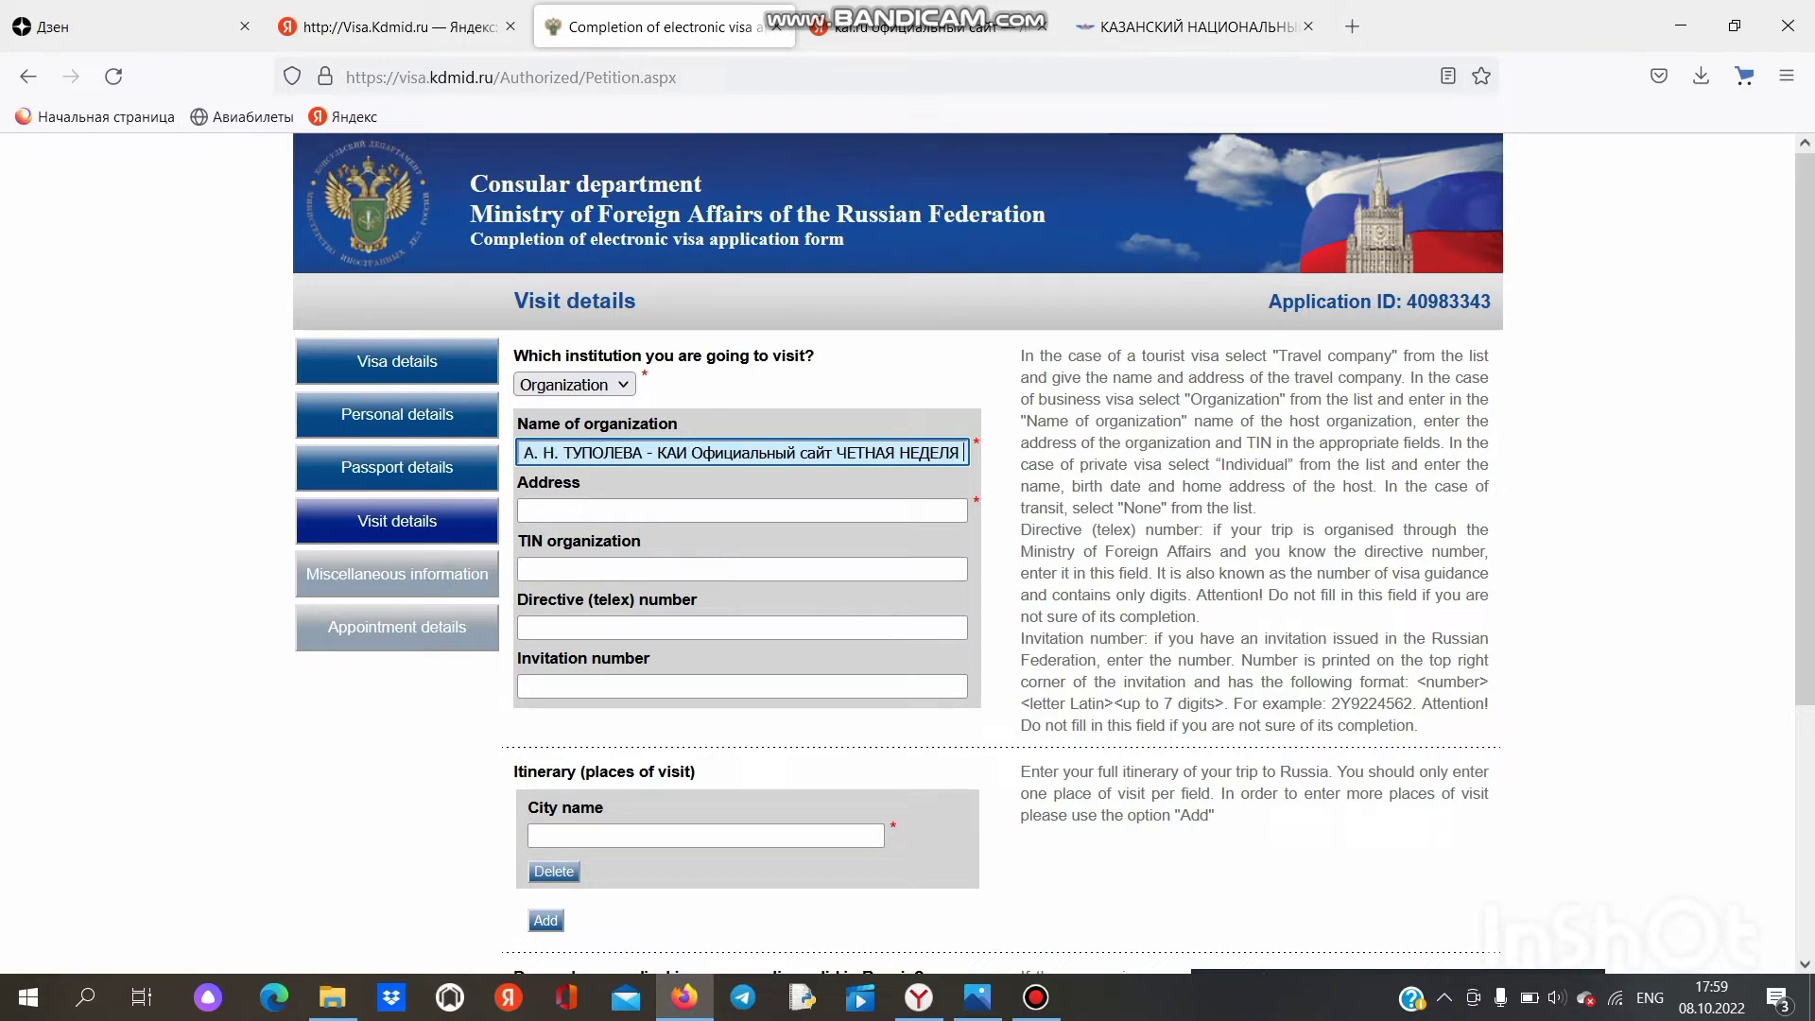
{"action": "key", "text": "BackSpace"}
{"action": "key", "text": "BackSpace"}
{"action": "key", "text": "BackSpace"}
{"action": "key", "text": "BackSpace"}
{"action": "key", "text": "BackSpace"}
{"action": "key", "text": "BackSpace"}
{"action": "key", "text": "BackSpace"}
{"action": "key", "text": "BackSpace"}
{"action": "key", "text": "BackSpace"}
{"action": "key", "text": "BackSpace"}
{"action": "key", "text": "BackSpace"}
{"action": "key", "text": "BackSpace"}
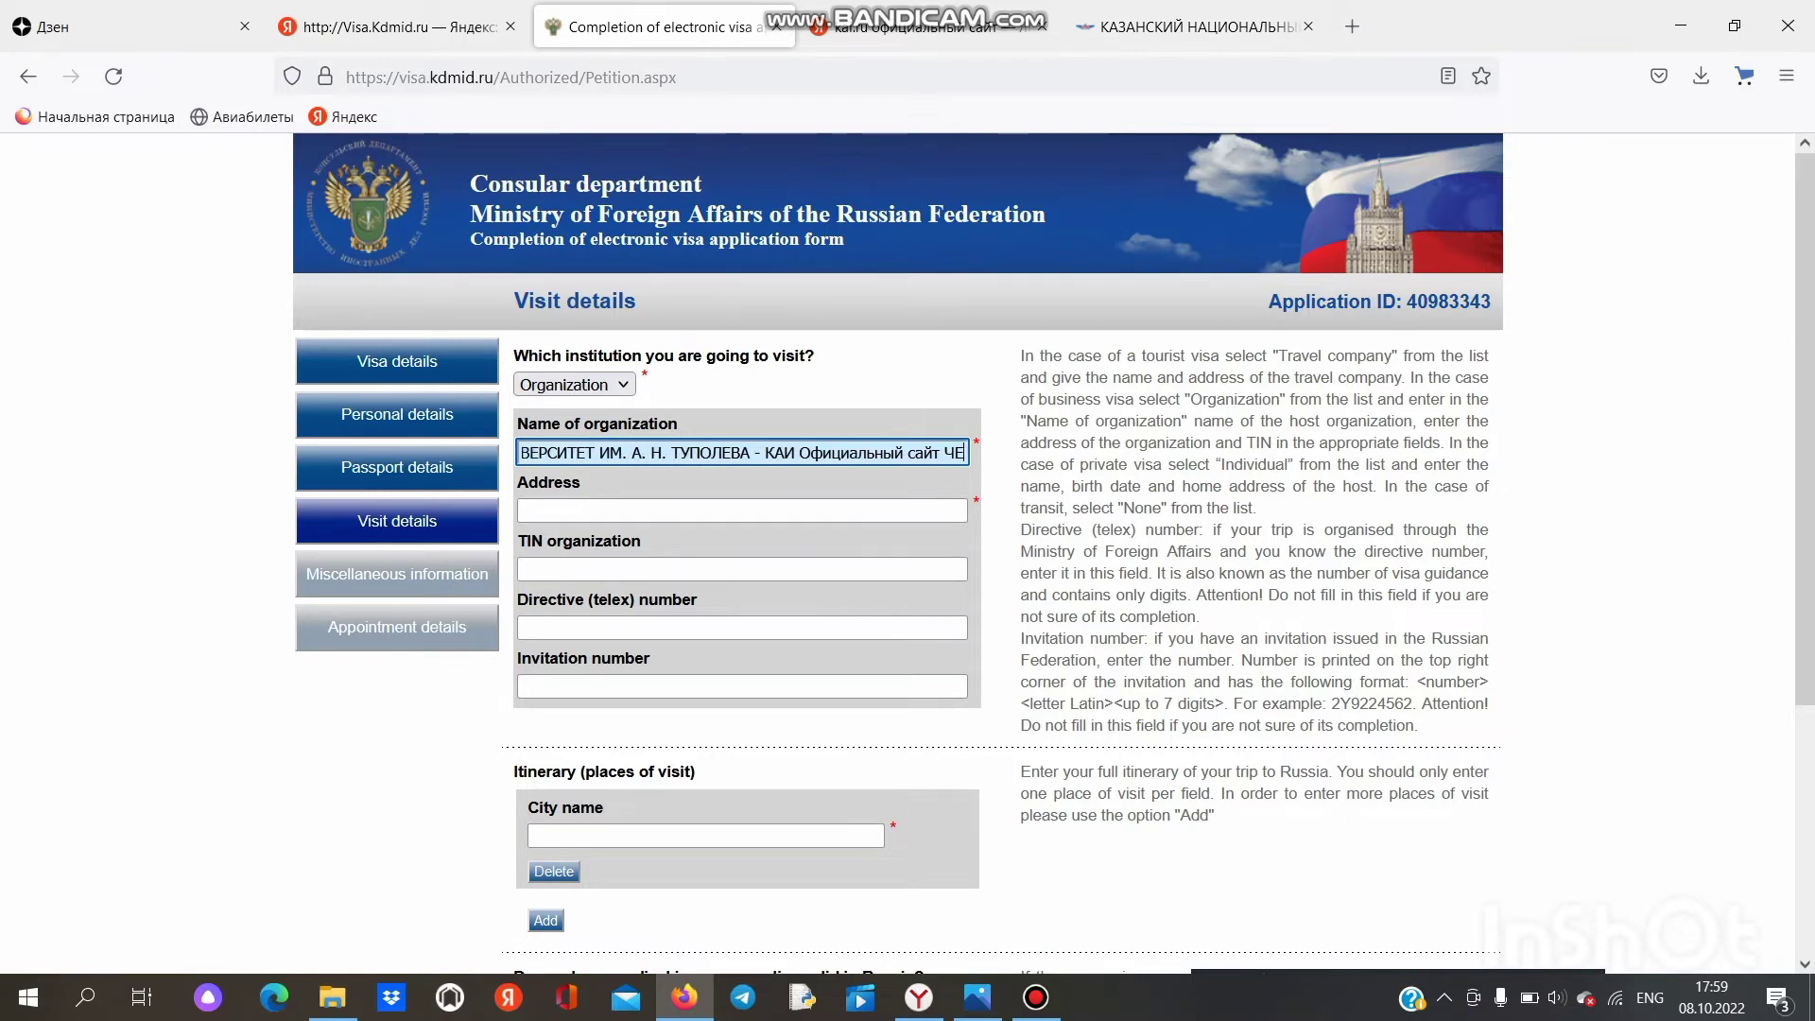
{"action": "key", "text": "BackSpace"}
{"action": "key", "text": "BackSpace"}
{"action": "key", "text": "BackSpace"}
{"action": "key", "text": "BackSpace"}
{"action": "key", "text": "BackSpace"}
{"action": "key", "text": "BackSpace"}
{"action": "key", "text": "BackSpace"}
{"action": "key", "text": "BackSpace"}
{"action": "key", "text": "BackSpace"}
{"action": "key", "text": "BackSpace"}
{"action": "key", "text": "BackSpace"}
{"action": "key", "text": "BackSpace"}
{"action": "key", "text": "BackSpace"}
{"action": "key", "text": "BackSpace"}
{"action": "key", "text": "BackSpace"}
{"action": "key", "text": "BackSpace"}
{"action": "key", "text": "BackSpace"}
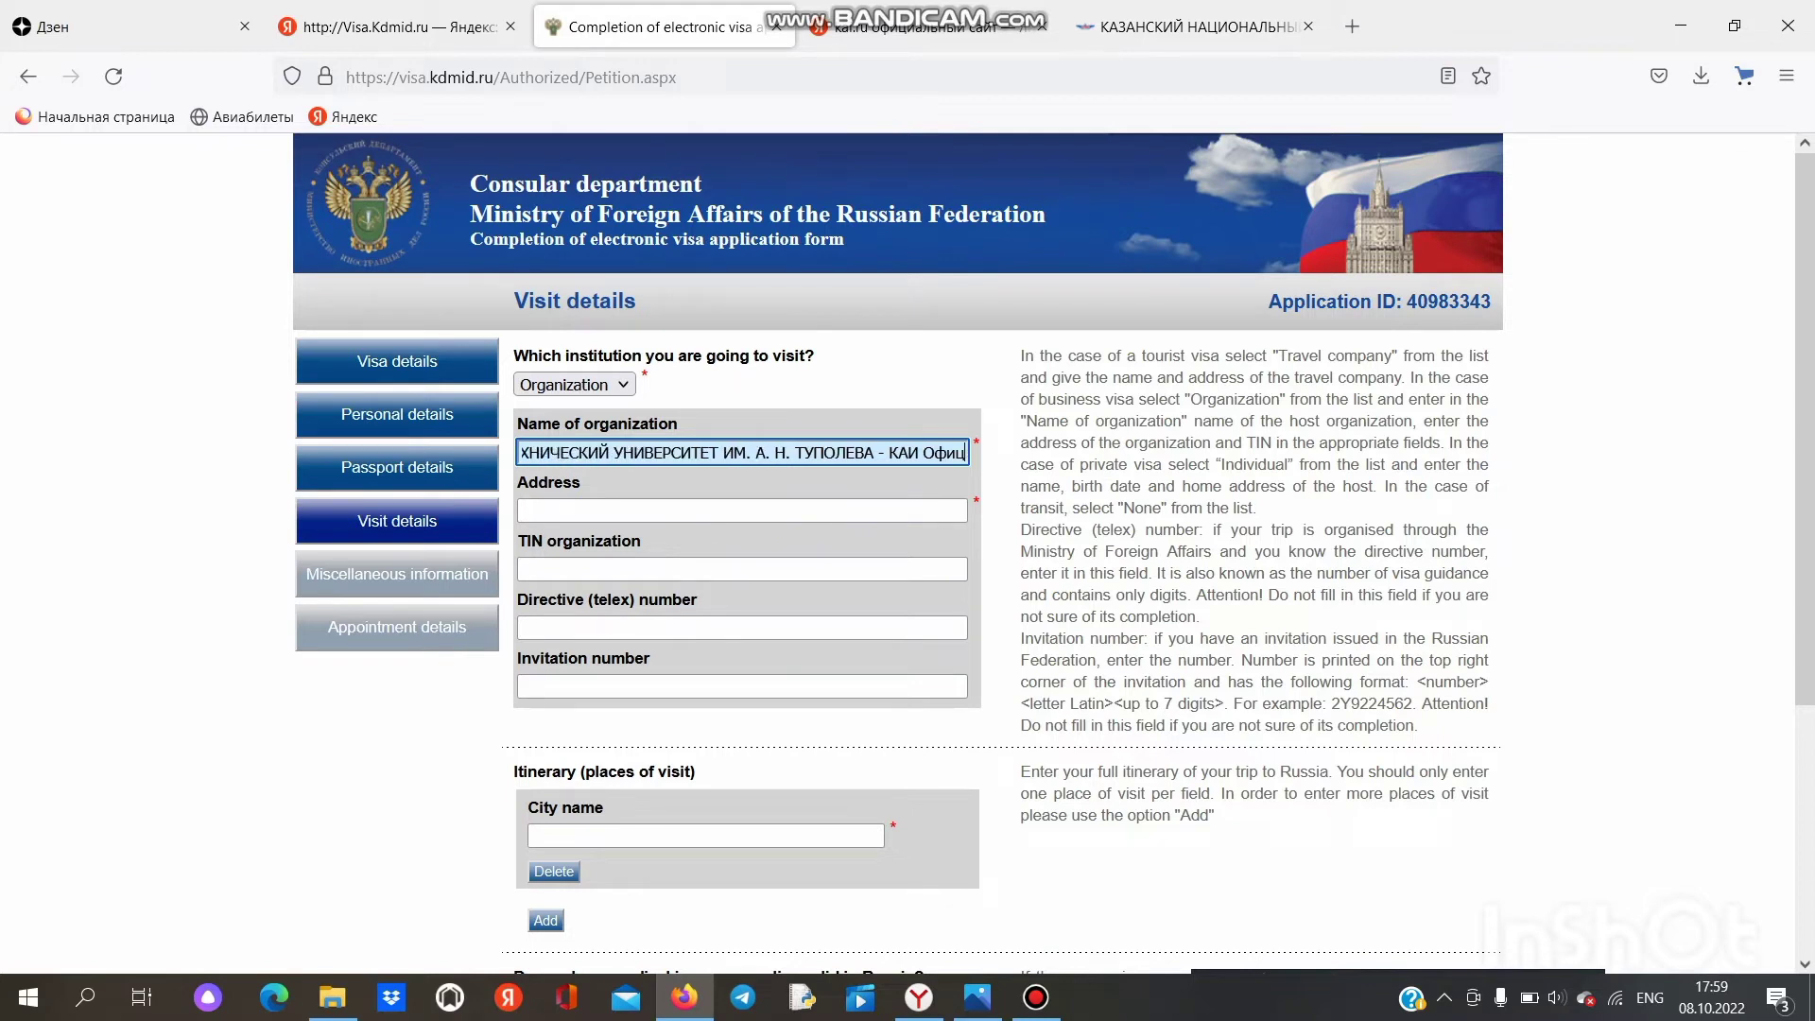
{"action": "key", "text": "BackSpace"}
{"action": "key", "text": "BackSpace"}
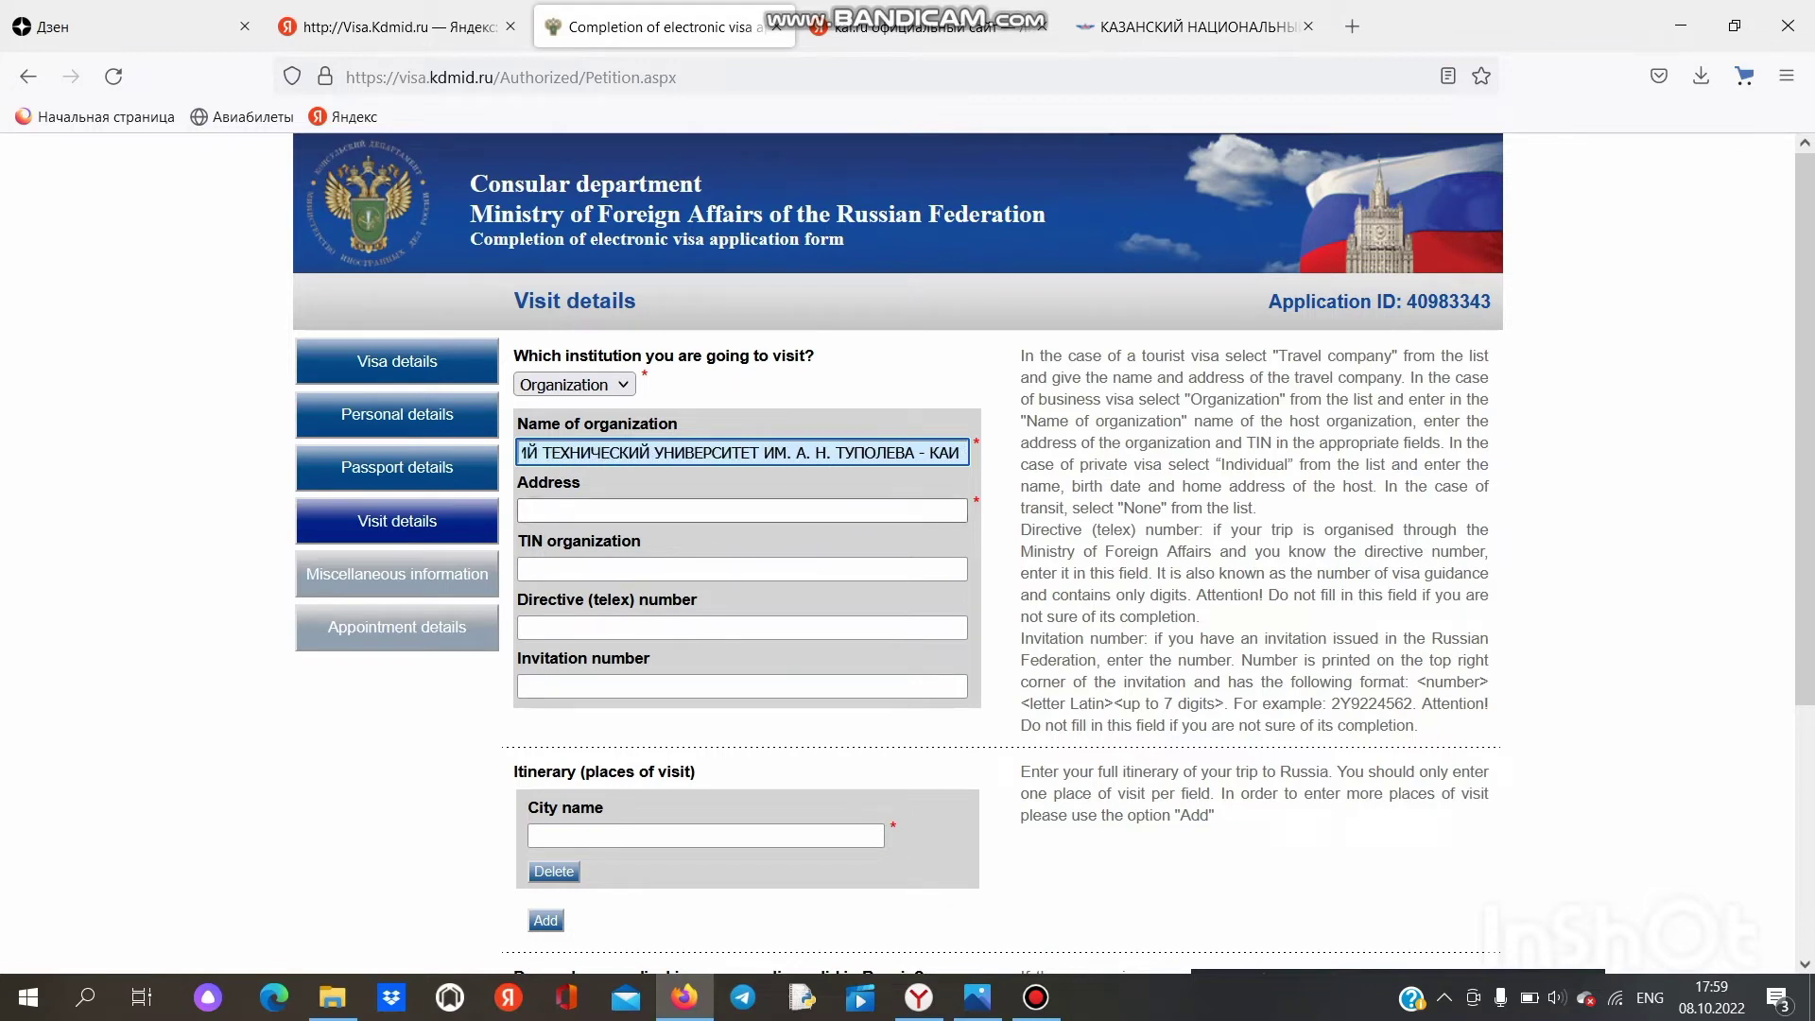
{"action": "key", "text": "Tab"}
{"action": "key", "text": "ctrl+Tab"}
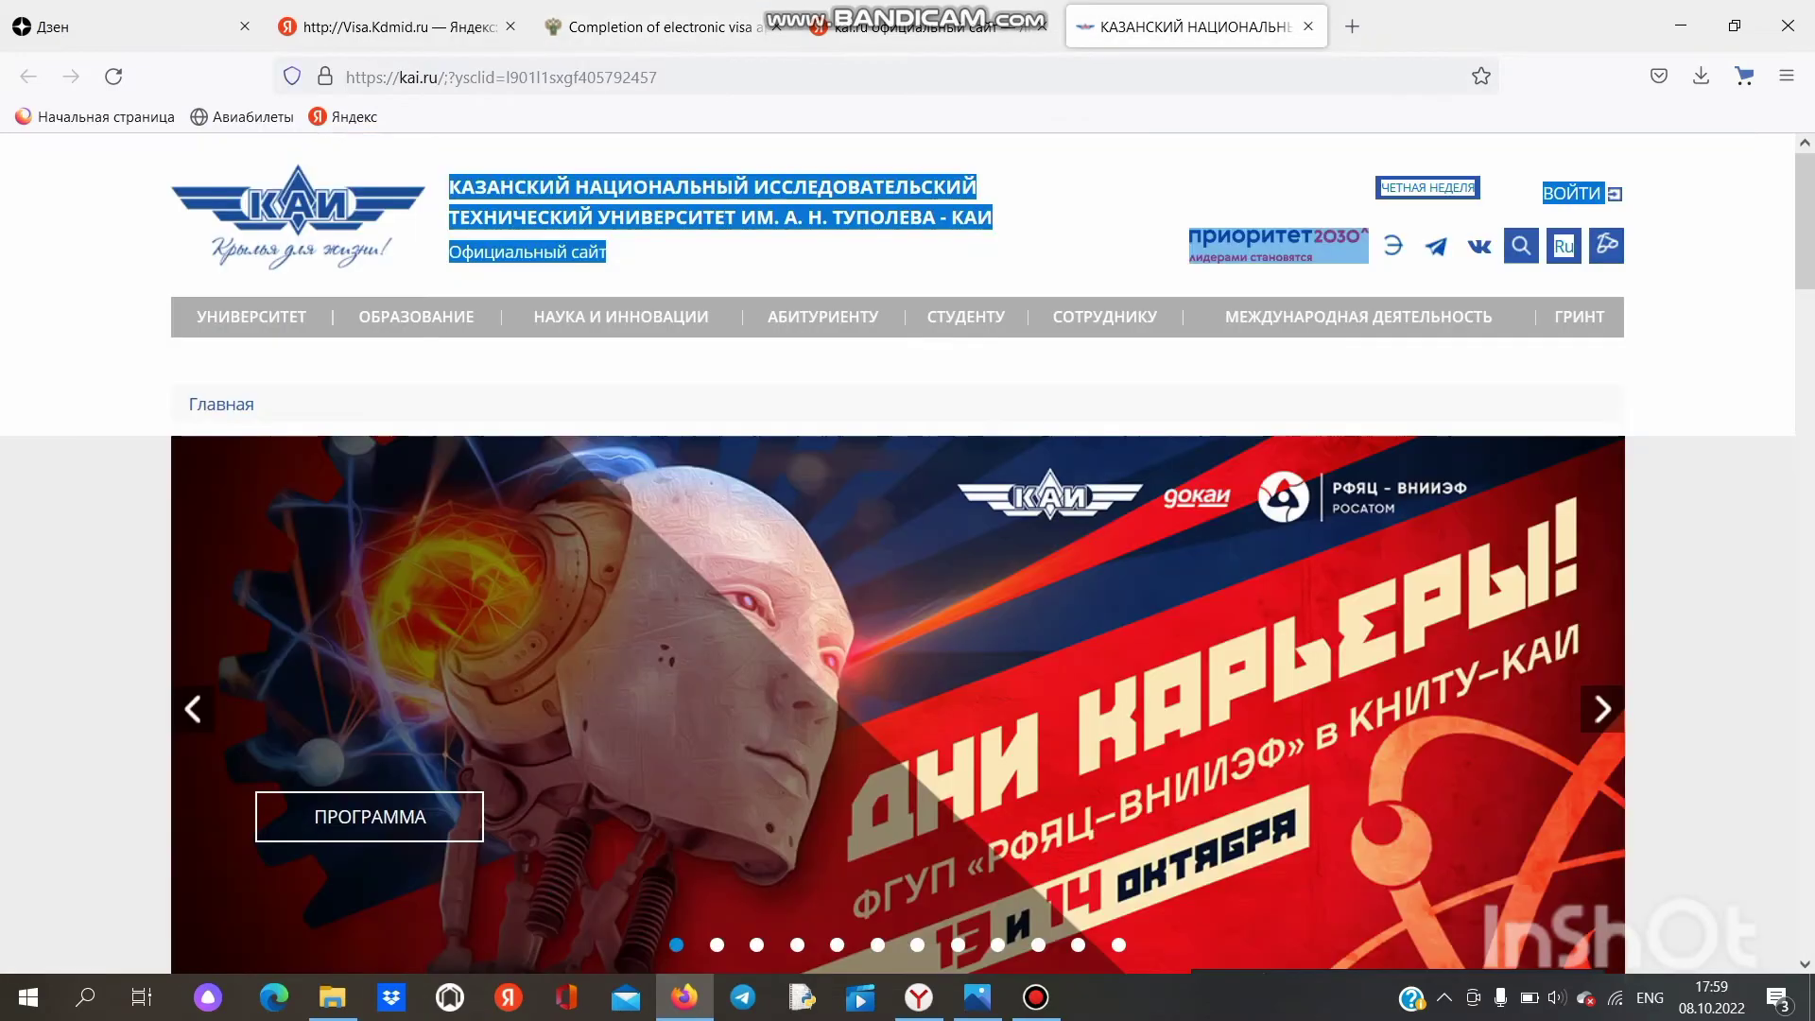
Step: Copy the address '420111 г. Казань, ул. К. Маркса, 10' from the kai.ru footer
{"action": "scroll", "coordinate": [898, 553], "scroll_direction": "down", "scroll_amount": 20}
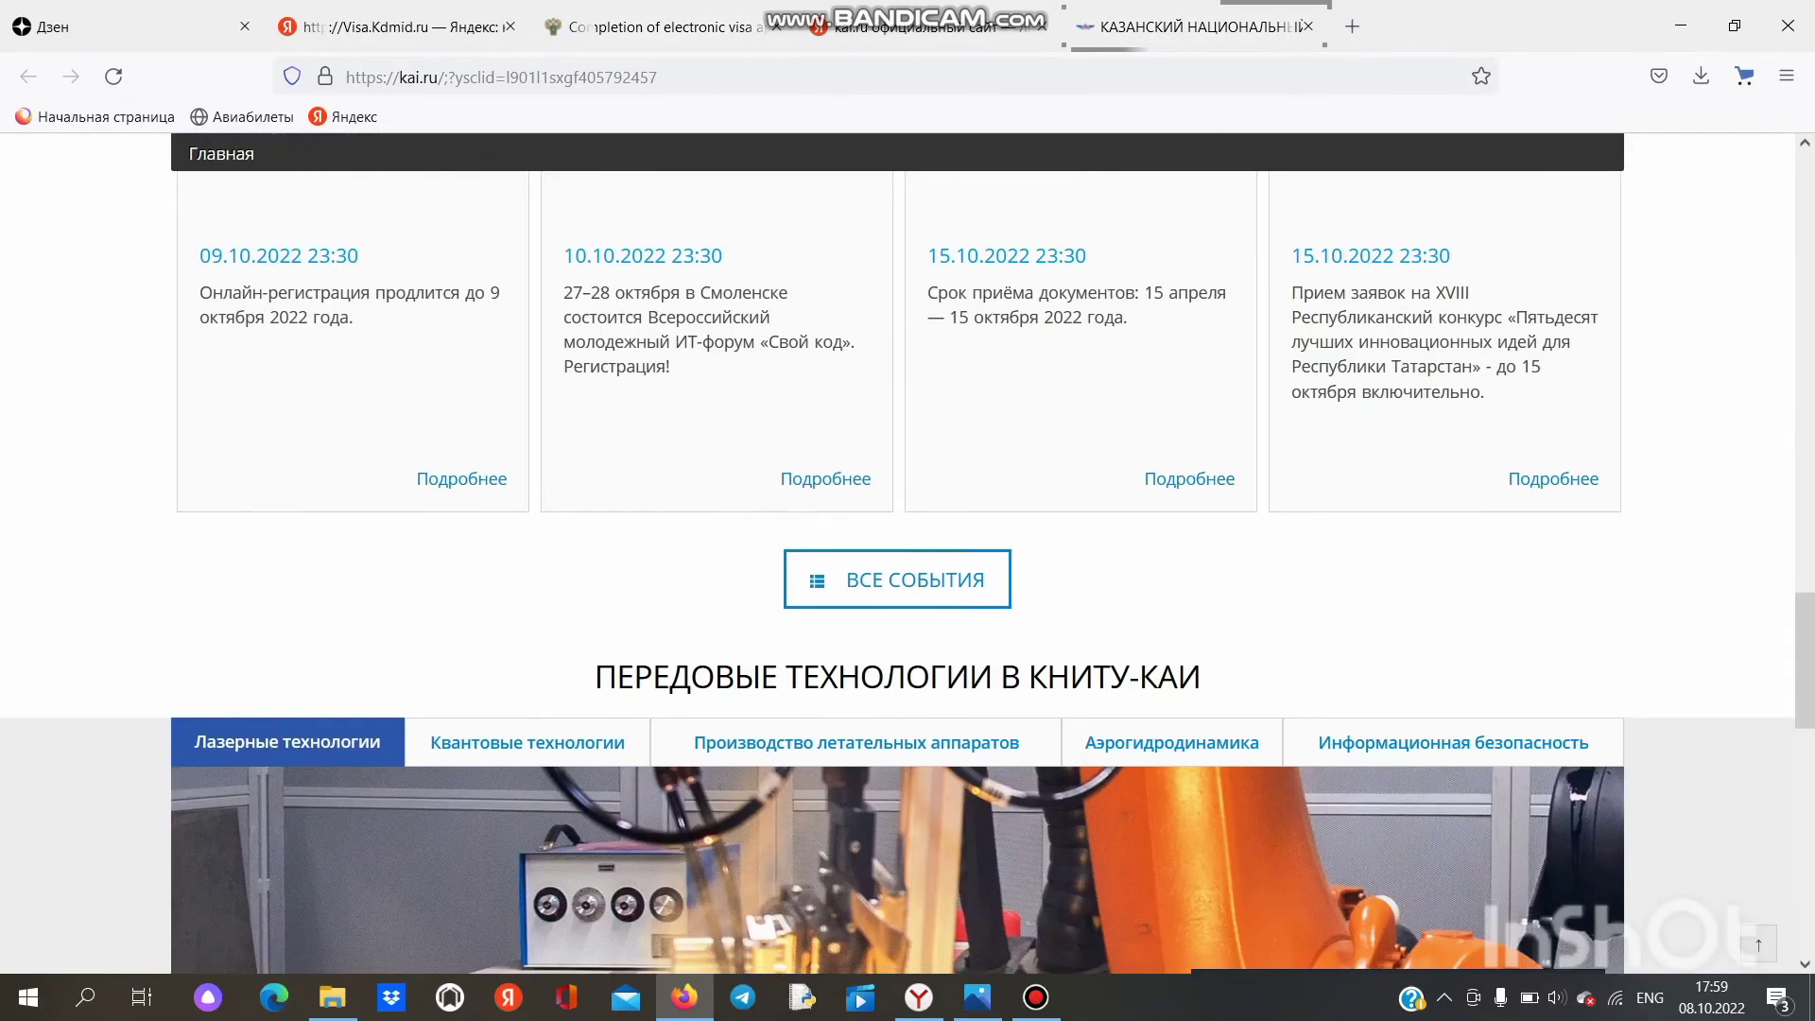
{"action": "scroll", "coordinate": [898, 554], "scroll_direction": "down", "scroll_amount": 2}
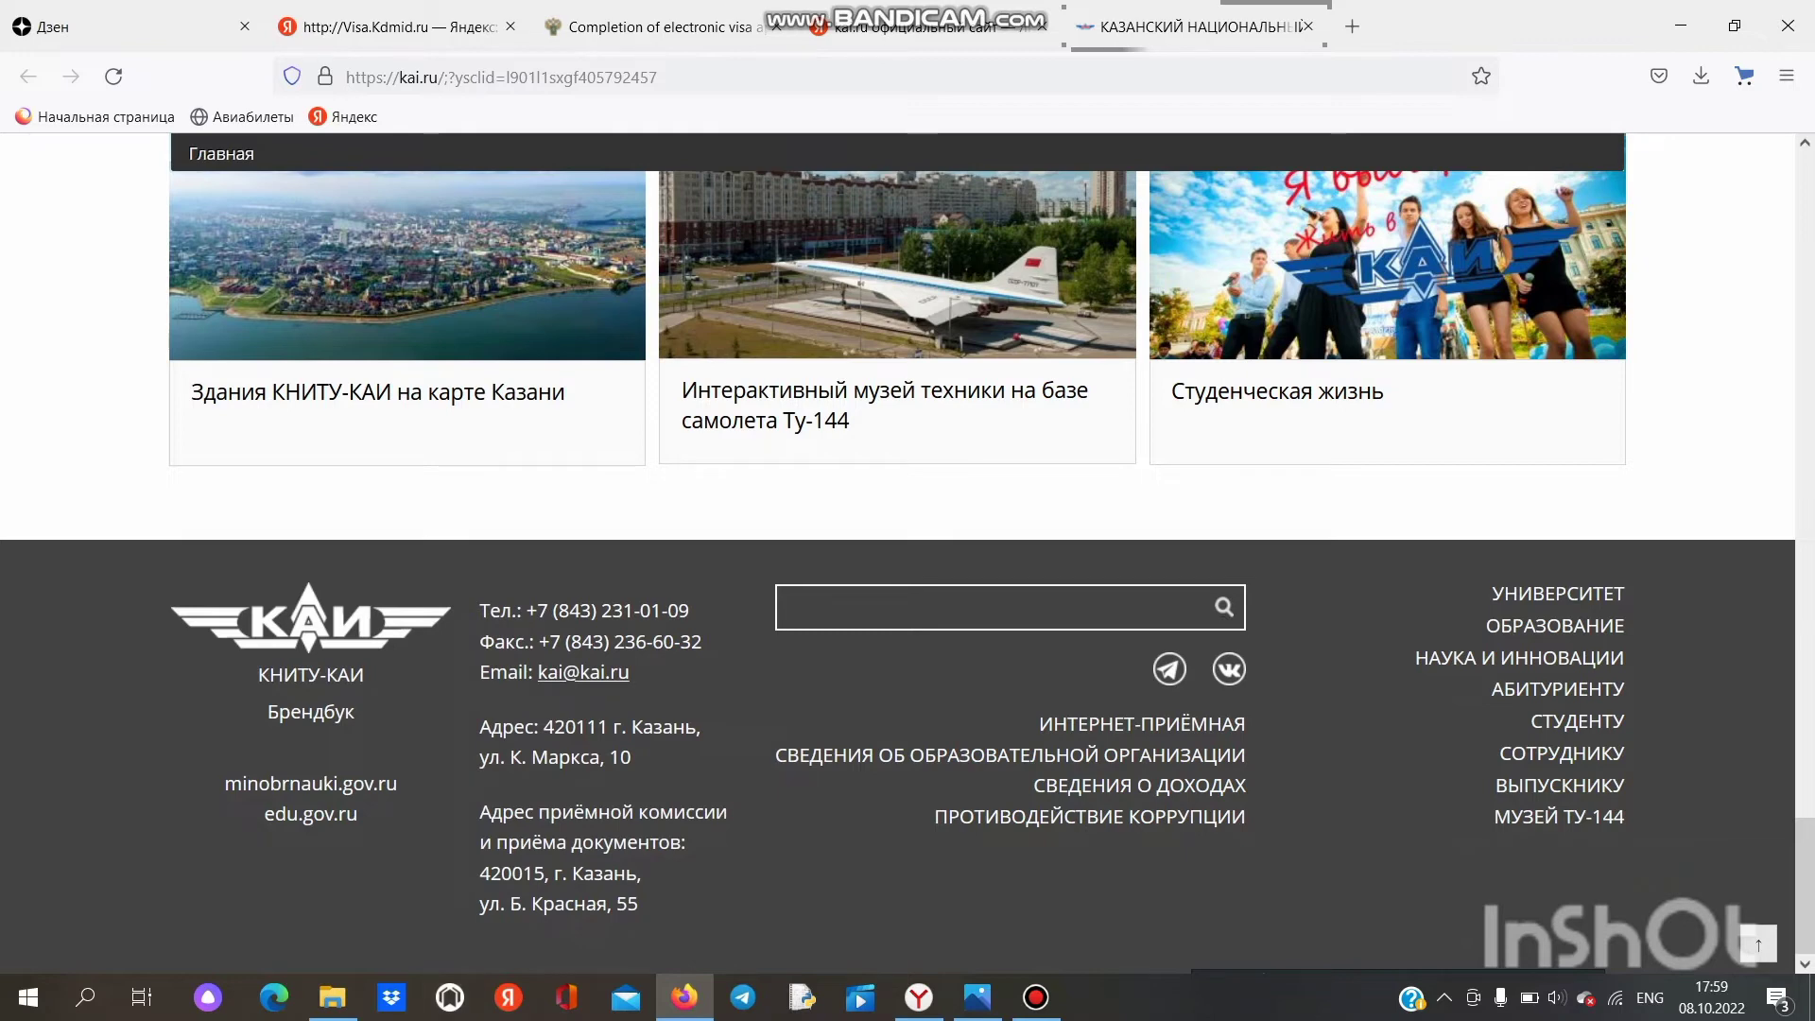
{"action": "left_click_drag", "start_coordinate": [544, 727], "coordinate": [631, 756]}
{"action": "right_click", "coordinate": [610, 754]}
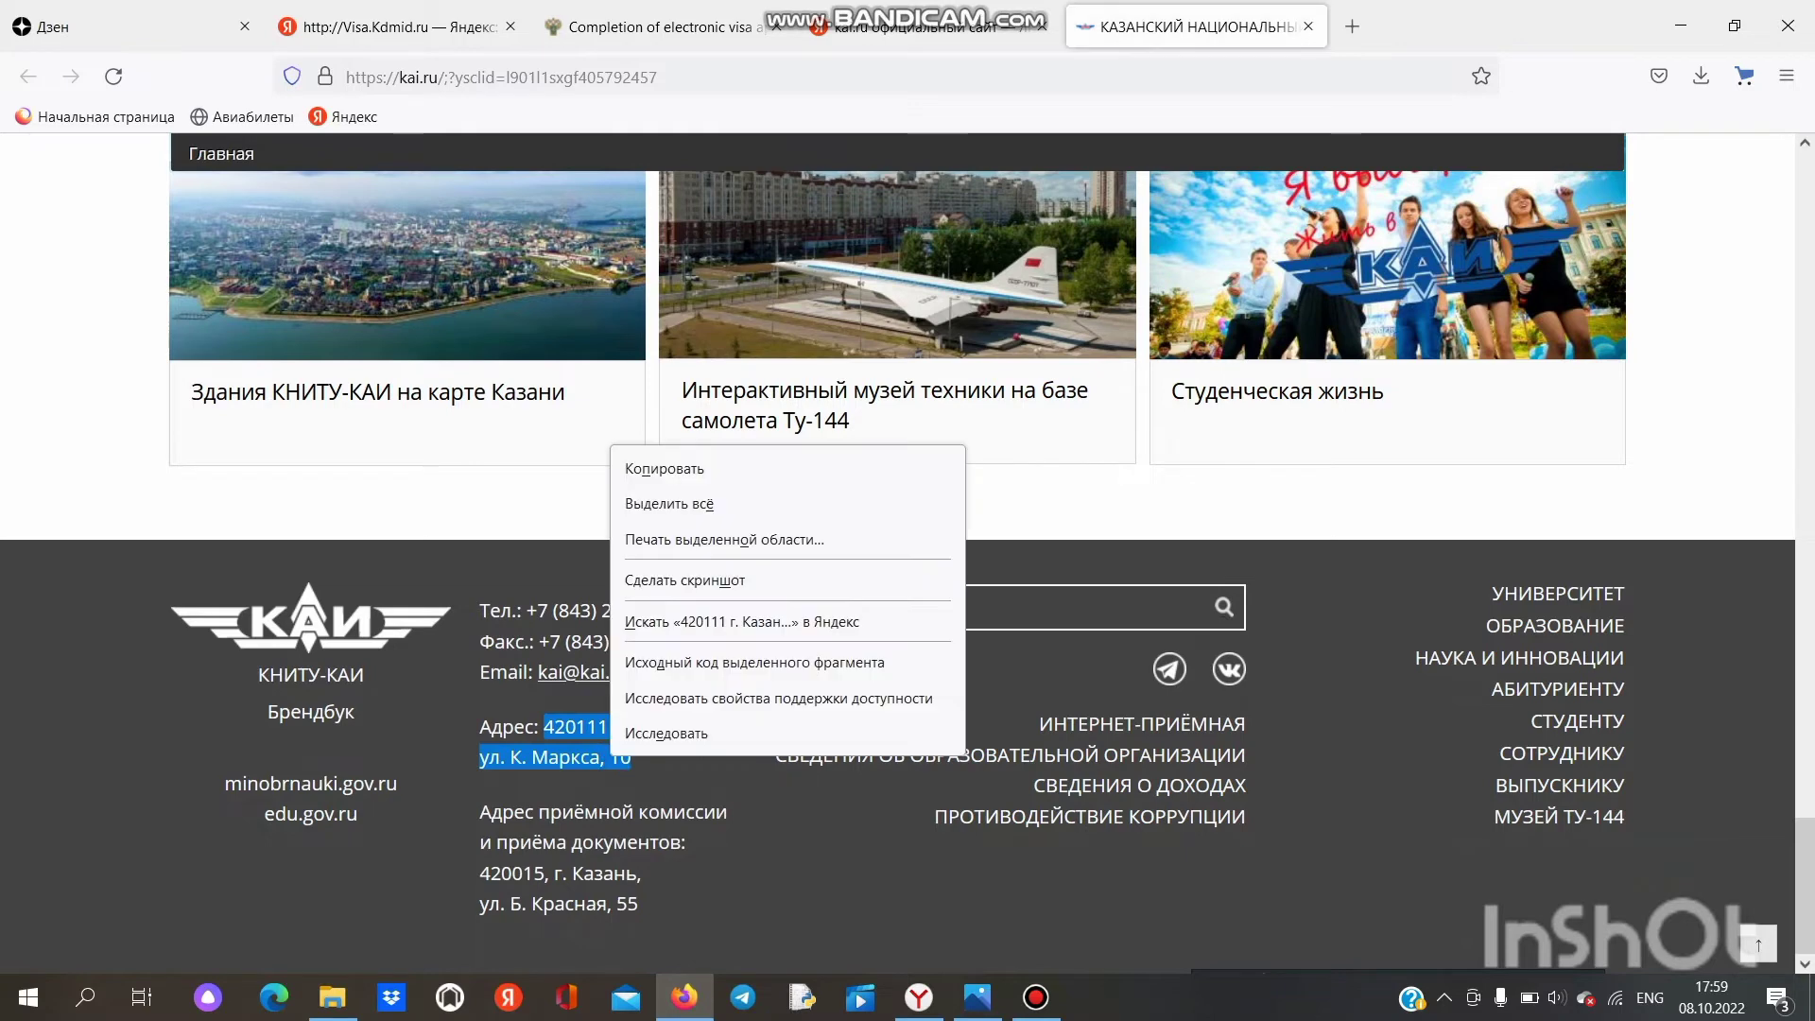
{"action": "left_click", "coordinate": [662, 466]}
{"action": "left_click", "coordinate": [662, 27]}
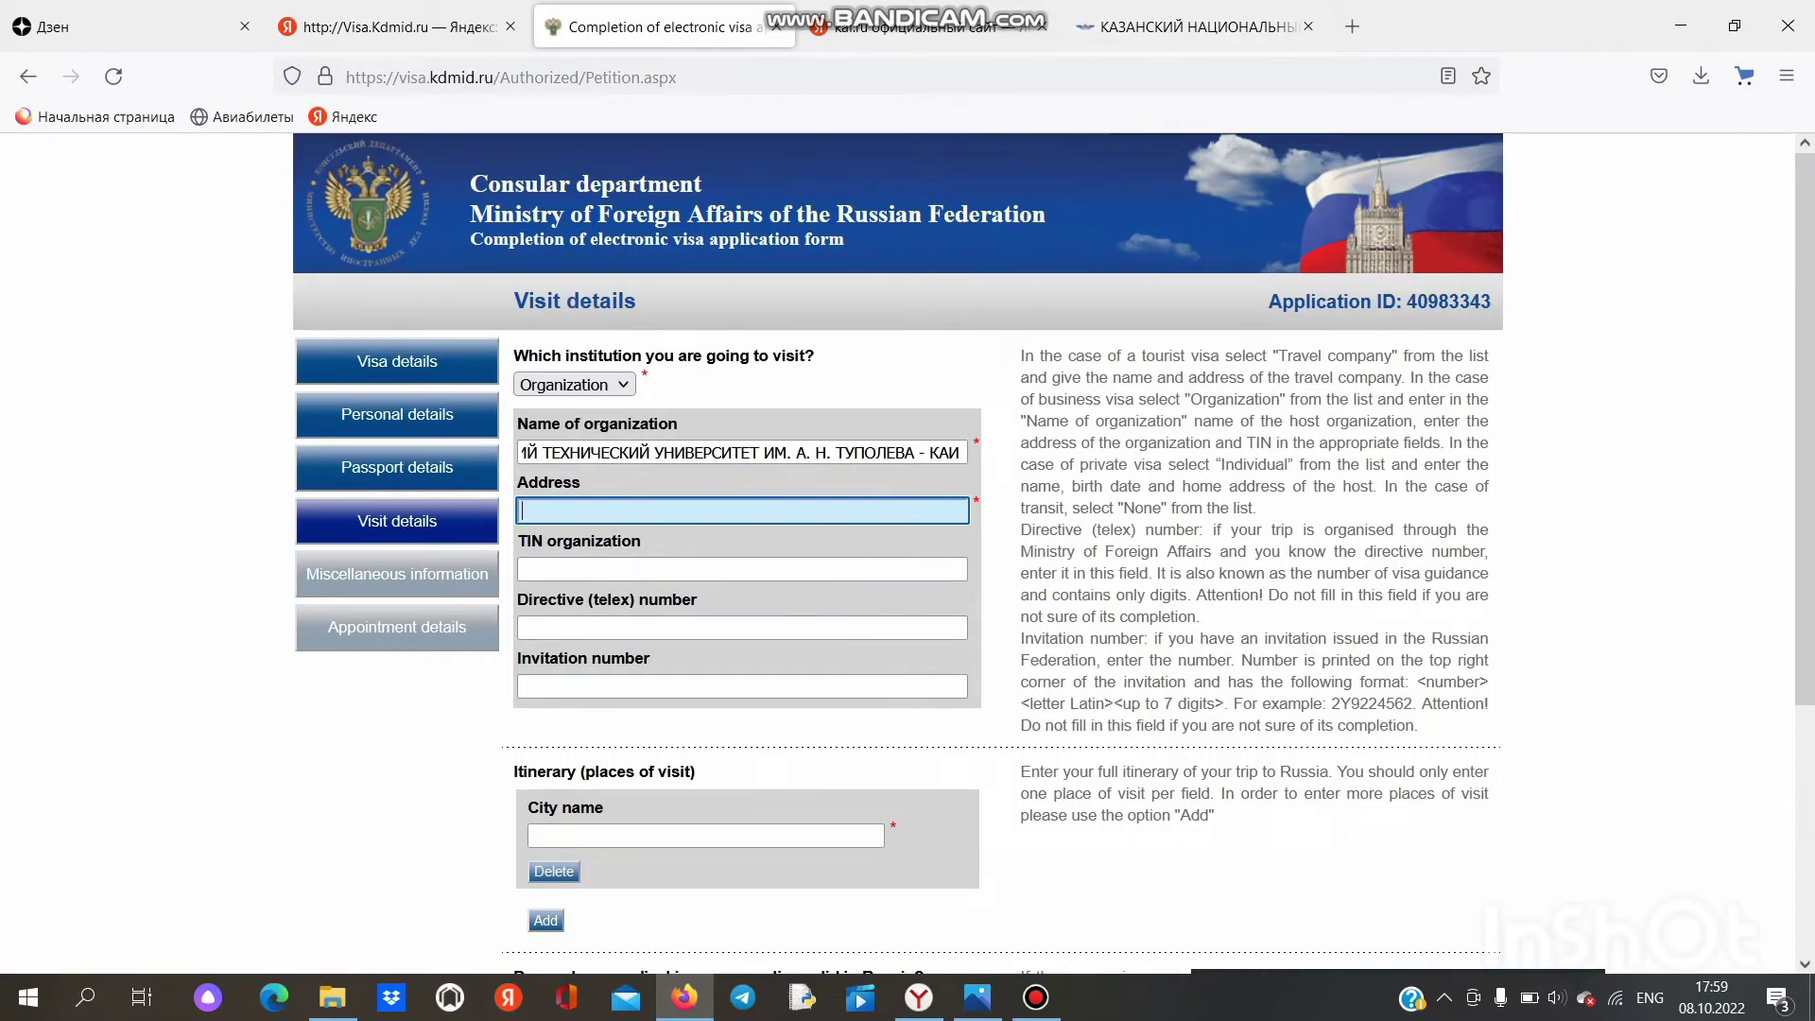
Step: Paste the university address into Address and enter the invitation number
{"action": "key", "text": "ctrl+v"}
{"action": "key", "text": "Tab"}
{"action": "key", "text": "Tab"}
{"action": "key", "text": "Tab"}
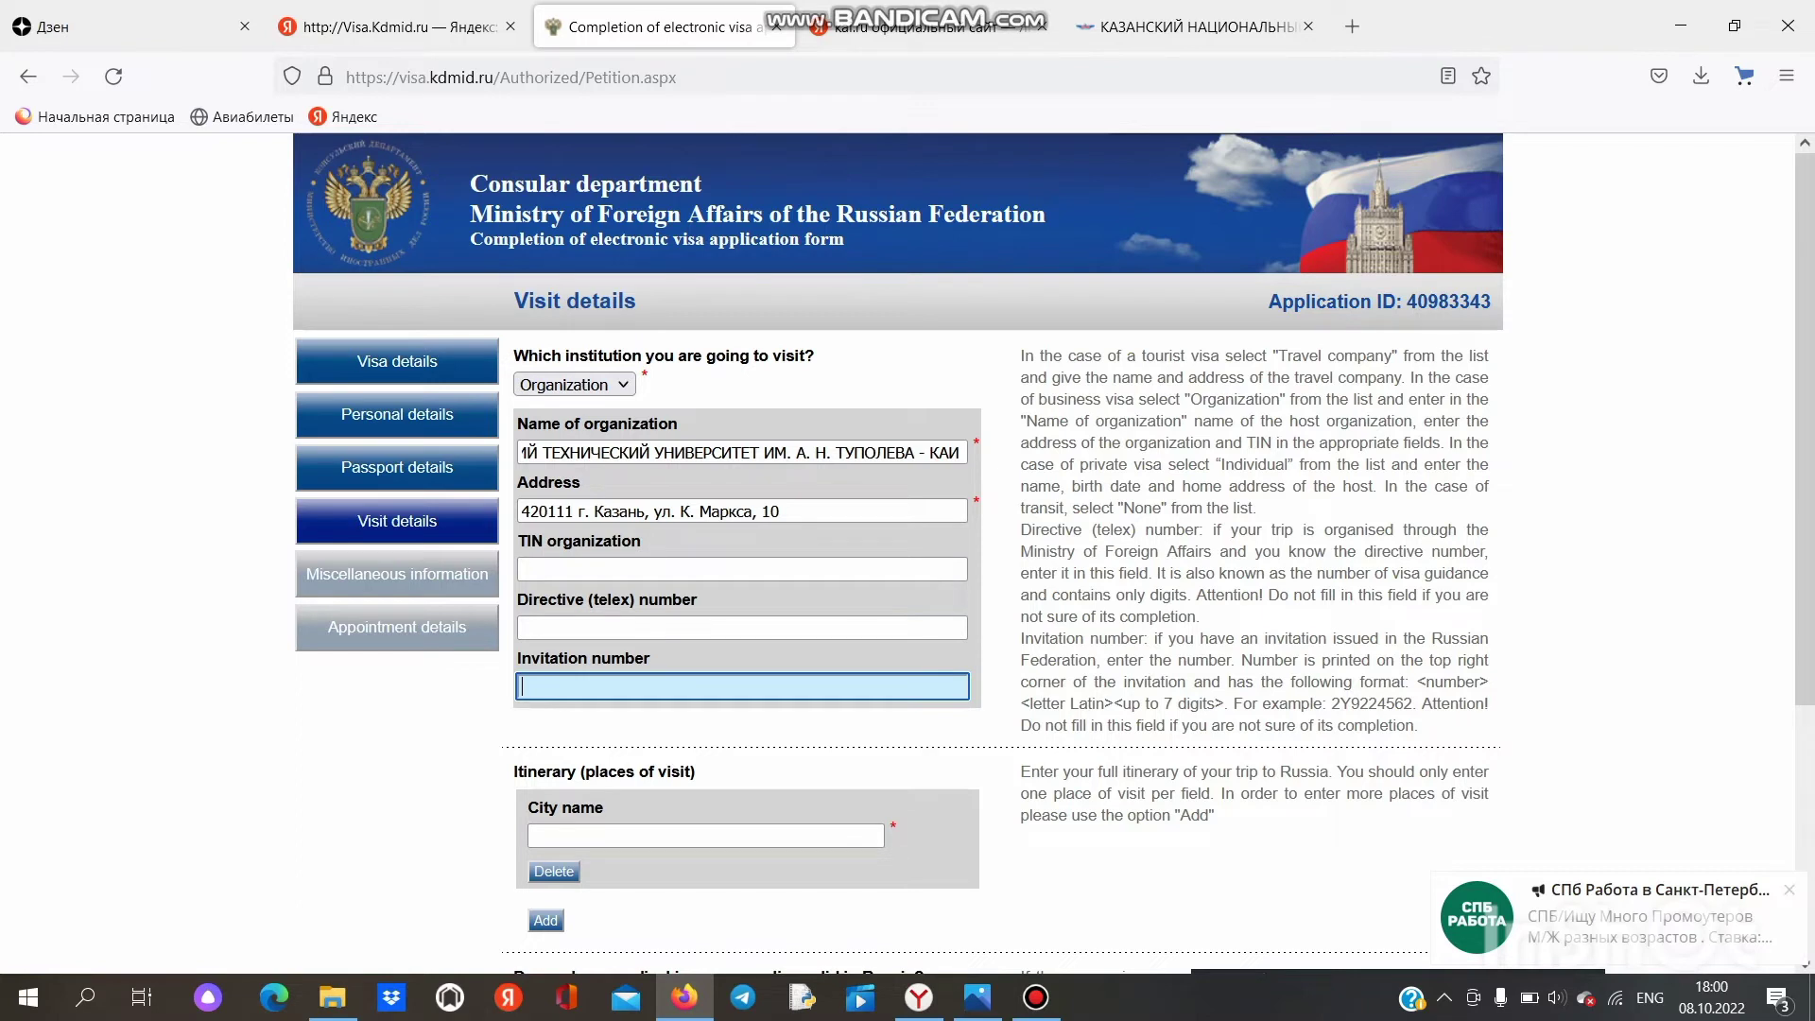
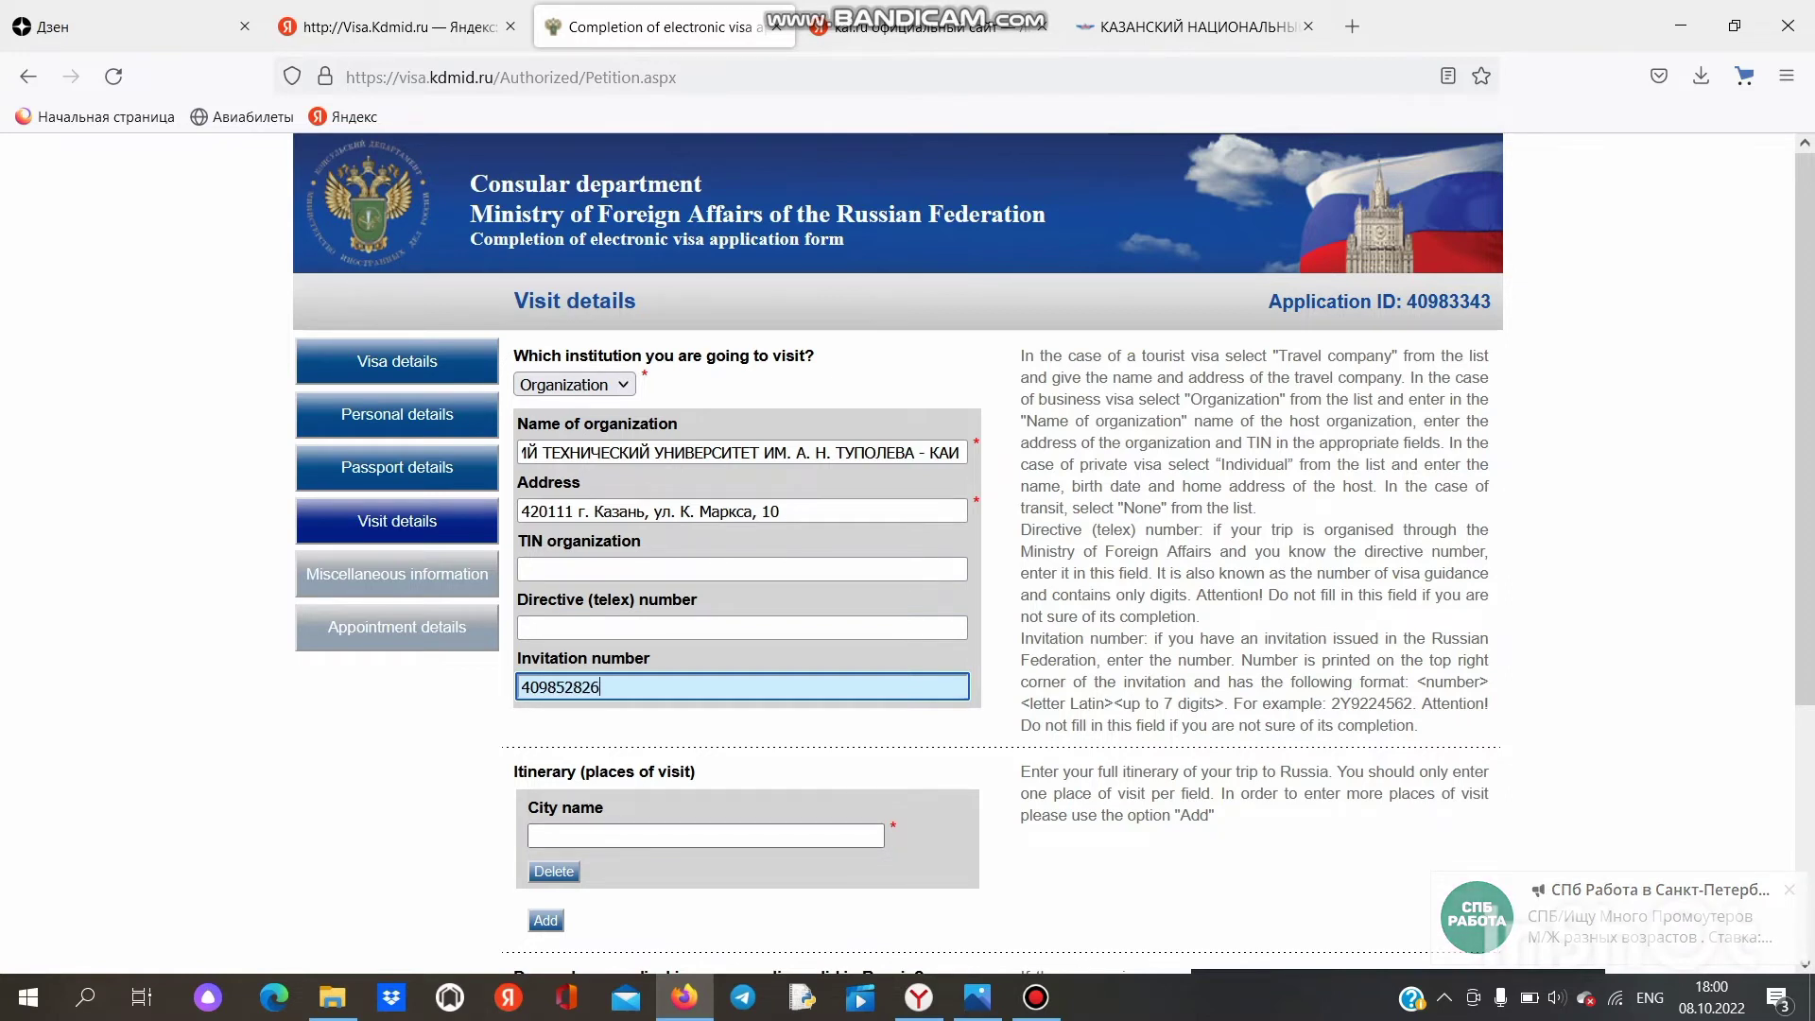
{"action": "left_click", "coordinate": [605, 836]}
{"action": "scroll", "coordinate": [908, 553], "scroll_direction": "down", "scroll_amount": 3}
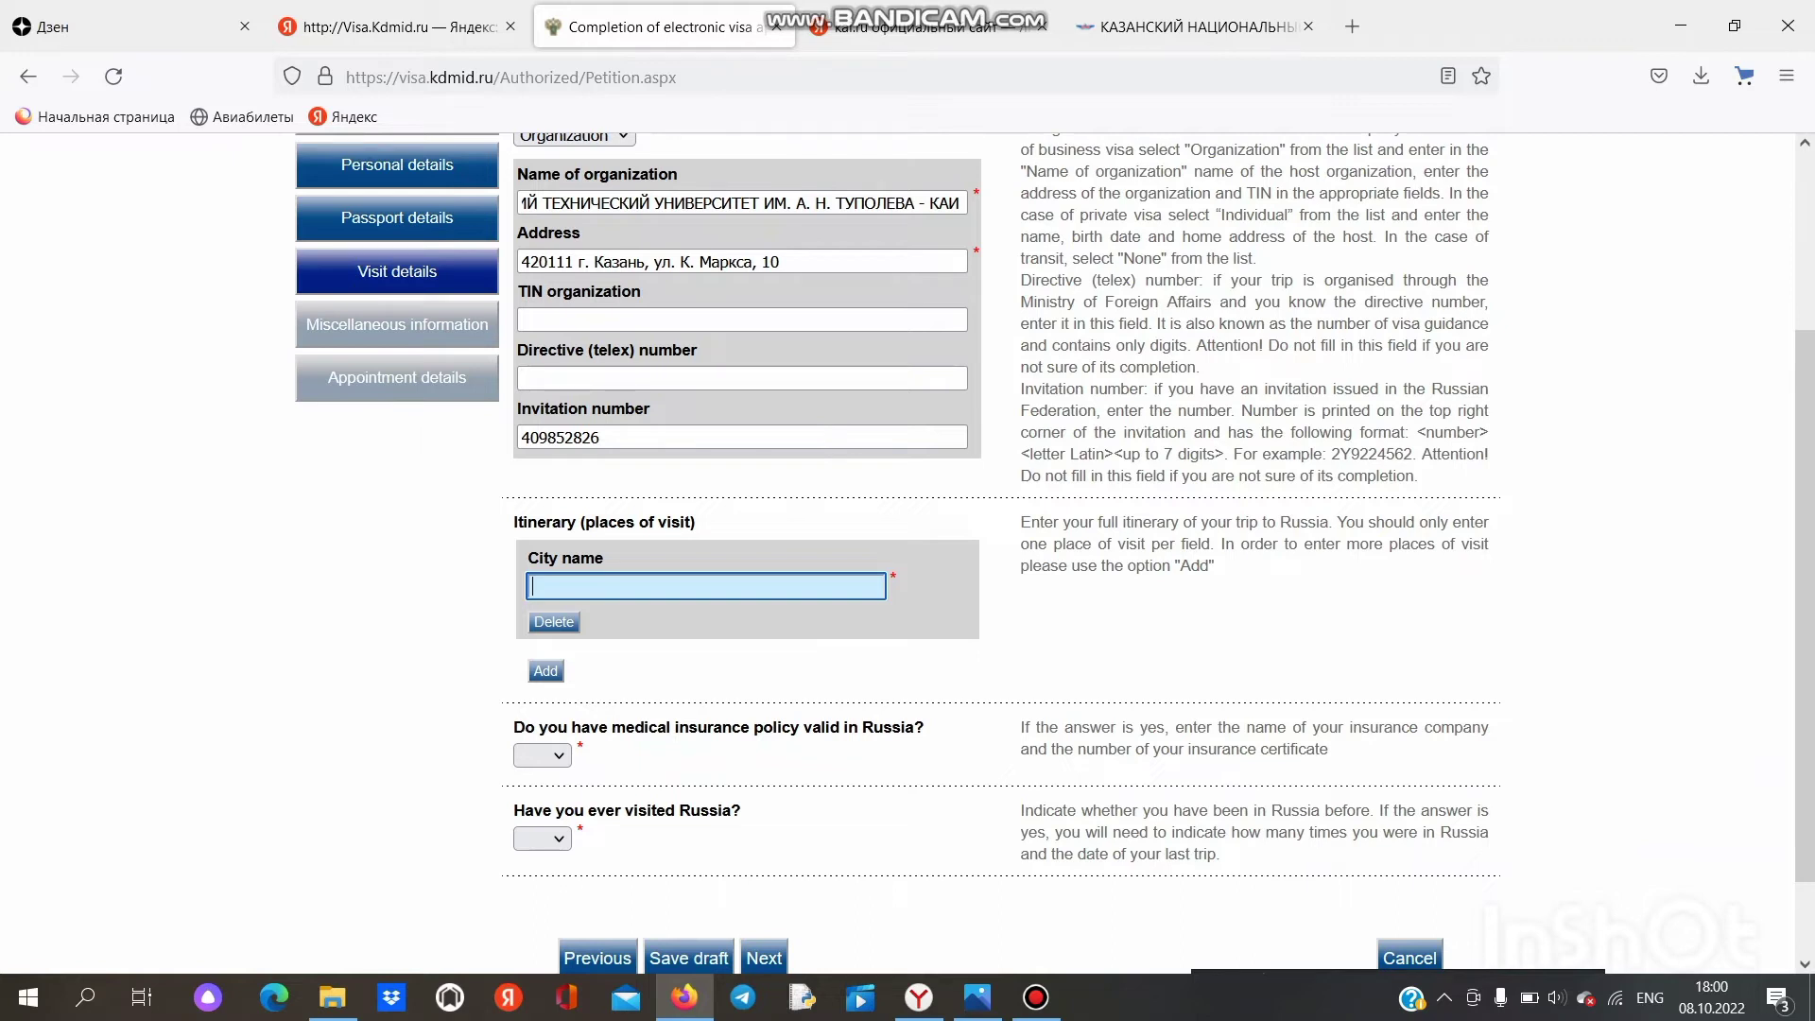
Step: Enter MOSCOW as the first itinerary city from the suggestions
{"action": "type", "text": "moudcou"}
{"action": "key", "text": "BackSpace"}
{"action": "key", "text": "BackSpace"}
{"action": "key", "text": "BackSpace"}
{"action": "key", "text": "BackSpace"}
{"action": "key", "text": "BackSpace"}
{"action": "key", "text": "BackSpace"}
{"action": "type", "text": "os"}
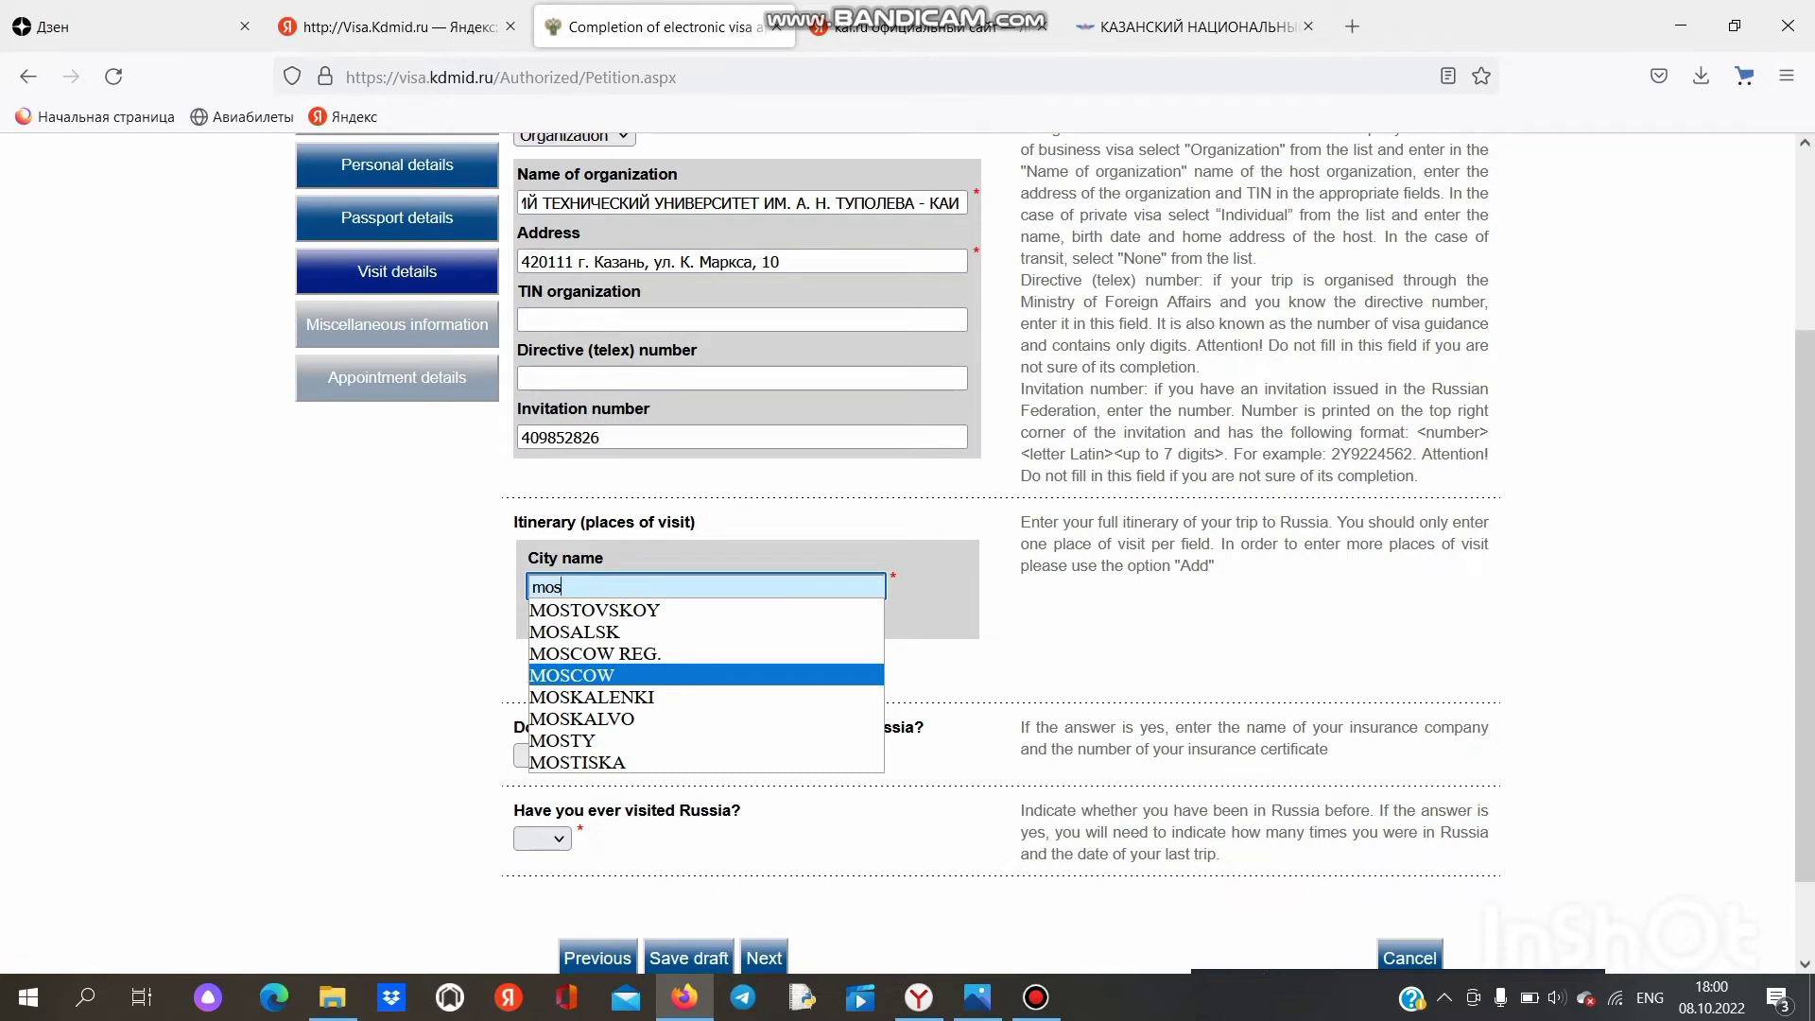
{"action": "key", "text": "Return"}
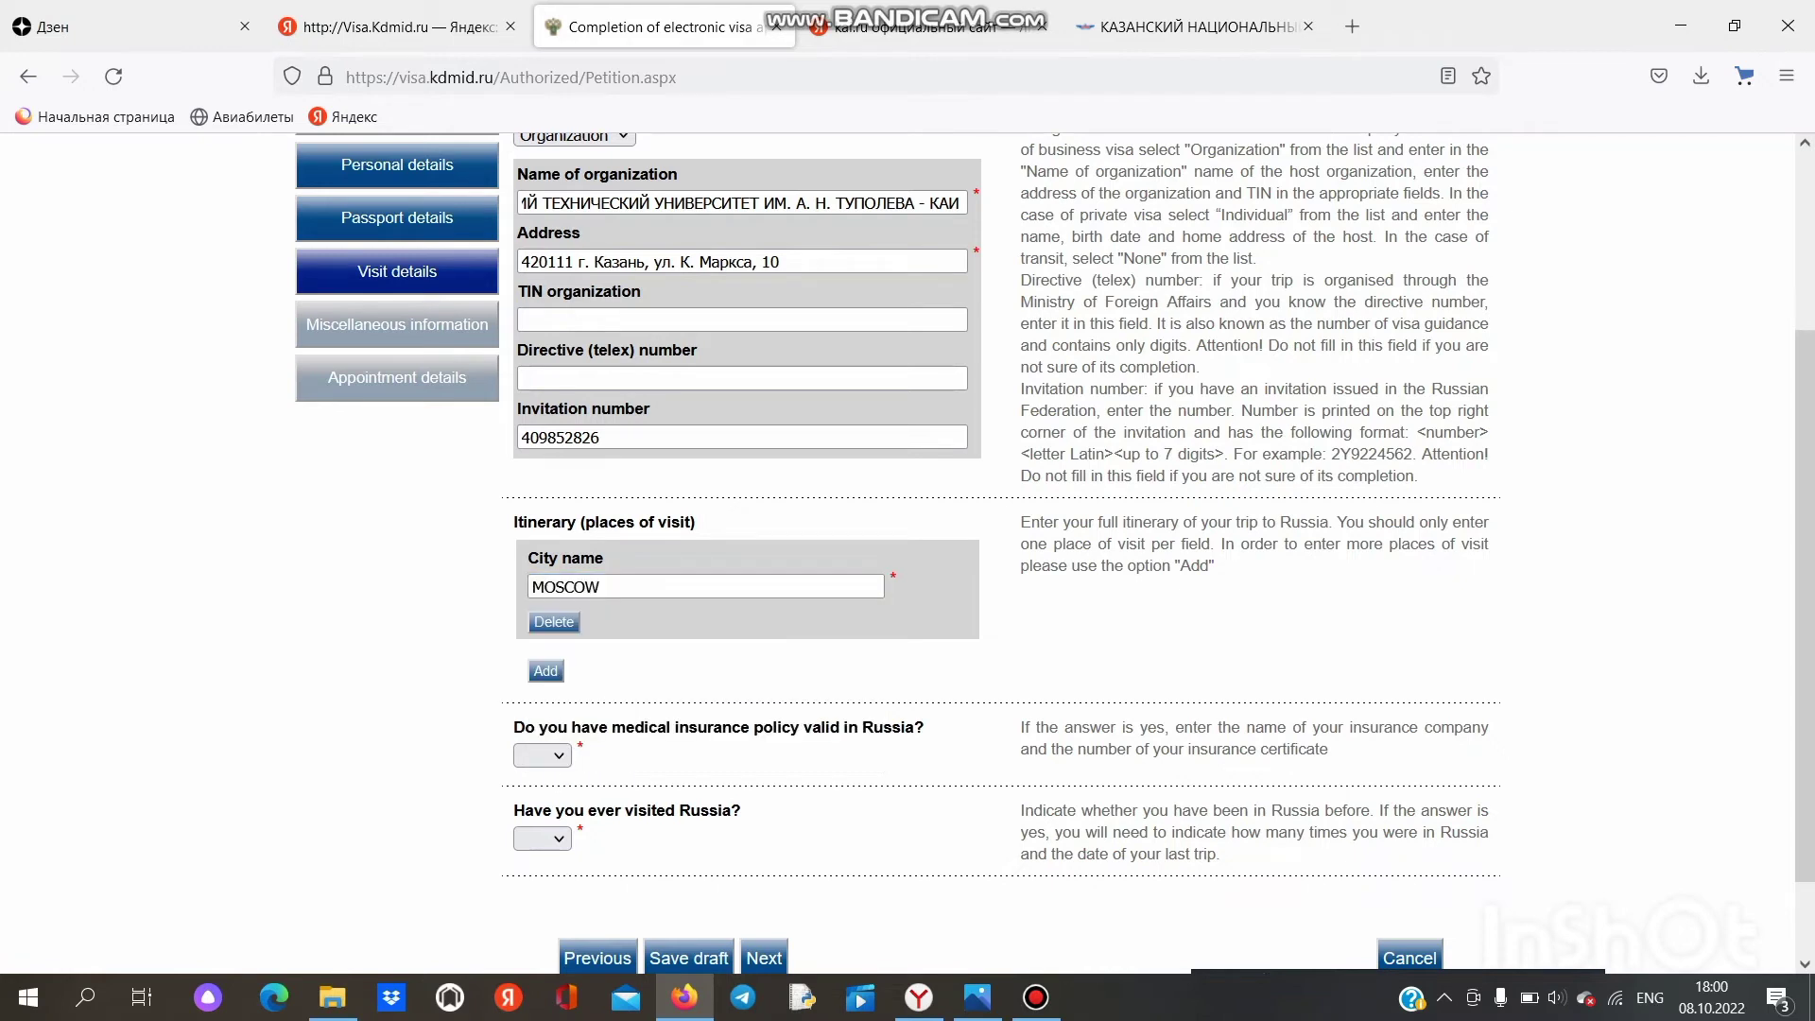
Step: Add KAZAN as a second city in the itinerary
{"action": "left_click", "coordinate": [545, 671]}
{"action": "left_click", "coordinate": [586, 693]}
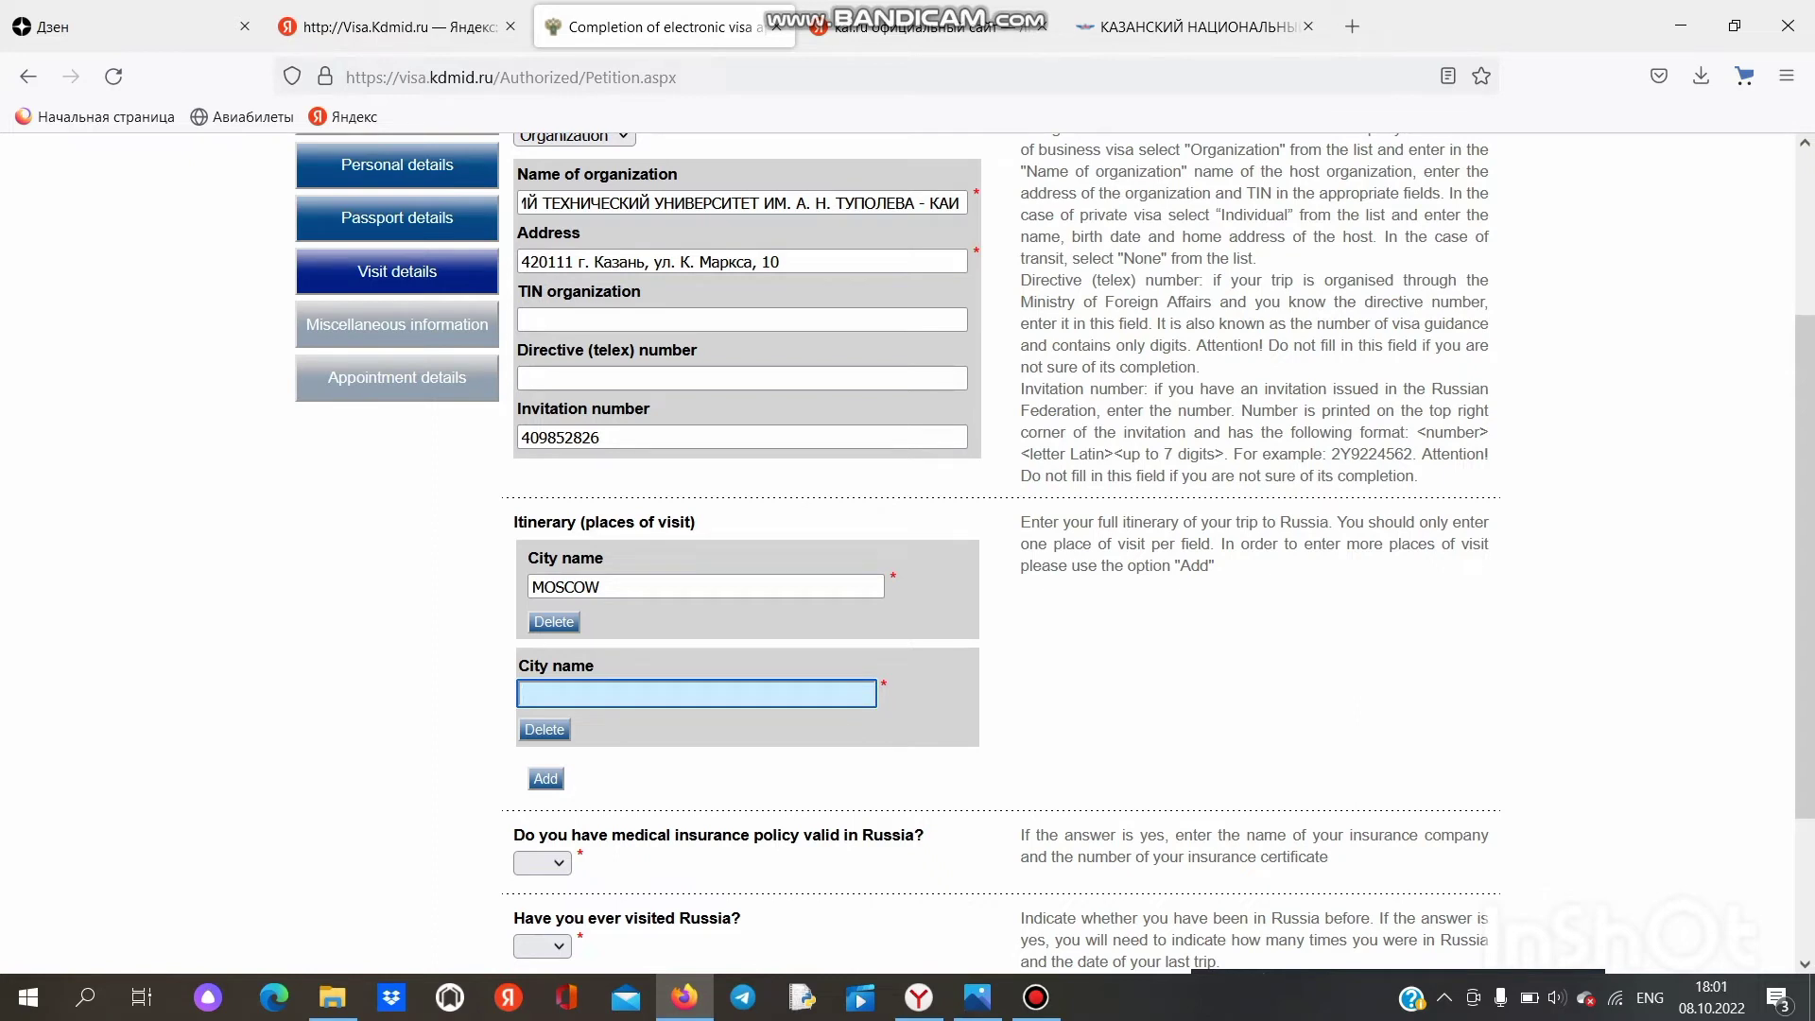
{"action": "type", "text": "kaz"}
{"action": "key", "text": "Down"}
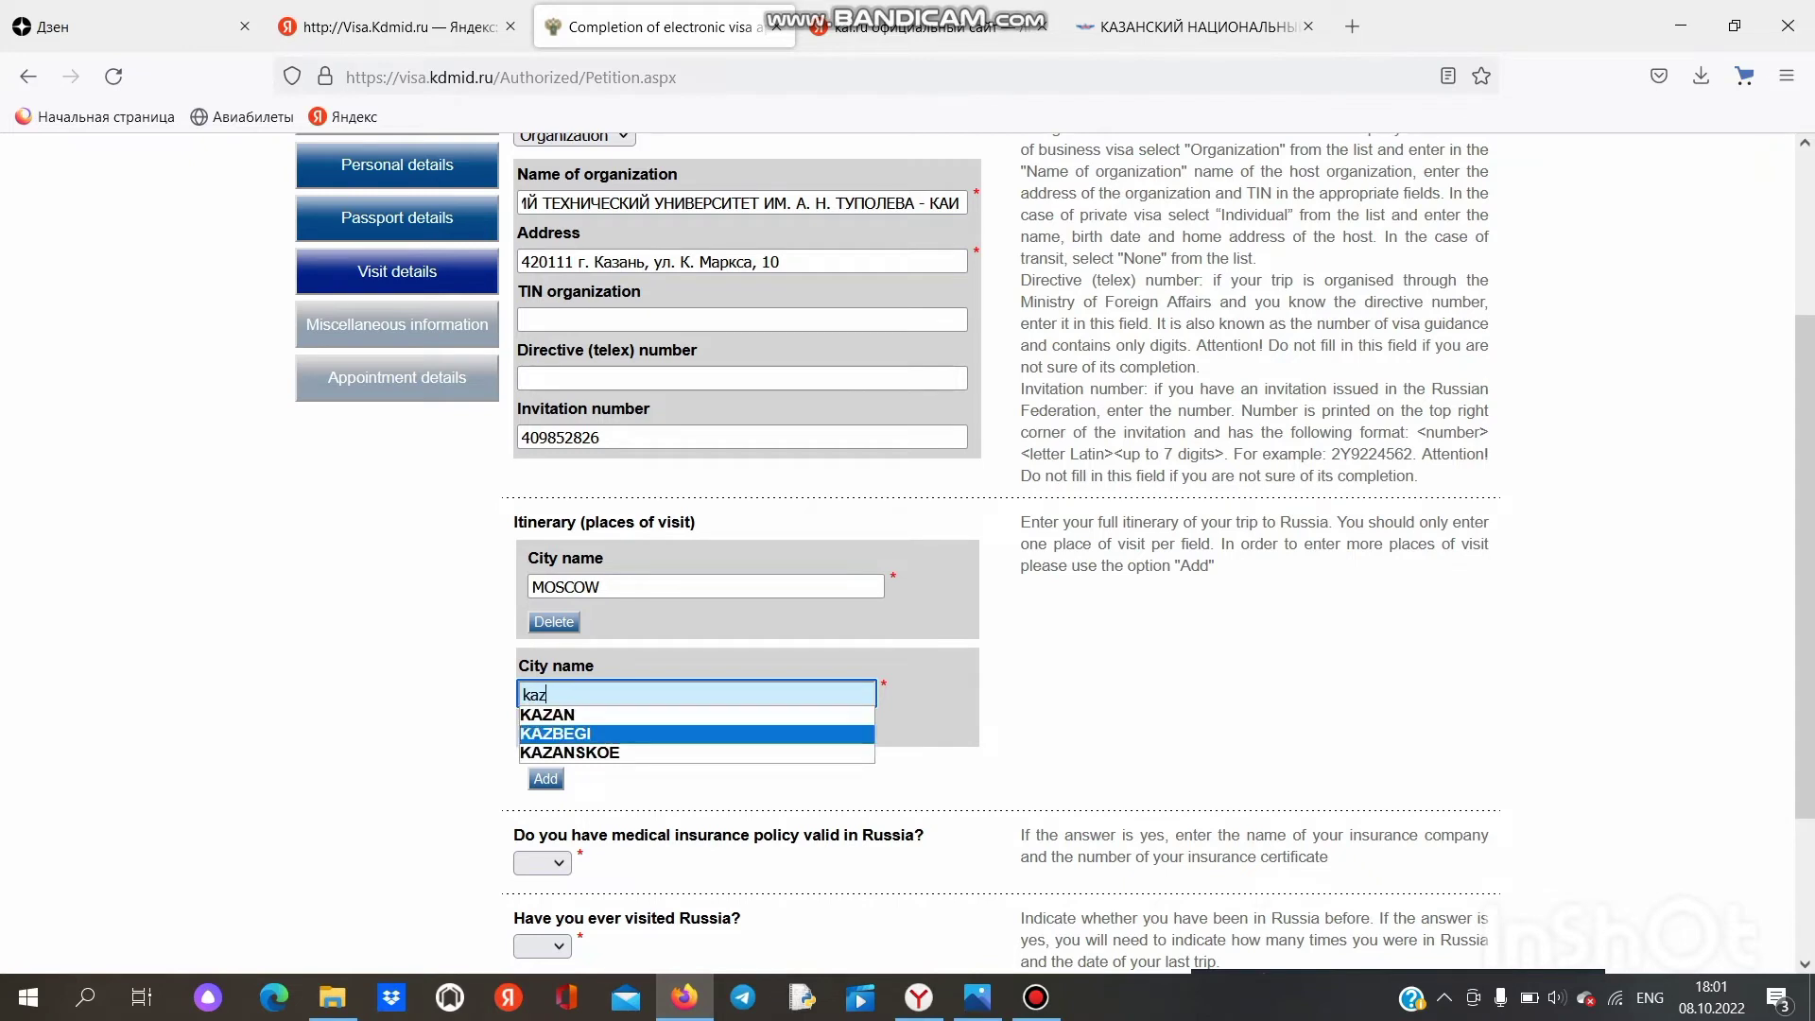
{"action": "key", "text": "Return"}
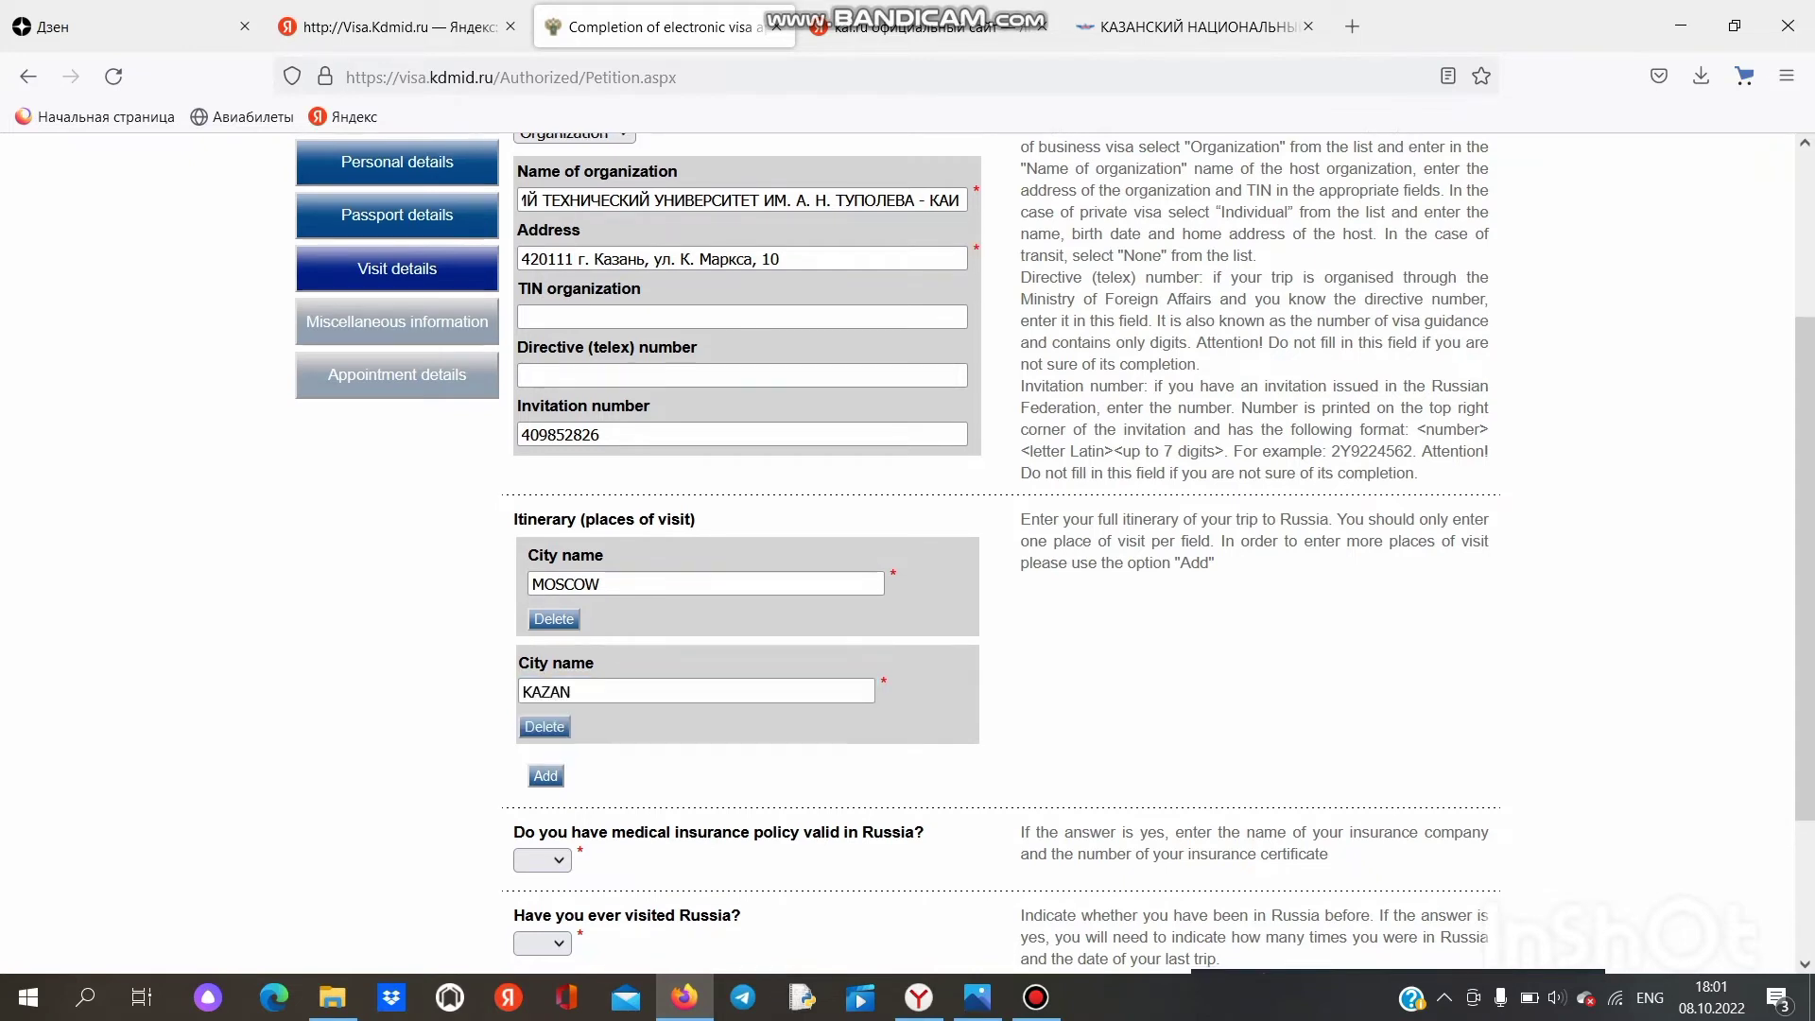
{"action": "scroll", "coordinate": [1001, 549], "scroll_direction": "down", "scroll_amount": 3}
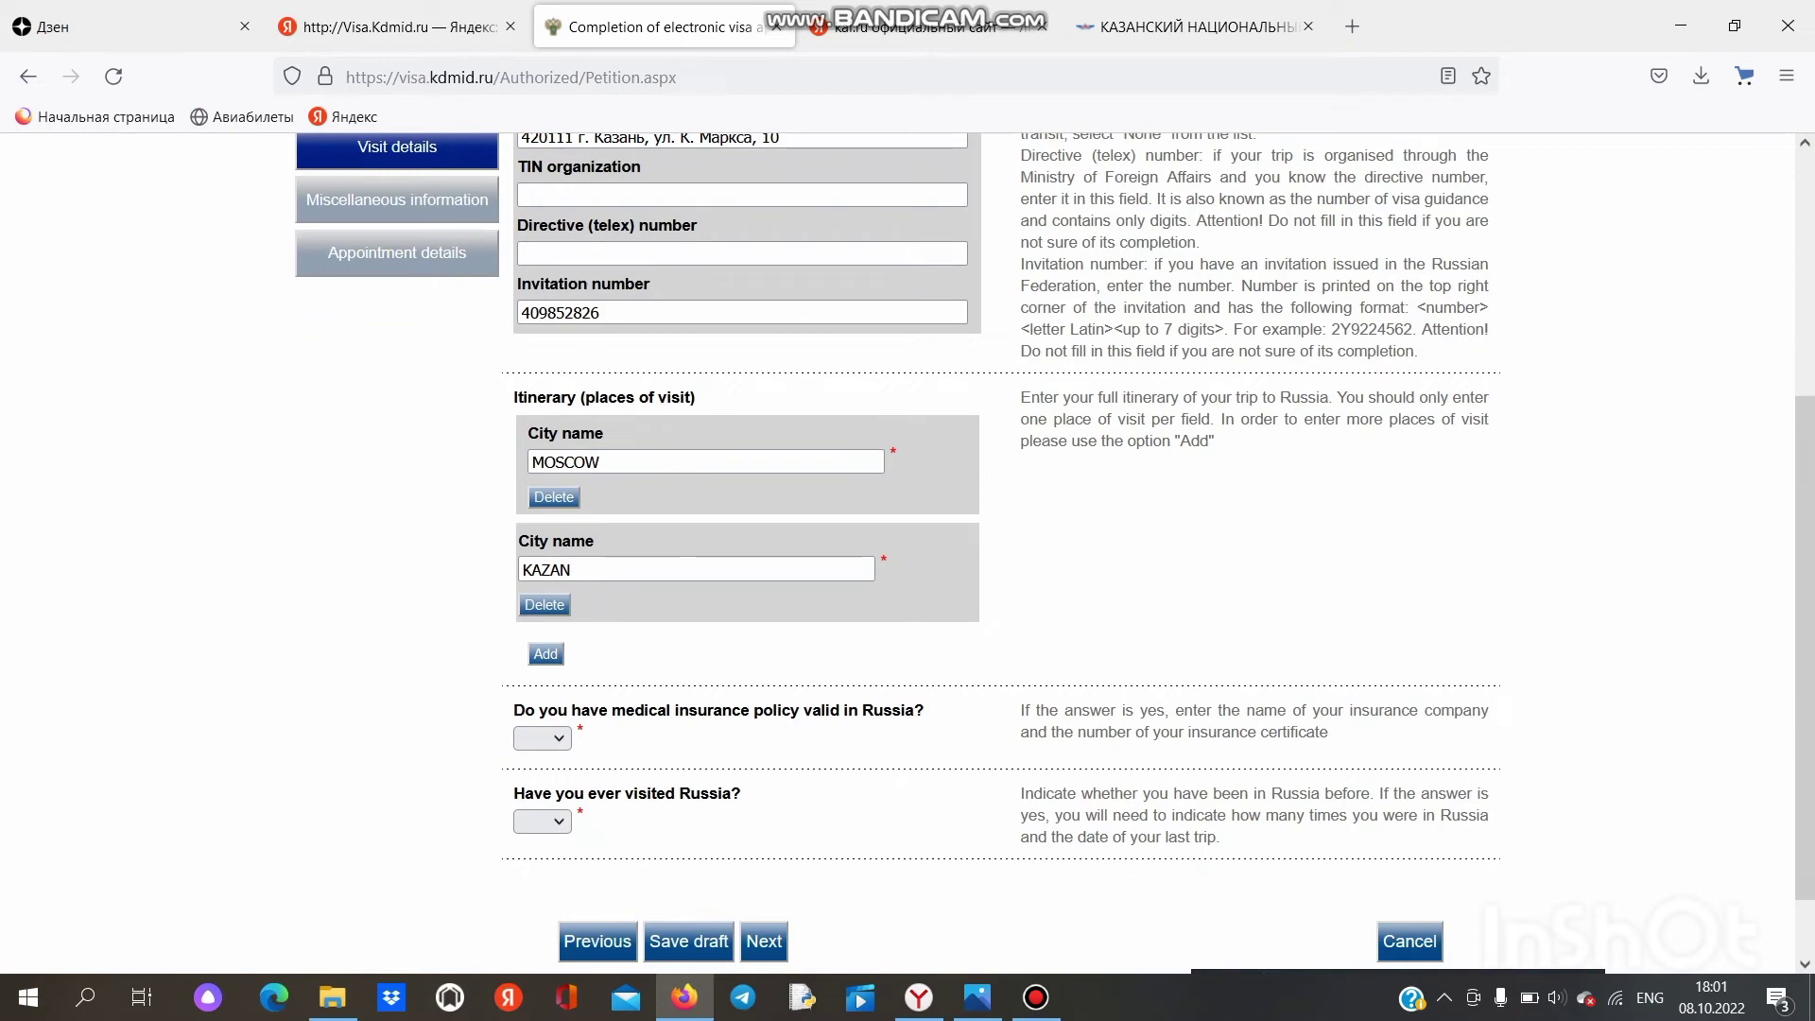
{"action": "scroll", "coordinate": [1001, 548], "scroll_direction": "down", "scroll_amount": 2}
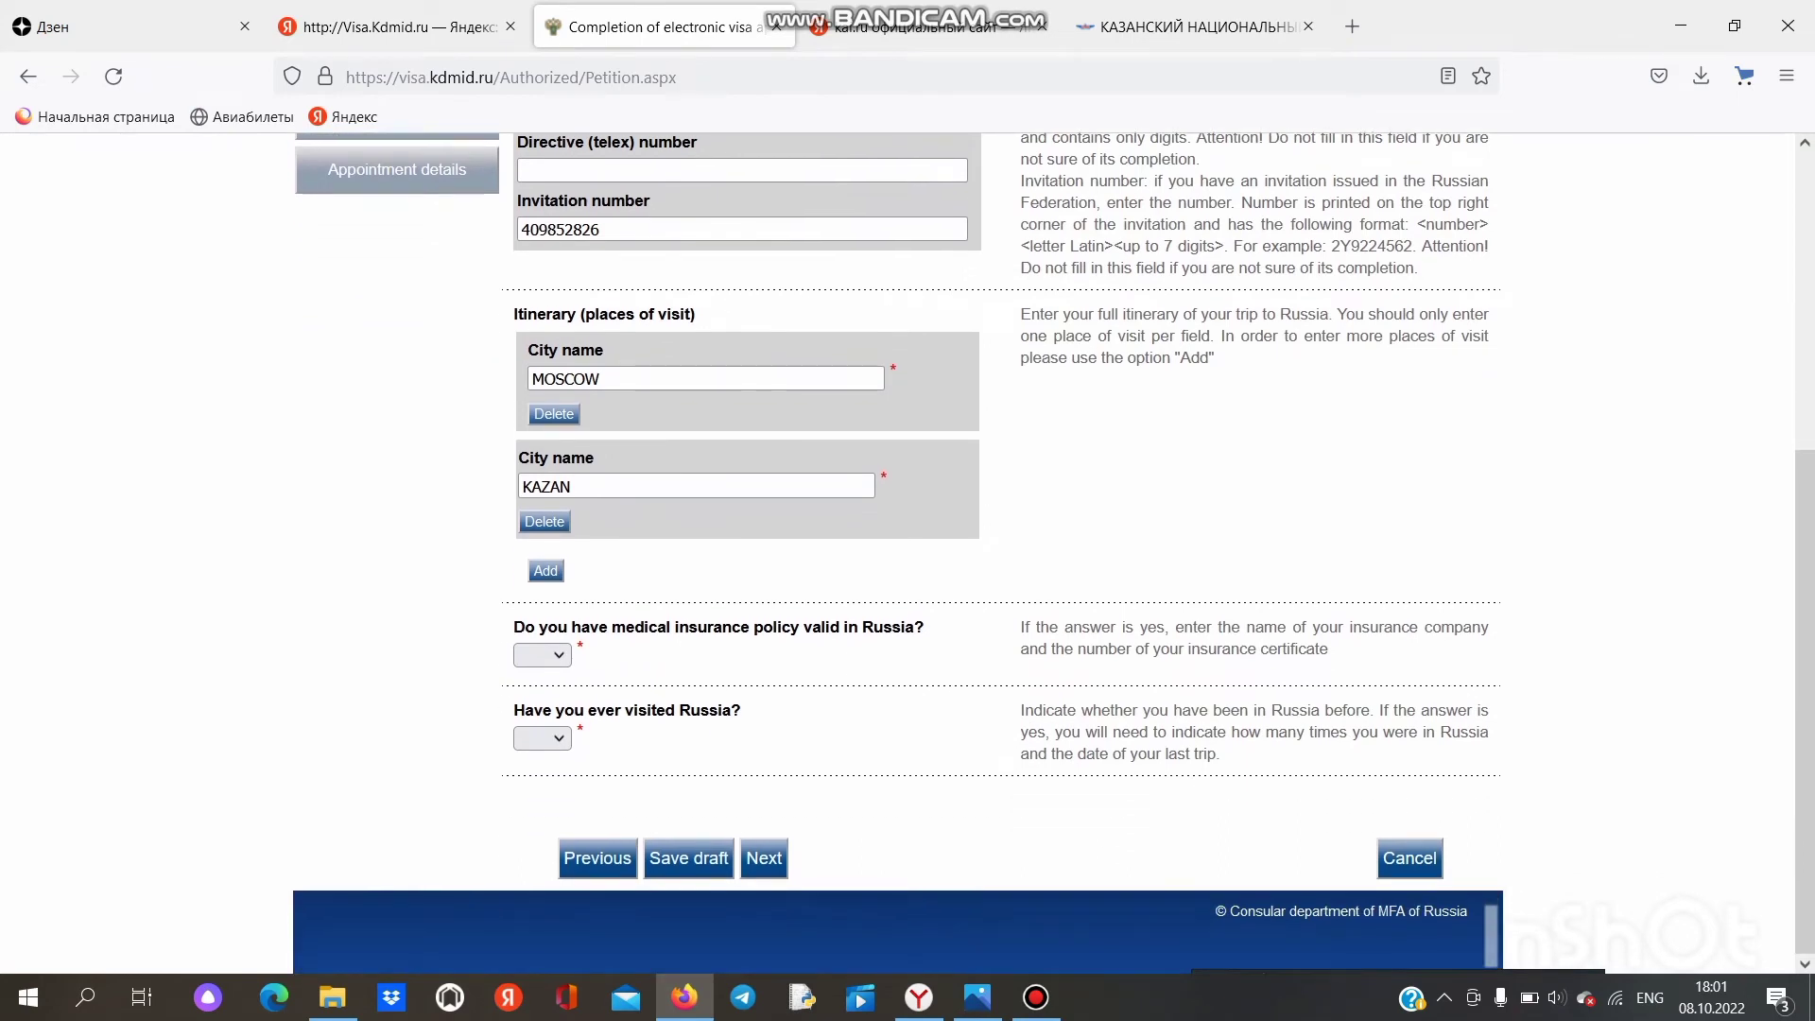
Step: Answer no to both medical insurance and previously visiting Russia
{"action": "left_click", "coordinate": [543, 655]}
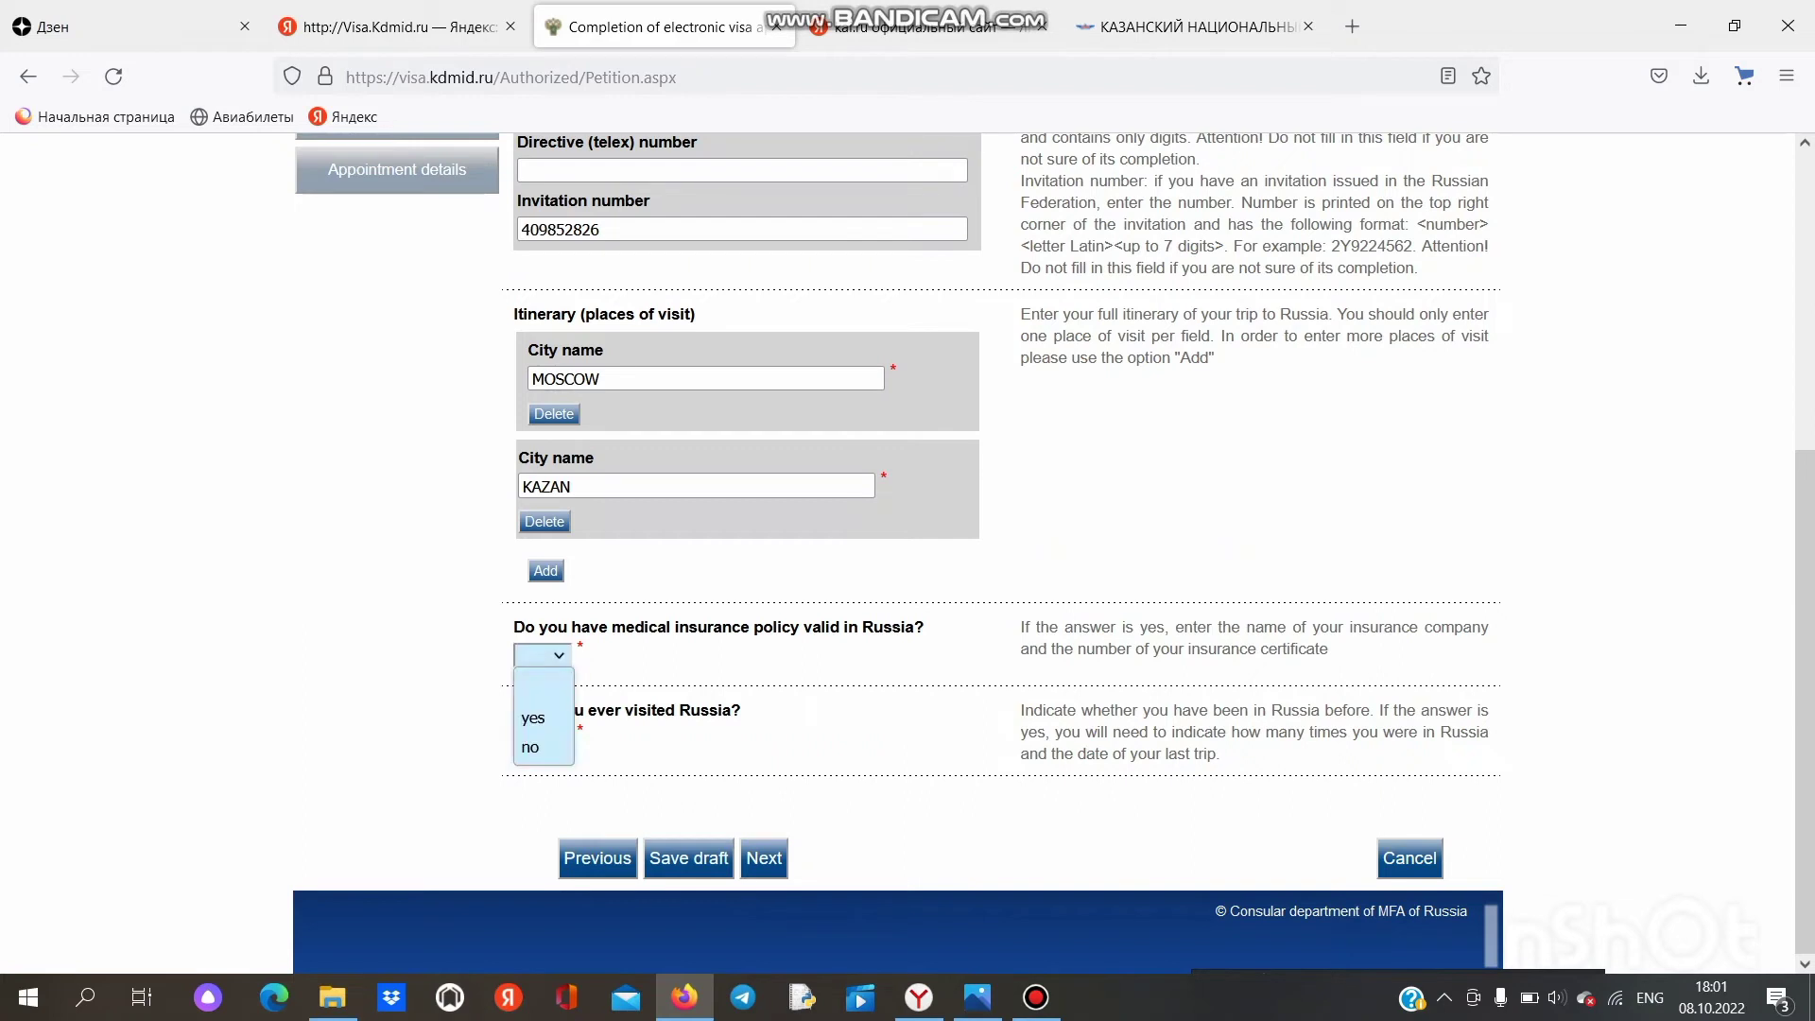
{"action": "left_click", "coordinate": [531, 747]}
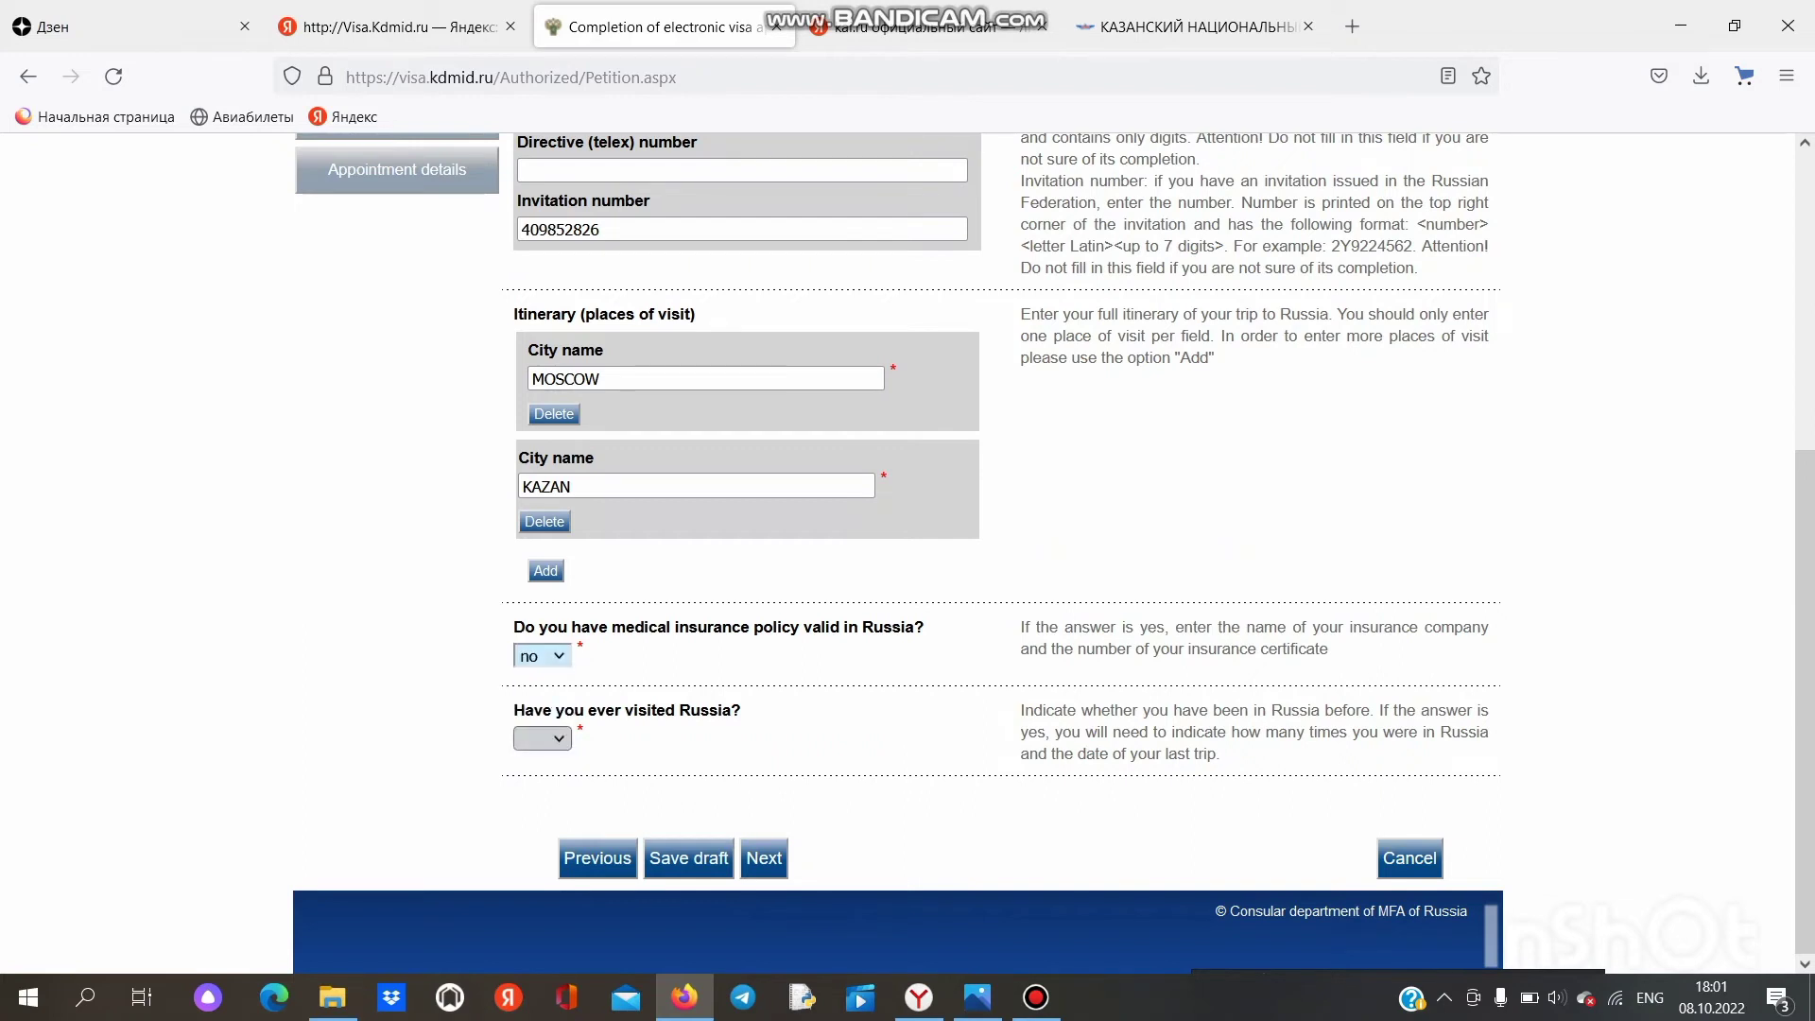
{"action": "left_click", "coordinate": [541, 738]}
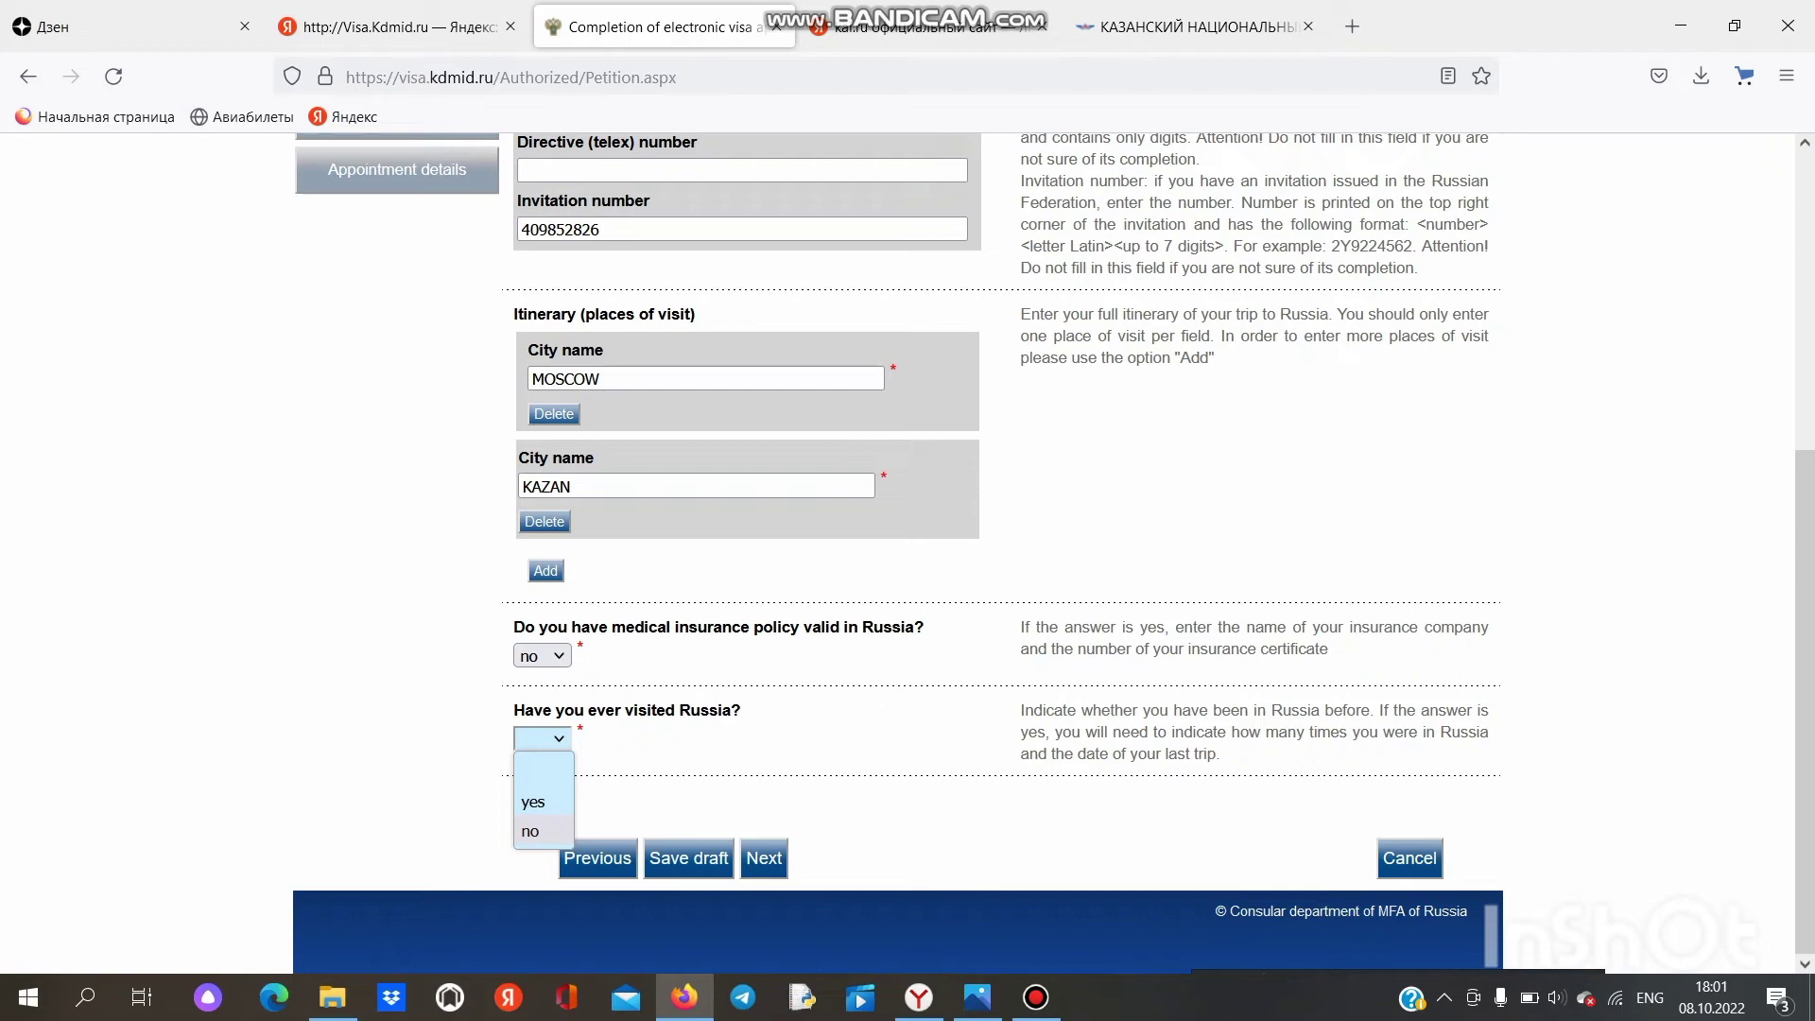
{"action": "left_click", "coordinate": [532, 831]}
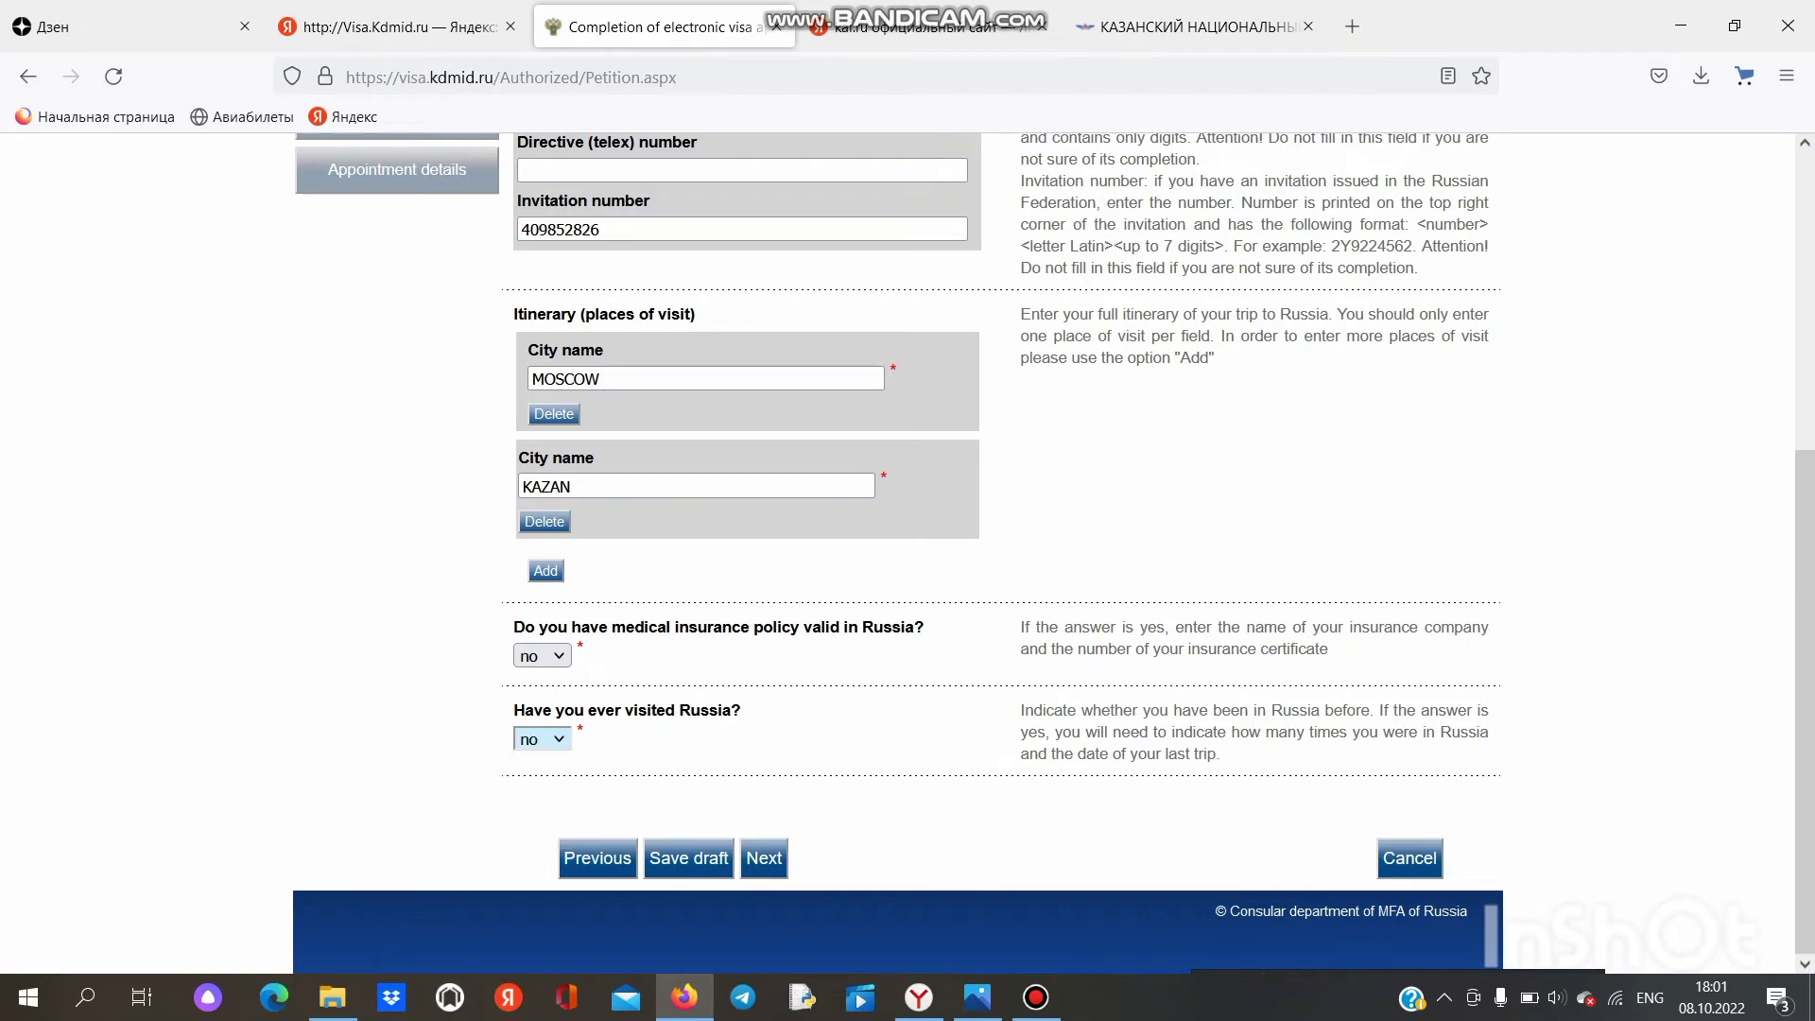
Step: Try to continue, then clear the rejected invitation number
{"action": "left_click", "coordinate": [763, 857]}
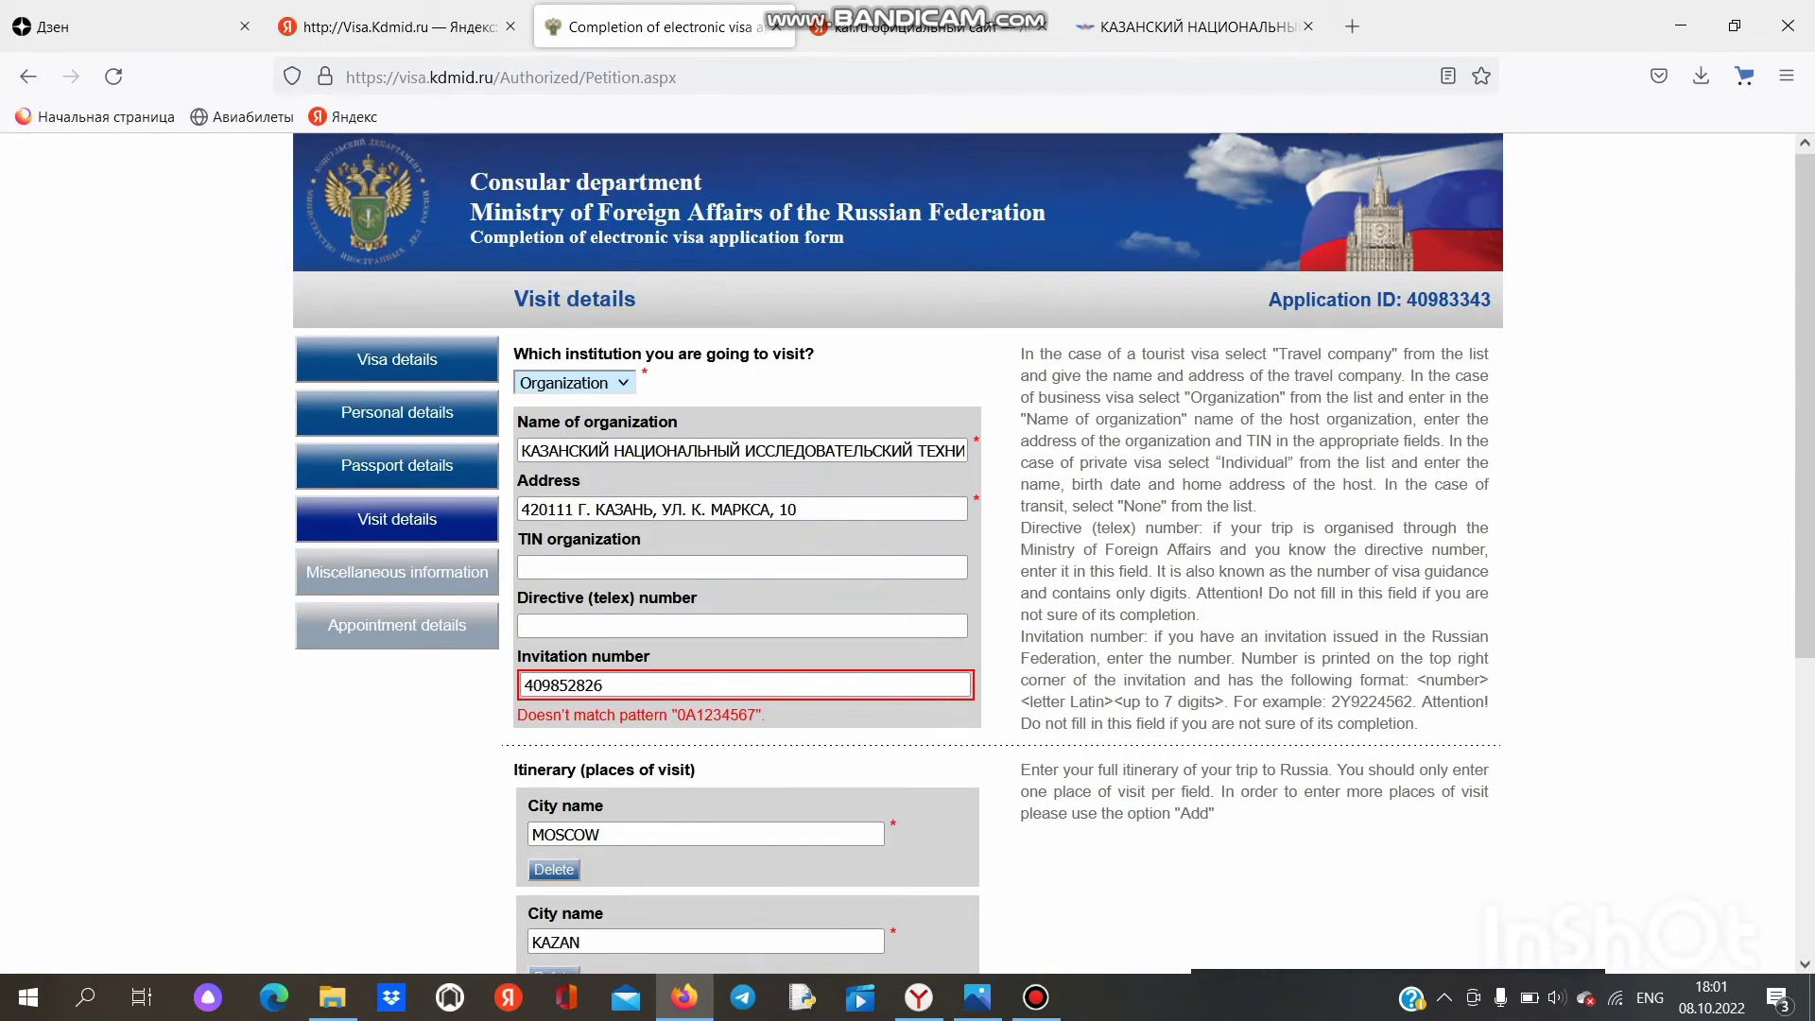
{"action": "scroll", "coordinate": [1053, 554], "scroll_direction": "down", "scroll_amount": 2}
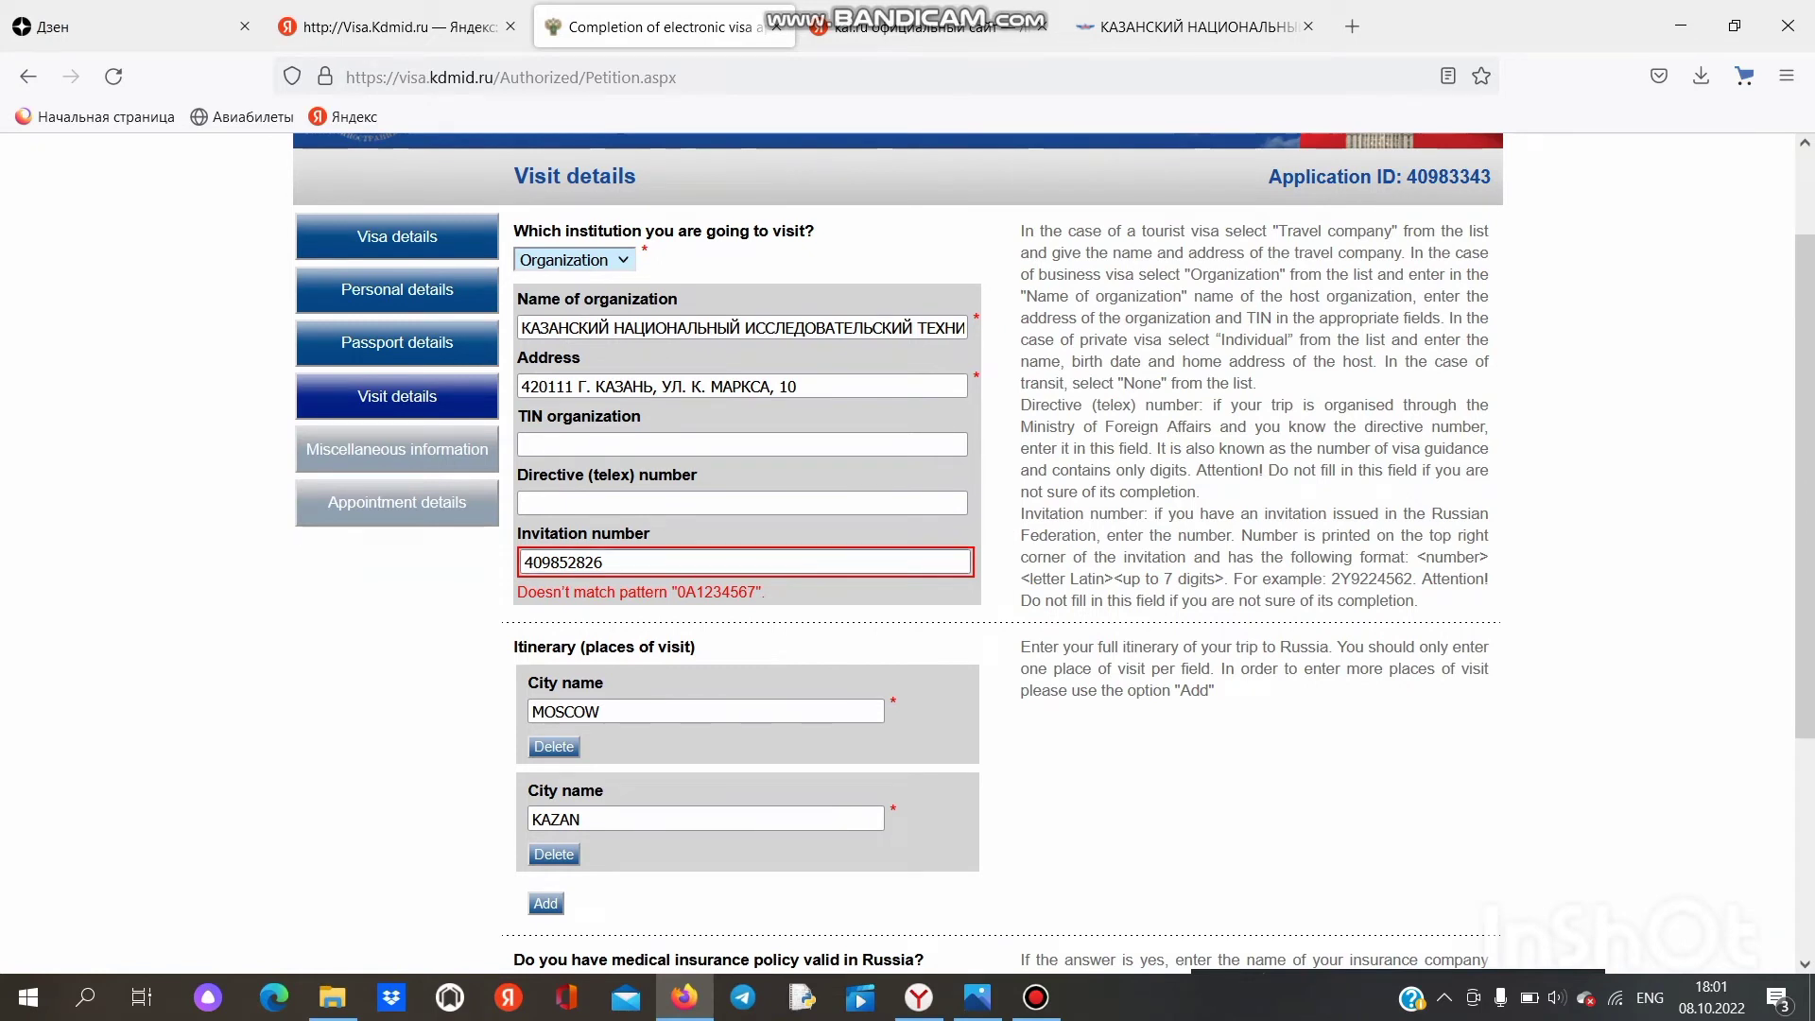
{"action": "left_click", "coordinate": [605, 562]}
{"action": "key", "text": "BackSpace"}
{"action": "key", "text": "BackSpace"}
{"action": "key", "text": "BackSpace"}
{"action": "key", "text": "BackSpace"}
{"action": "key", "text": "BackSpace"}
{"action": "key", "text": "BackSpace"}
{"action": "key", "text": "BackSpace"}
{"action": "key", "text": "BackSpace"}
{"action": "key", "text": "BackSpace"}
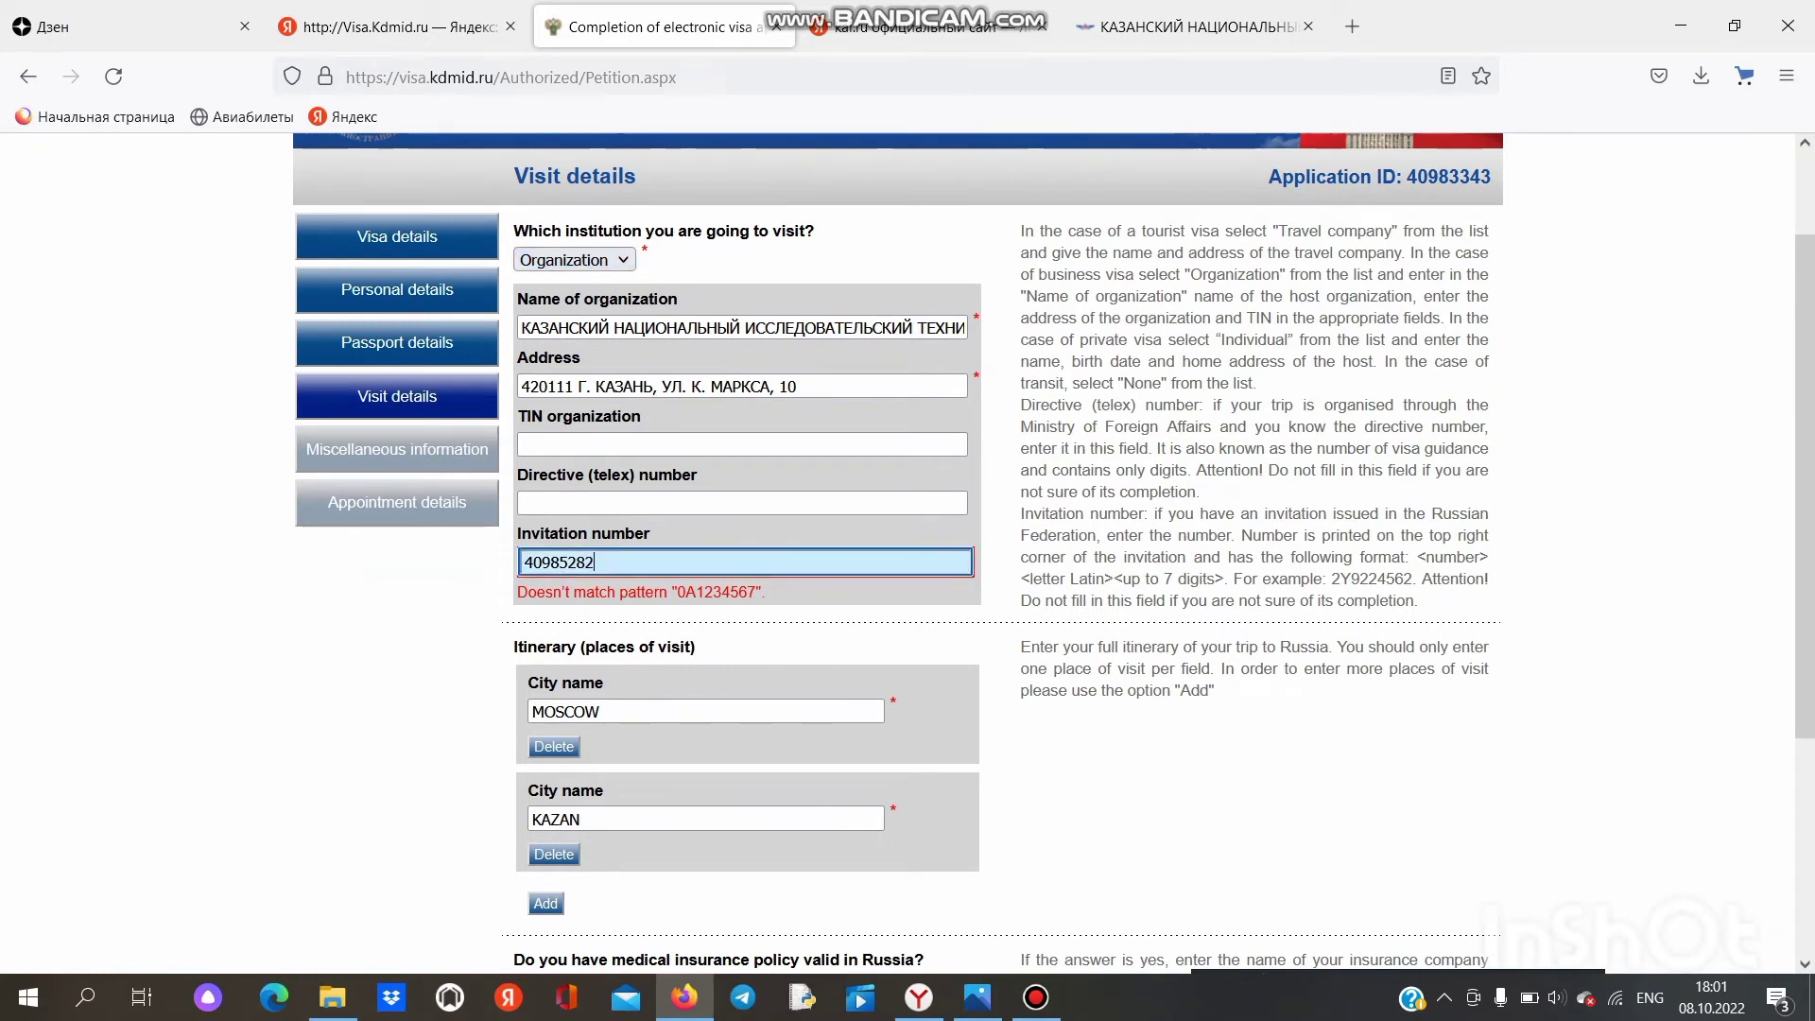
{"action": "left_click", "coordinate": [397, 662]}
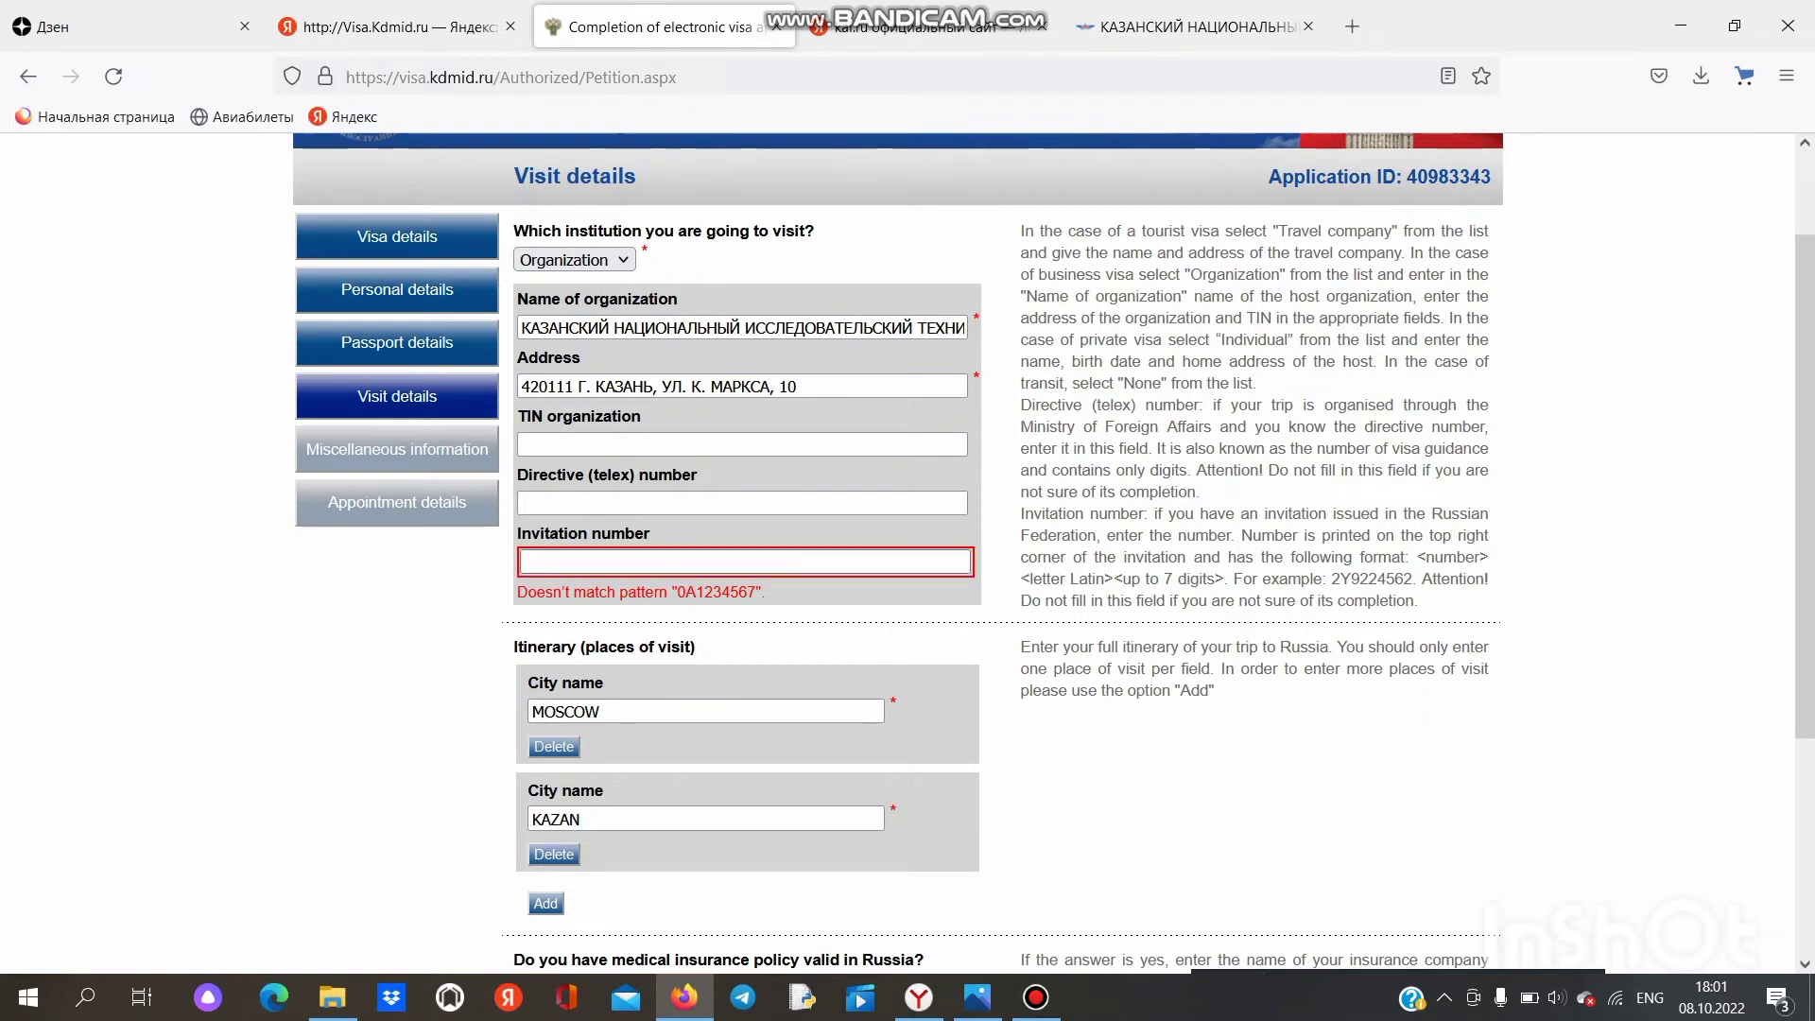
Step: Fill Invitation number with the copied sample pattern 0A1234567 and retry Next
{"action": "scroll", "coordinate": [898, 548], "scroll_direction": "down", "scroll_amount": 4}
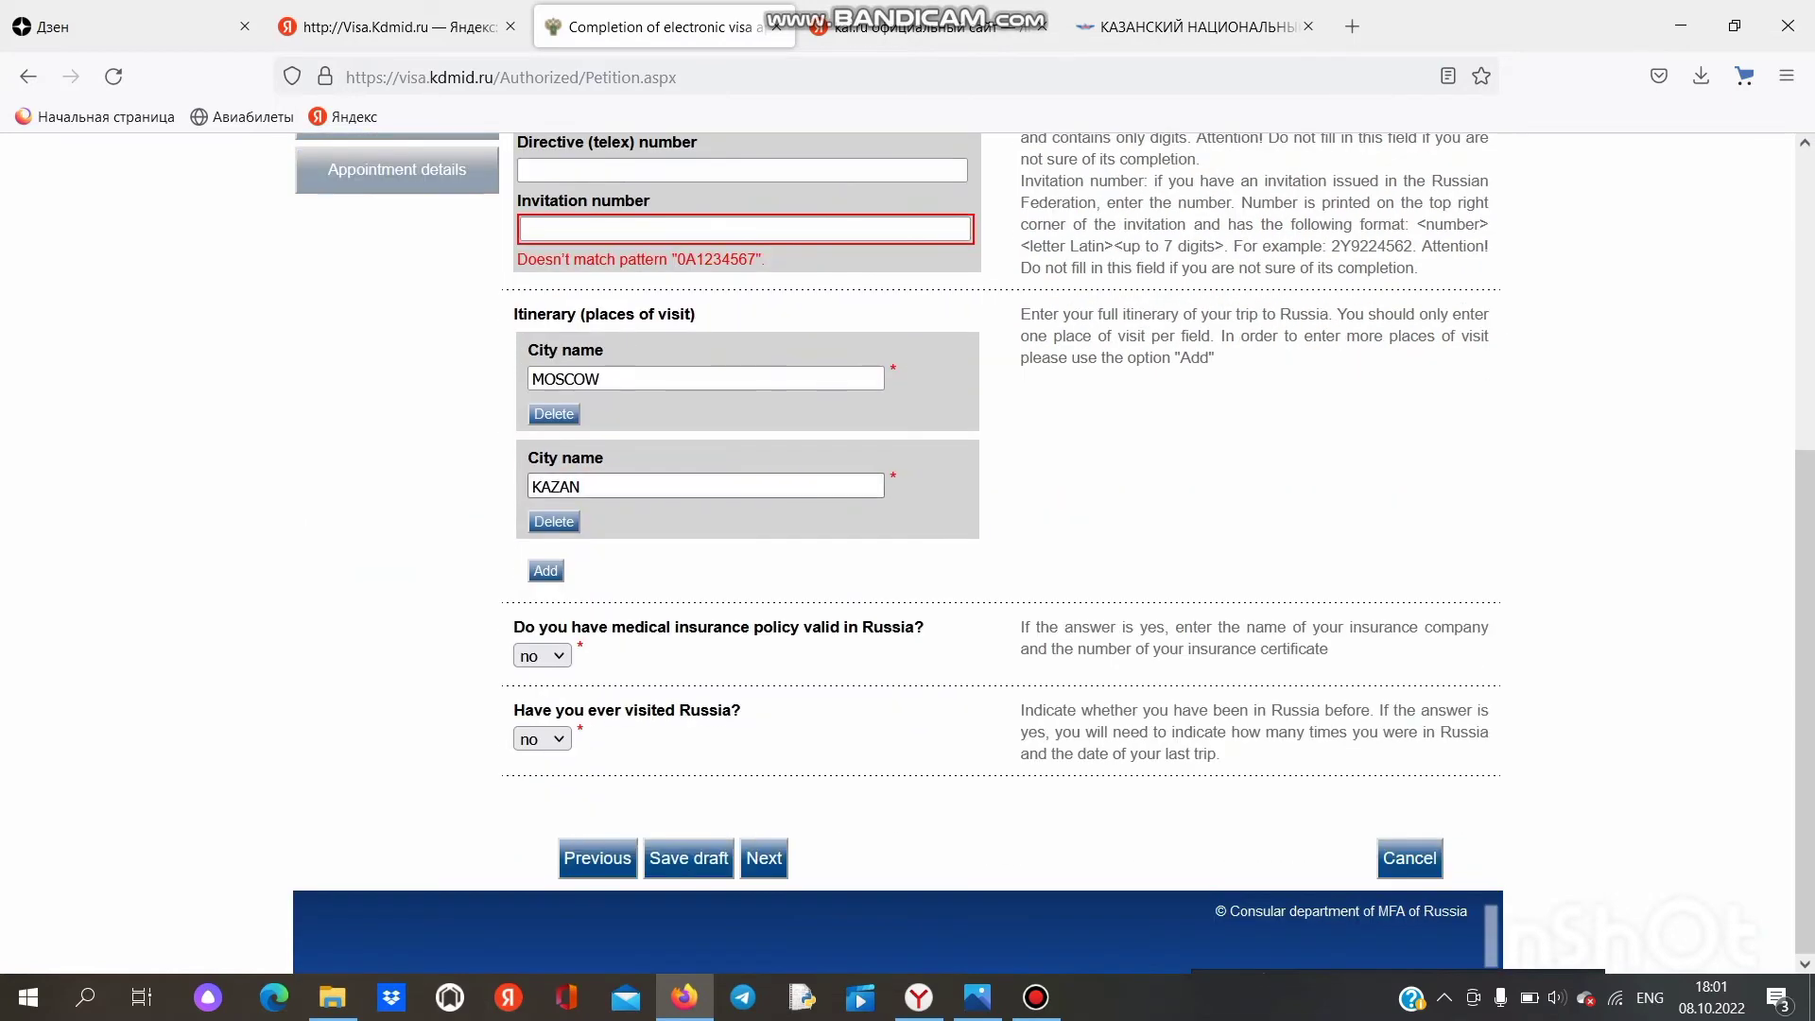
{"action": "scroll", "coordinate": [898, 548], "scroll_direction": "up", "scroll_amount": 3}
{"action": "left_click_drag", "start_coordinate": [765, 509], "coordinate": [672, 508]}
{"action": "right_click", "coordinate": [683, 507]}
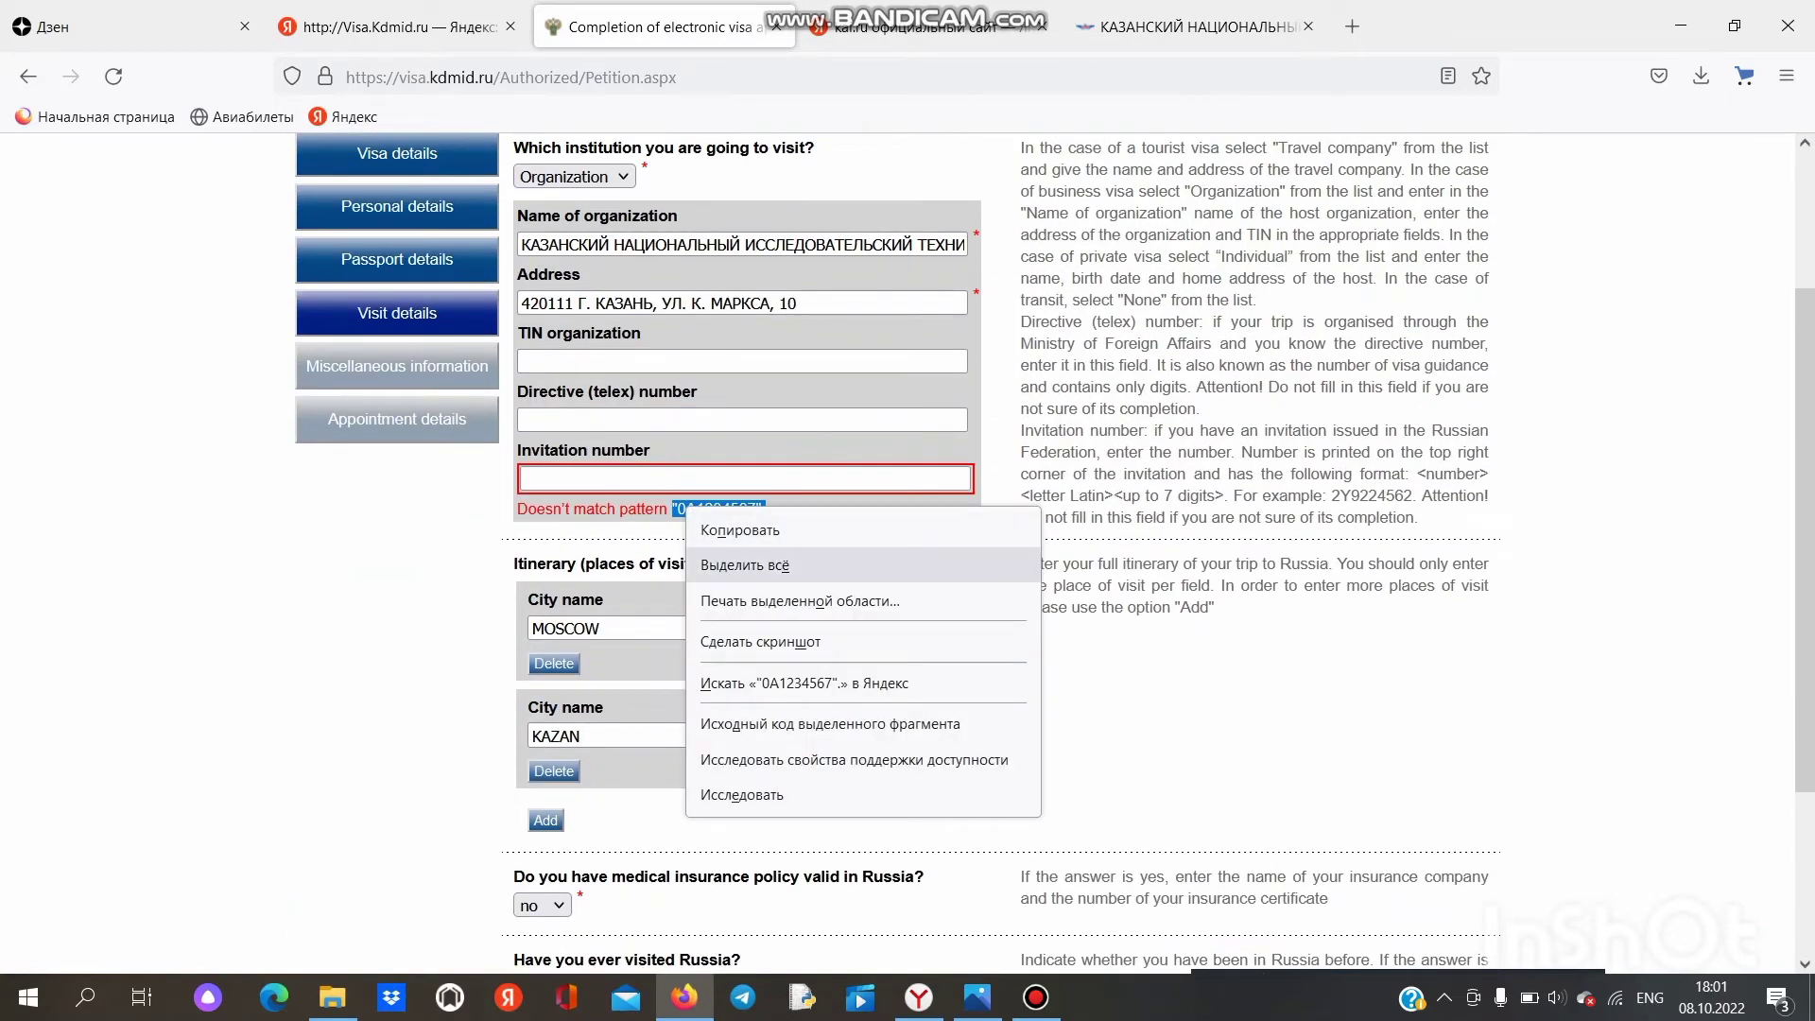
{"action": "left_click", "coordinate": [723, 522]}
{"action": "left_click", "coordinate": [661, 479]}
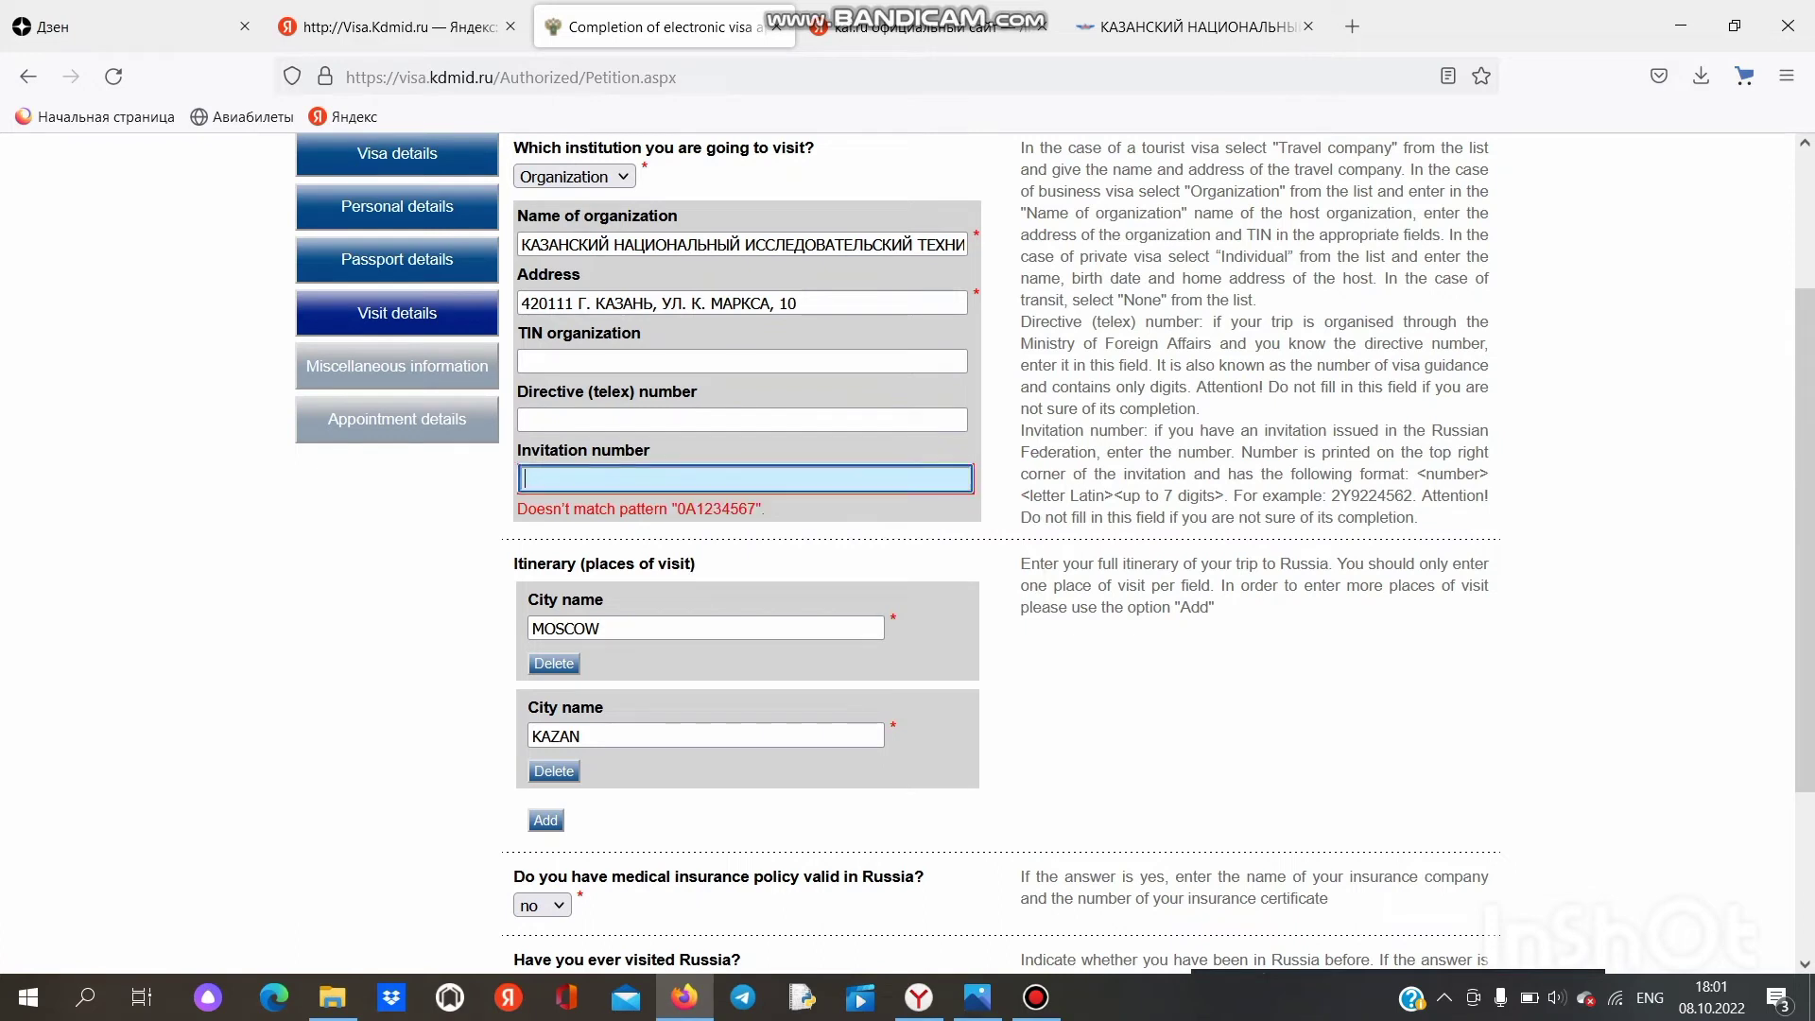
{"action": "key", "text": "ctrl+v"}
{"action": "key", "text": "BackSpace"}
{"action": "scroll", "coordinate": [1053, 554], "scroll_direction": "down", "scroll_amount": 3}
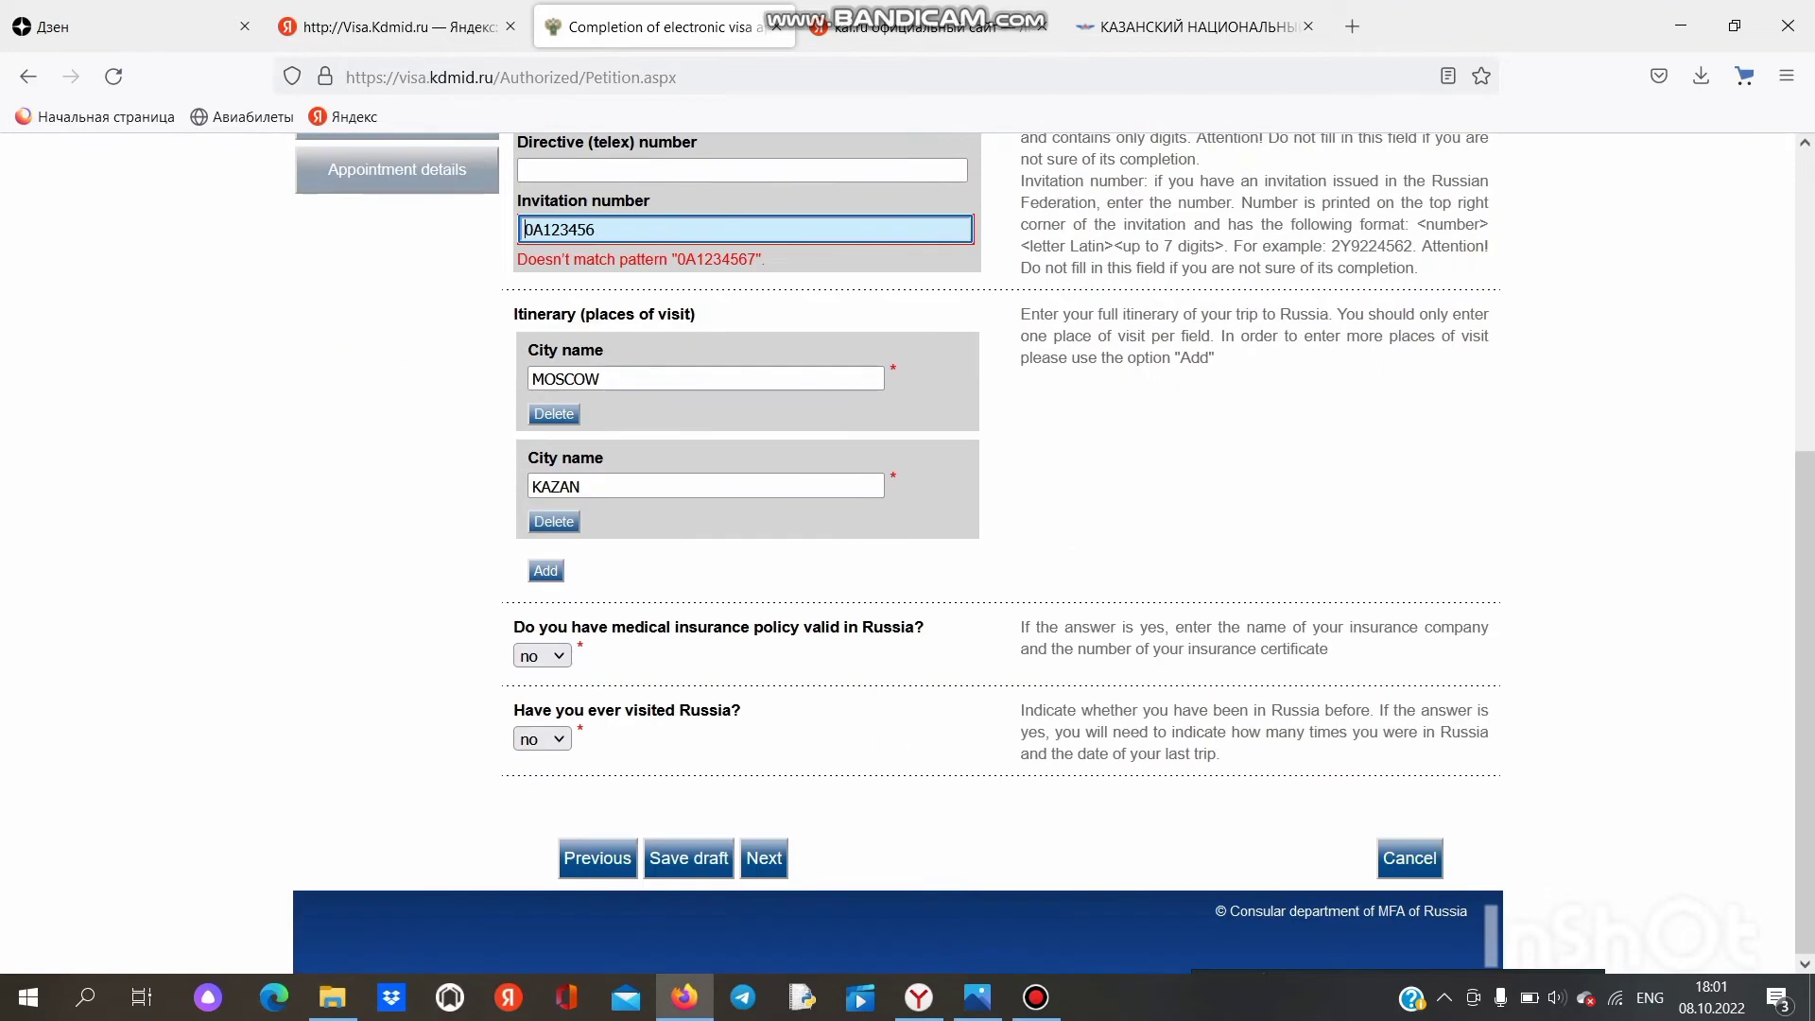
{"action": "scroll", "coordinate": [1053, 554], "scroll_direction": "up", "scroll_amount": 3}
{"action": "scroll", "coordinate": [898, 554], "scroll_direction": "down", "scroll_amount": 3}
{"action": "left_click", "coordinate": [763, 858]}
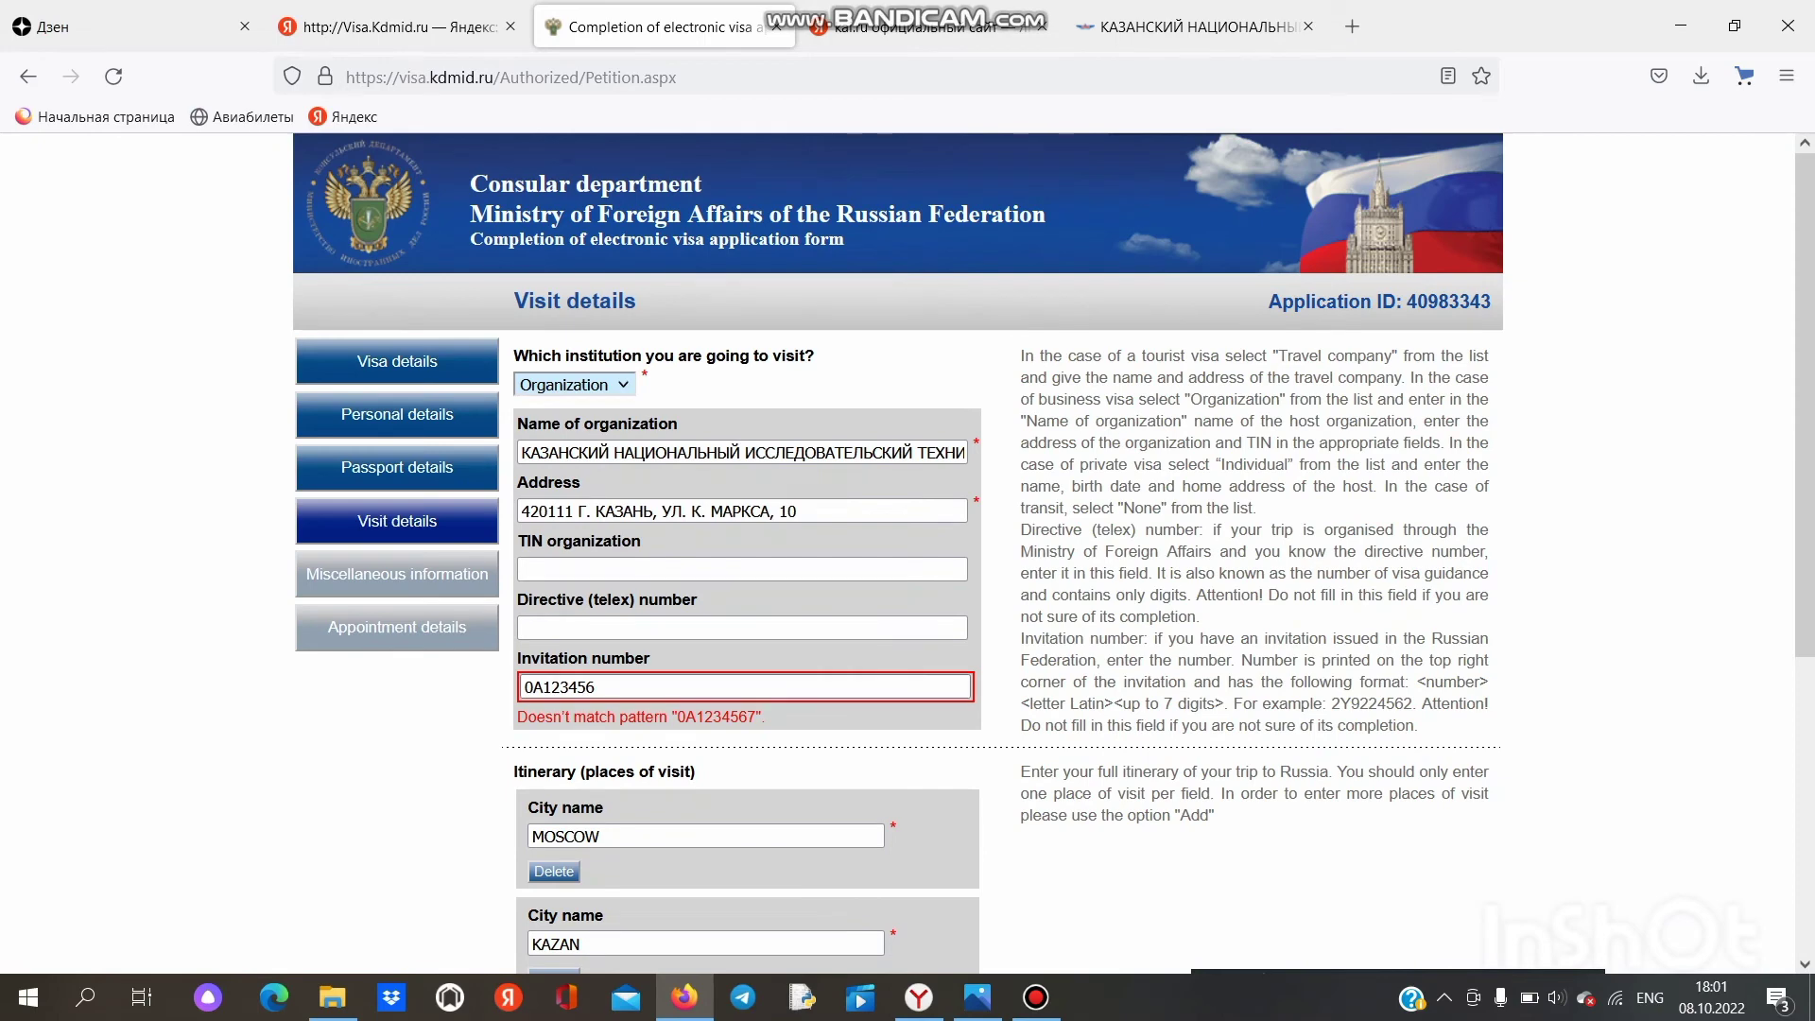
Step: Clear the invitation number again and advance to Miscellaneous information
{"action": "left_click", "coordinate": [690, 687]}
{"action": "key", "text": "BackSpace"}
{"action": "key", "text": "BackSpace"}
{"action": "key", "text": "BackSpace"}
{"action": "key", "text": "BackSpace"}
{"action": "key", "text": "BackSpace"}
{"action": "key", "text": "BackSpace"}
{"action": "key", "text": "BackSpace"}
{"action": "key", "text": "BackSpace"}
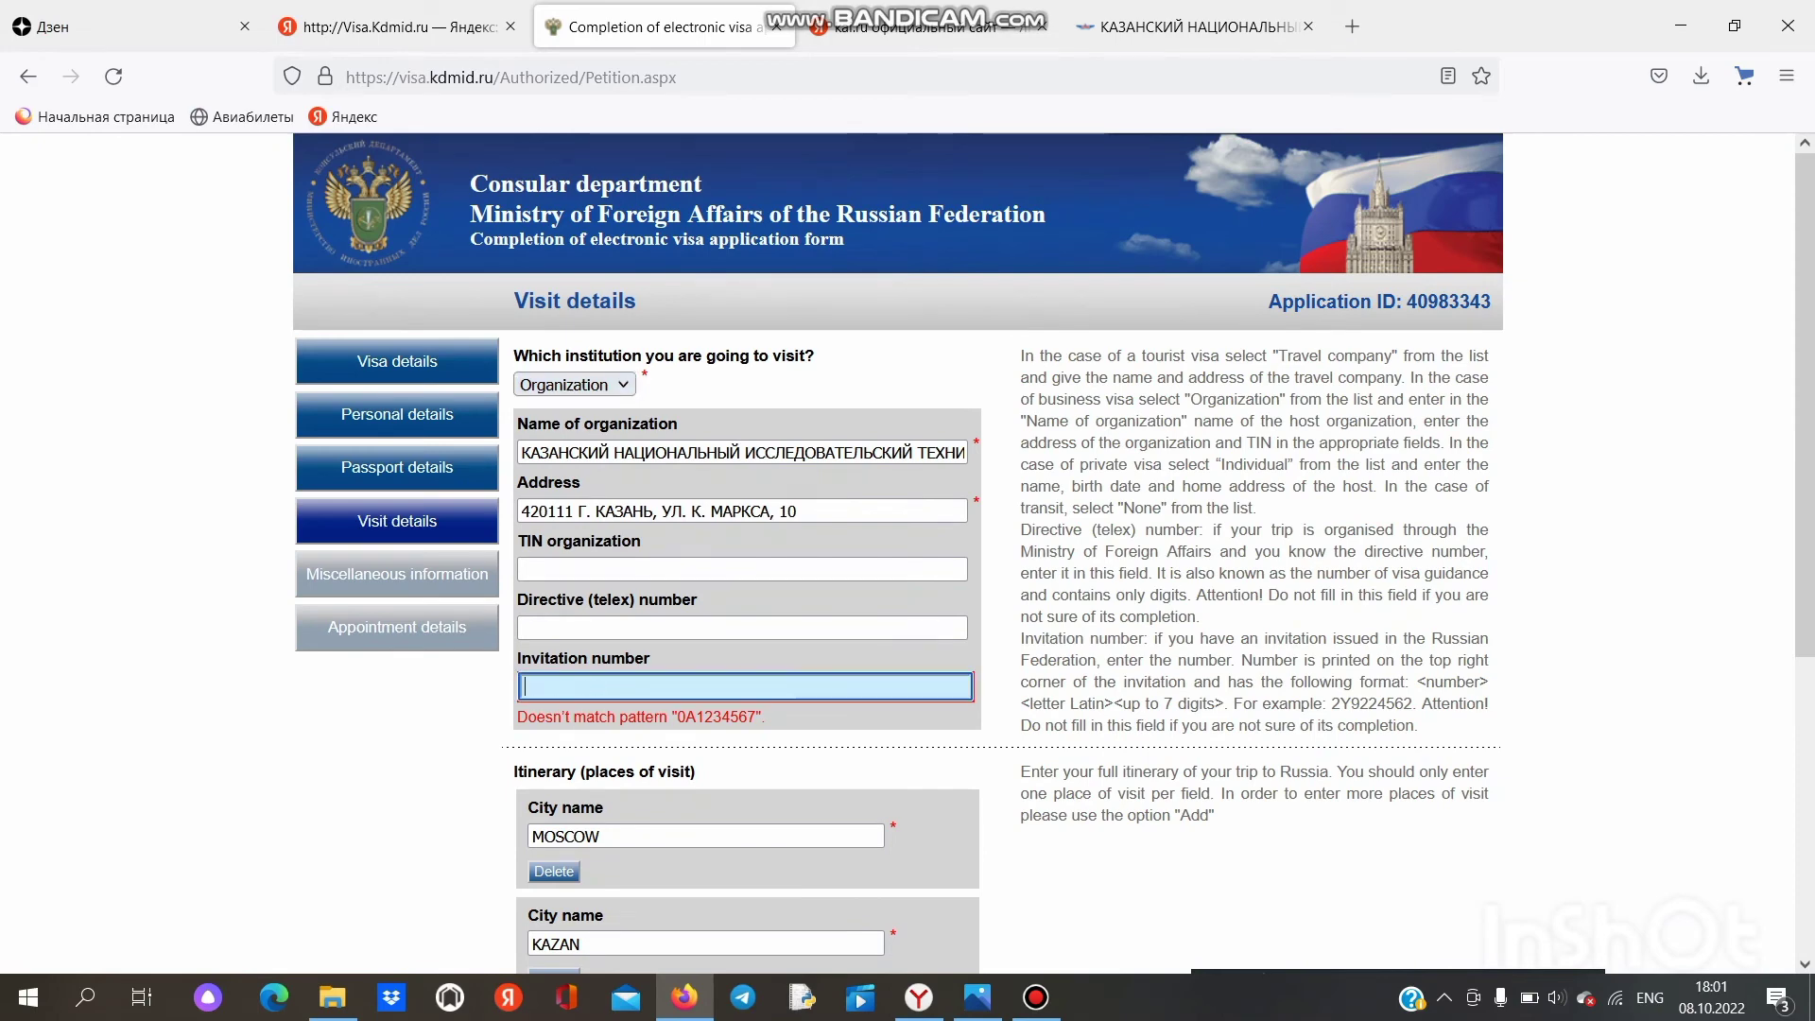
{"action": "scroll", "coordinate": [898, 553], "scroll_direction": "down", "scroll_amount": 5}
{"action": "left_click", "coordinate": [762, 859]}
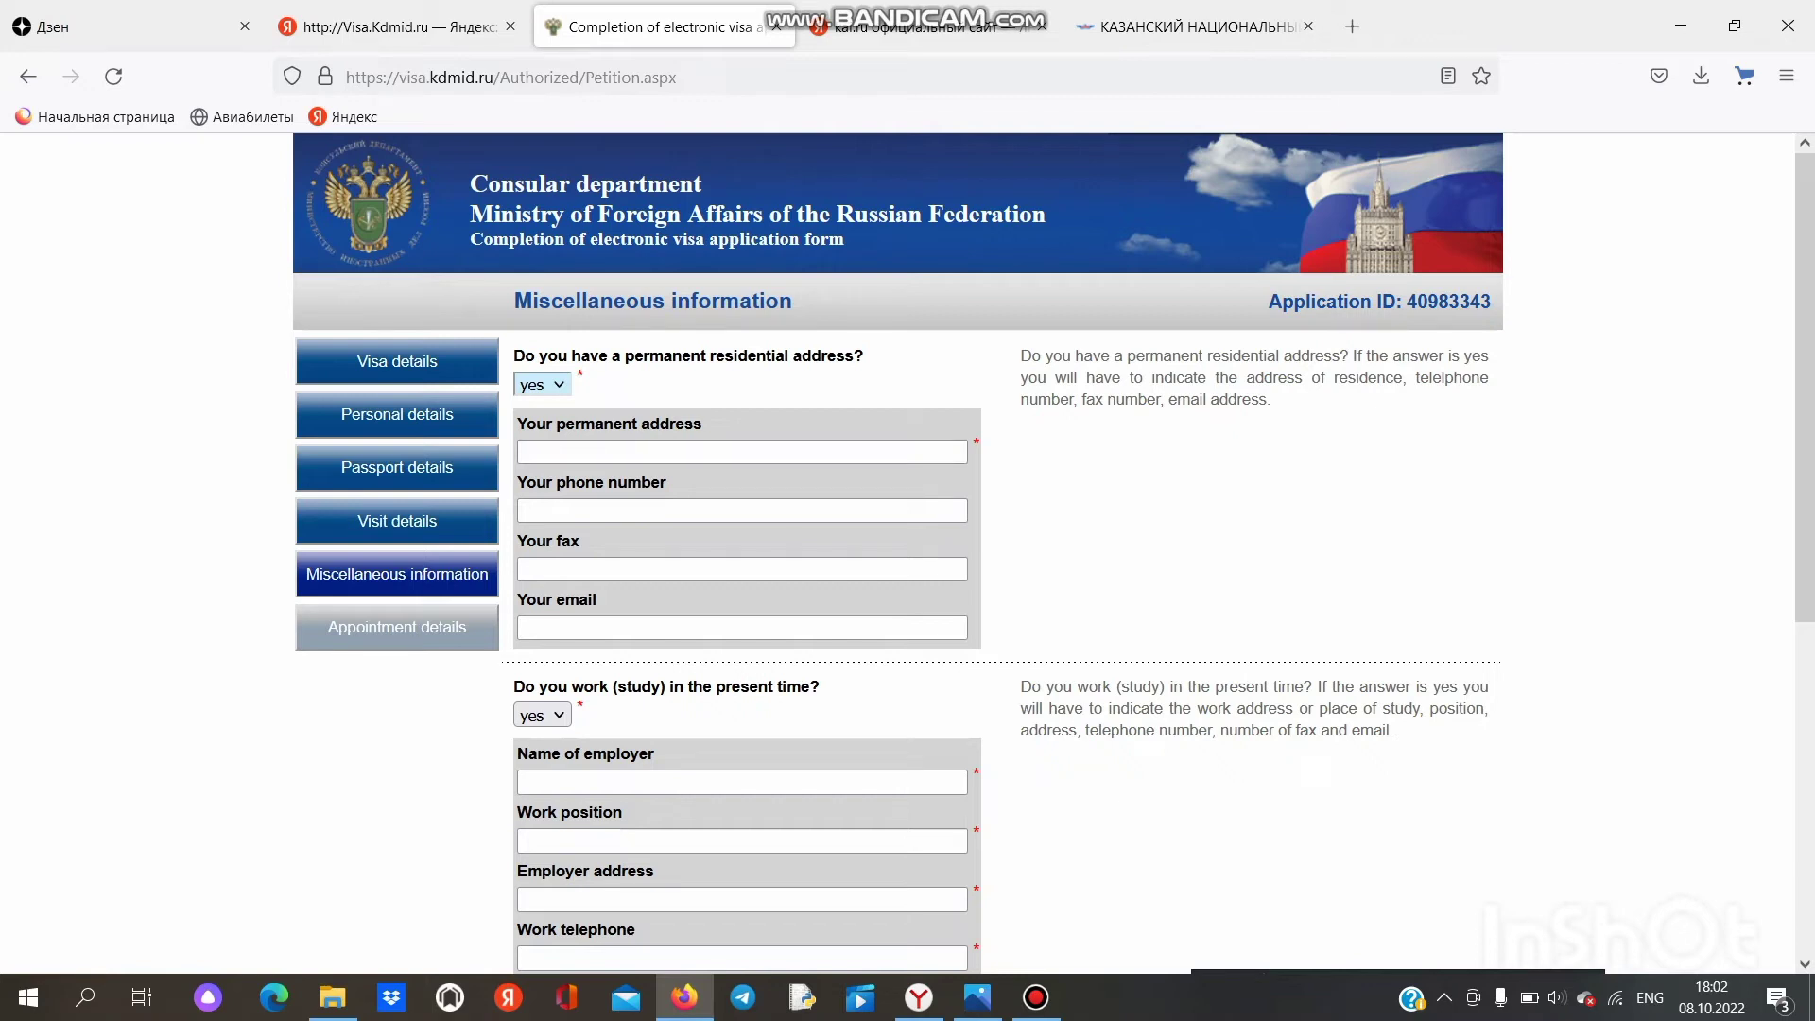
Step: Enter the applicant's permanent address, correcting the mistyped ending
{"action": "left_click", "coordinate": [742, 451]}
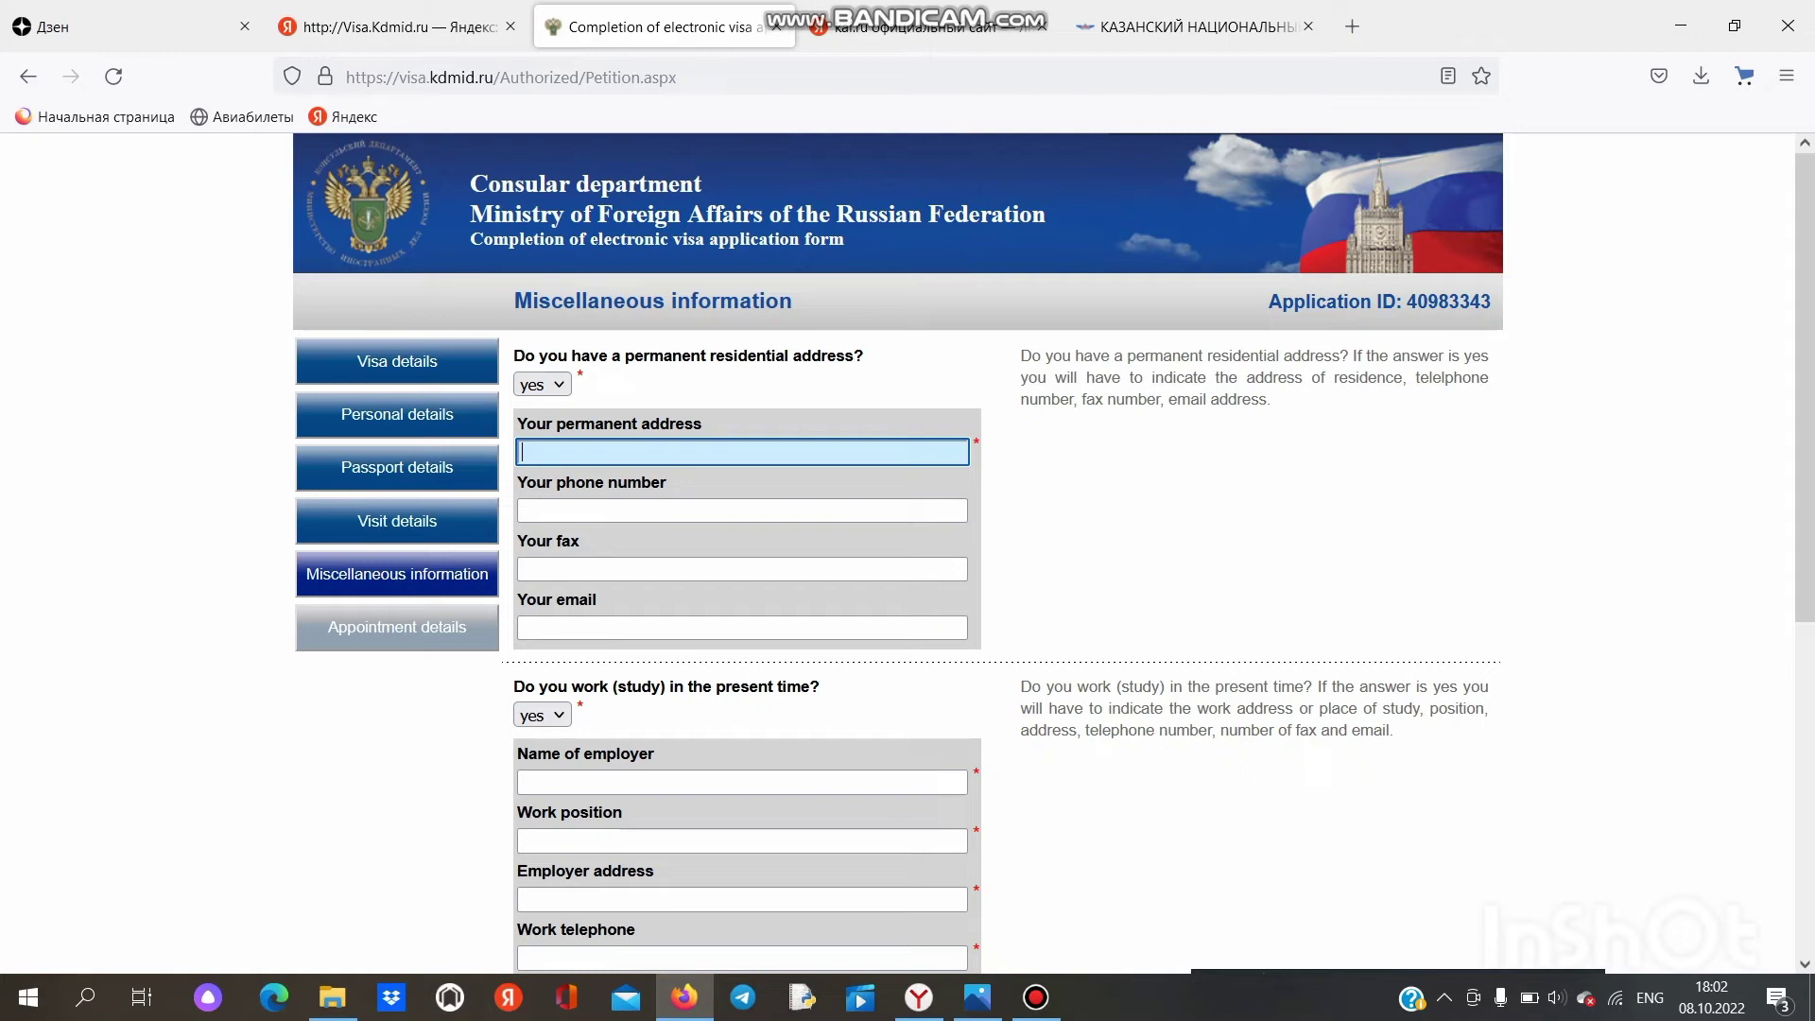
{"action": "type", "text": "ouagadougou"}
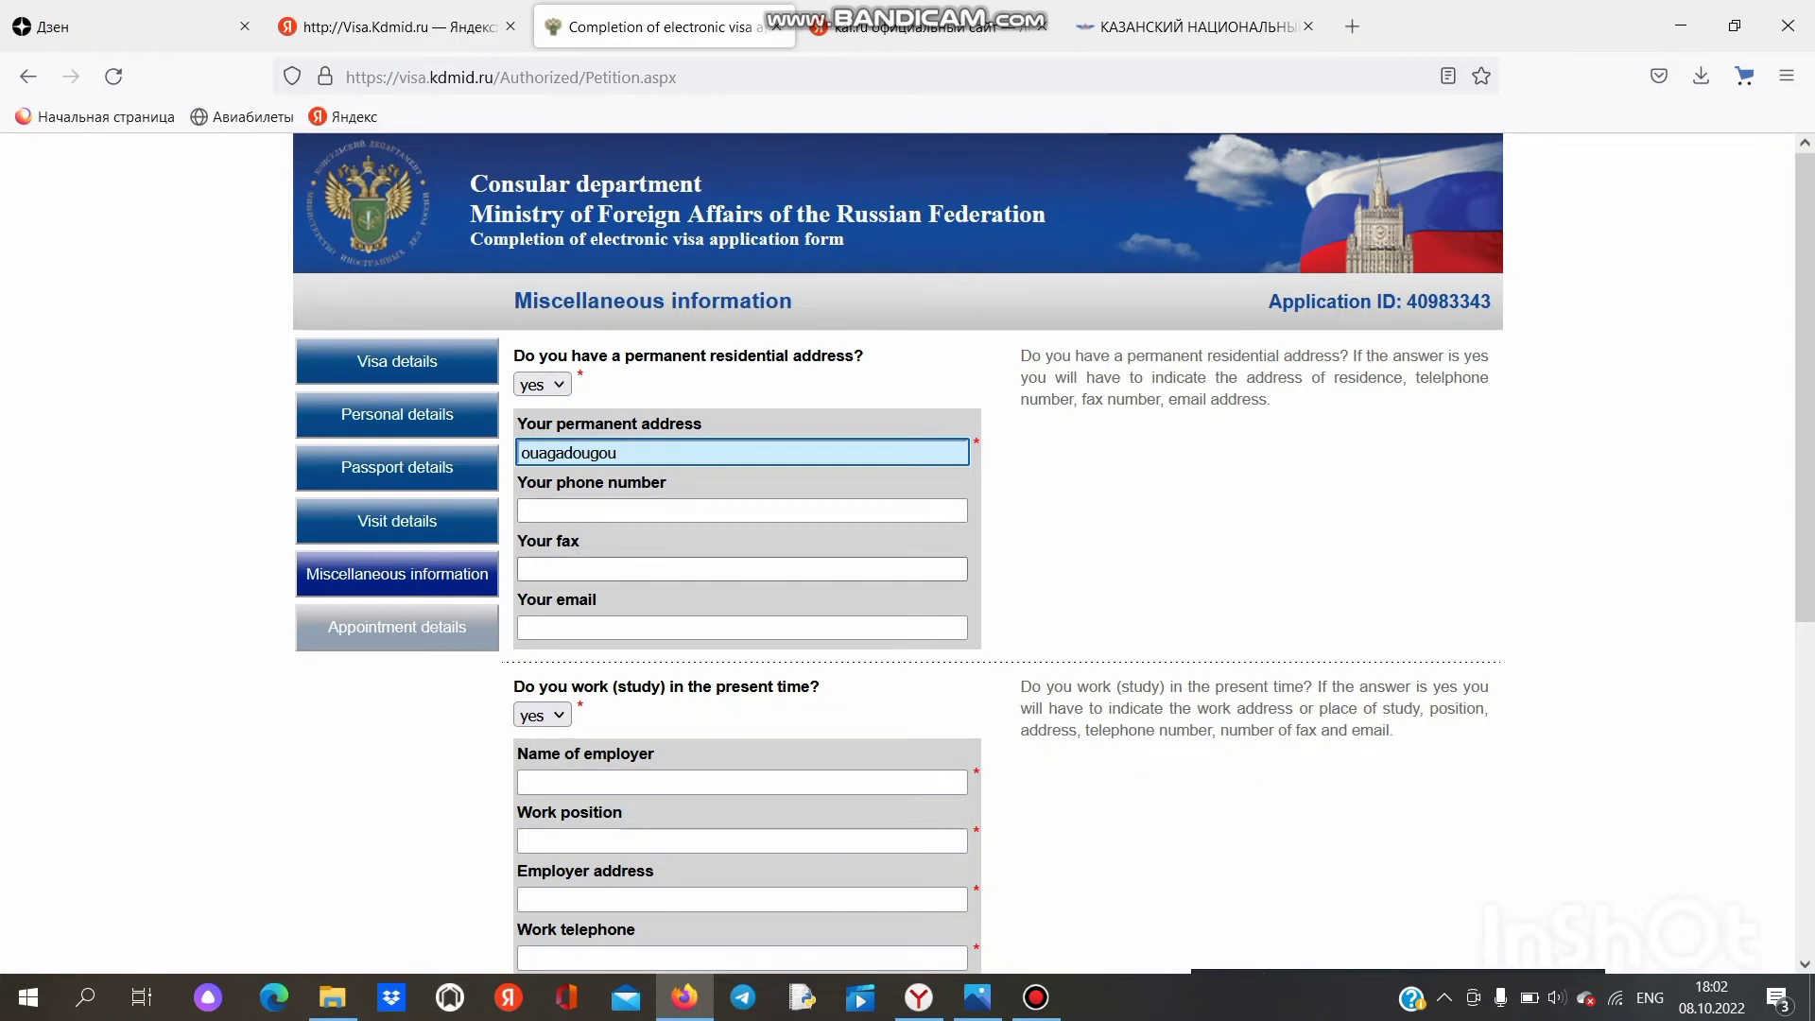
Step: Fill in the applicant's Gmail e-mail address and remove the stray slash before 'com'
{"action": "scroll", "coordinate": [907, 554], "scroll_direction": "down", "scroll_amount": 2}
{"action": "left_click", "coordinate": [742, 503]}
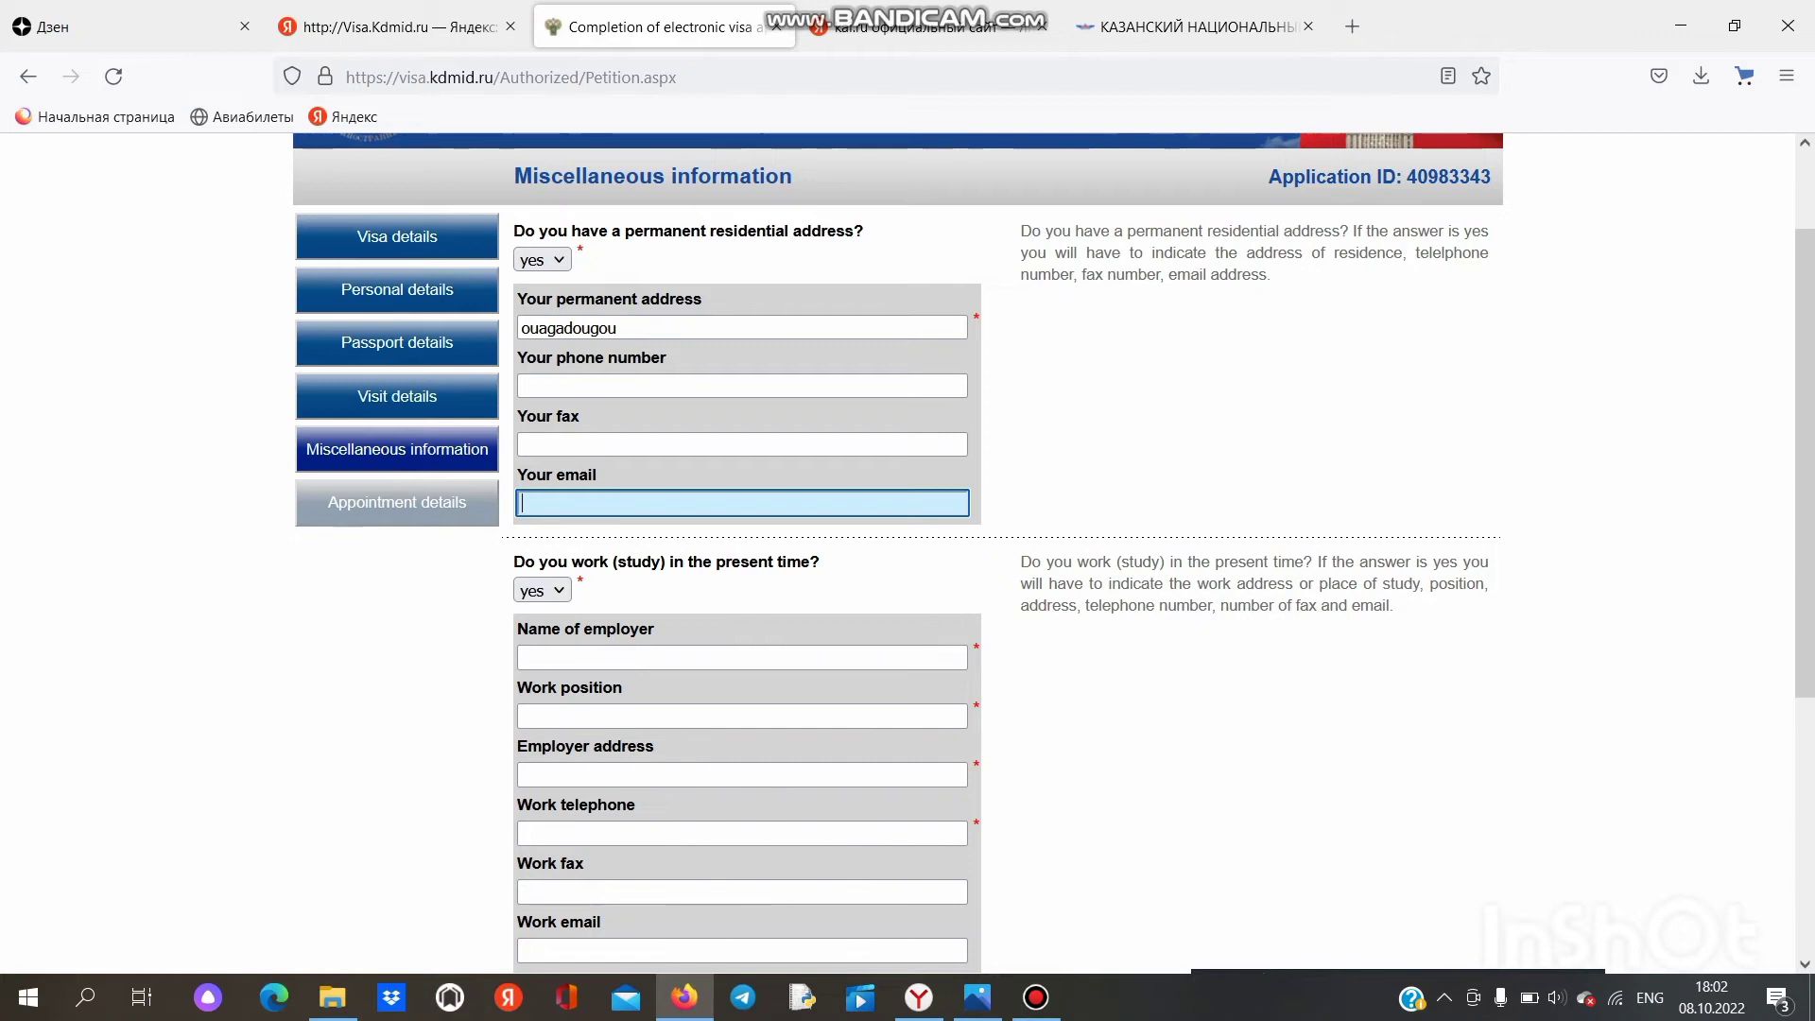
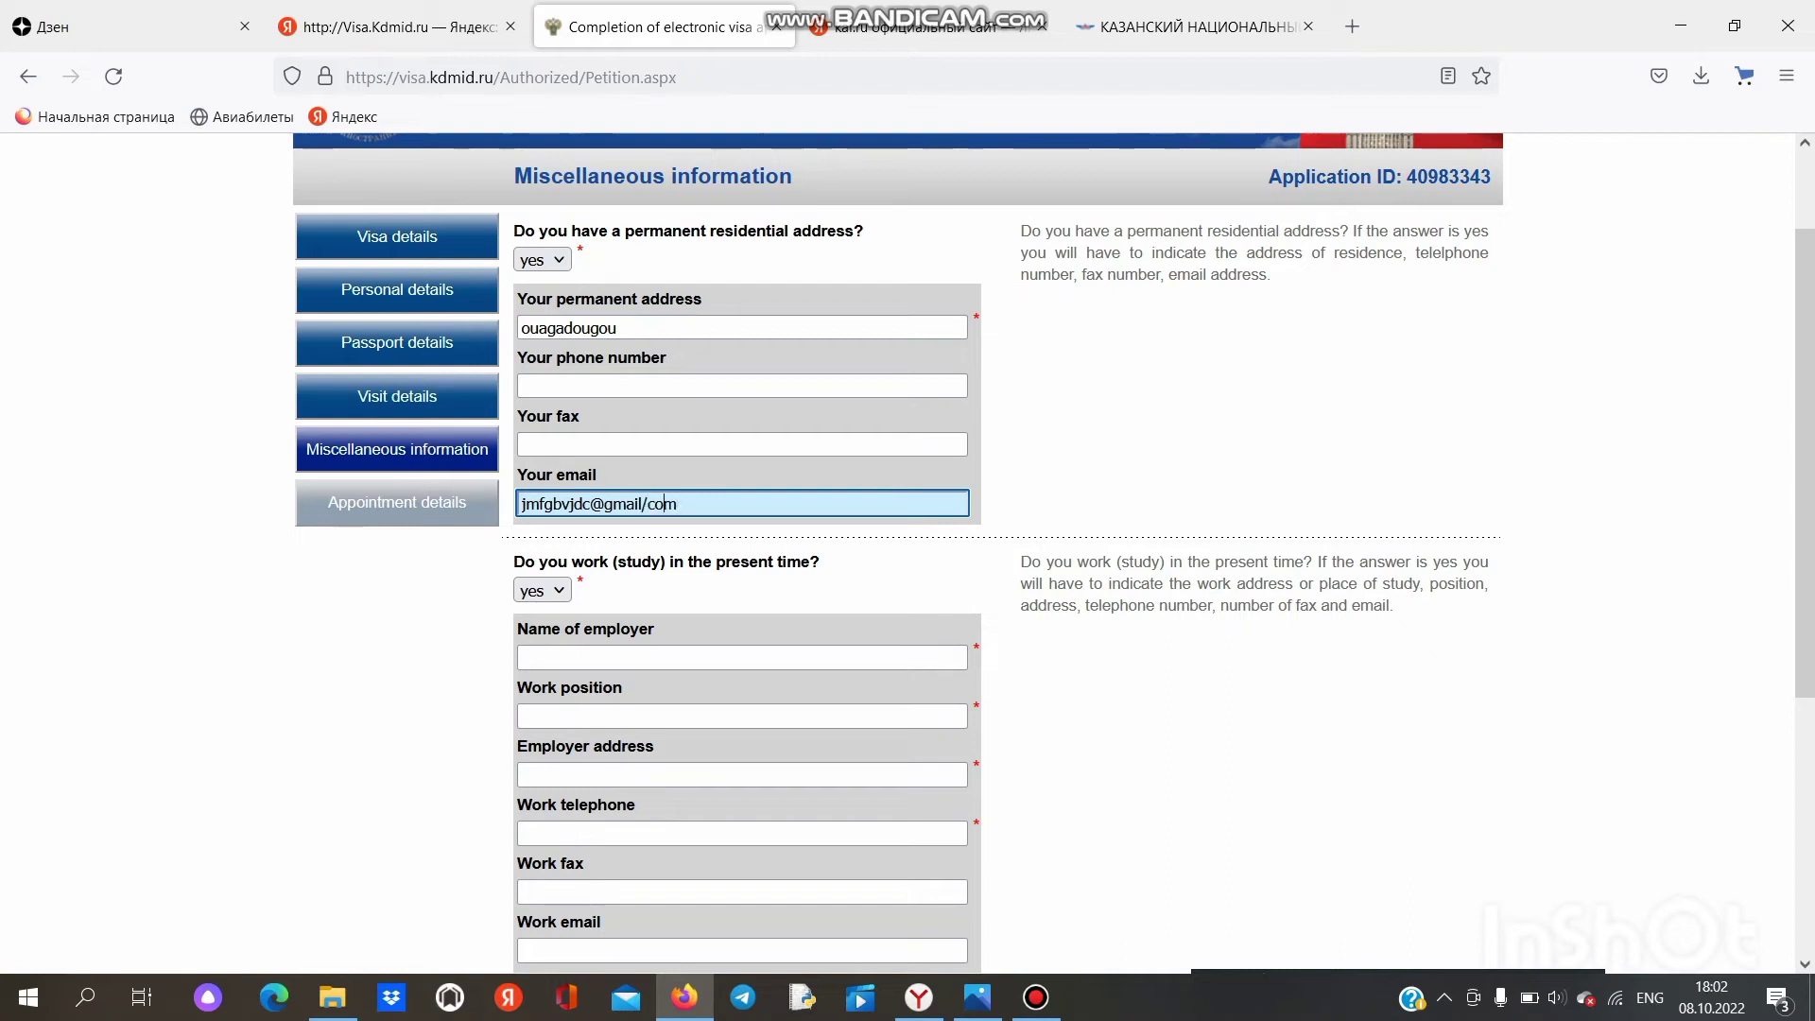
{"action": "left_click", "coordinate": [646, 504]}
{"action": "key", "text": "BackSpace"}
{"action": "type", "text": "/"}
{"action": "key", "text": "BackSpace"}
Step: Complete the e-mail's dot and answer 'no' to currently working or studying
{"action": "type", "text": "."}
{"action": "scroll", "coordinate": [898, 549], "scroll_direction": "down", "scroll_amount": 3}
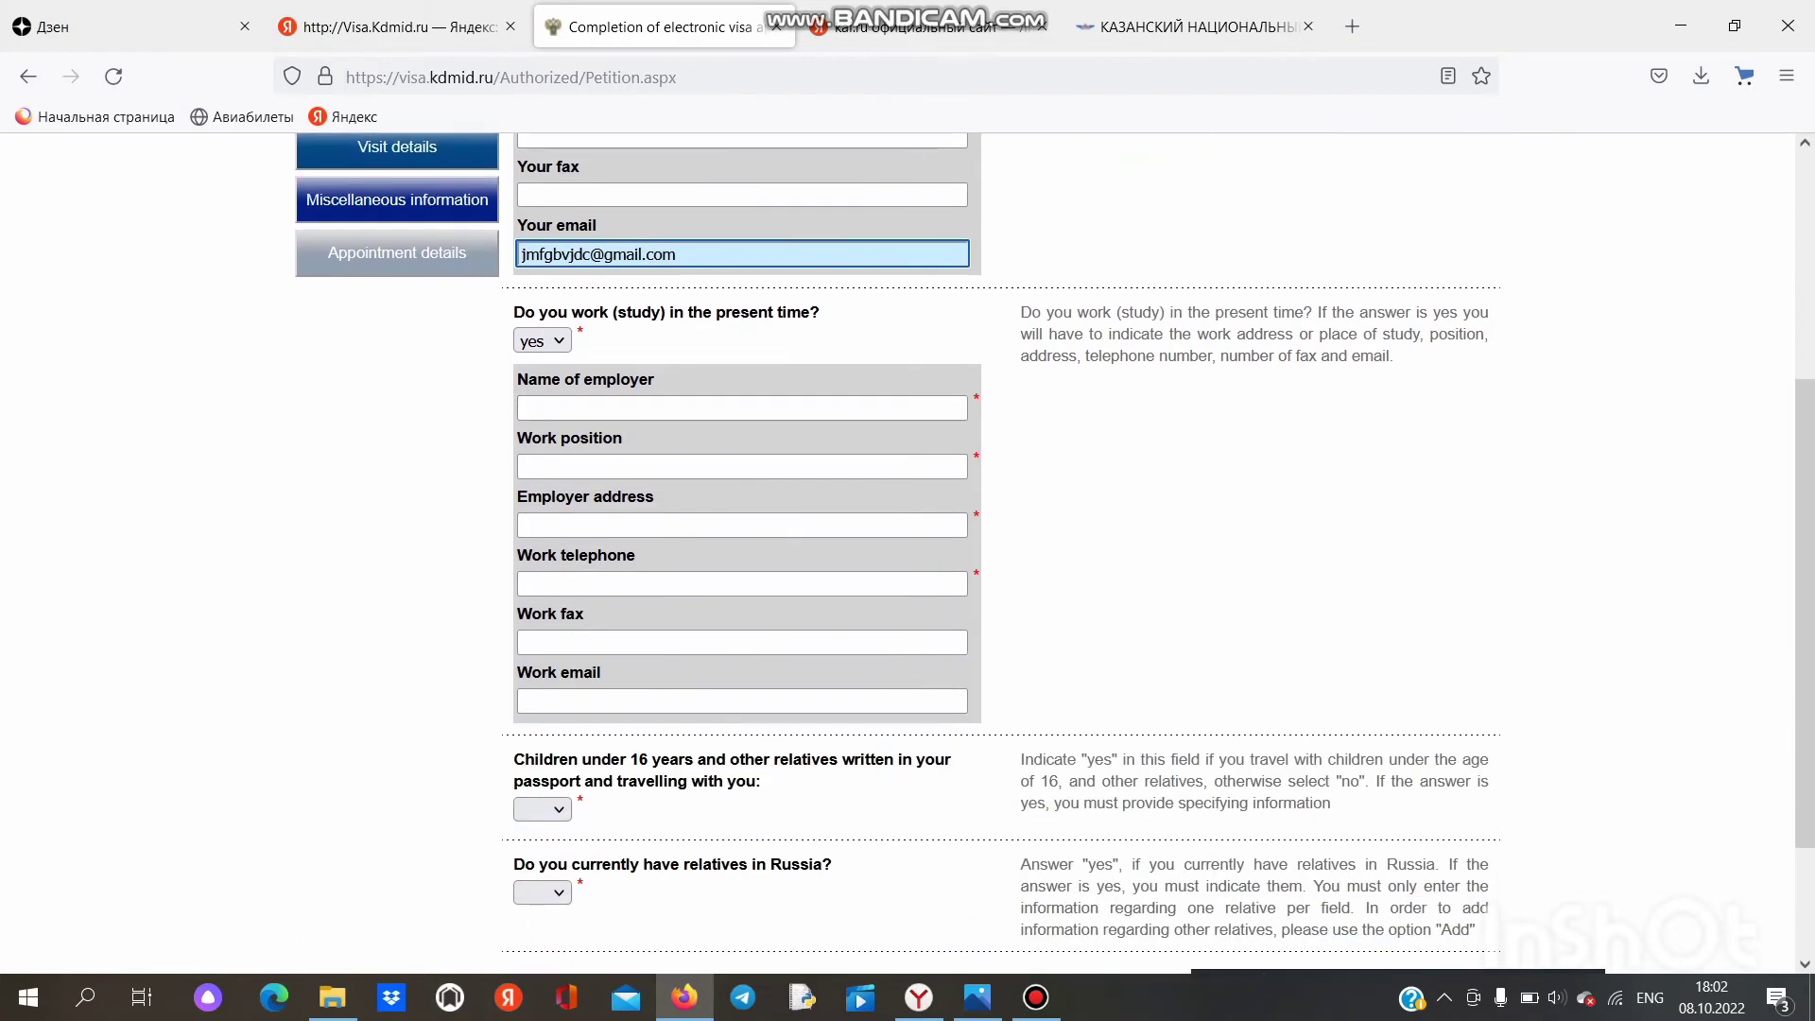
{"action": "left_click", "coordinate": [542, 340]}
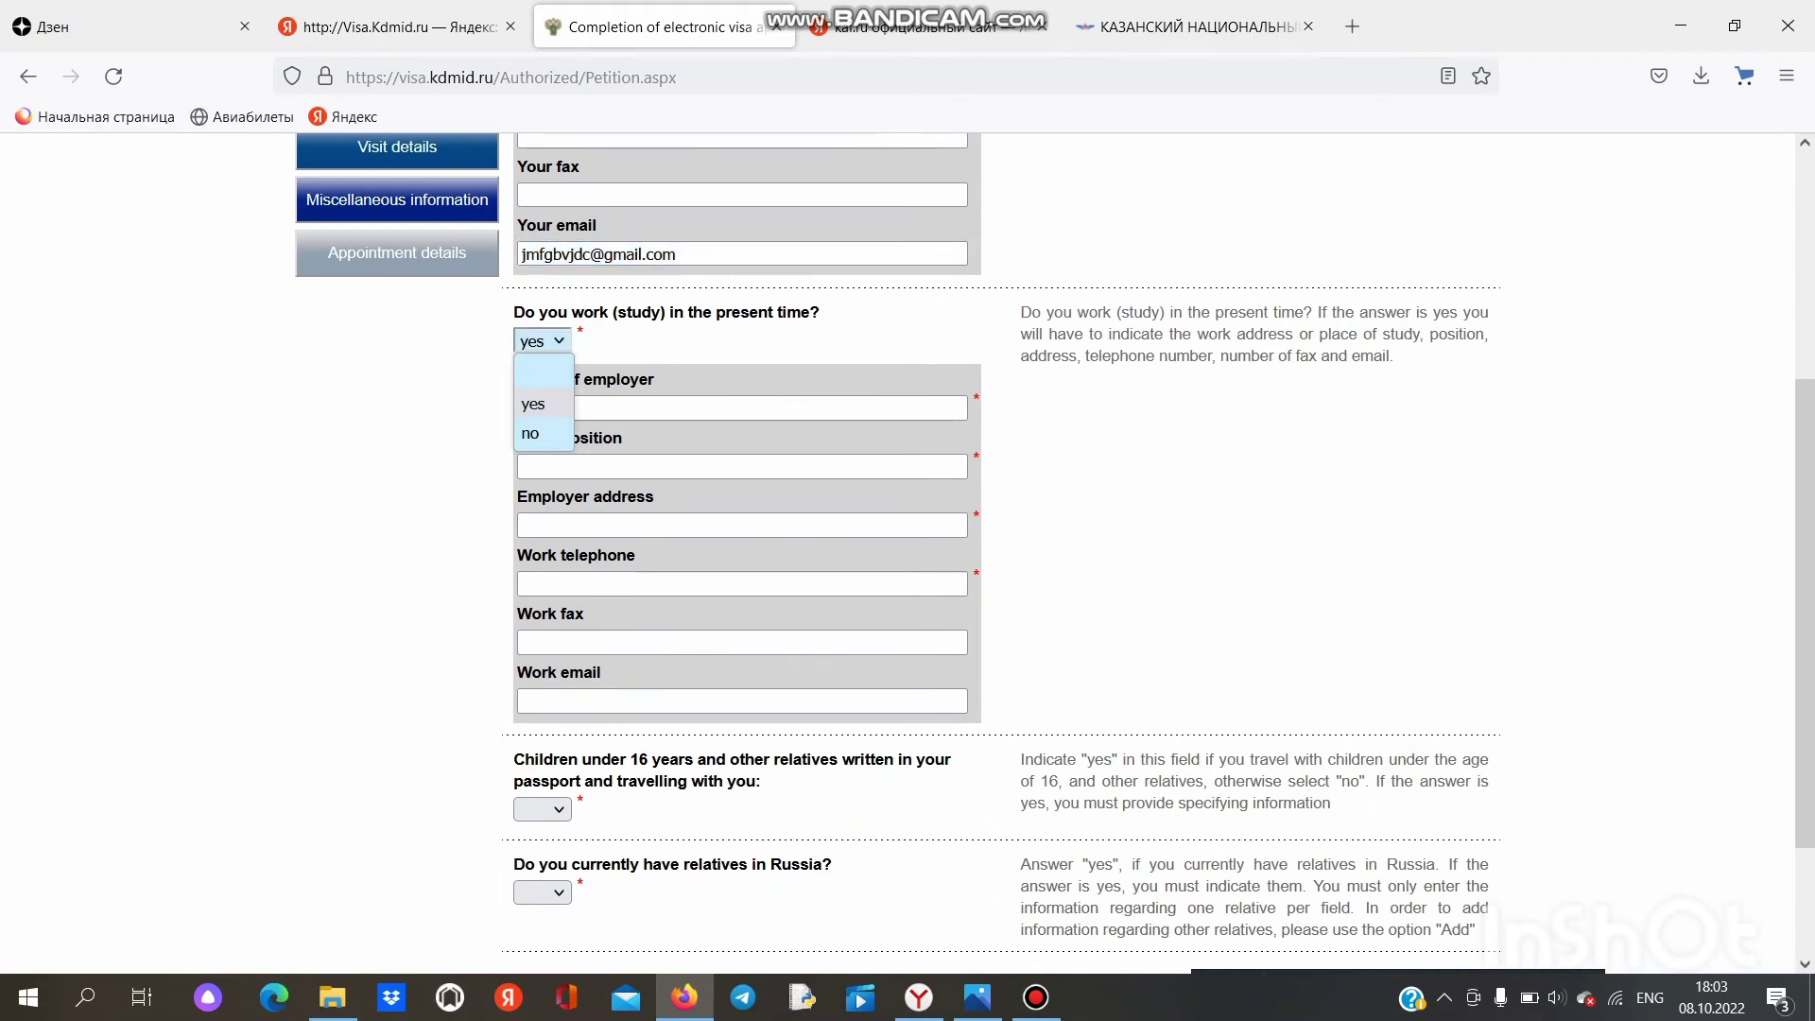
{"action": "left_click", "coordinate": [542, 404]}
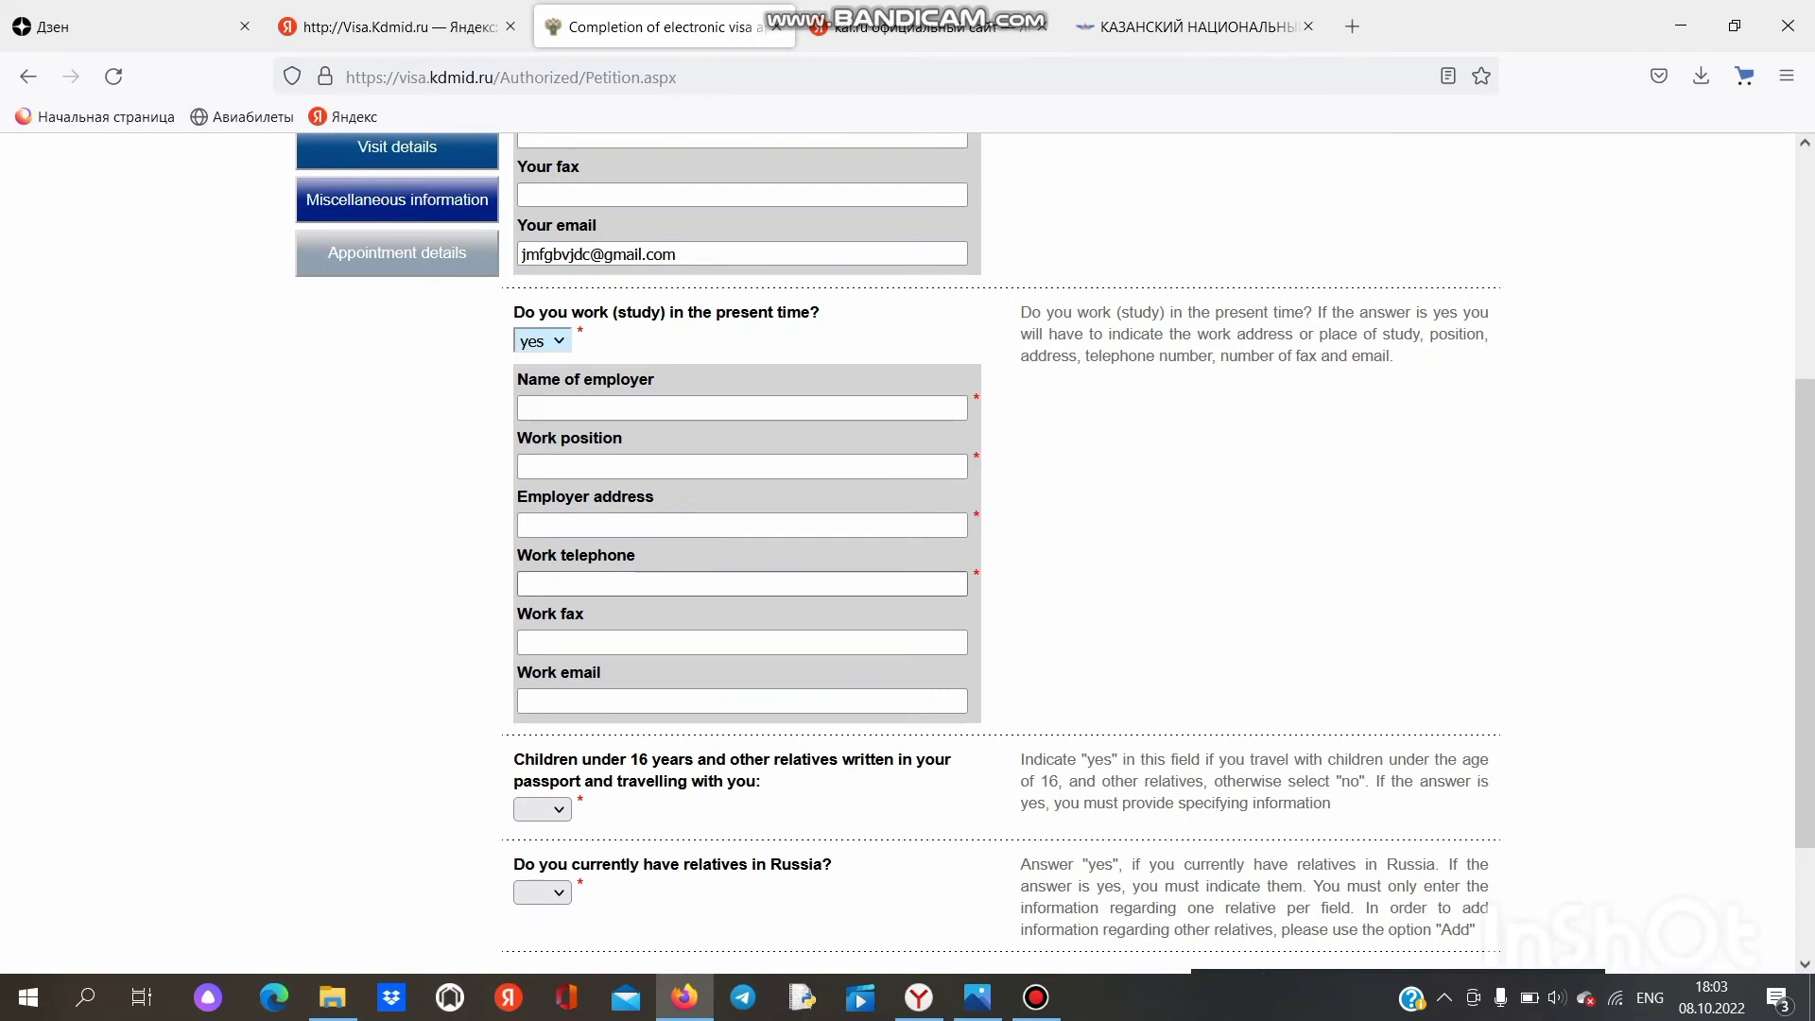
{"action": "scroll", "coordinate": [907, 552], "scroll_direction": "up", "scroll_amount": 4}
{"action": "scroll", "coordinate": [907, 553], "scroll_direction": "down", "scroll_amount": 4}
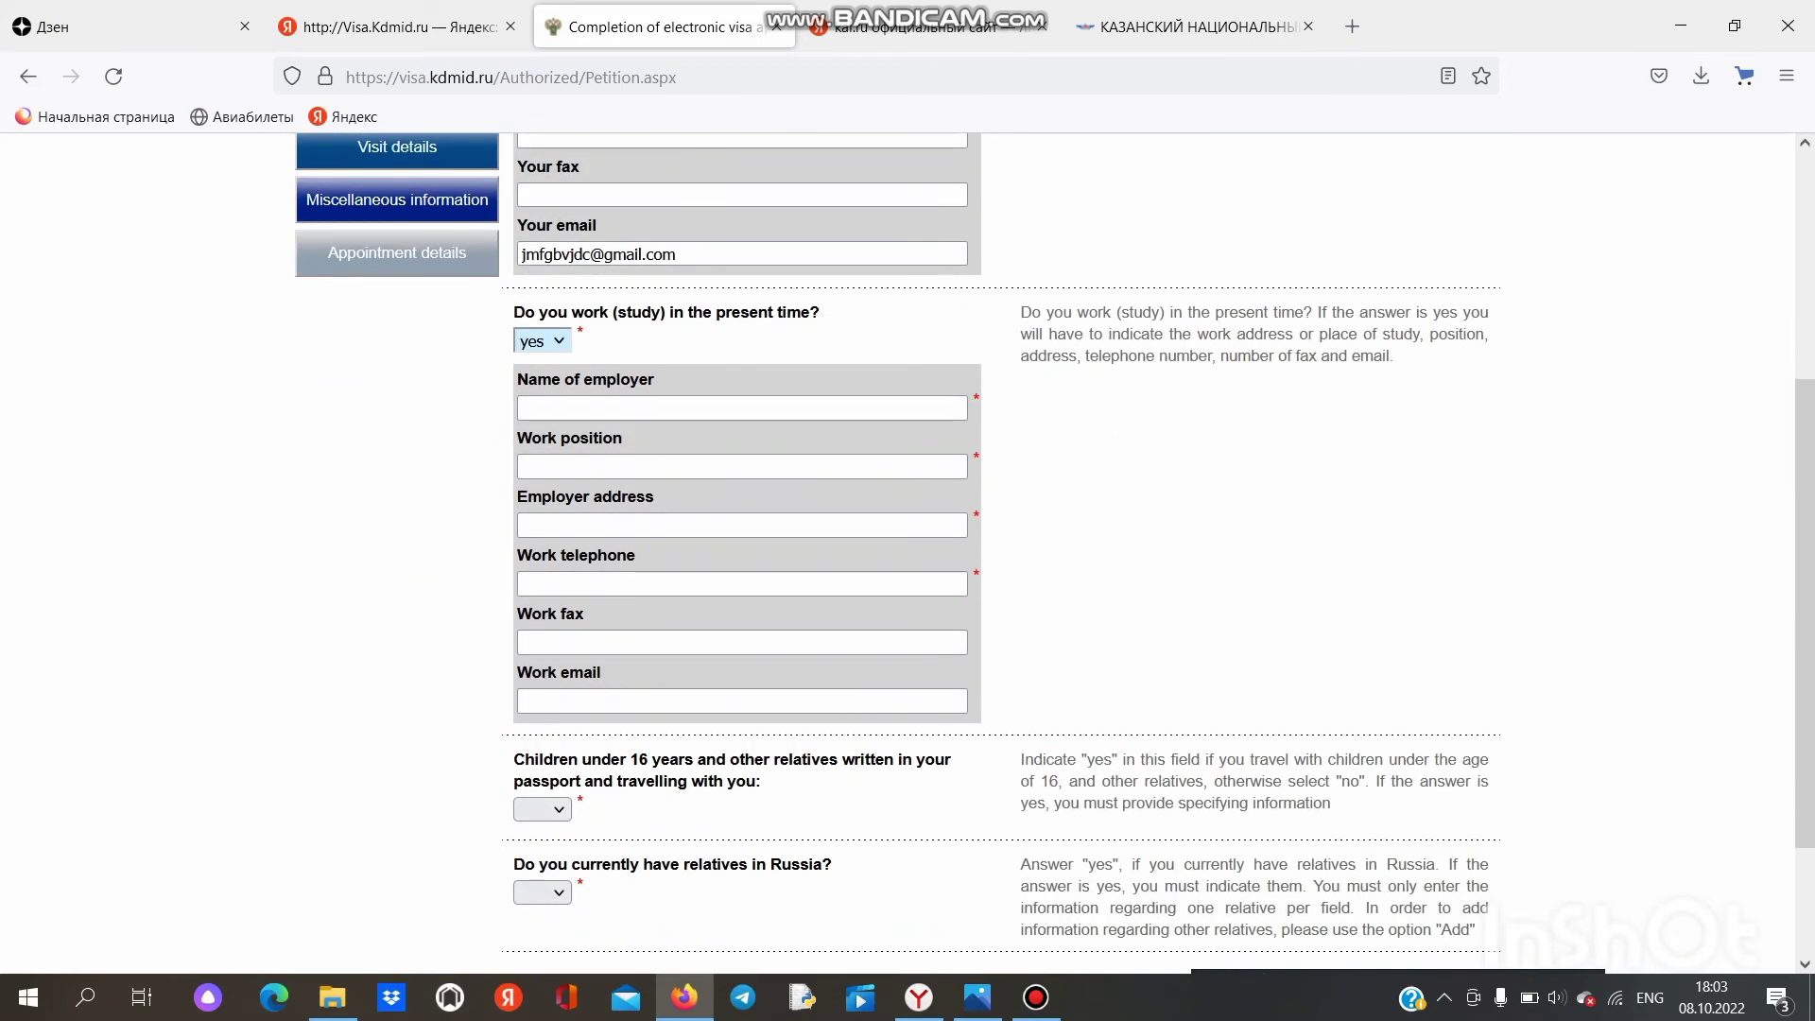
{"action": "left_click", "coordinate": [541, 340]}
{"action": "left_click", "coordinate": [530, 433]}
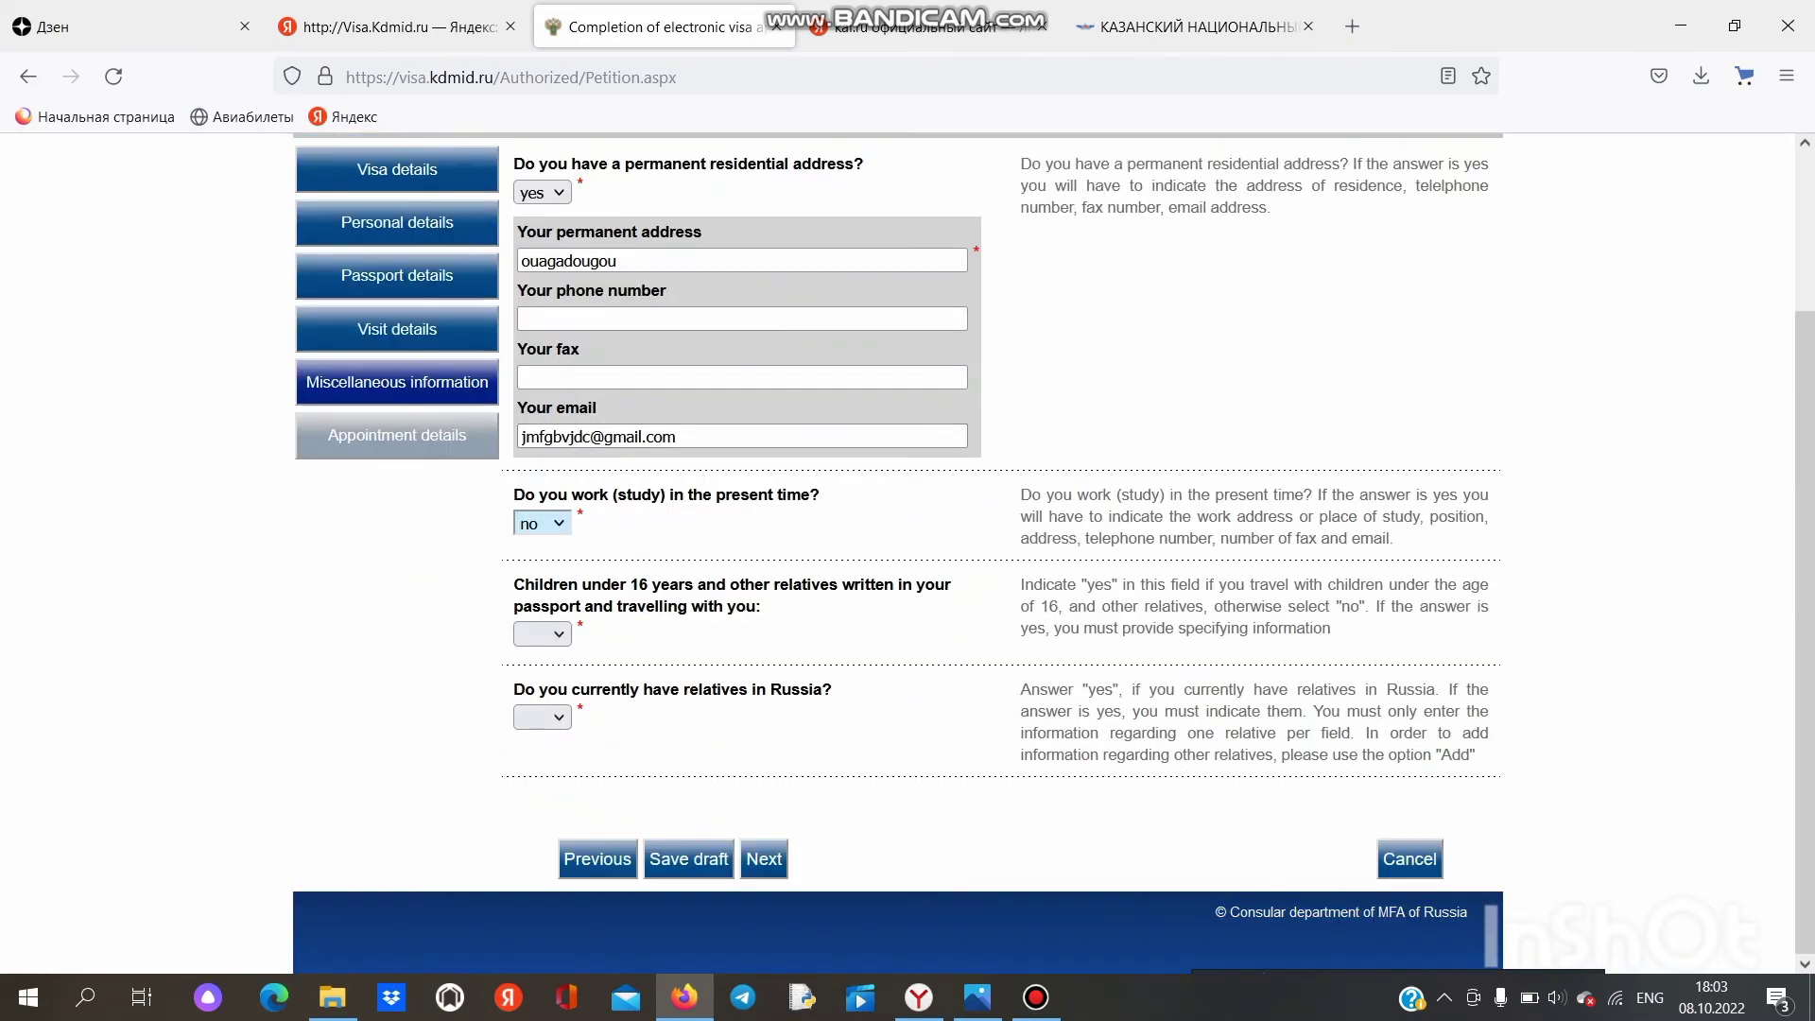
Step: Answer 'no' to travelling with children and 'yes' to having relatives in Russia
{"action": "scroll", "coordinate": [908, 553], "scroll_direction": "up", "scroll_amount": 4}
{"action": "scroll", "coordinate": [907, 553], "scroll_direction": "down", "scroll_amount": 3}
{"action": "left_click", "coordinate": [541, 633]}
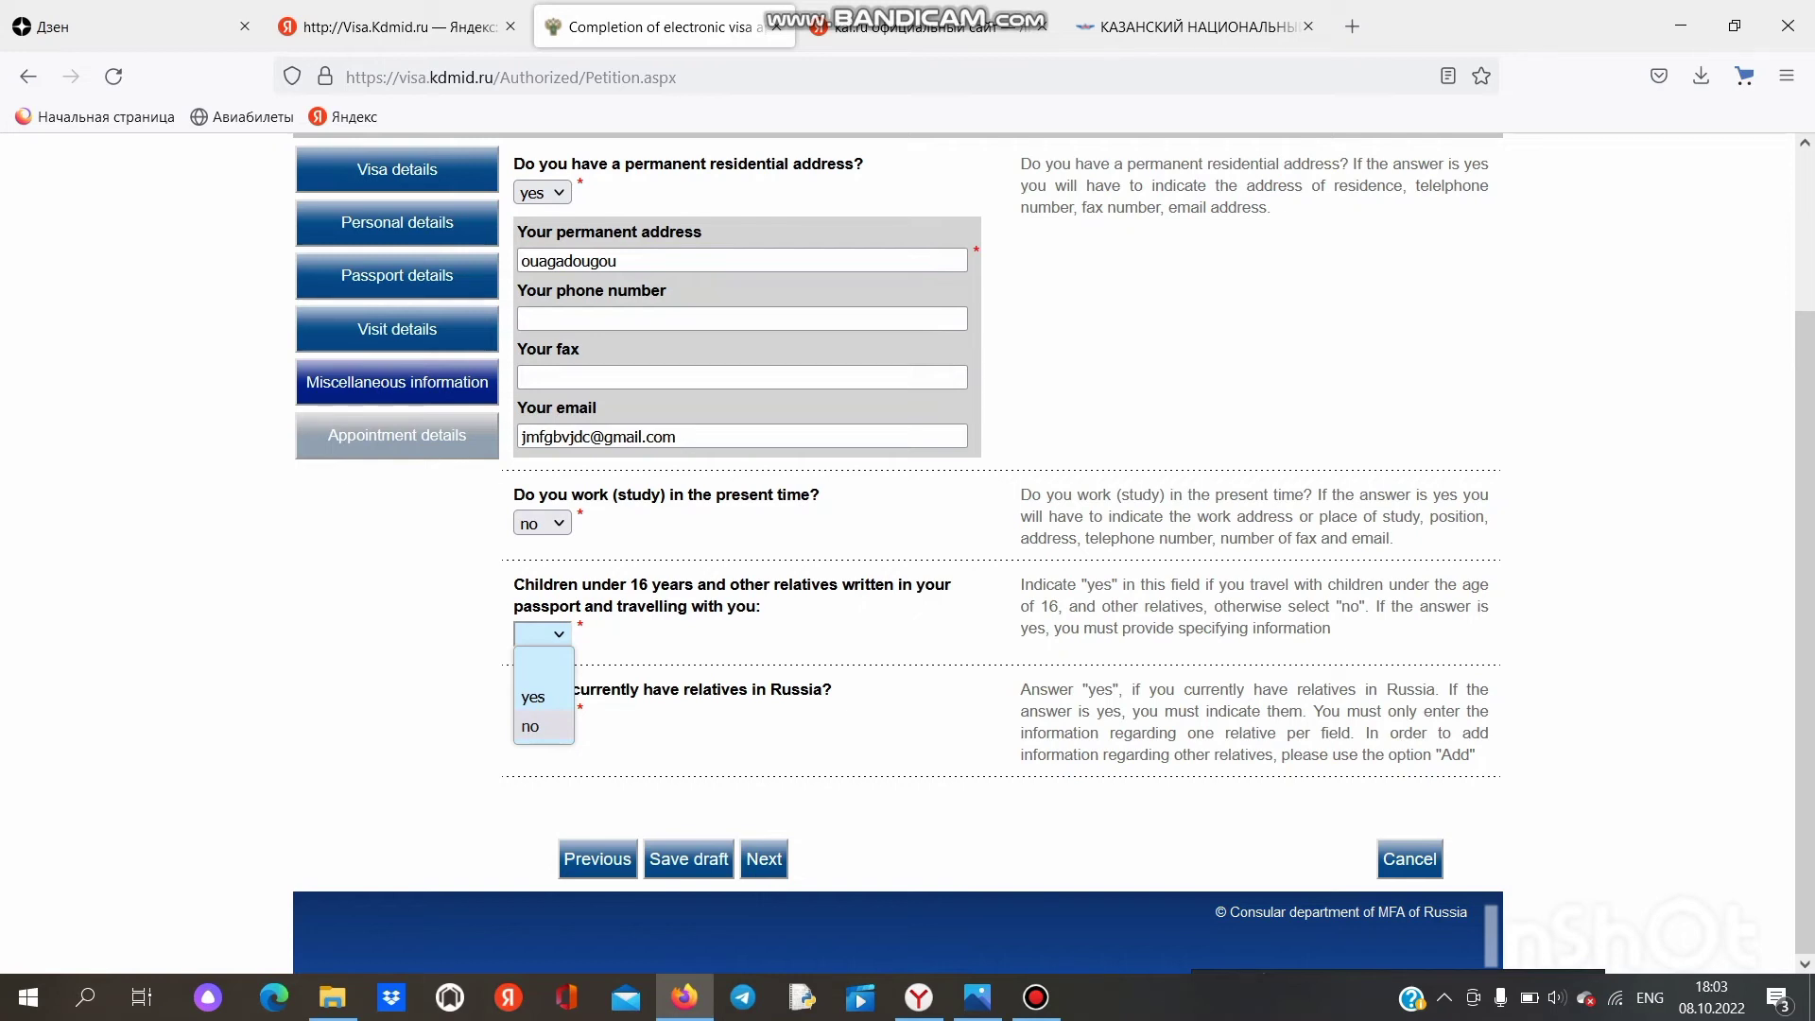
{"action": "left_click", "coordinate": [529, 726]}
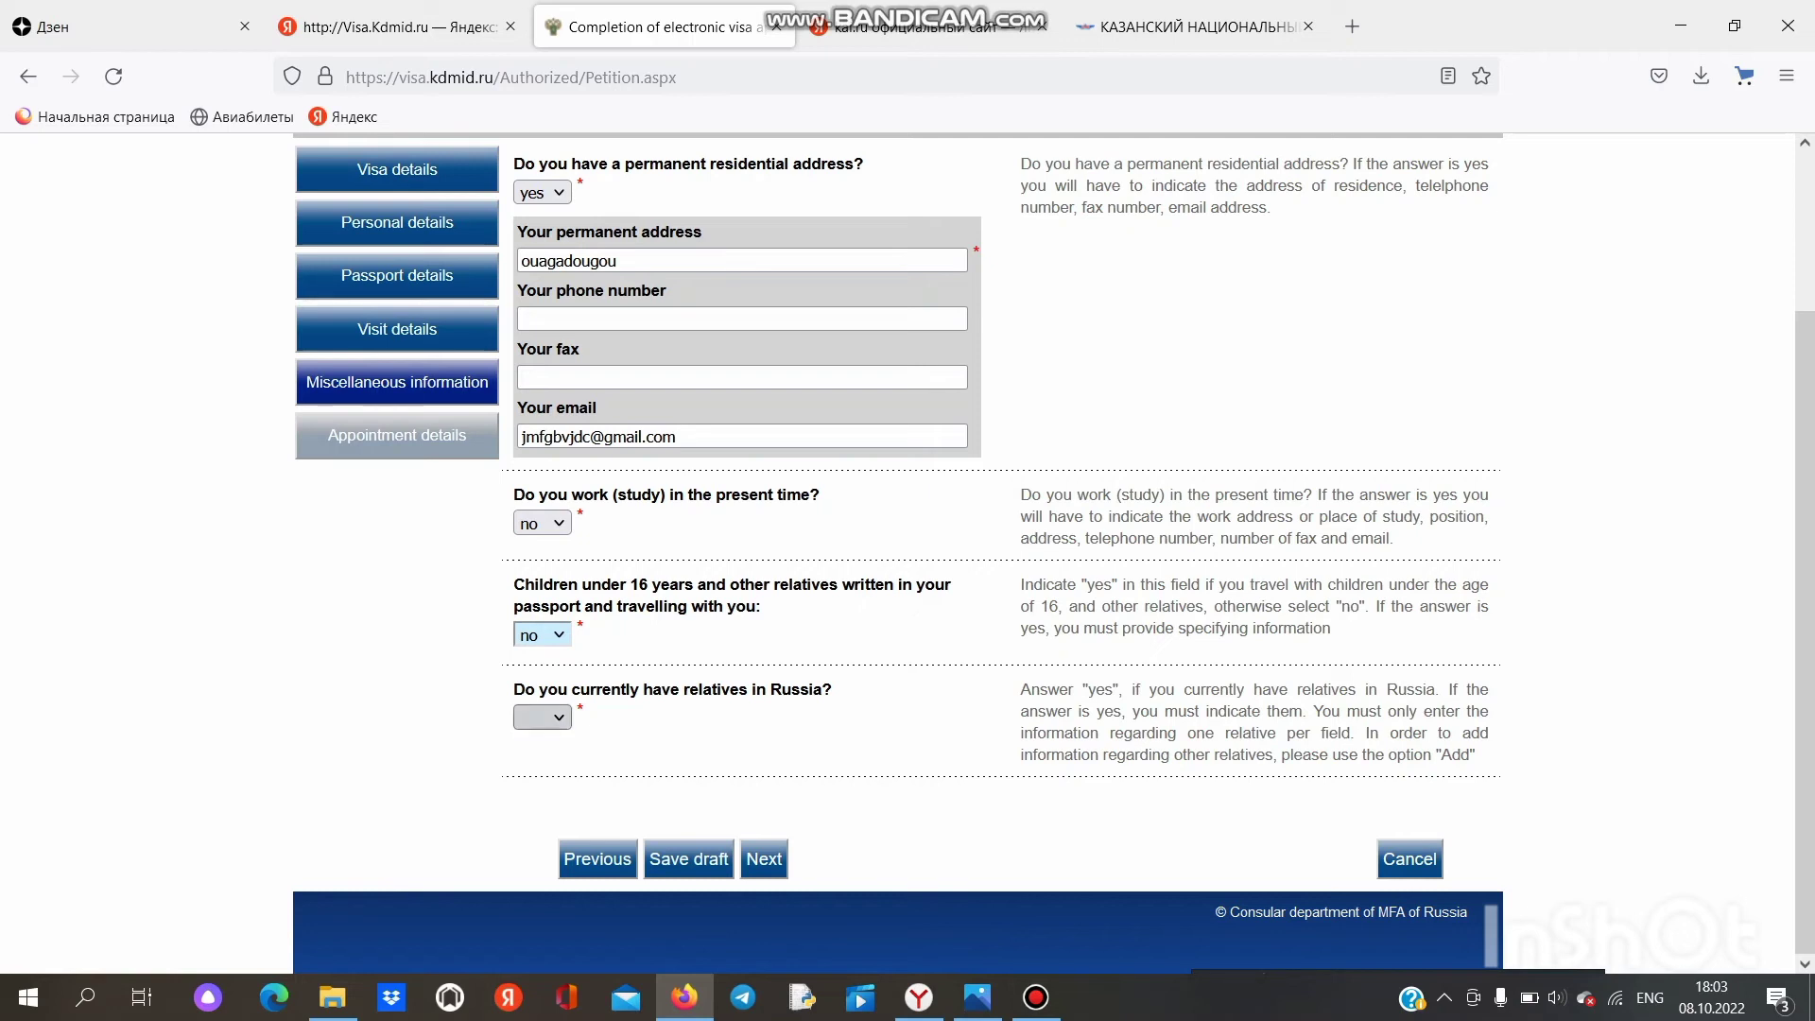
{"action": "left_click", "coordinate": [541, 717]}
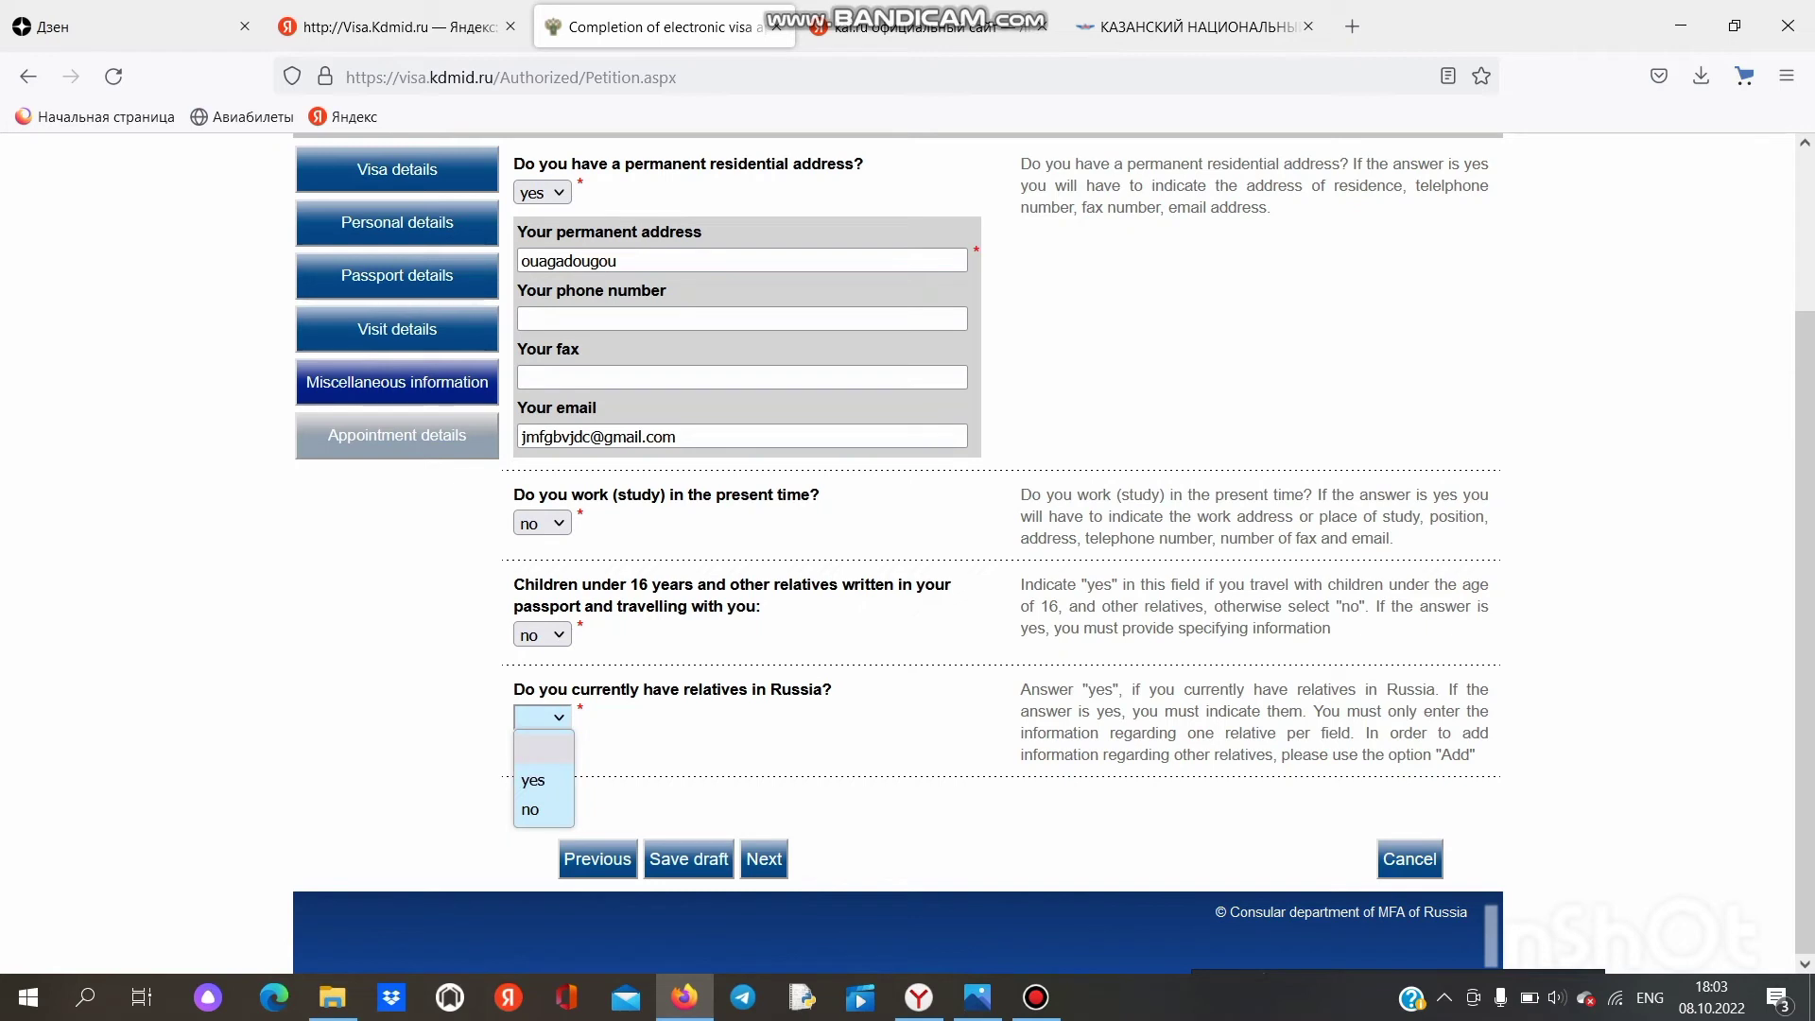
{"action": "left_click", "coordinate": [532, 780]}
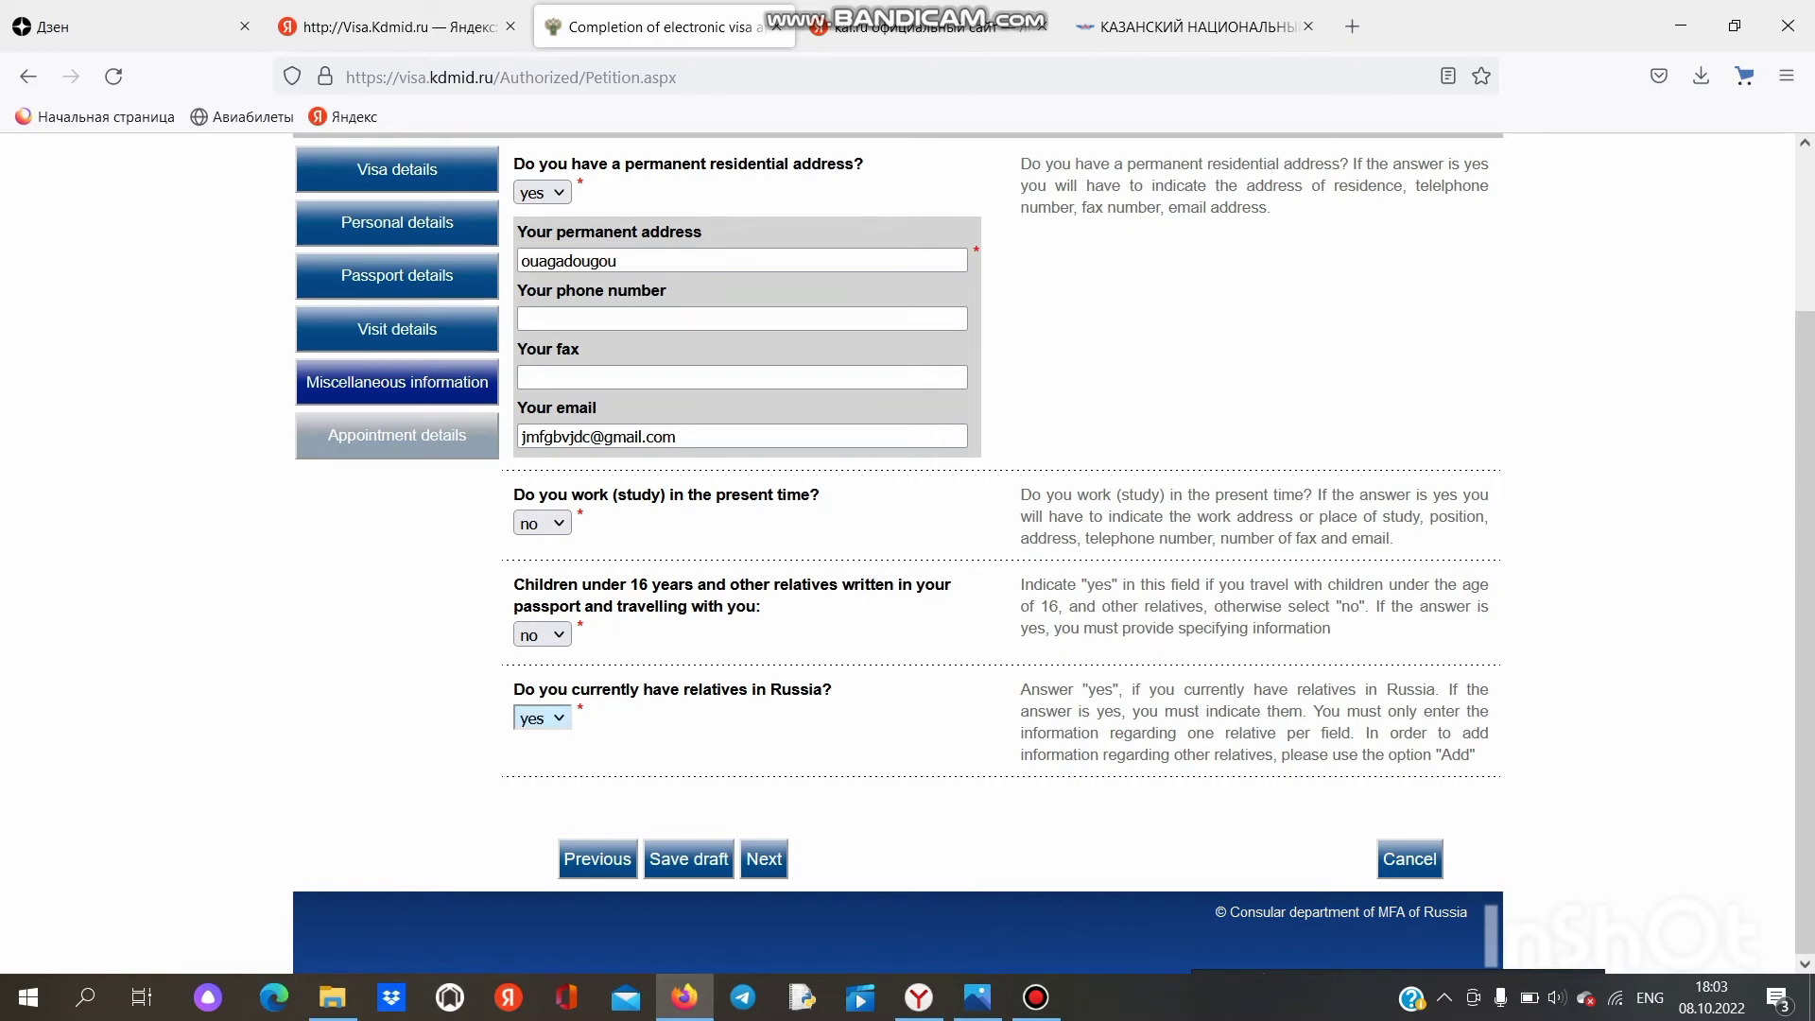
{"action": "scroll", "coordinate": [532, 780], "scroll_direction": "down", "scroll_amount": 3}
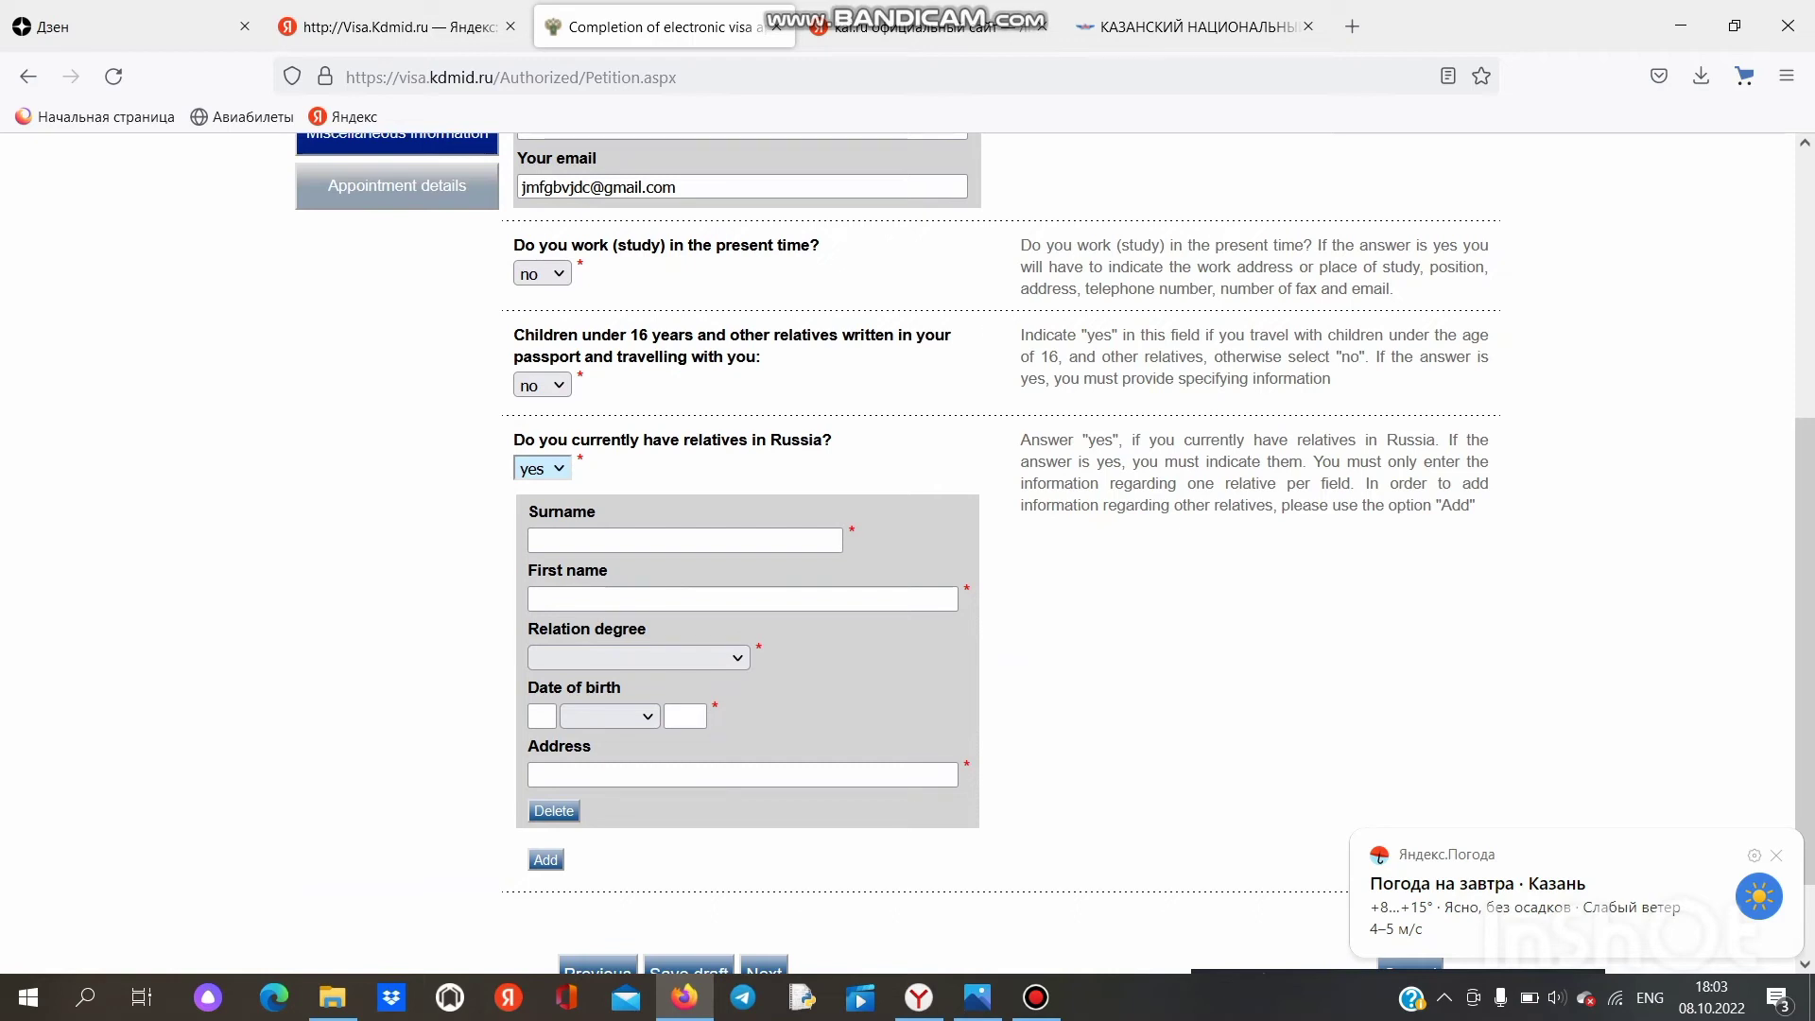
Step: Enter the relative's surname and first name and set the relation degree to BROTHER
{"action": "left_click", "coordinate": [684, 539]}
{"action": "type", "text": "feufyijs"}
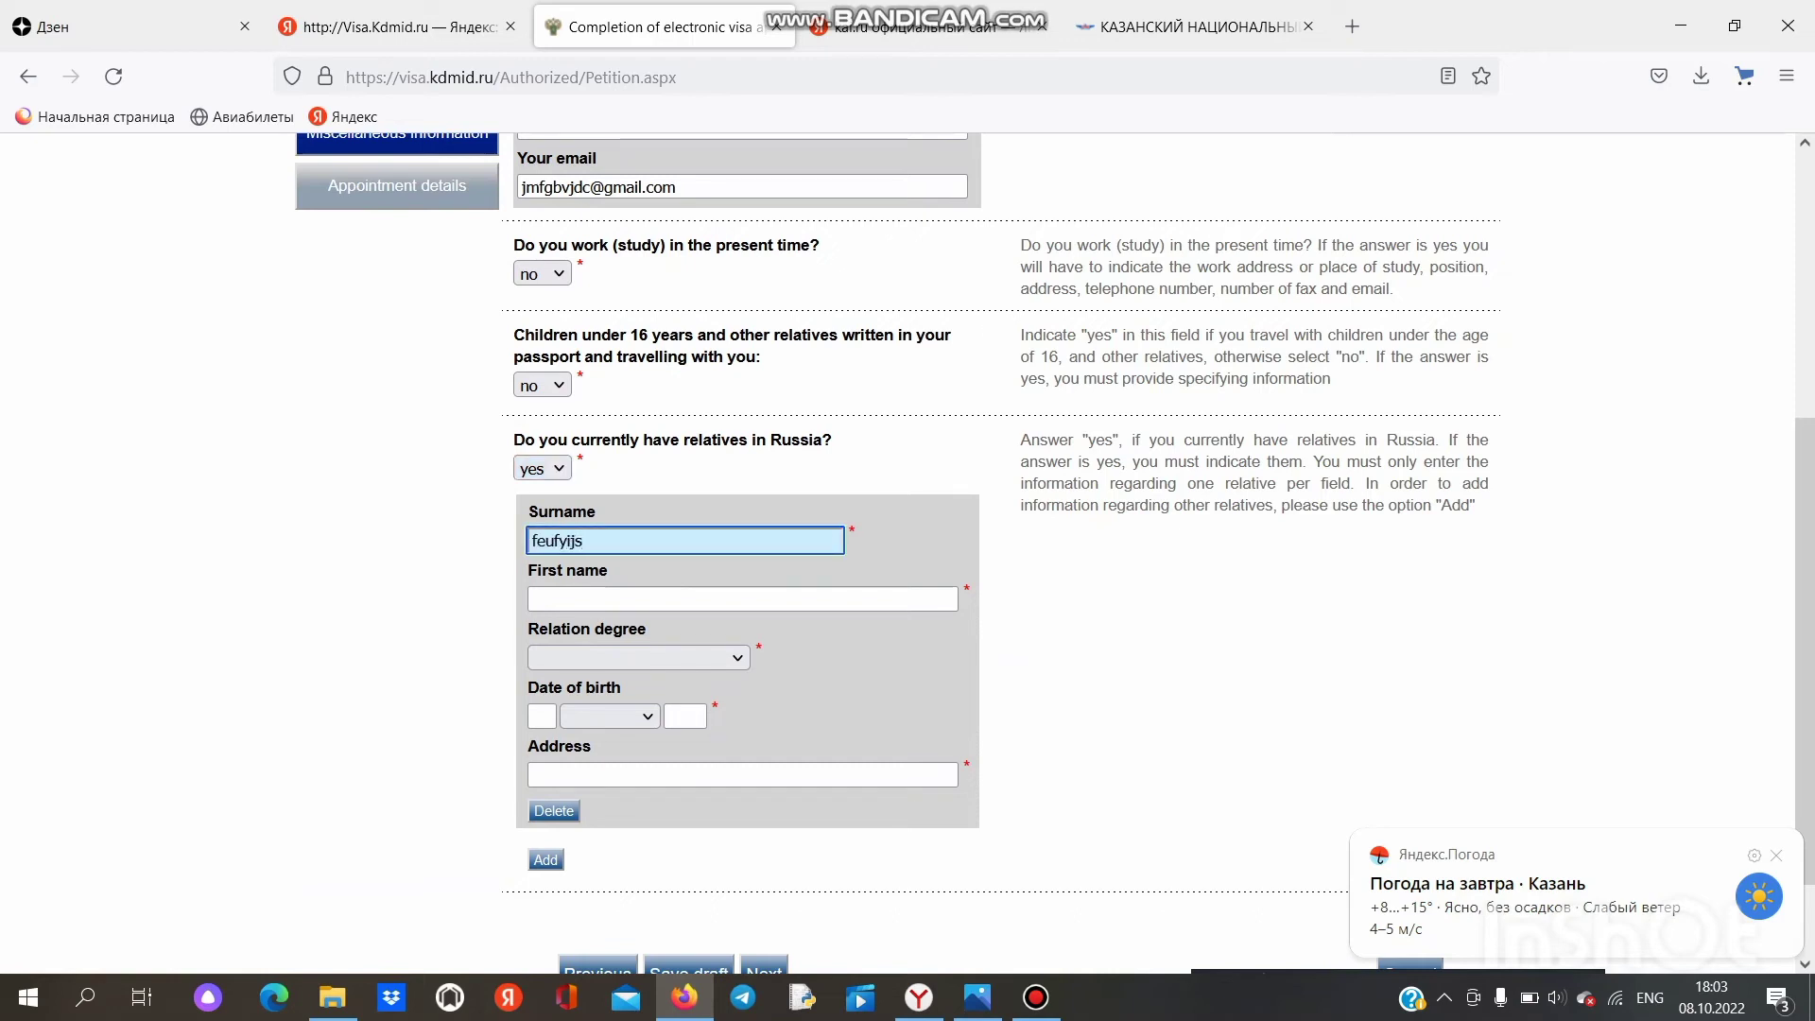
{"action": "left_click", "coordinate": [742, 599]}
{"action": "type", "text": "vuhsijcm"}
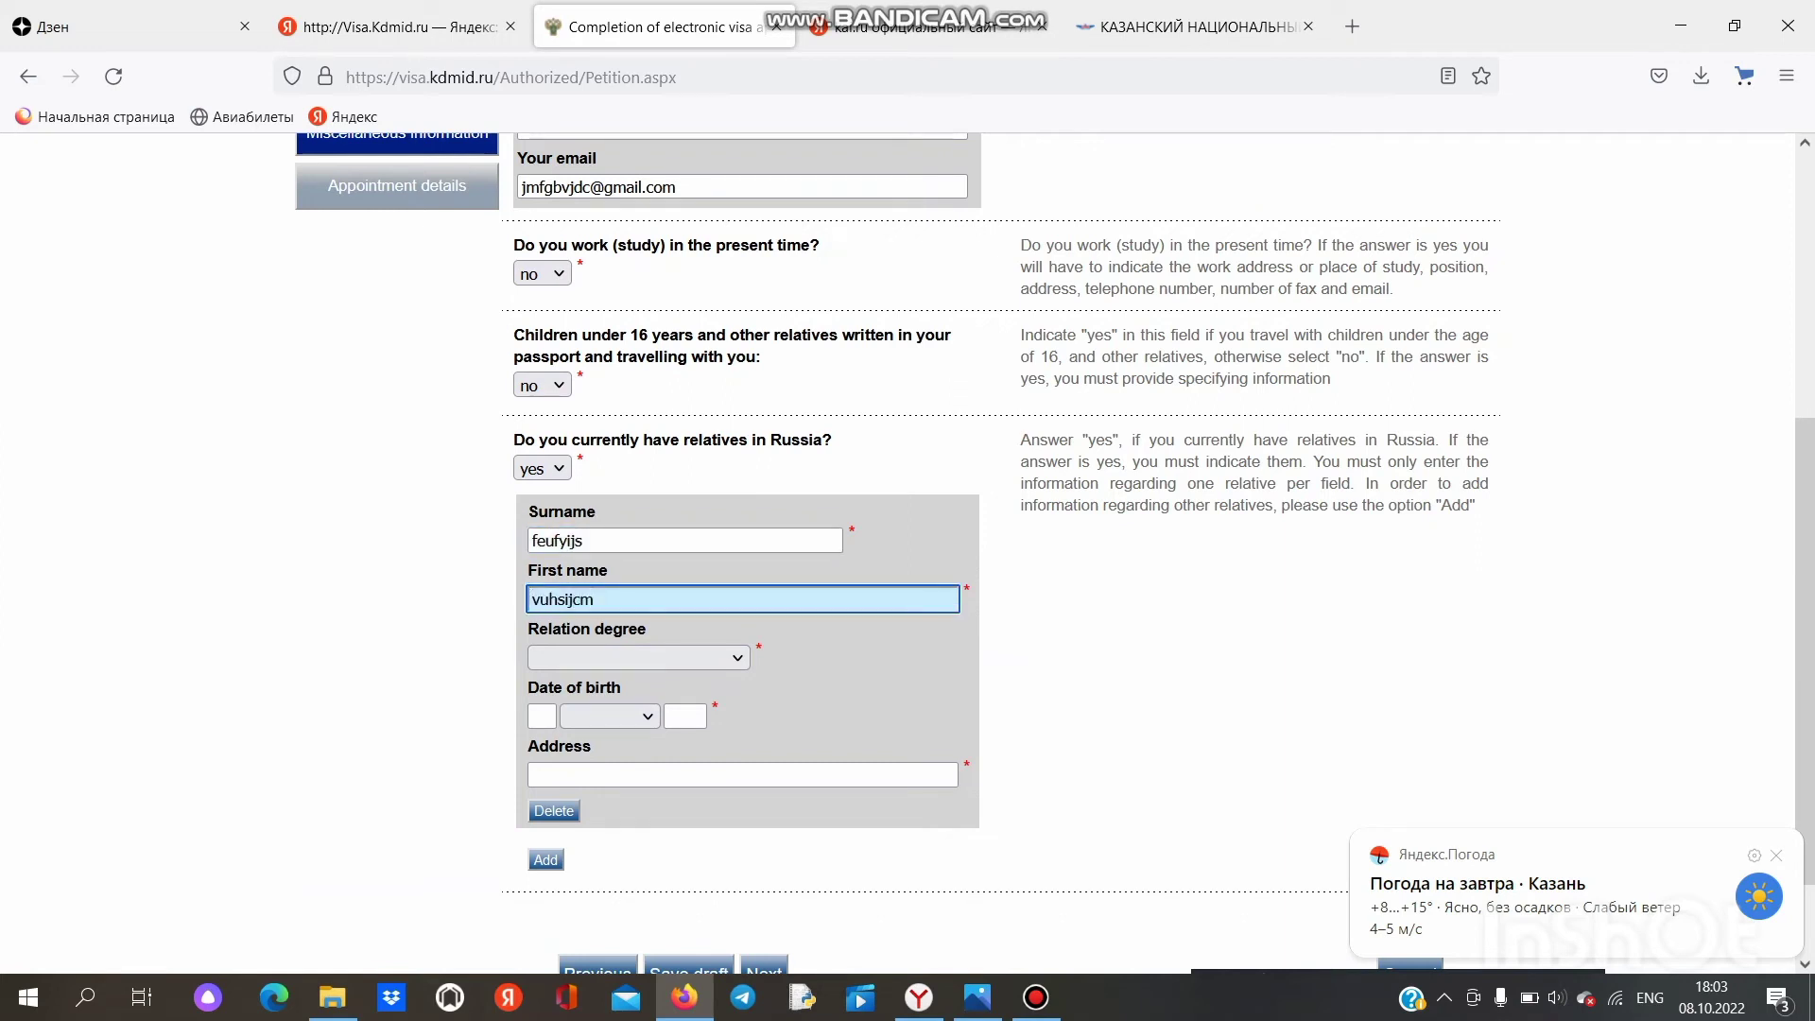
{"action": "left_click", "coordinate": [639, 658]}
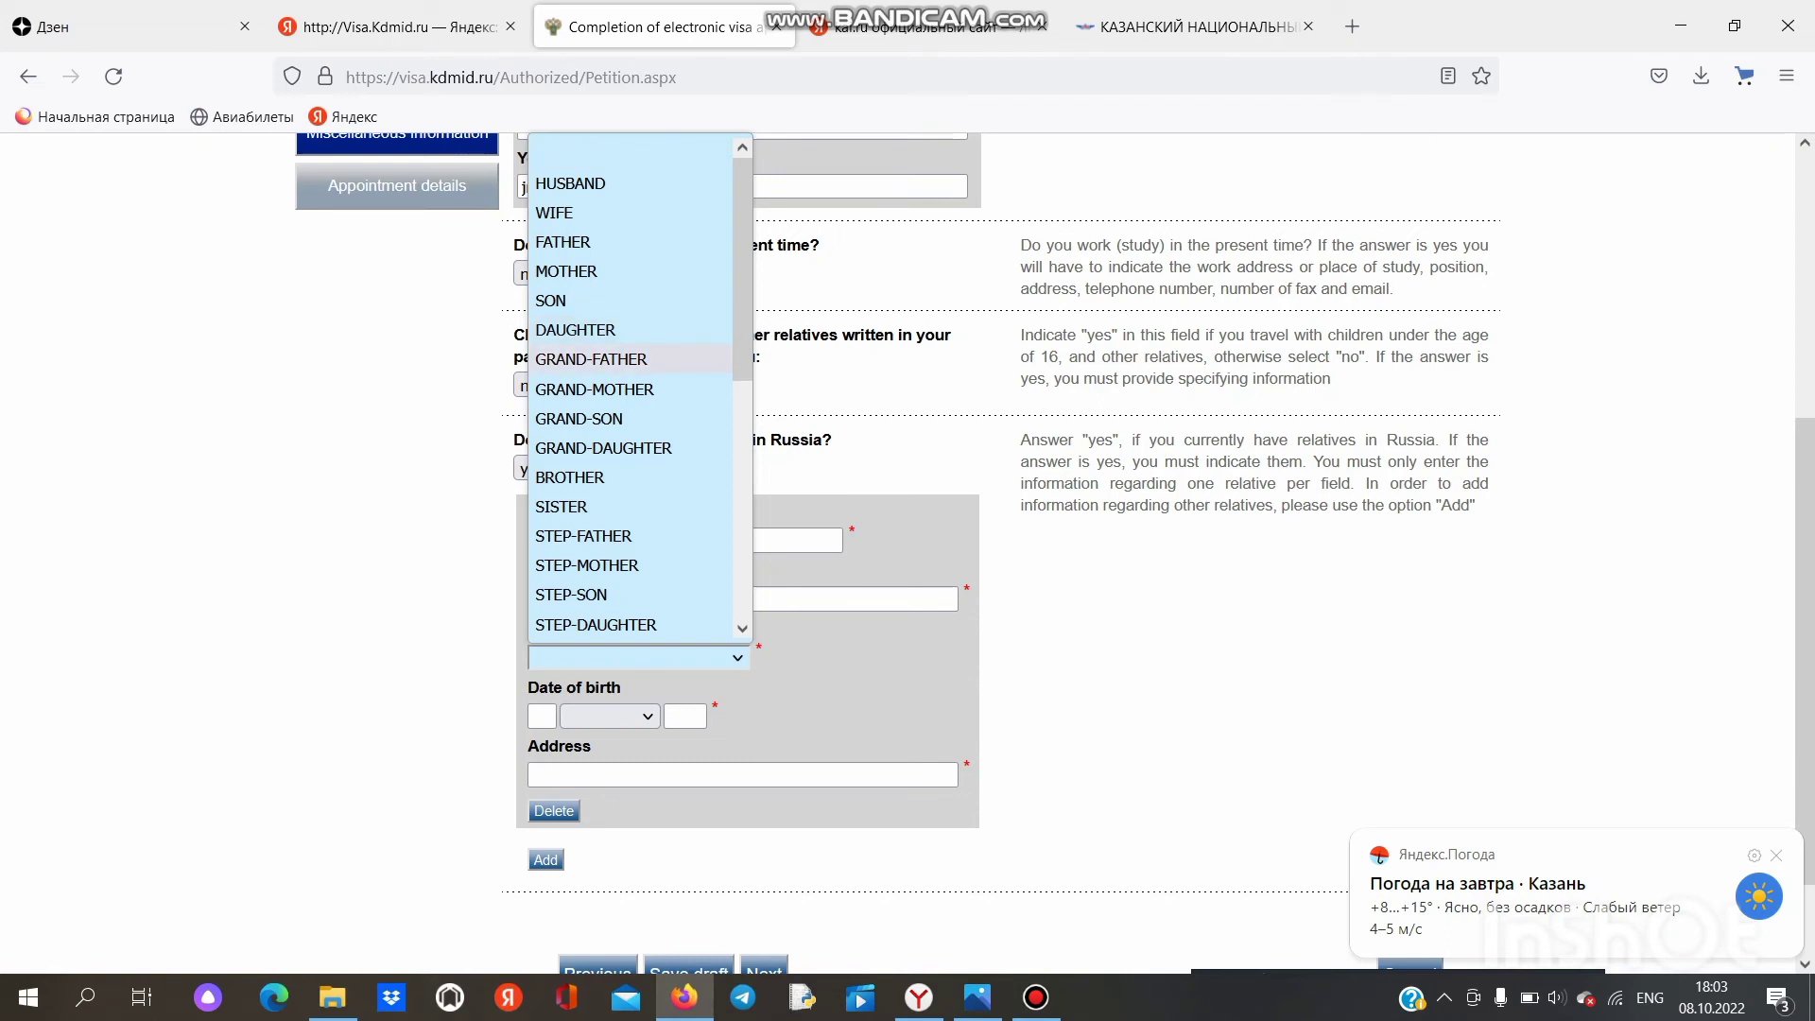
{"action": "scroll", "coordinate": [624, 506], "scroll_direction": "down", "scroll_amount": 5}
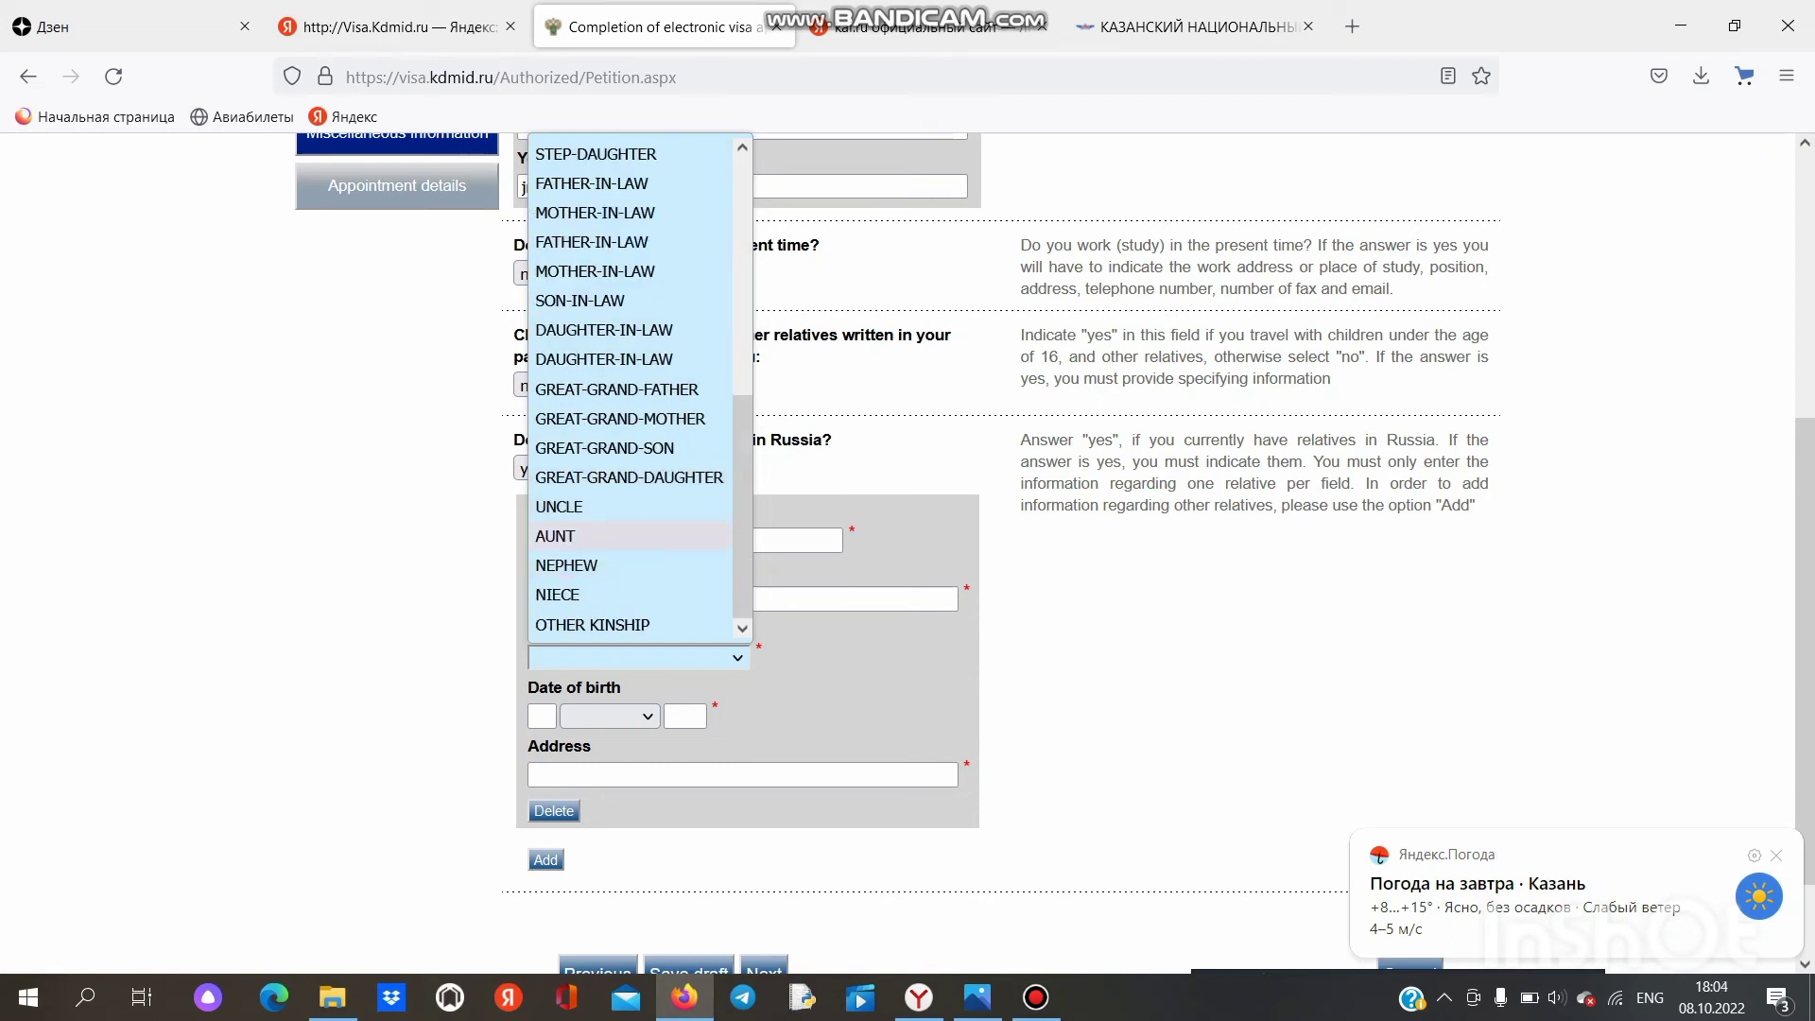
{"action": "scroll", "coordinate": [623, 536], "scroll_direction": "up", "scroll_amount": 2}
{"action": "scroll", "coordinate": [624, 299], "scroll_direction": "up", "scroll_amount": 4}
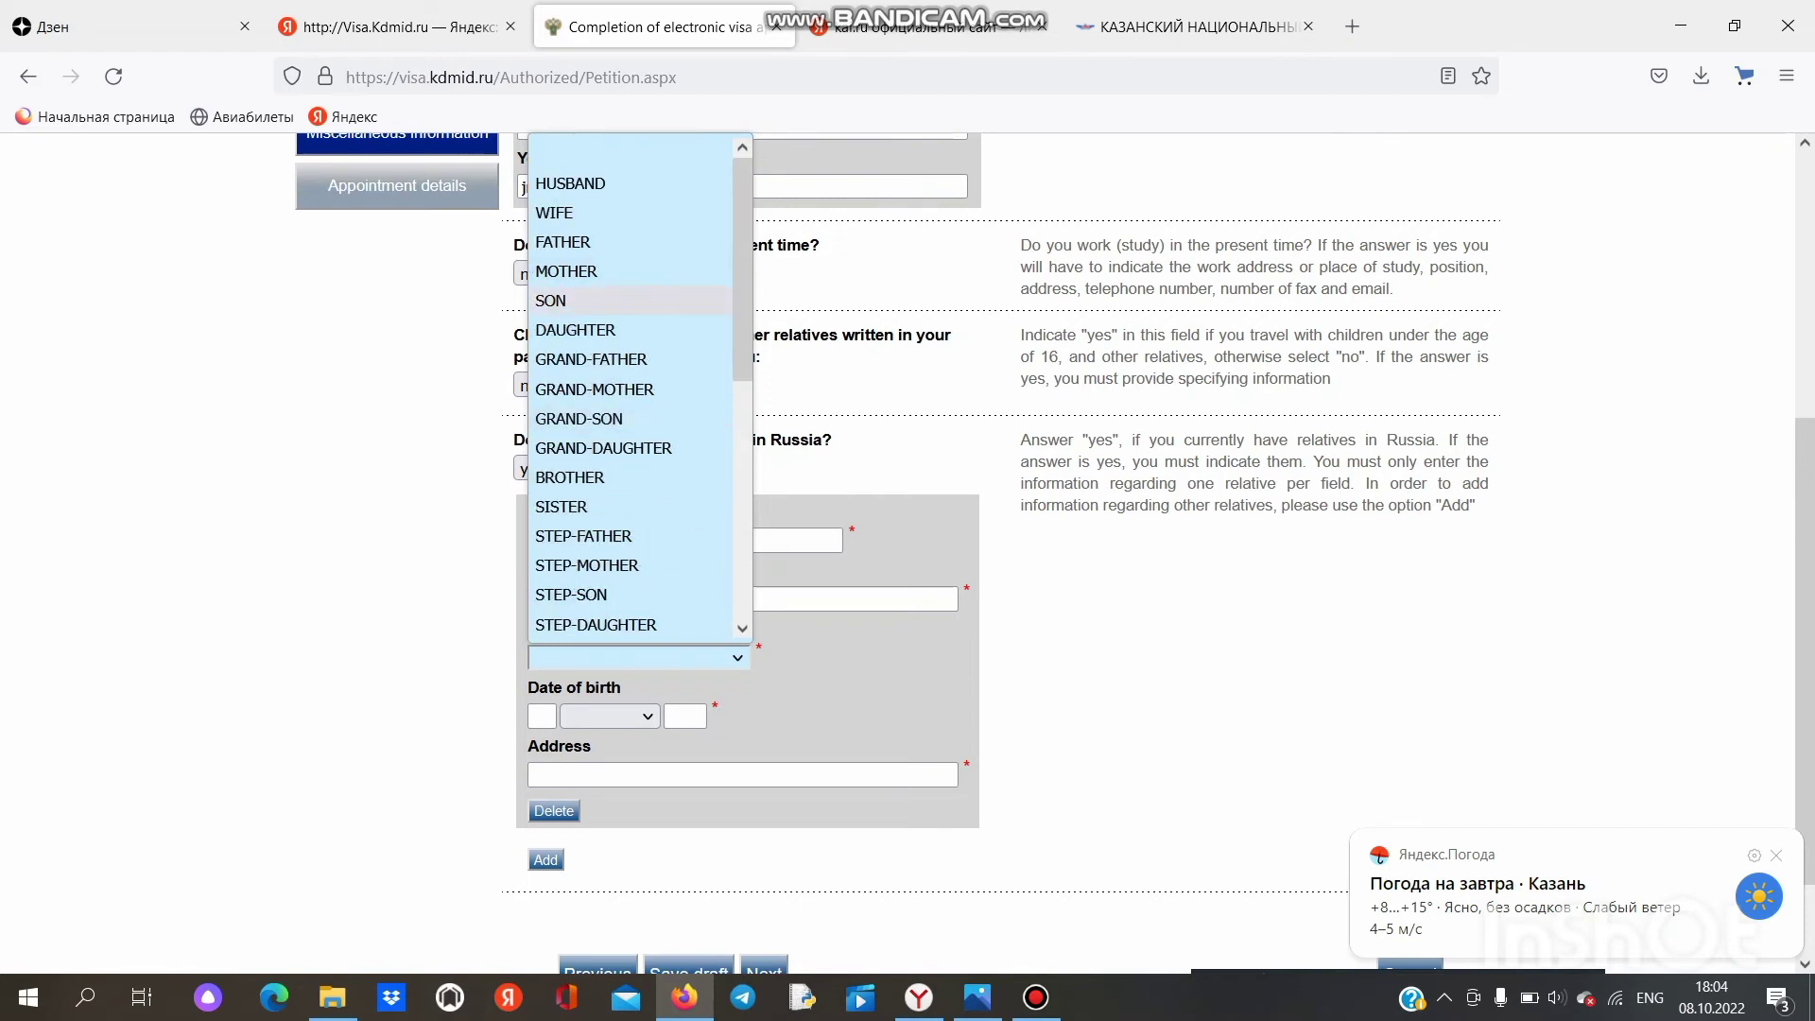
{"action": "scroll", "coordinate": [624, 299], "scroll_direction": "down", "scroll_amount": 2}
{"action": "scroll", "coordinate": [623, 300], "scroll_direction": "up", "scroll_amount": 2}
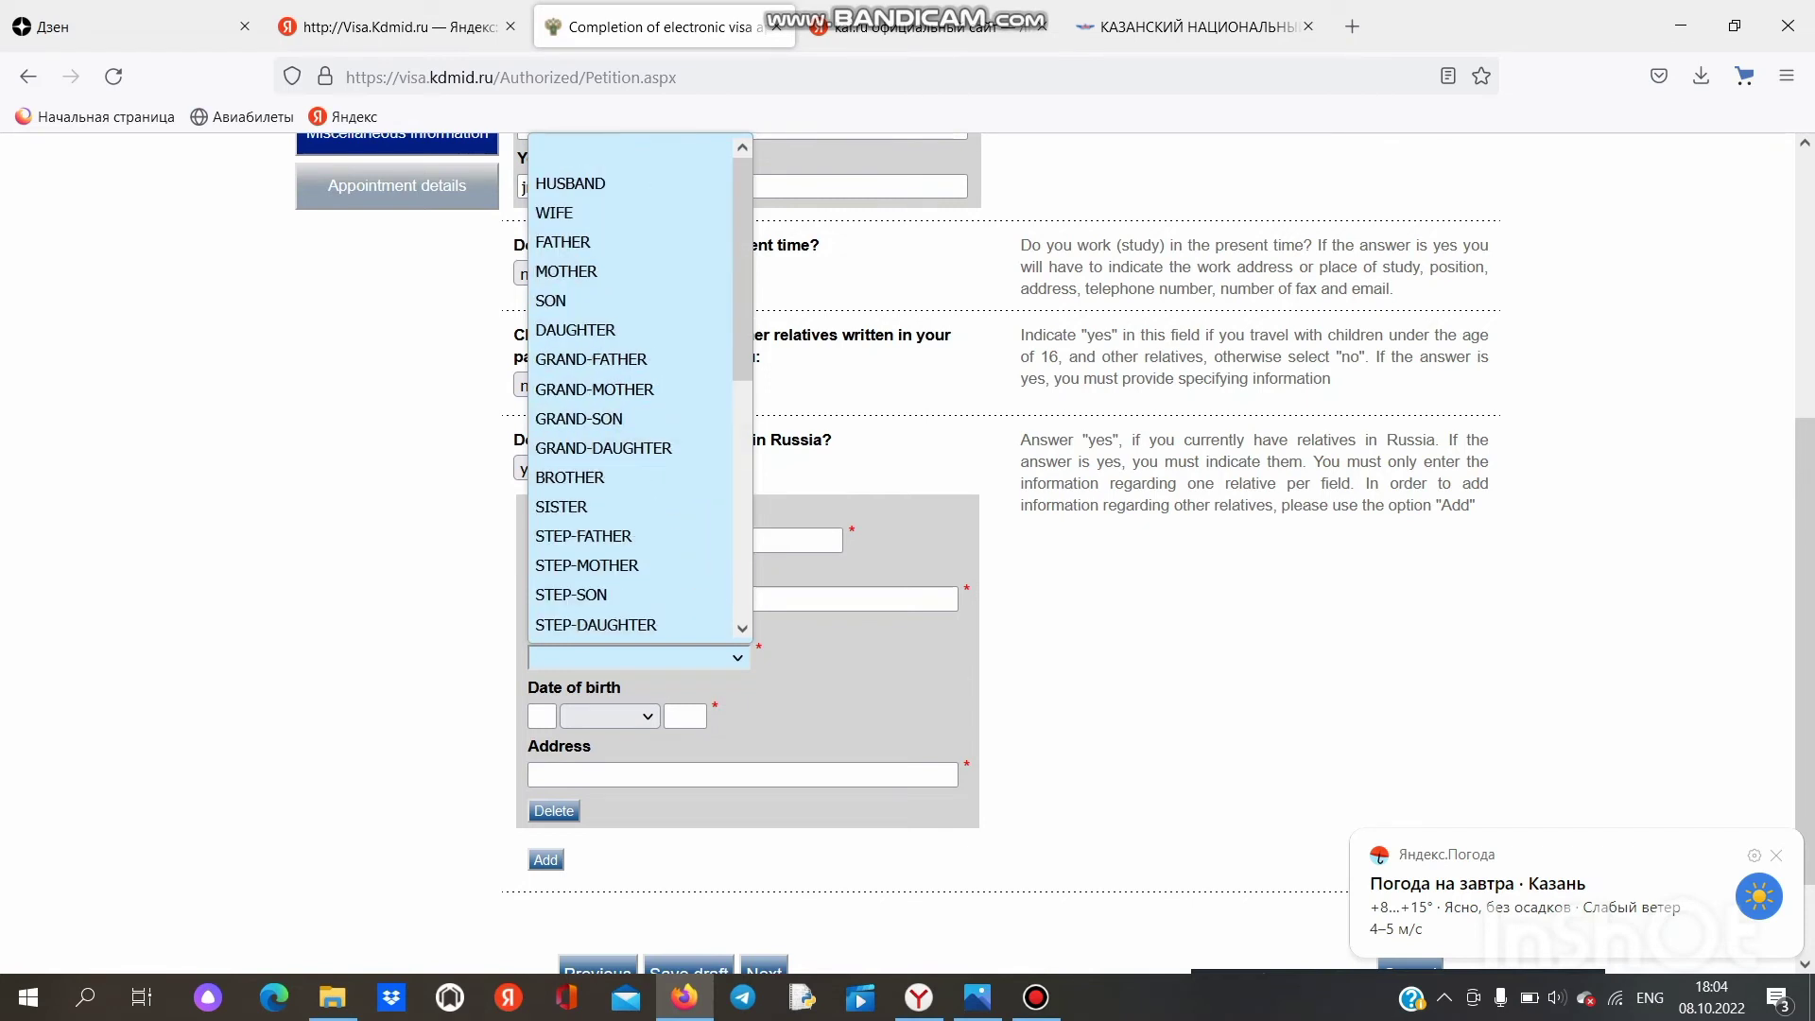
{"action": "left_click", "coordinate": [569, 477]}
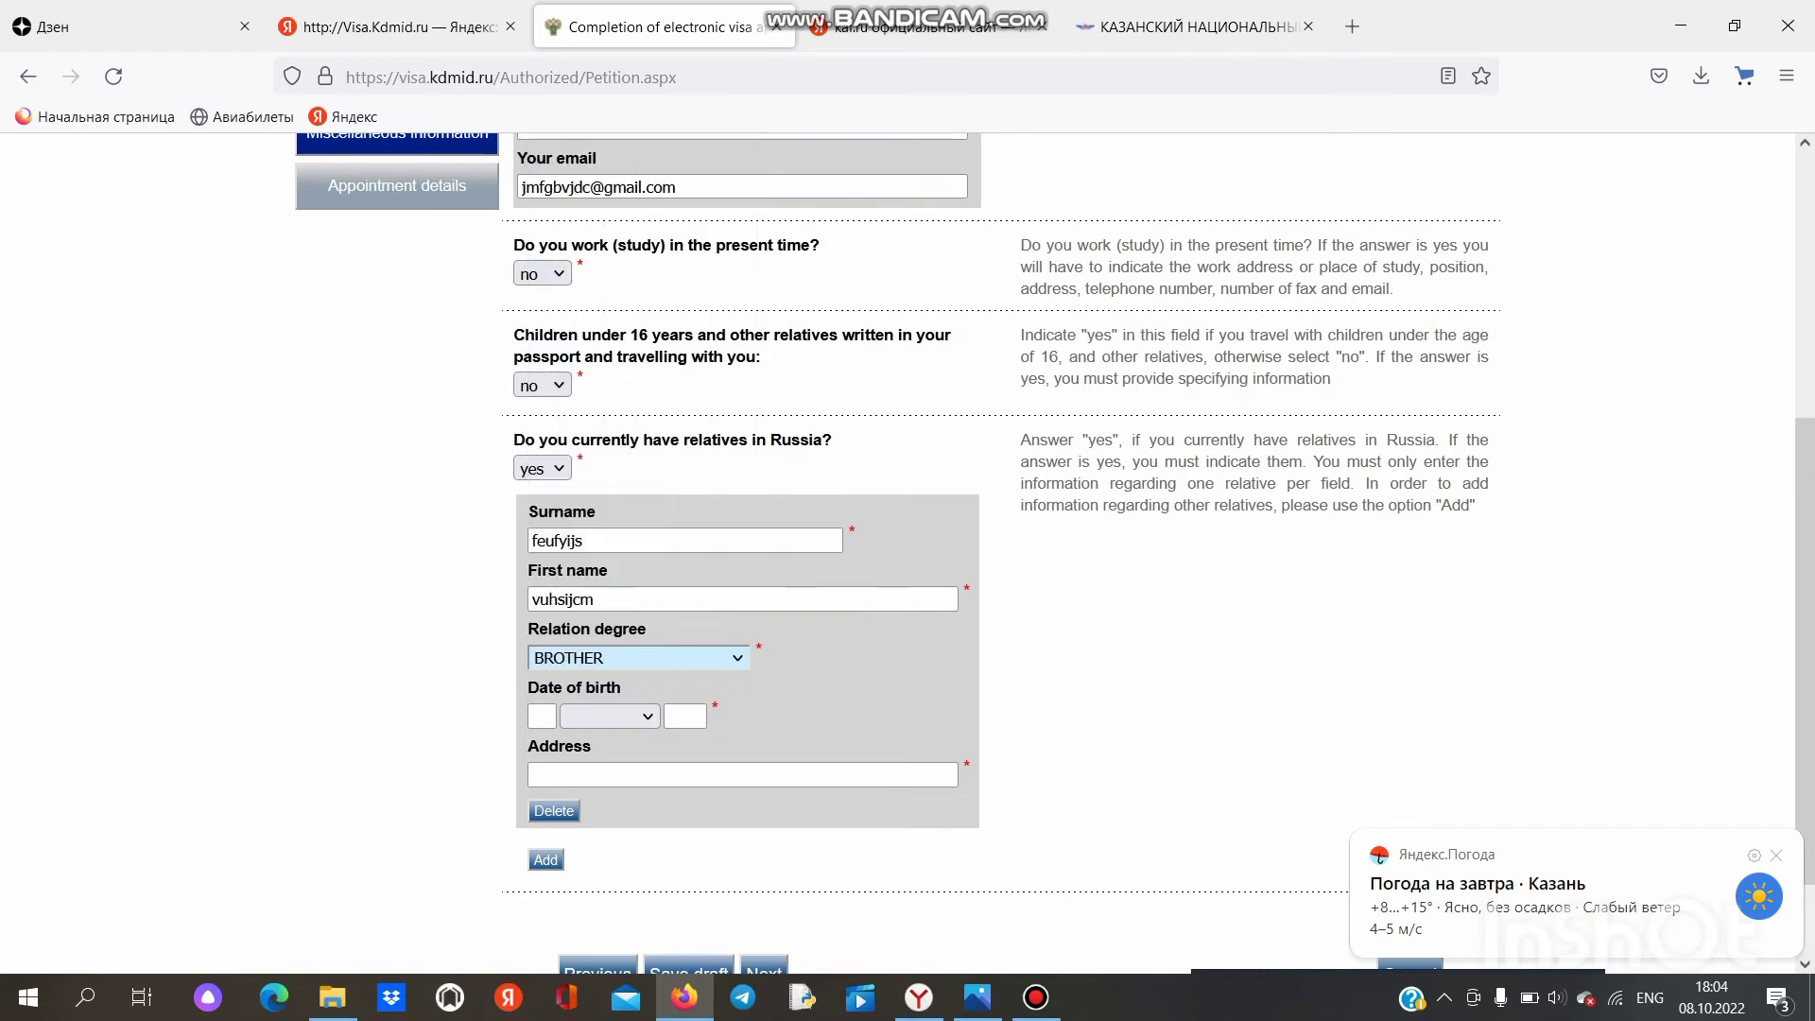
{"action": "left_click", "coordinate": [542, 717]}
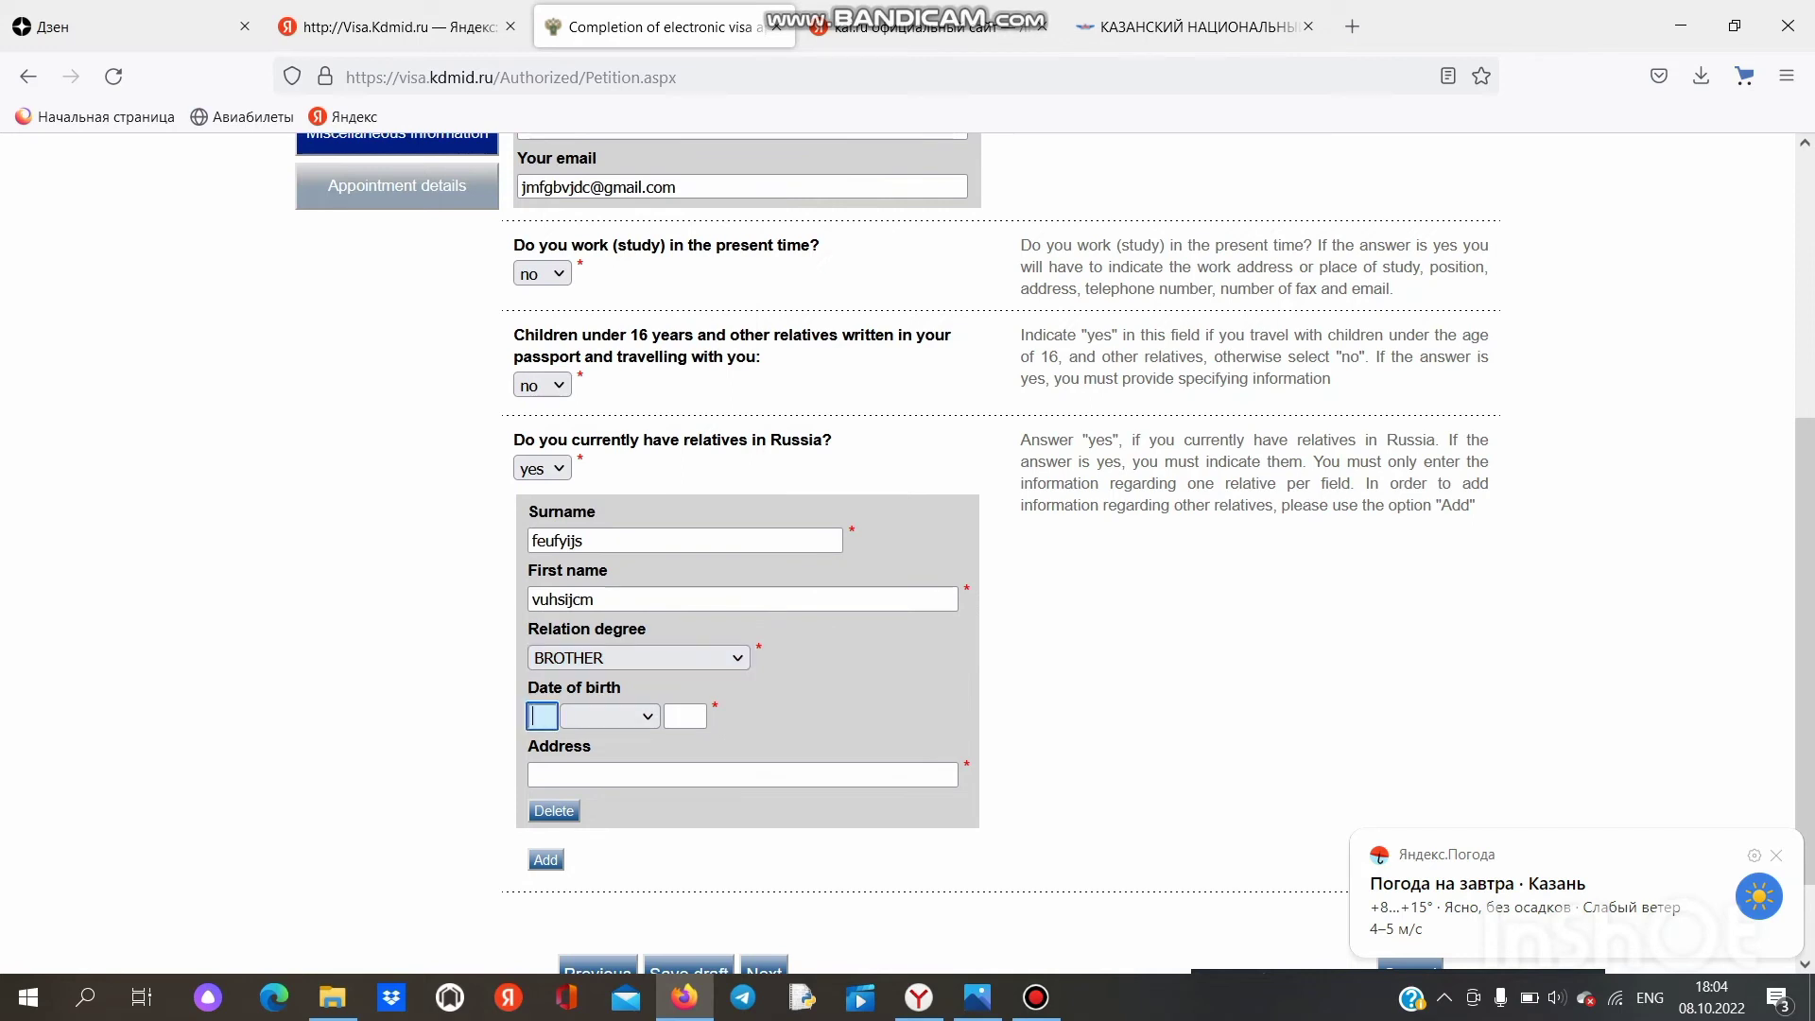
{"action": "type", "text": "dv"}
{"action": "key", "text": "BackSpace"}
{"action": "key", "text": "BackSpace"}
{"action": "type", "text": "8"}
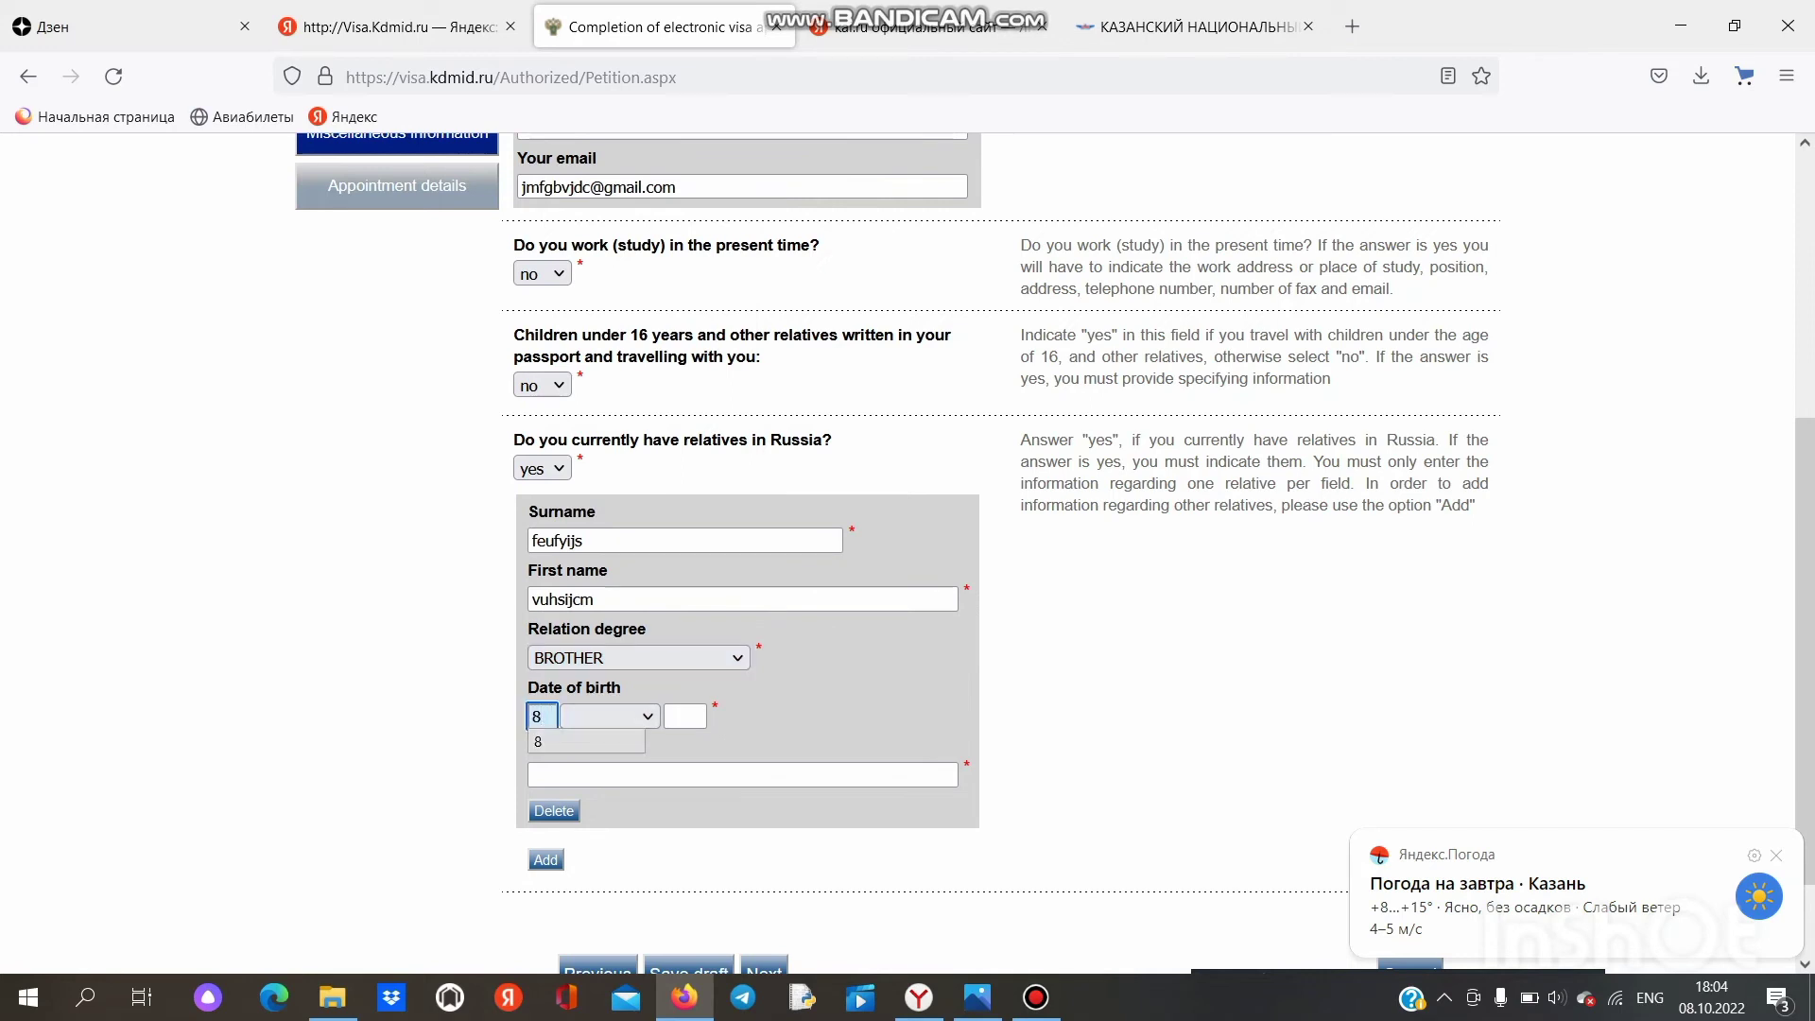
{"action": "left_click", "coordinate": [610, 716]}
{"action": "left_click", "coordinate": [599, 507]}
{"action": "left_click", "coordinate": [686, 716]}
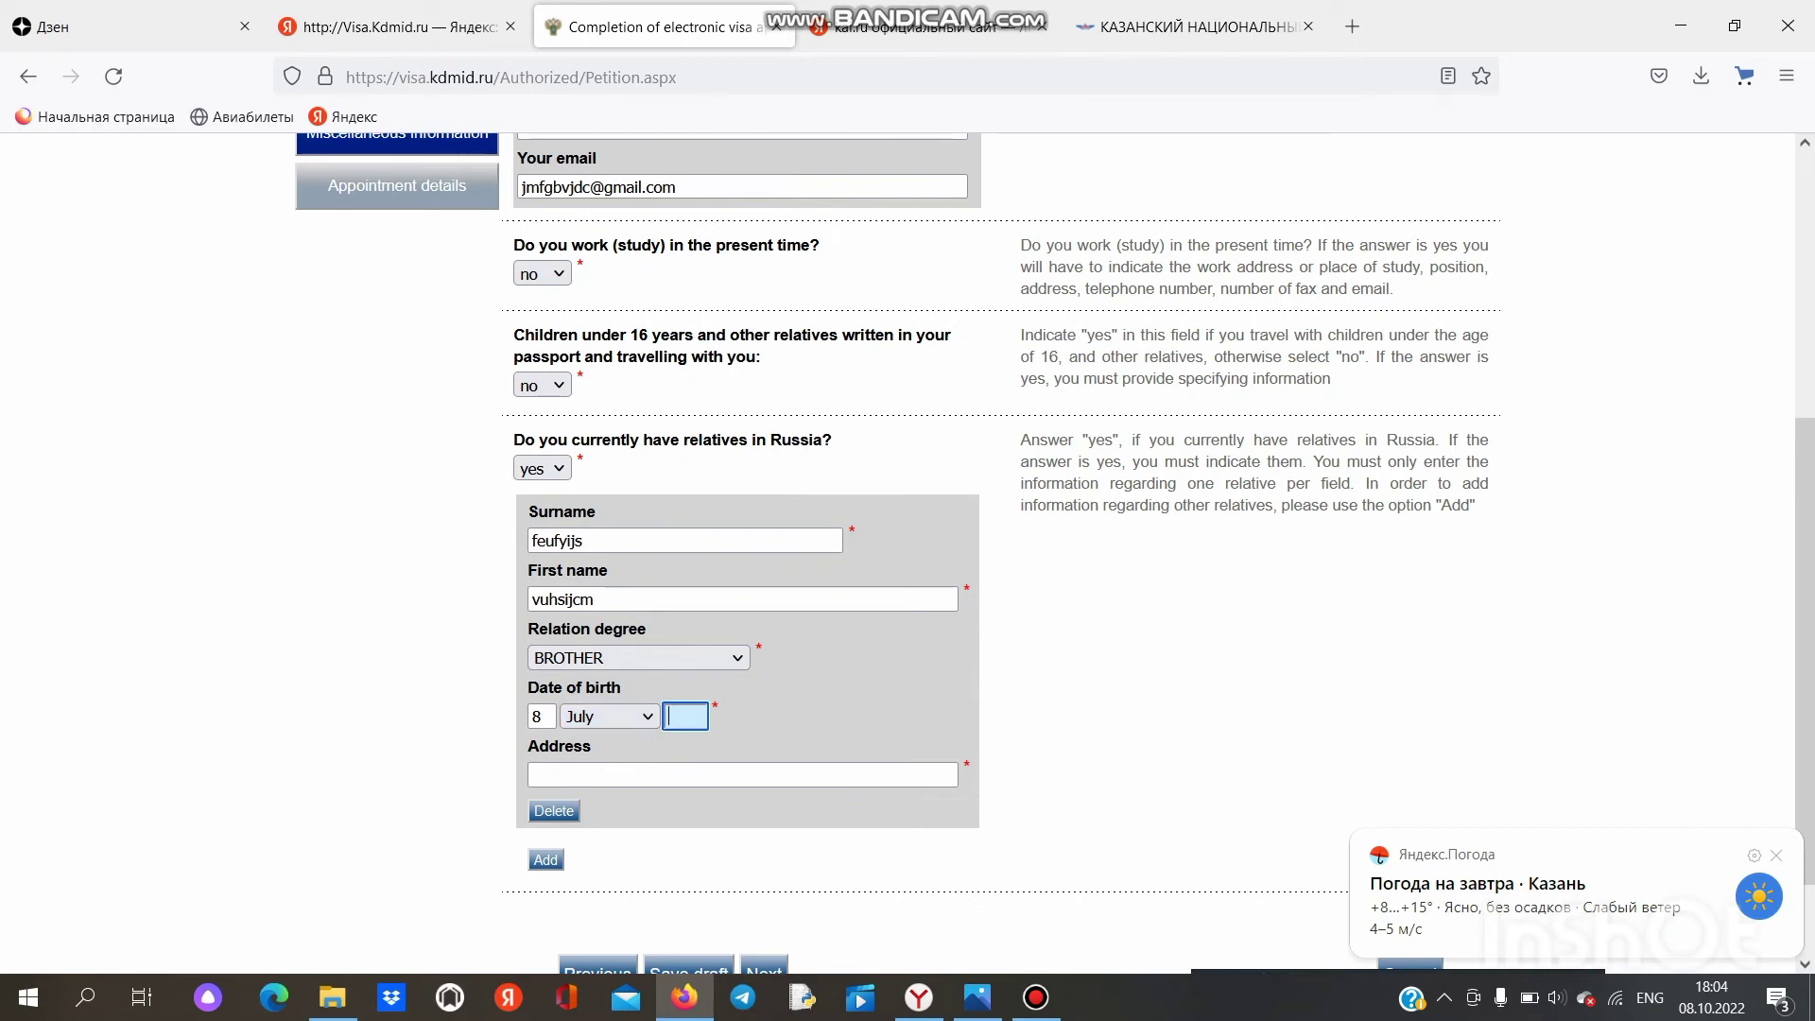
{"action": "type", "text": "1990"}
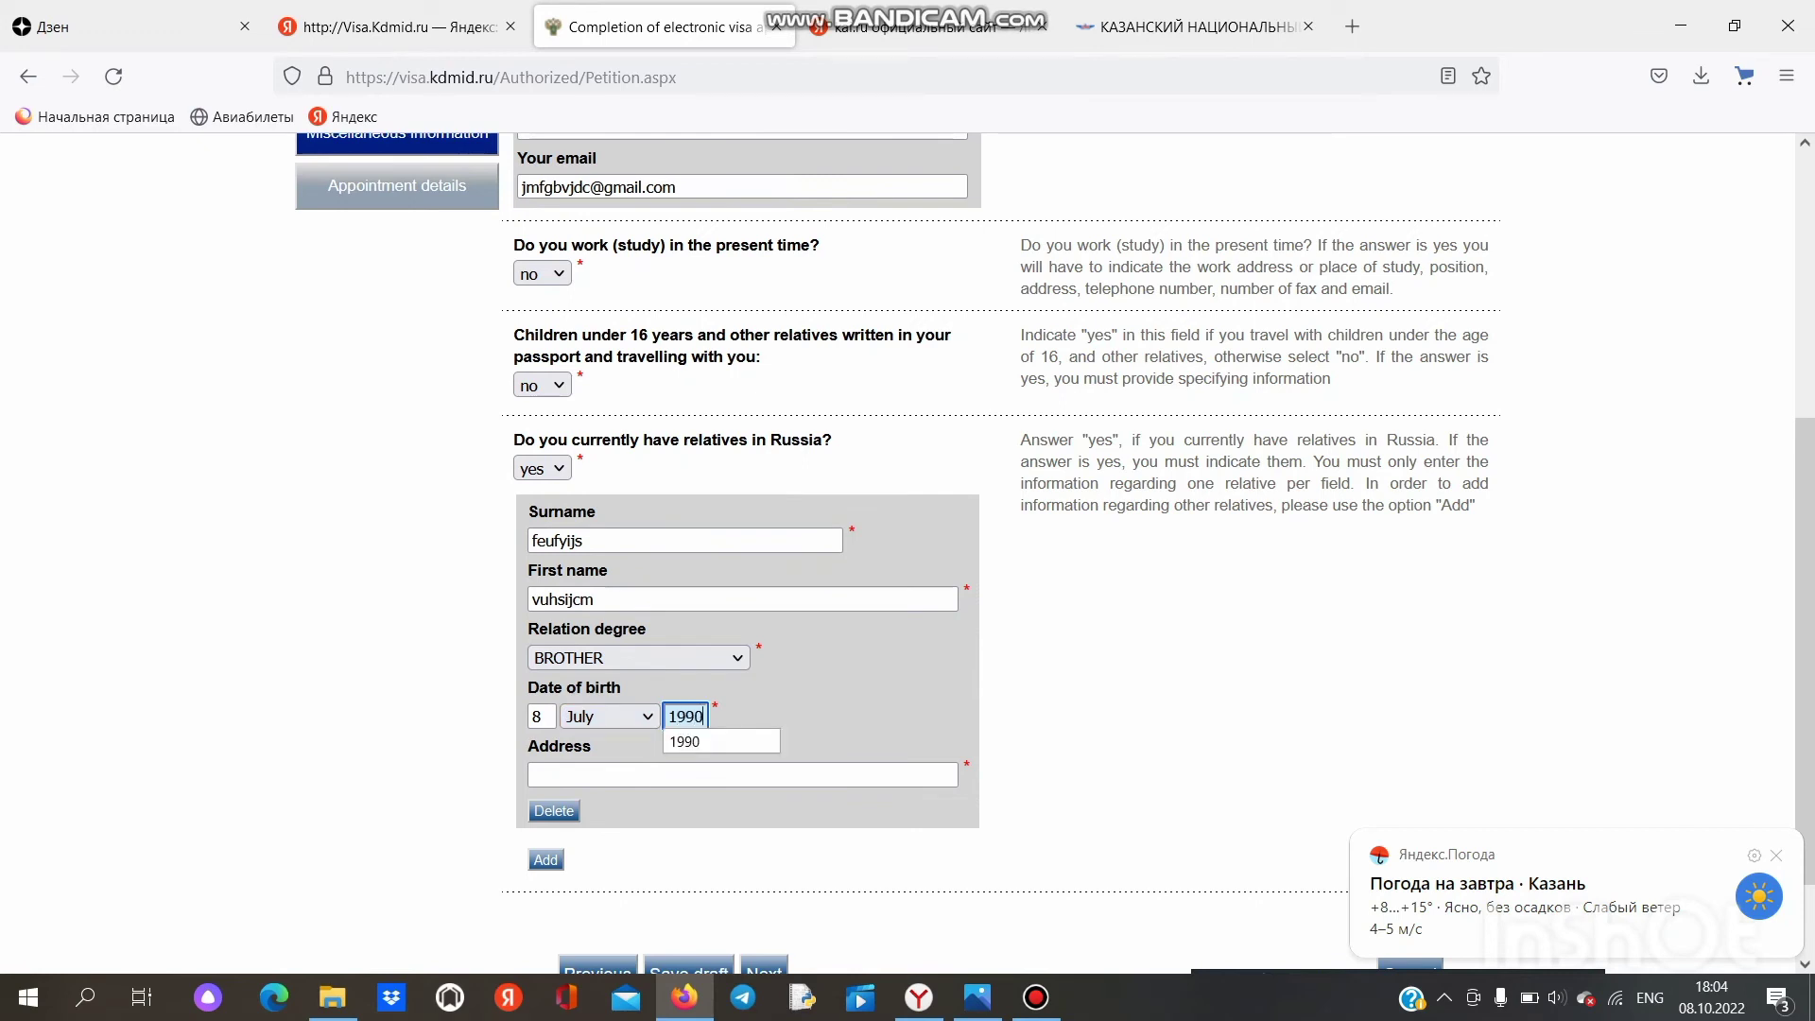
Step: Enter the relative's address in Russia
{"action": "scroll", "coordinate": [945, 567], "scroll_direction": "down", "scroll_amount": 2}
{"action": "left_click", "coordinate": [534, 658]}
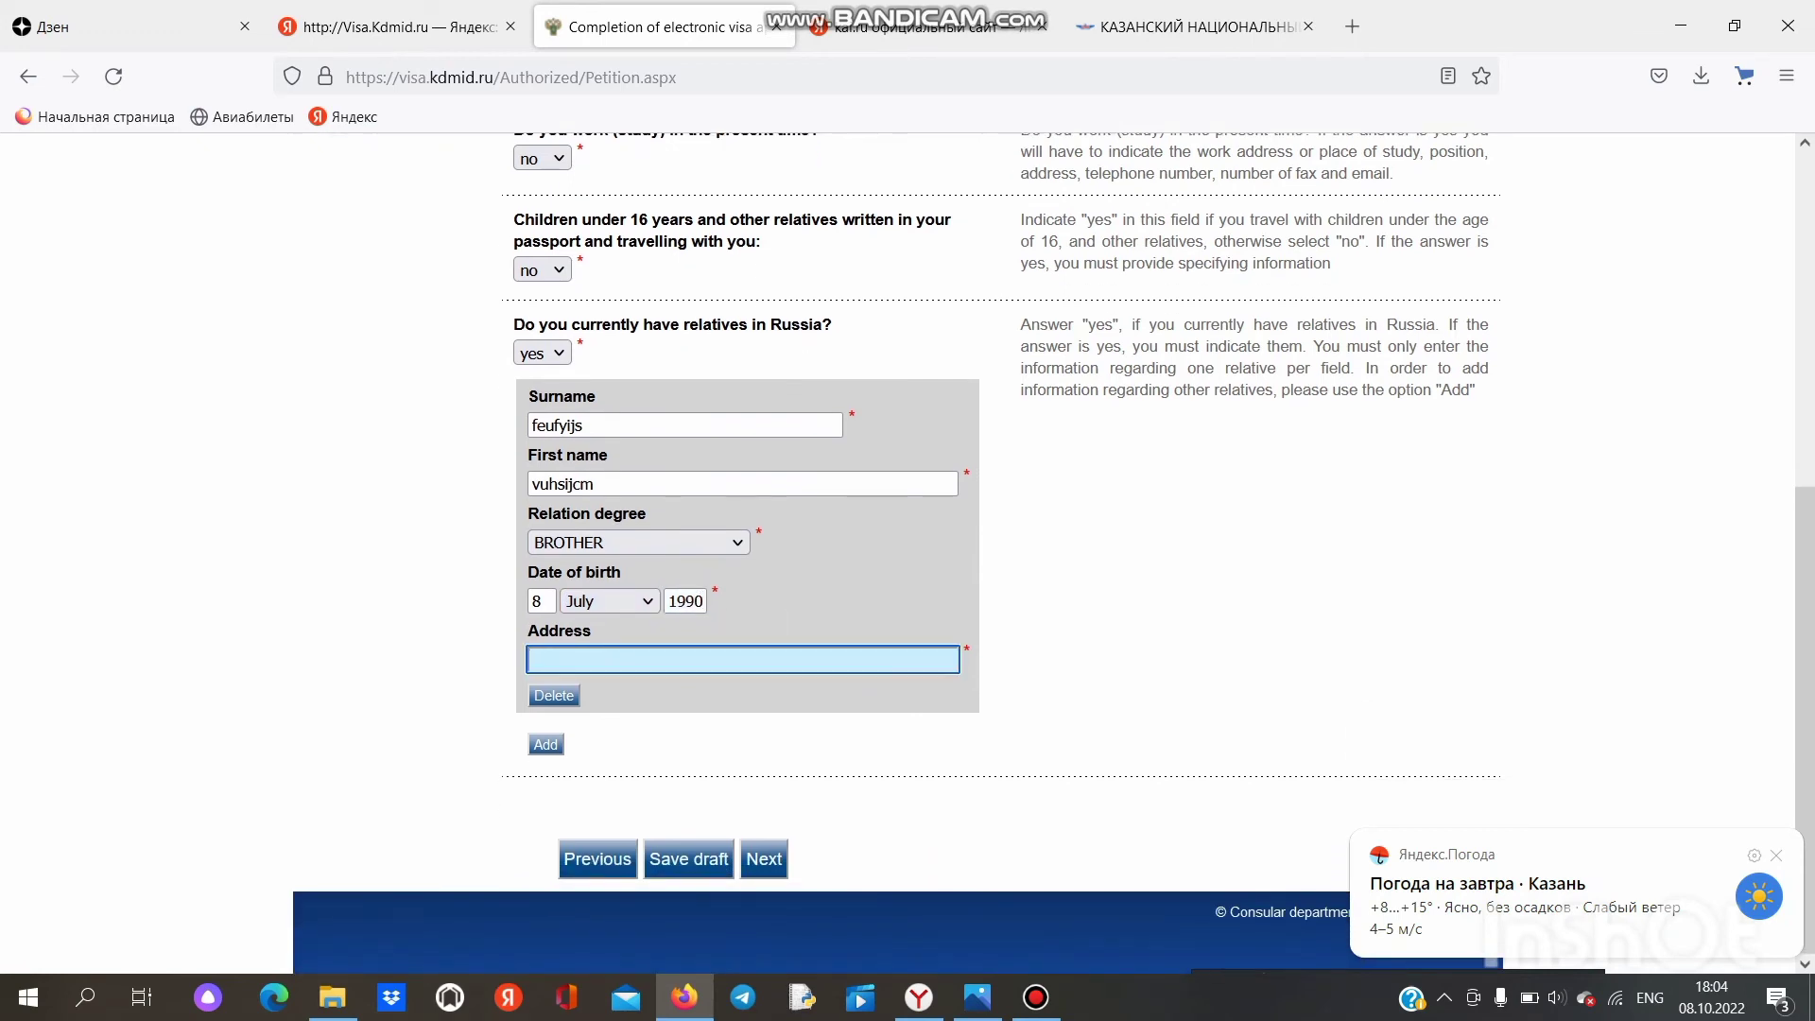
{"action": "type", "text": "s"}
{"action": "key", "text": "BackSpace"}
{"action": "type", "text": "v"}
{"action": "key", "text": "BackSpace"}
{"action": "type", "text": "ekateribourg"}
Step: Choose Russian Visa Centre (New Delhi) as the destination on Appointment details and continue to the summary
{"action": "left_click", "coordinate": [764, 859]}
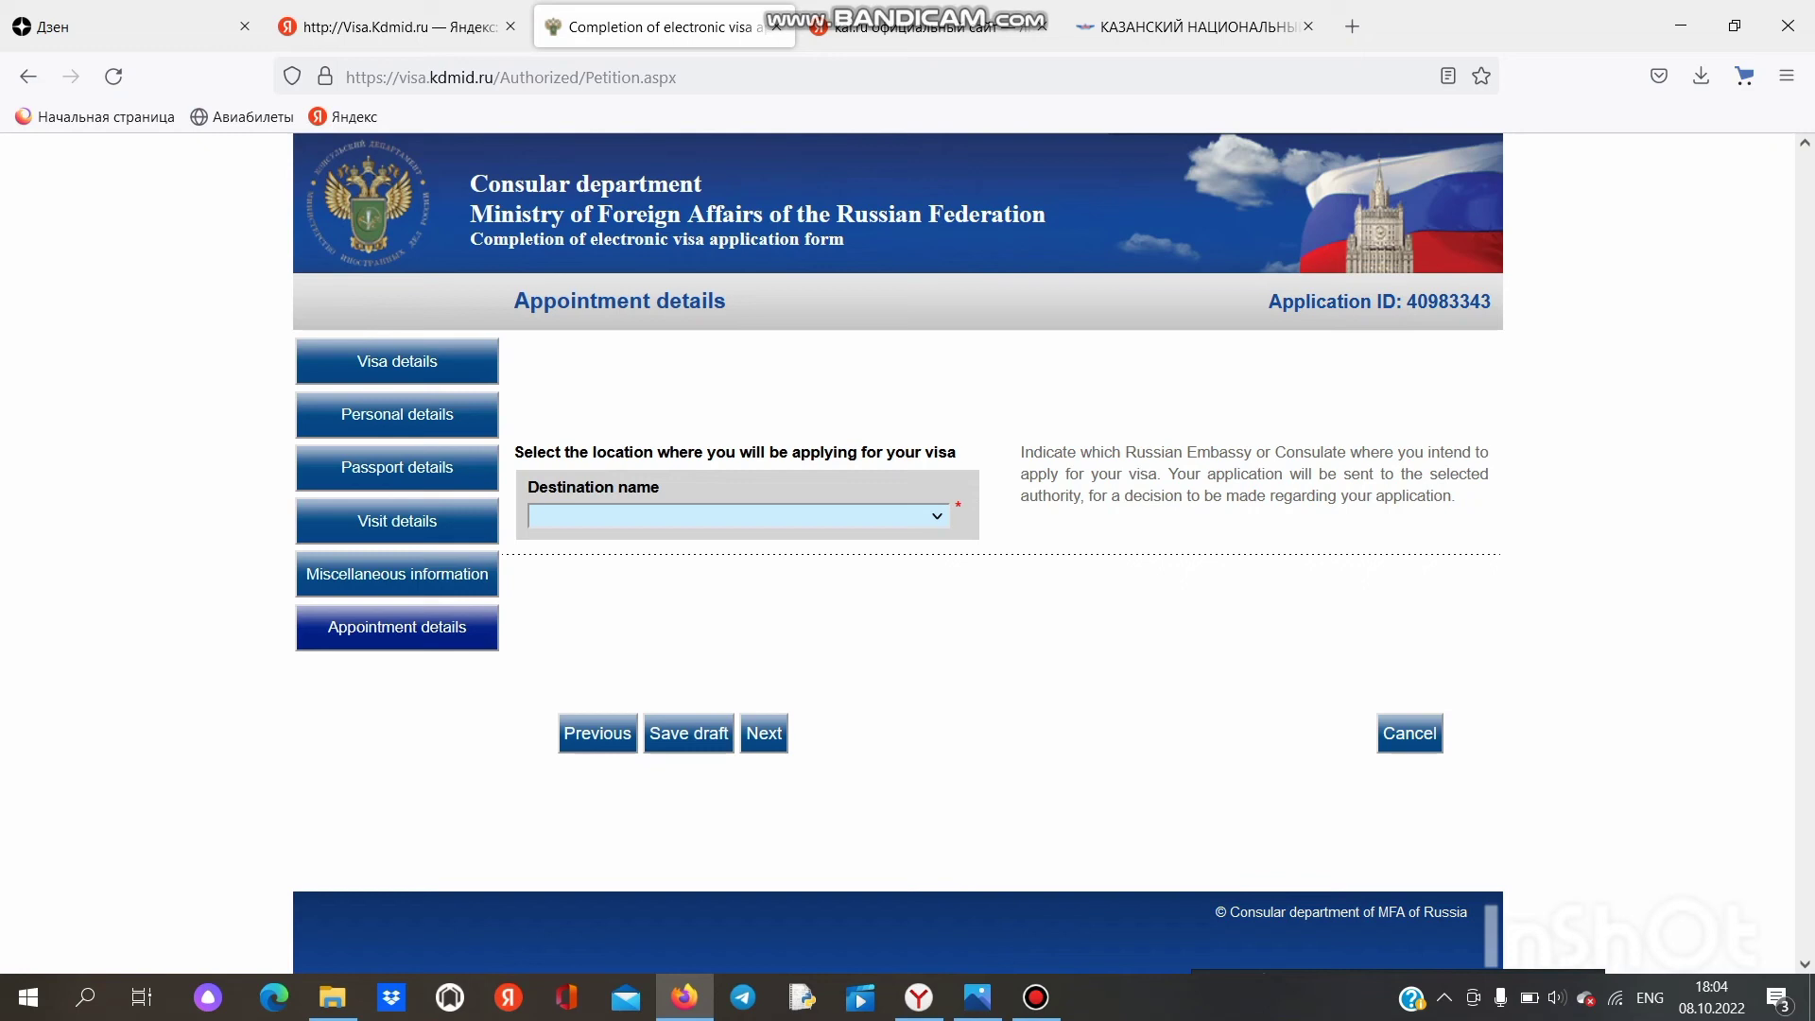
{"action": "left_click", "coordinate": [936, 516]}
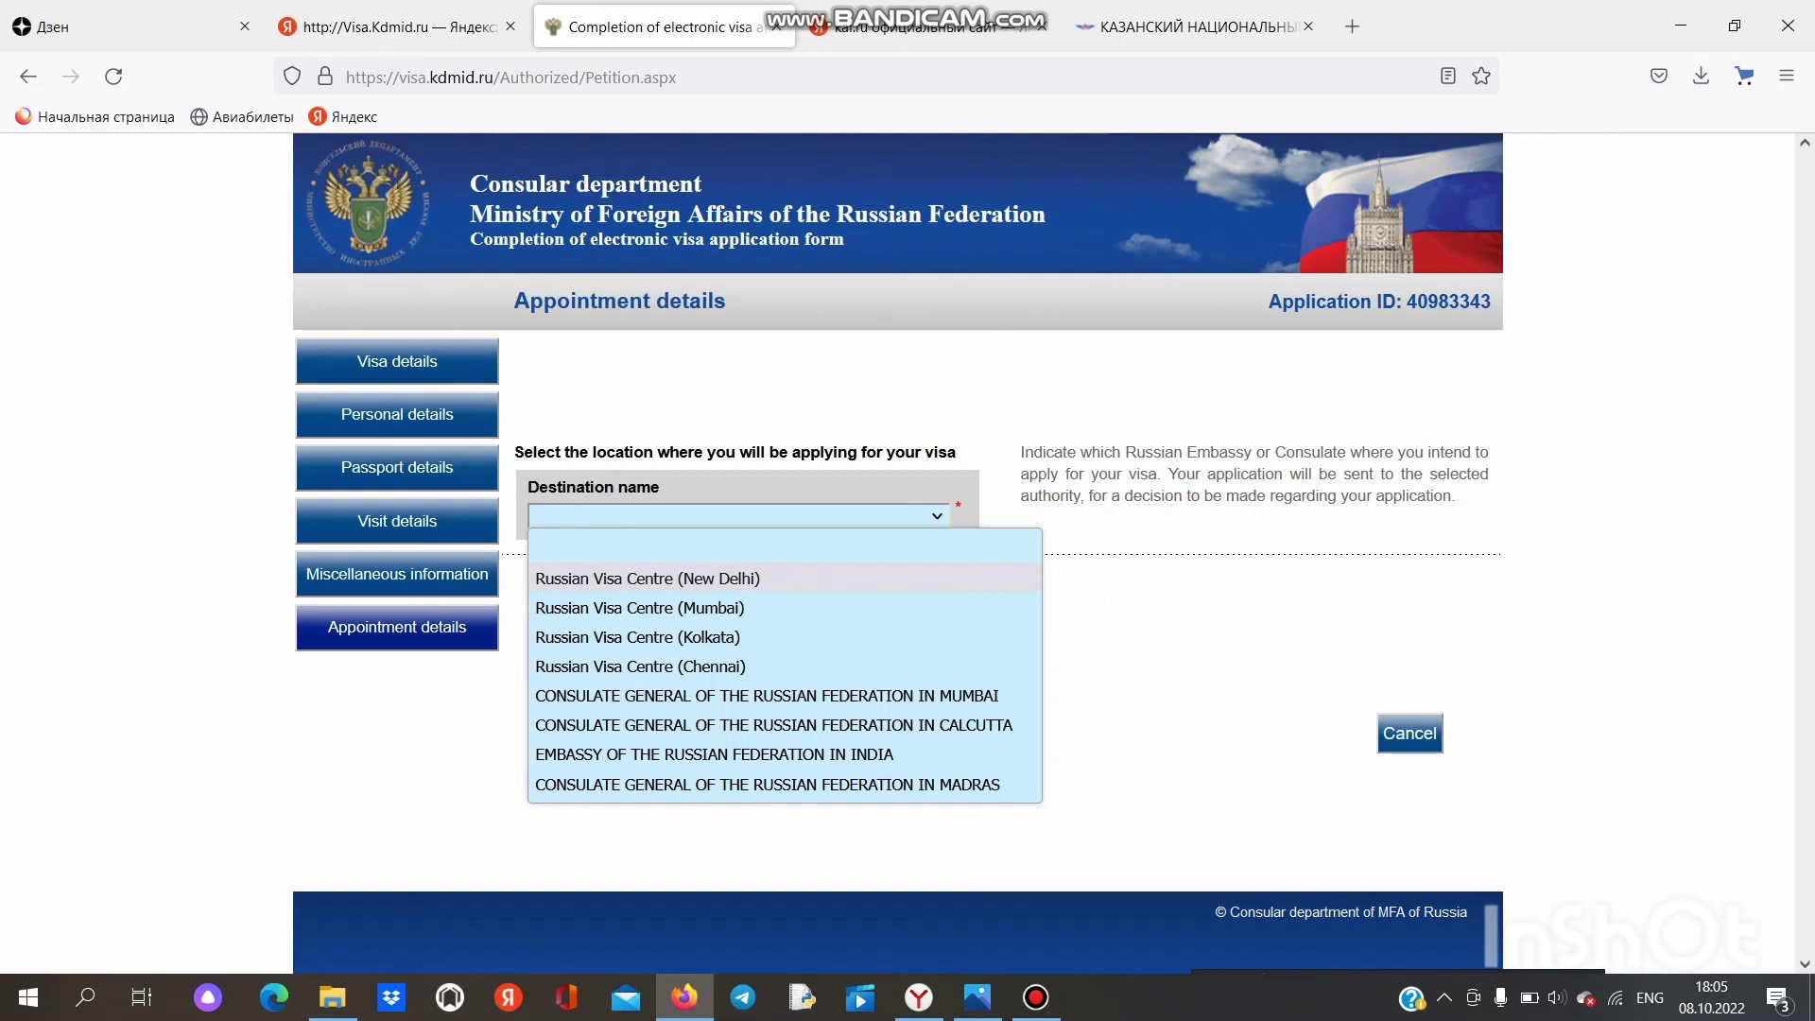
{"action": "left_click", "coordinate": [647, 578]}
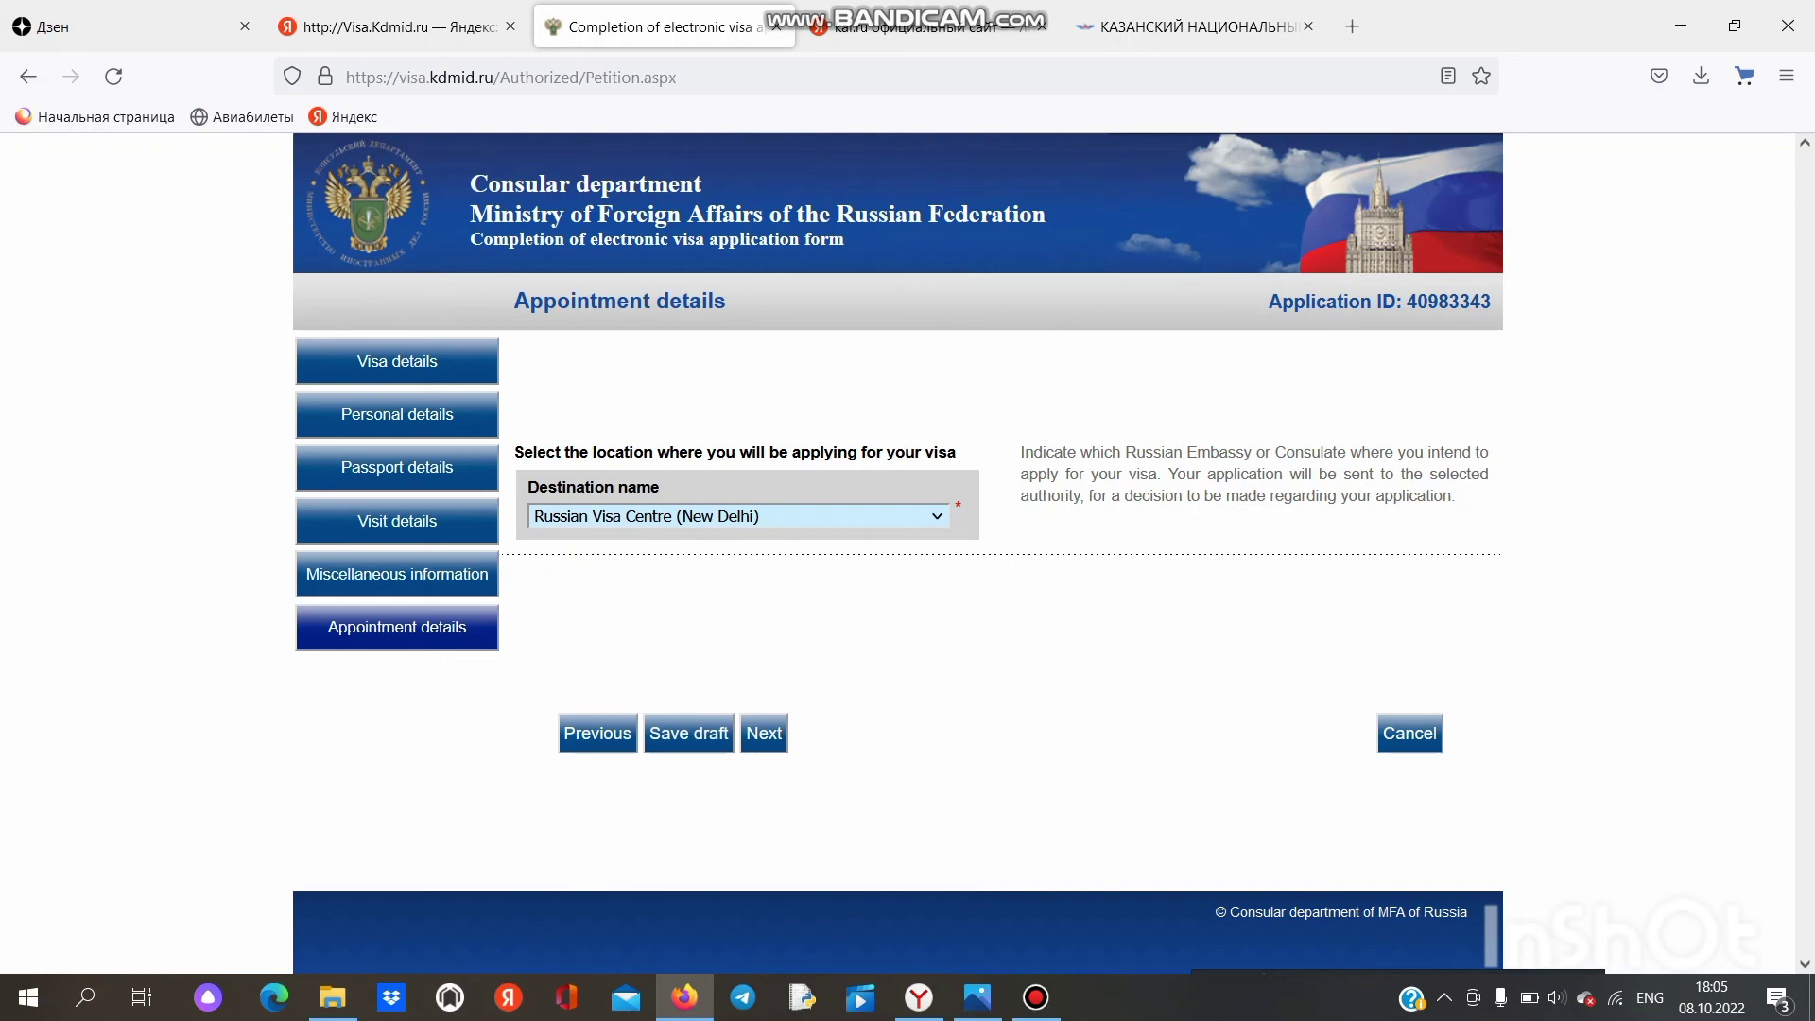
{"action": "left_click", "coordinate": [763, 734]}
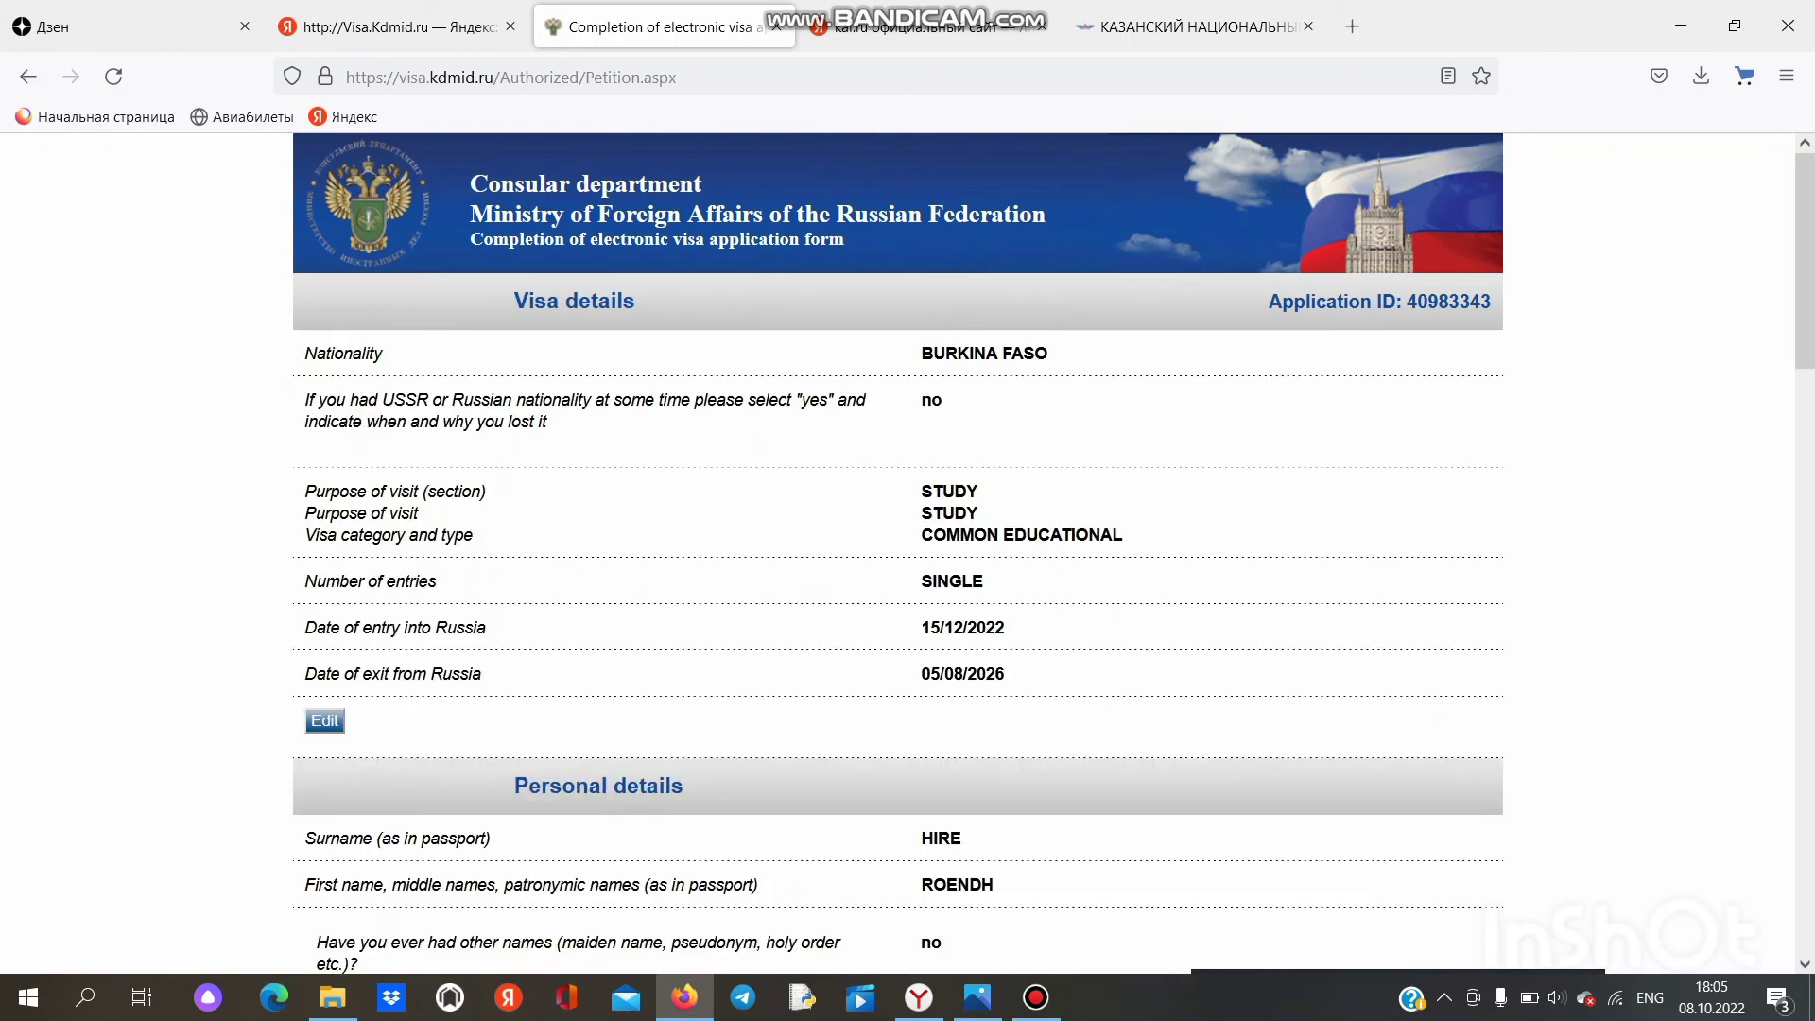
{"action": "scroll", "coordinate": [898, 554], "scroll_direction": "down", "scroll_amount": 3}
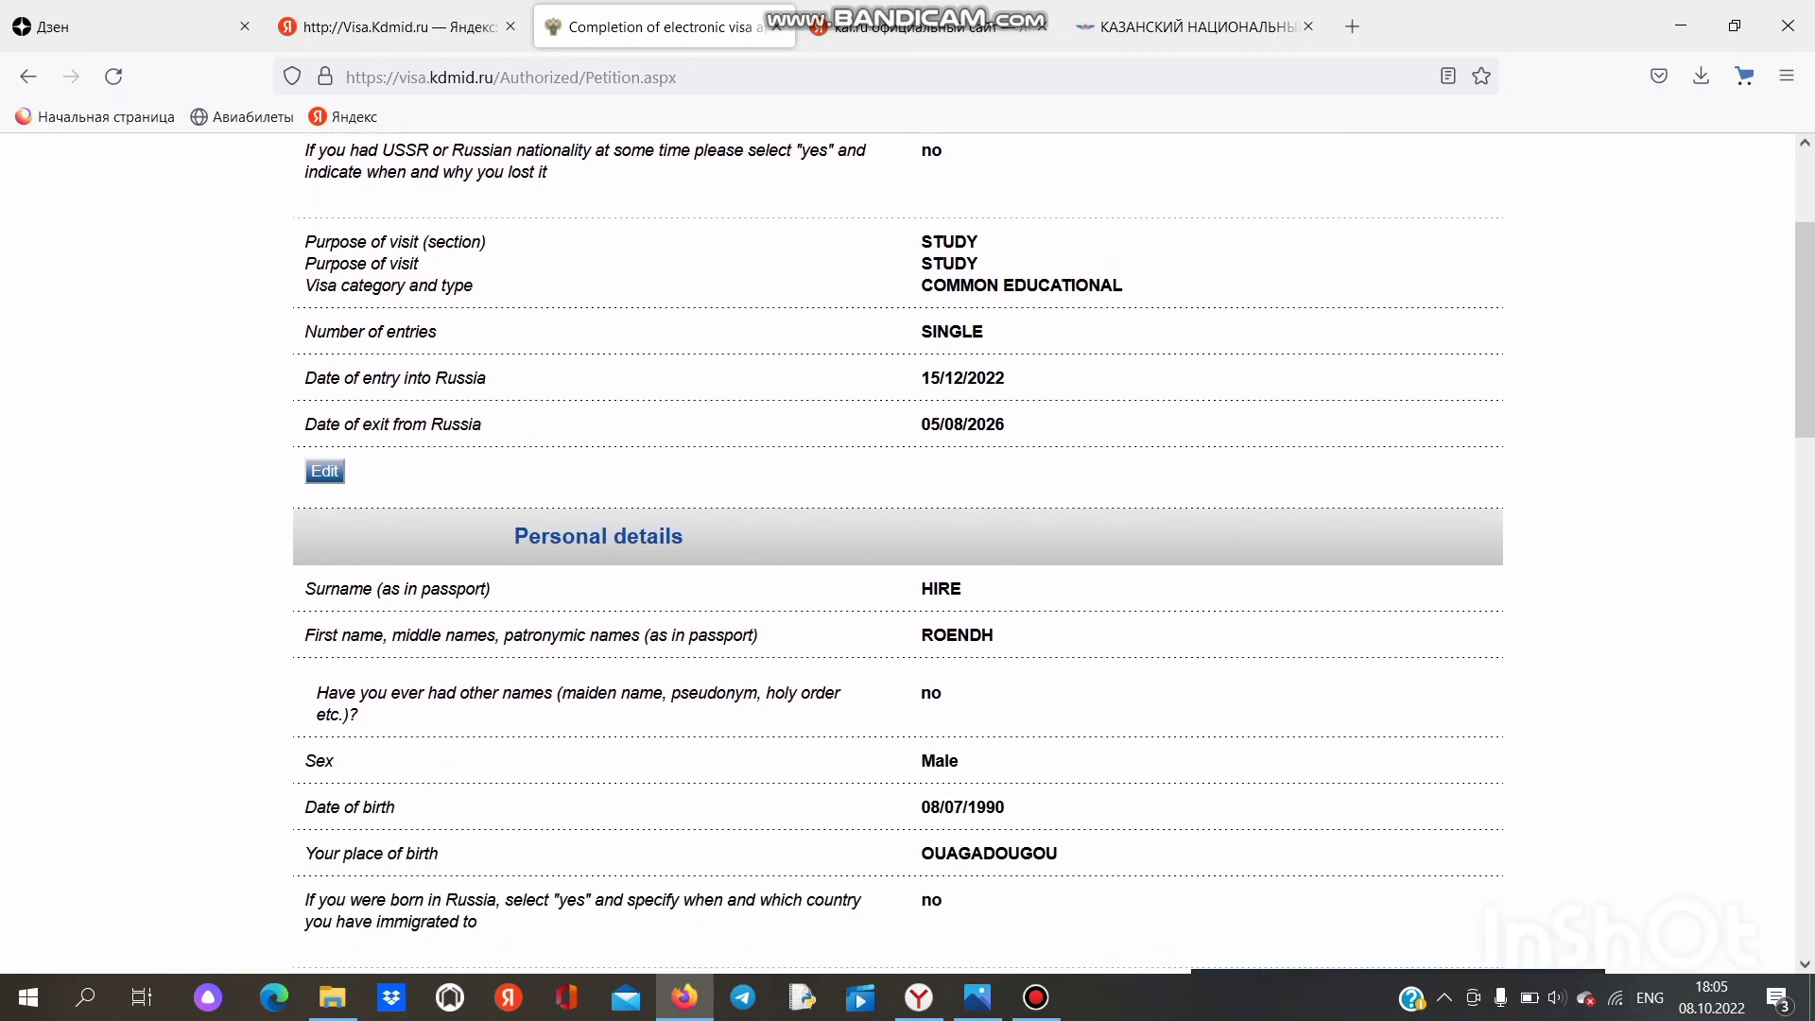
{"action": "scroll", "coordinate": [898, 554], "scroll_direction": "down", "scroll_amount": 3}
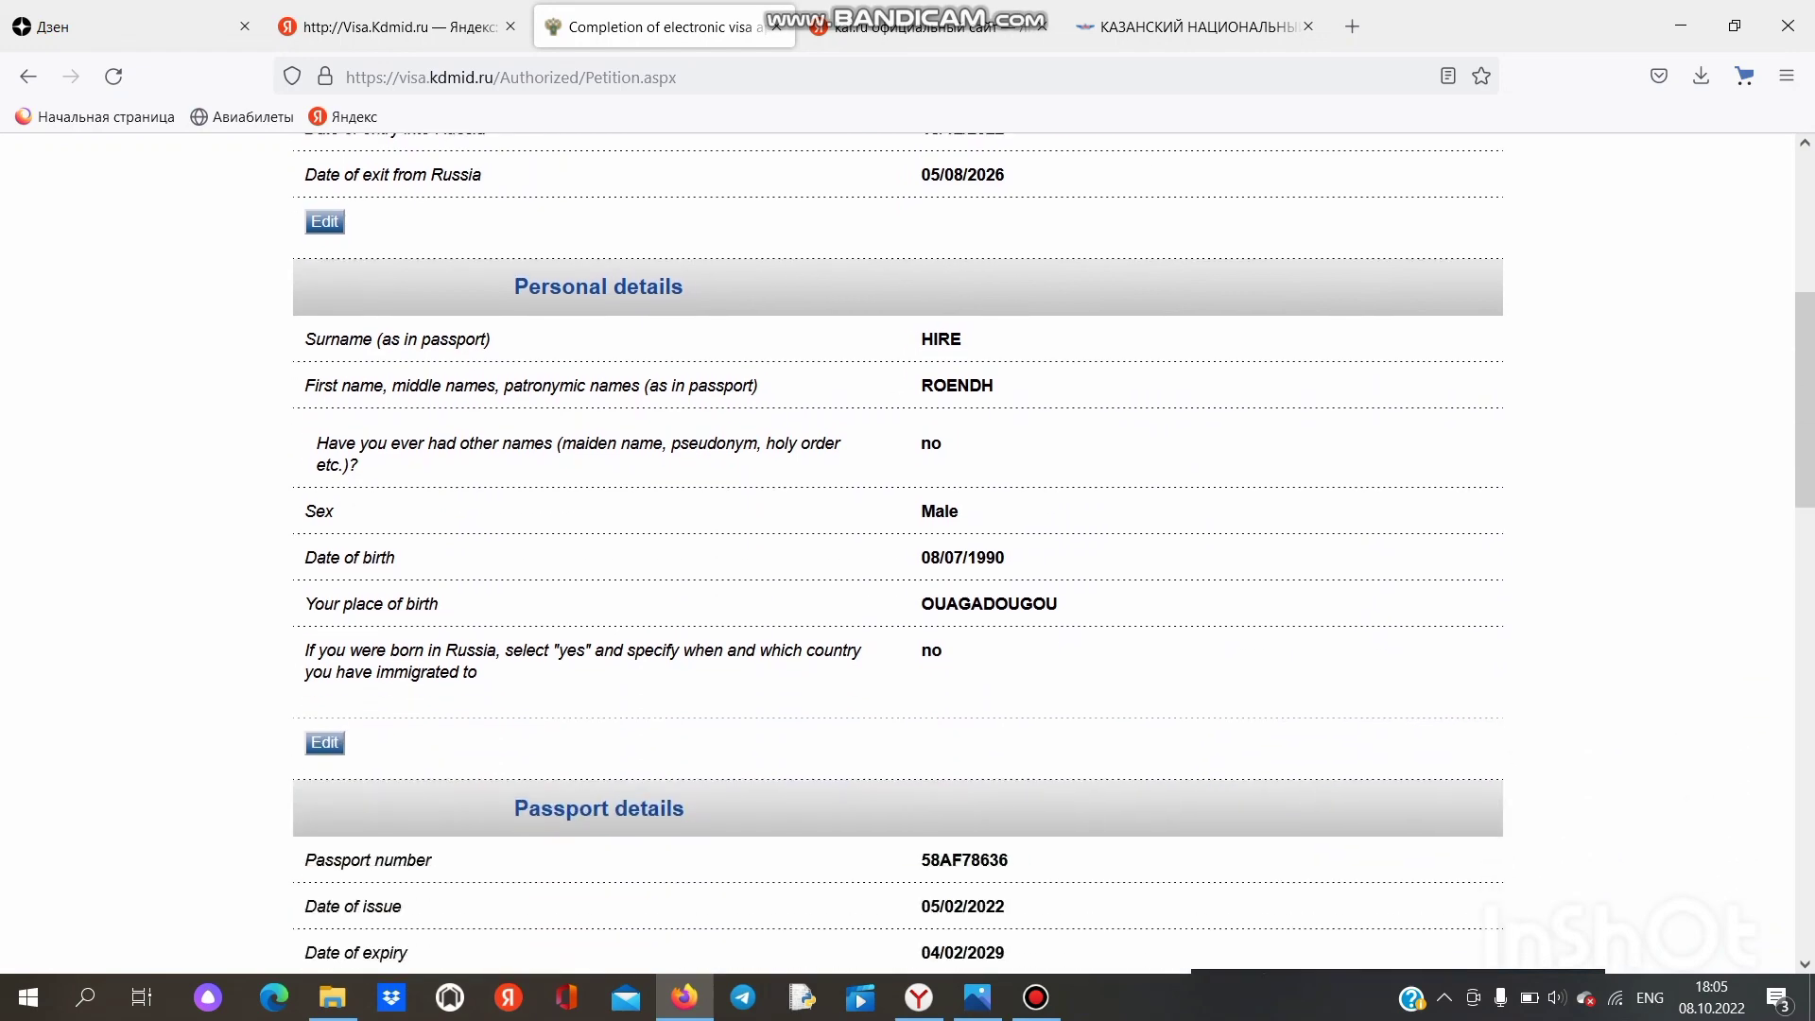
{"action": "scroll", "coordinate": [898, 554], "scroll_direction": "down", "scroll_amount": 3}
{"action": "scroll", "coordinate": [898, 554], "scroll_direction": "down", "scroll_amount": 15}
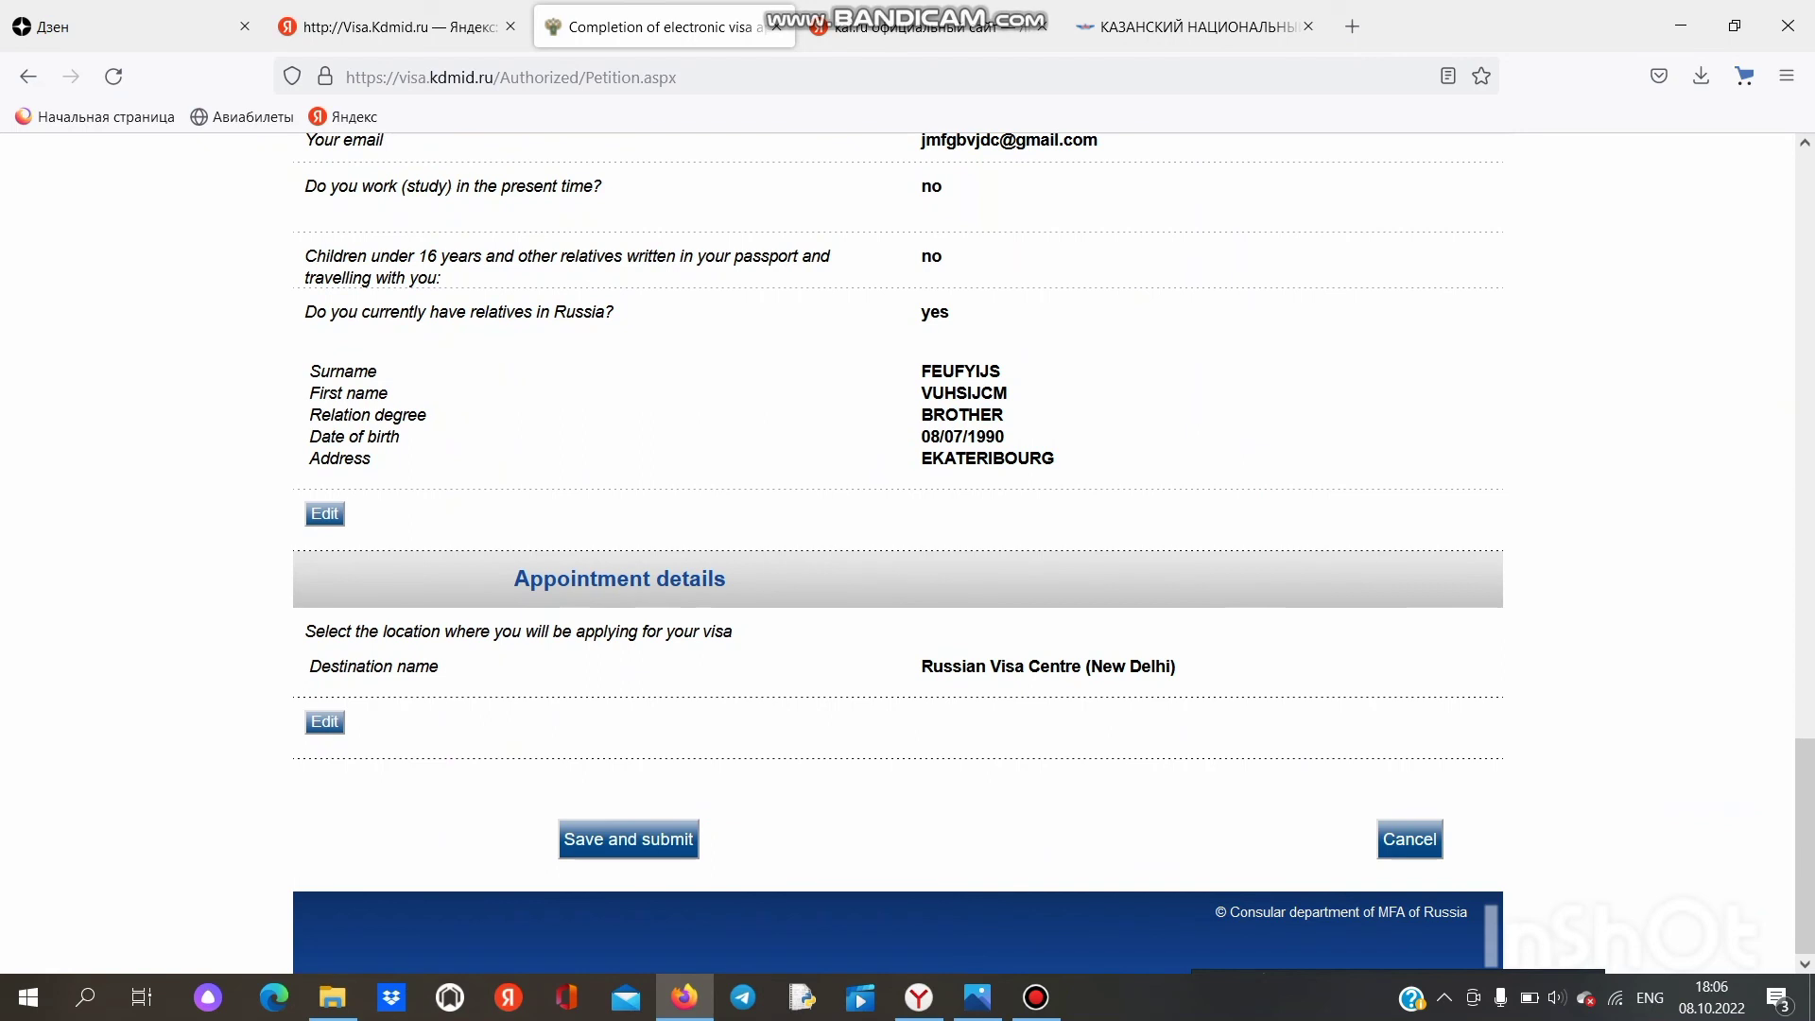
{"action": "scroll", "coordinate": [898, 553], "scroll_direction": "up", "scroll_amount": 20}
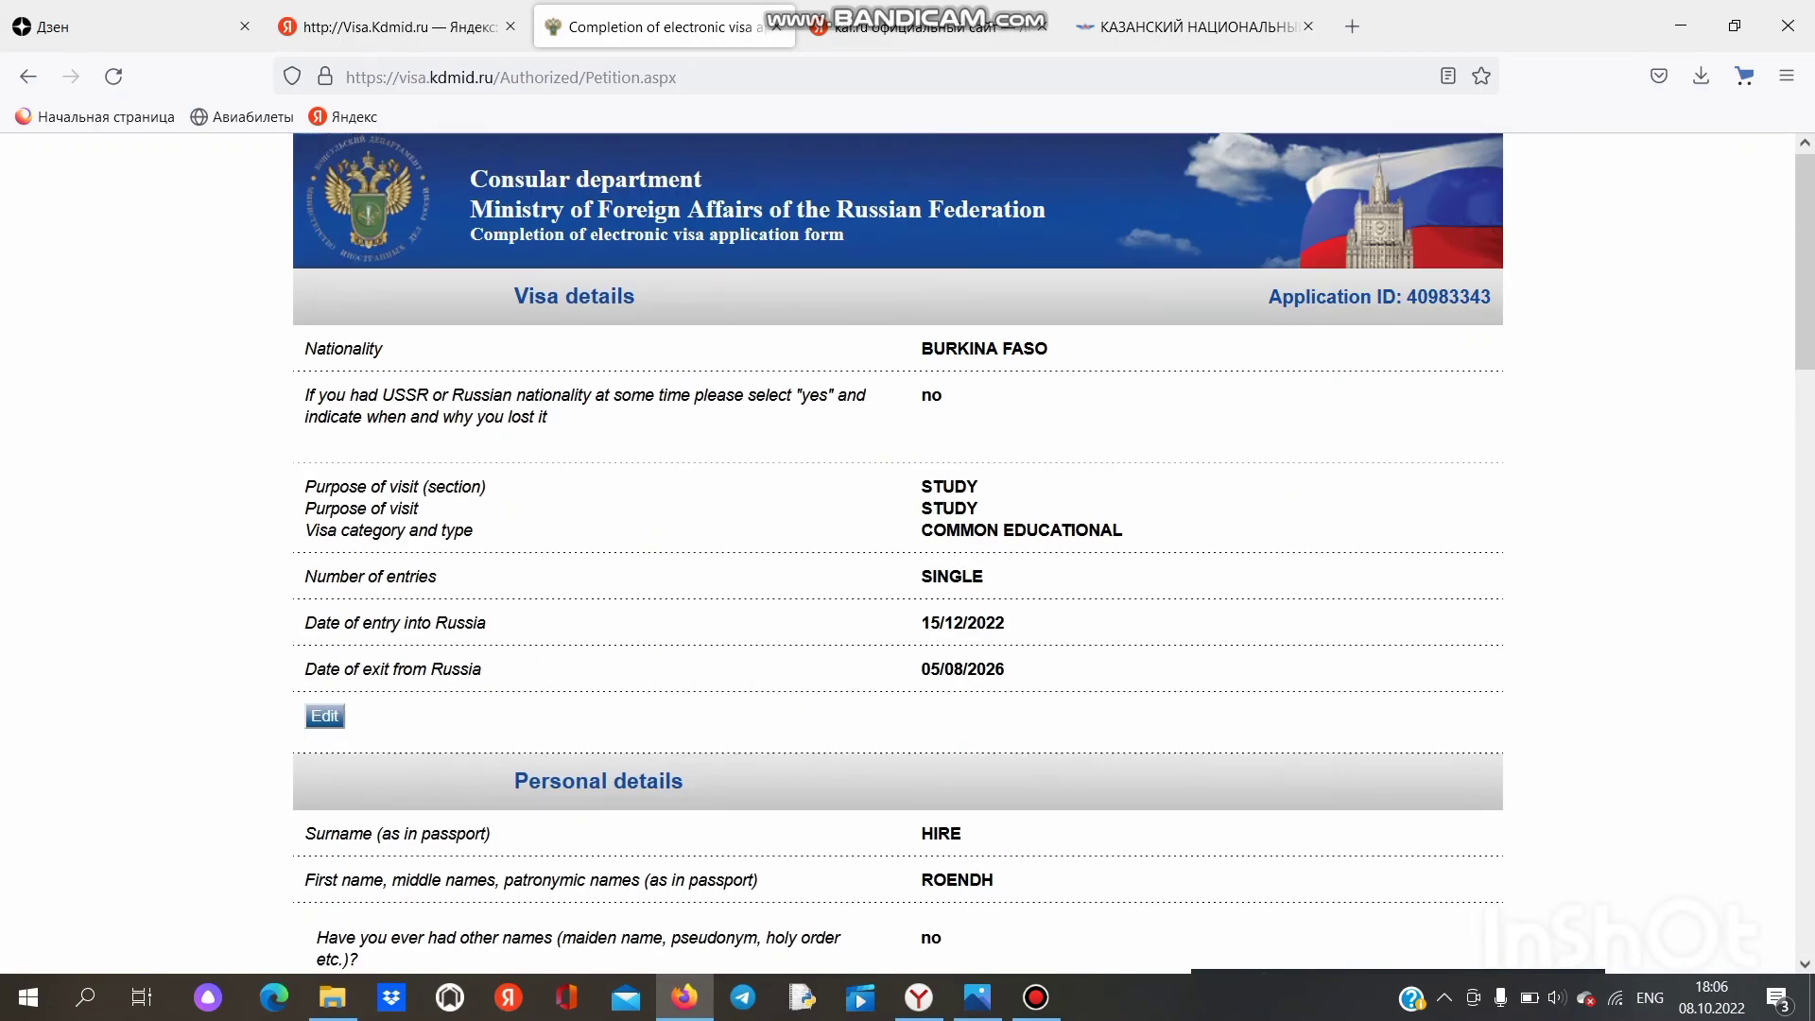
{"action": "scroll", "coordinate": [898, 554], "scroll_direction": "down", "scroll_amount": 20}
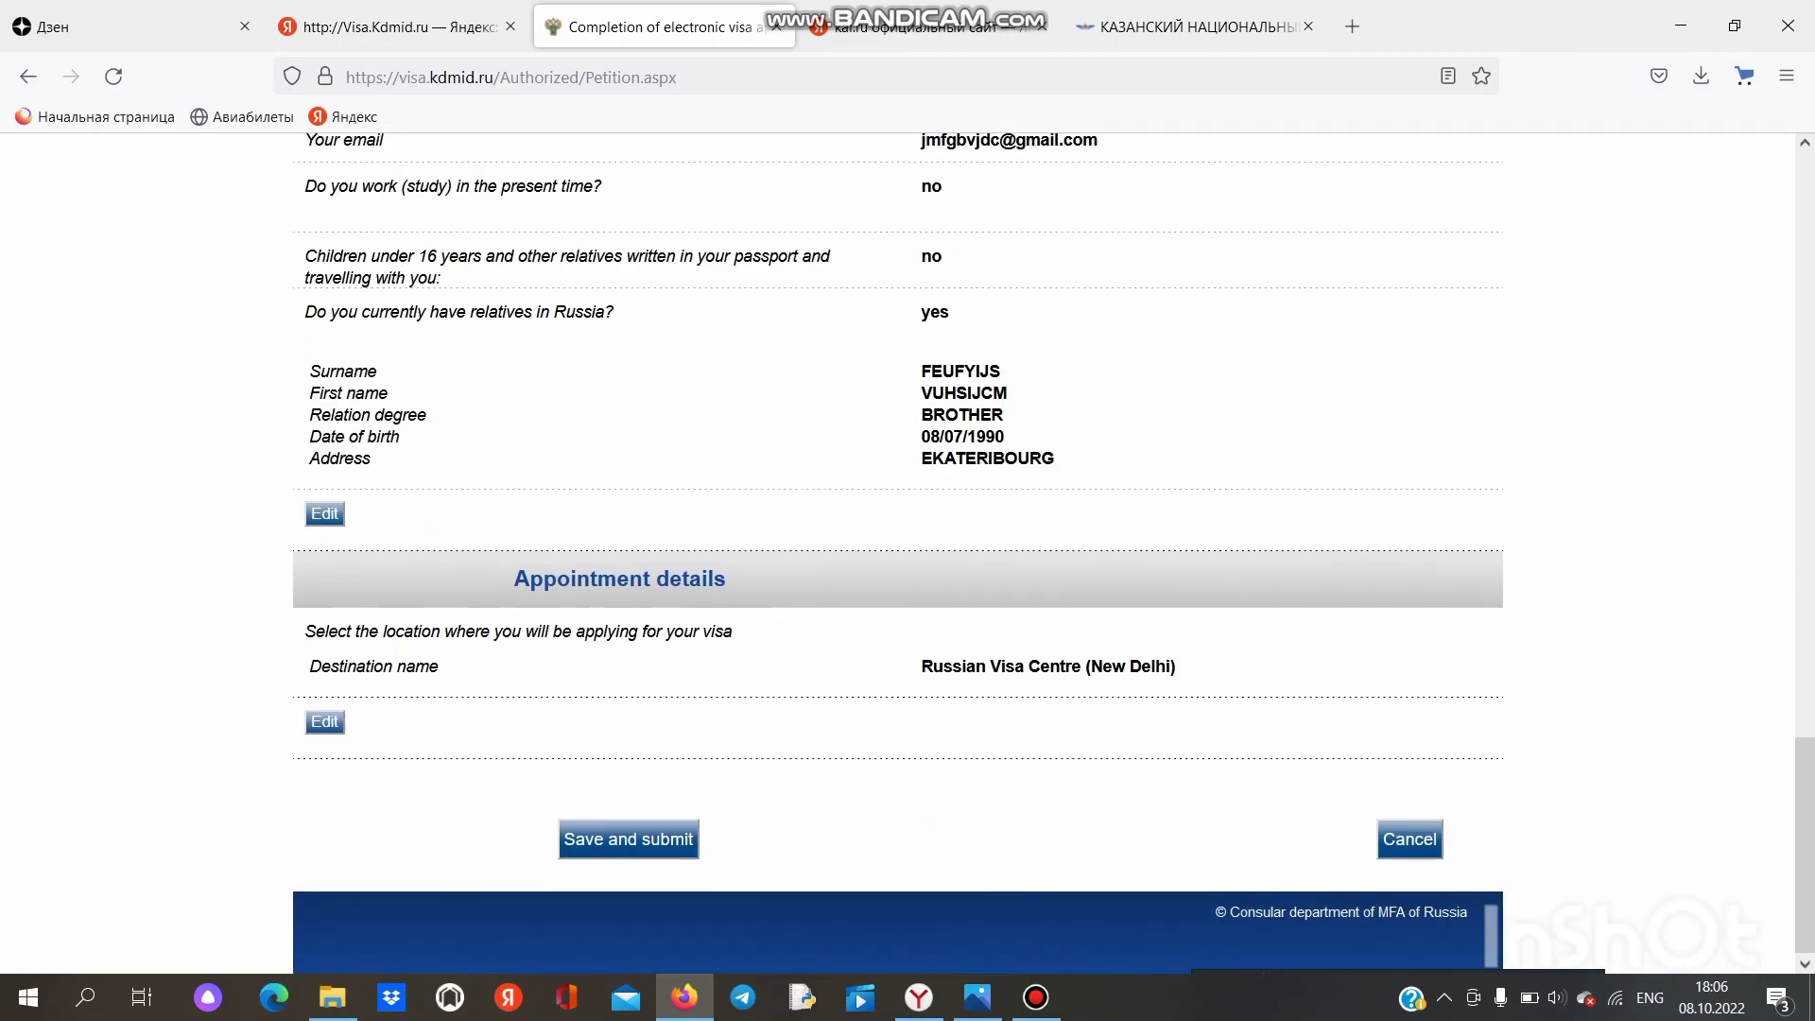
Step: Save and submit the reviewed application and check the confirmation page
{"action": "left_click", "coordinate": [628, 838]}
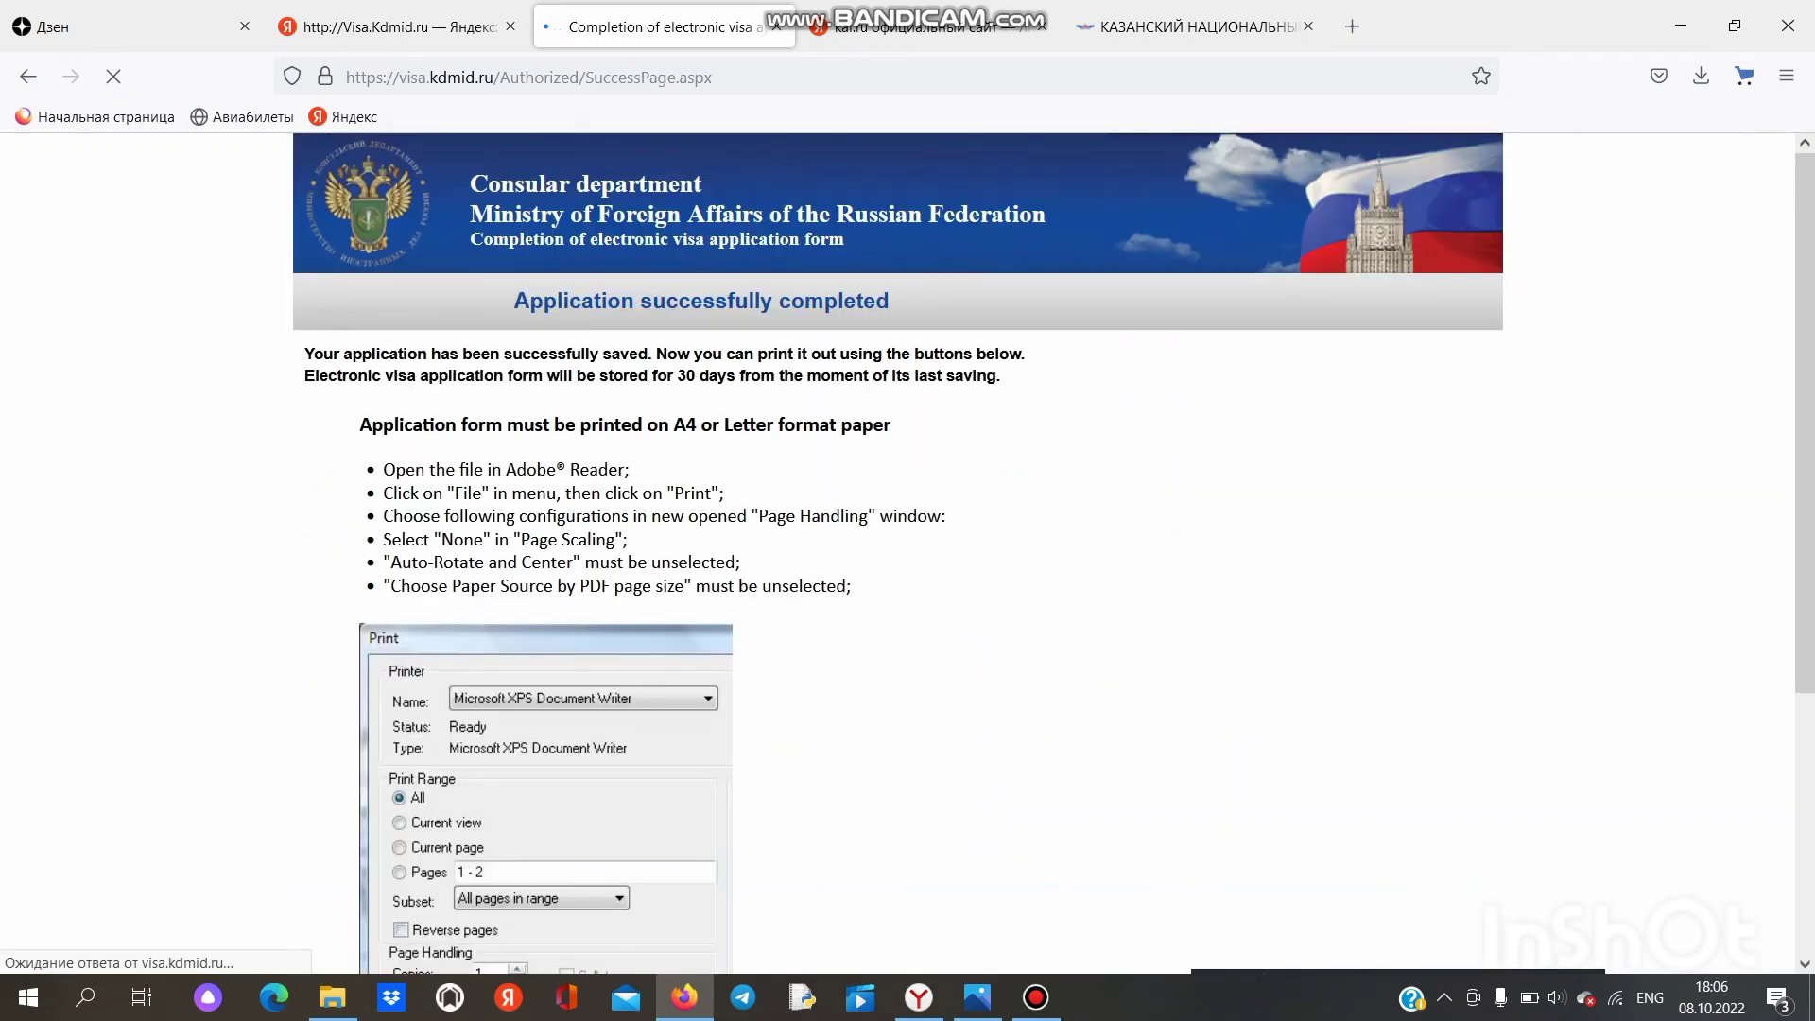
{"action": "scroll", "coordinate": [898, 554], "scroll_direction": "down", "scroll_amount": 4}
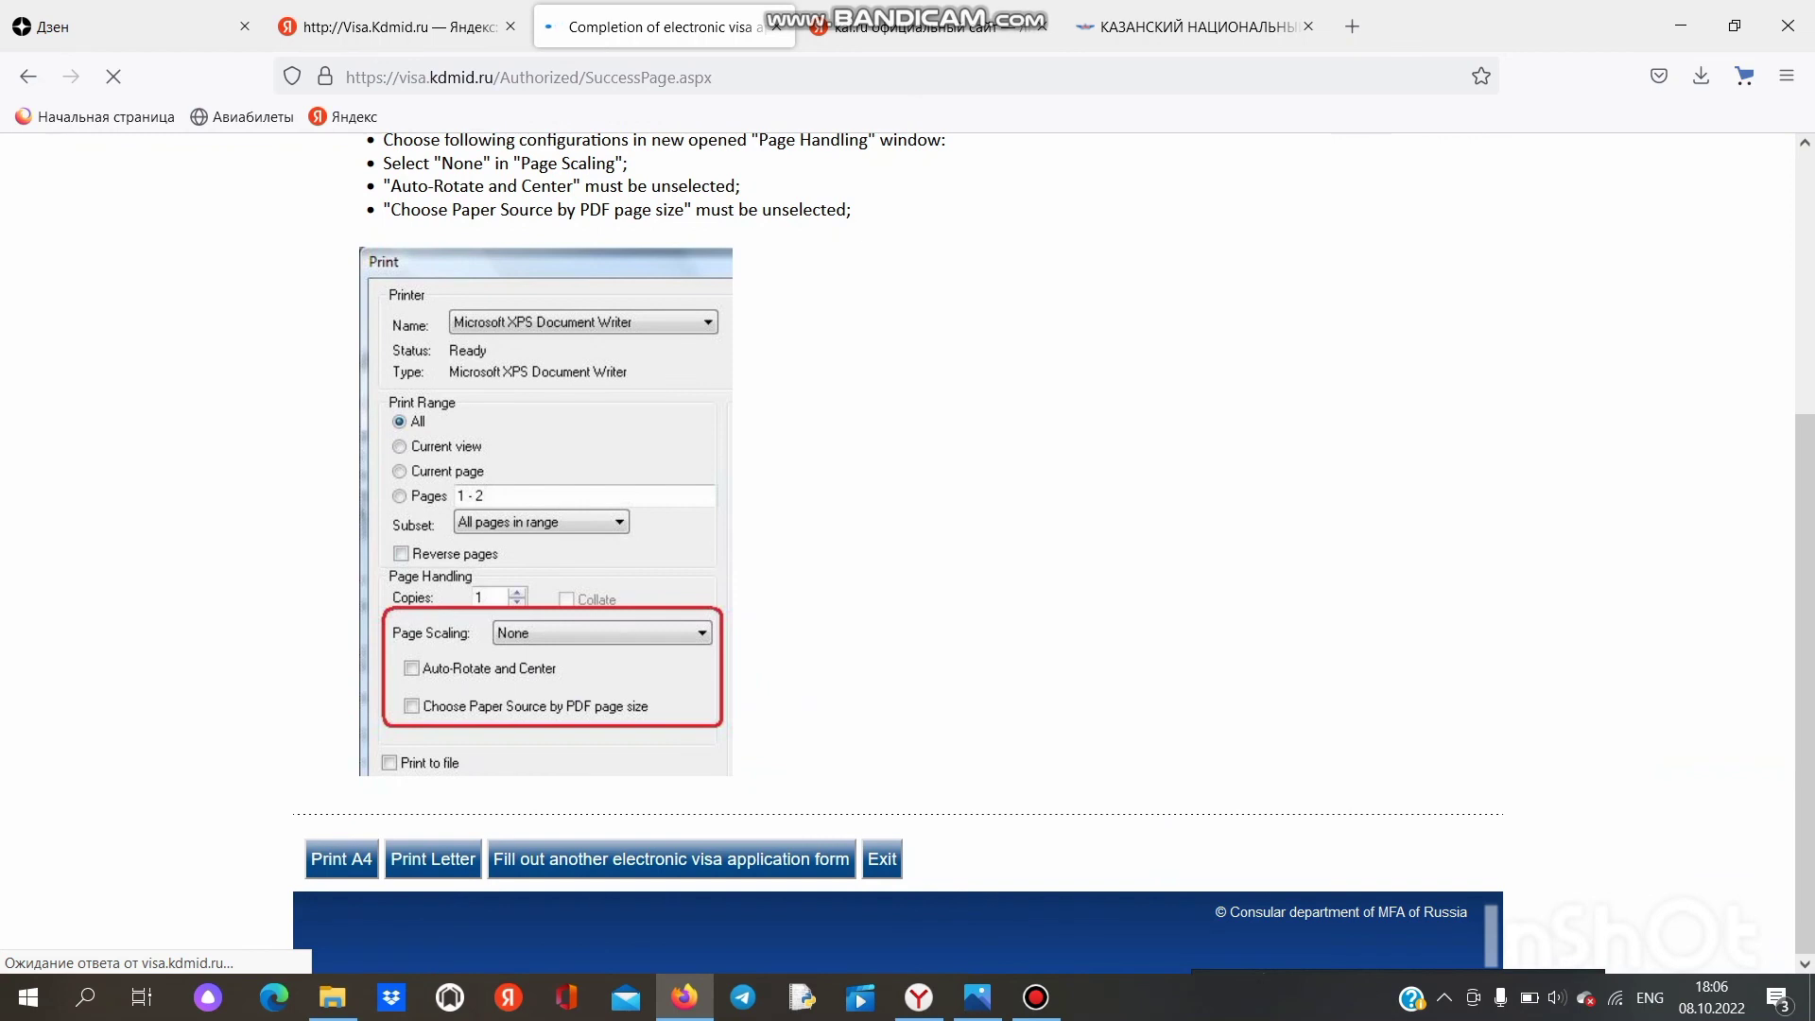